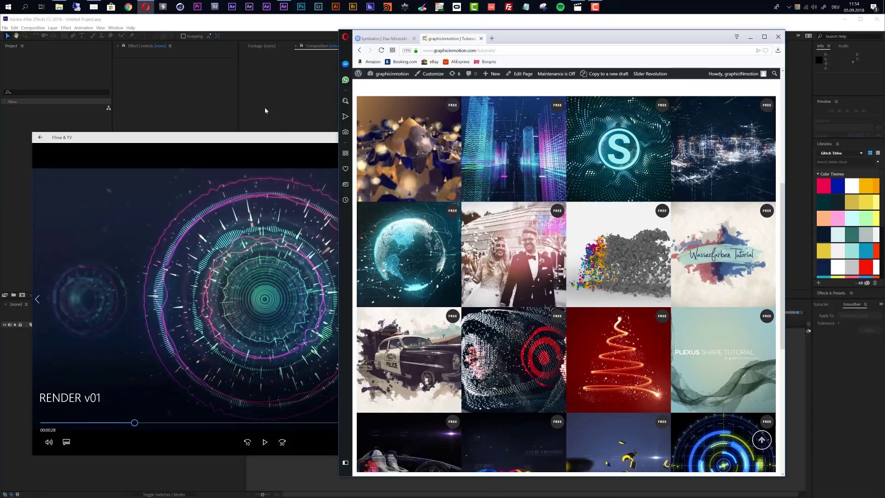
# Switch to After Effects and create a composition named Visualizer with the HDTV 1080 25 preset
pyautogui.click(265, 111)
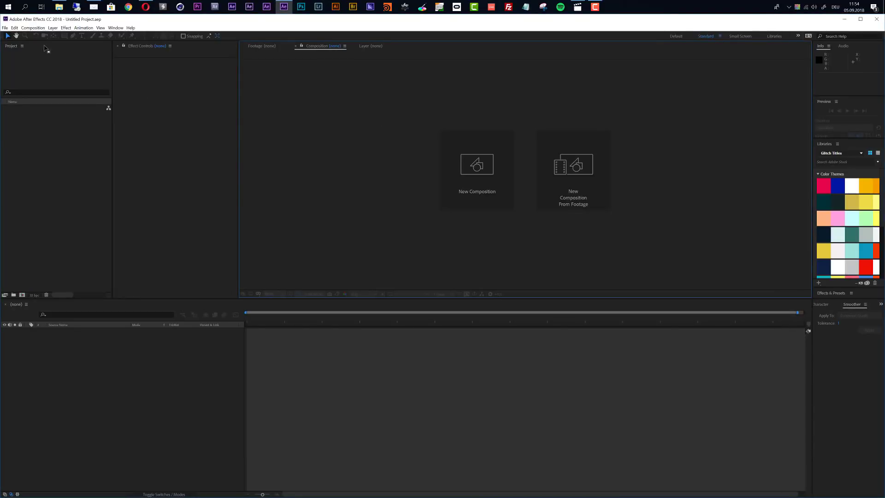
pyautogui.click(32, 28)
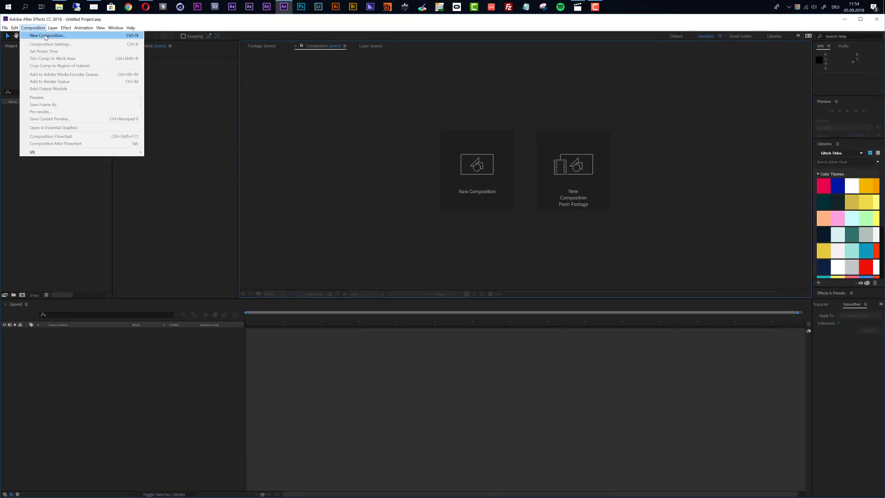
pyautogui.click(45, 36)
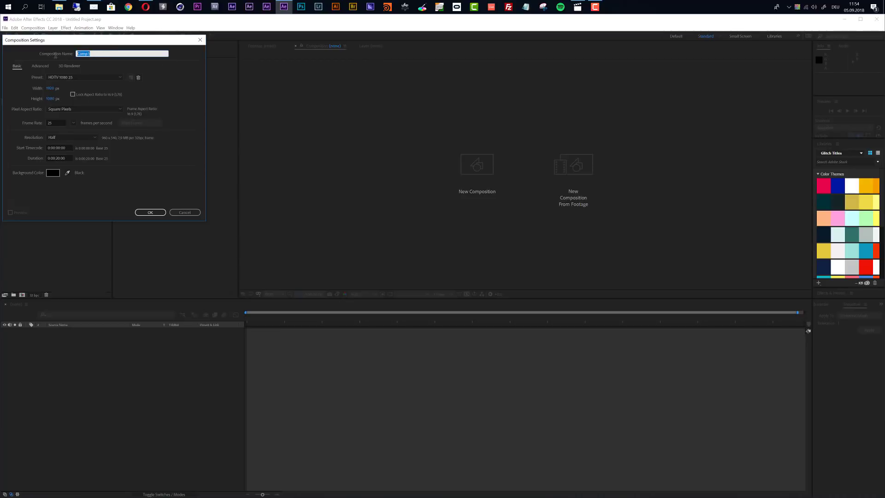
pyautogui.write('Visualizer')
pyautogui.press('Return')
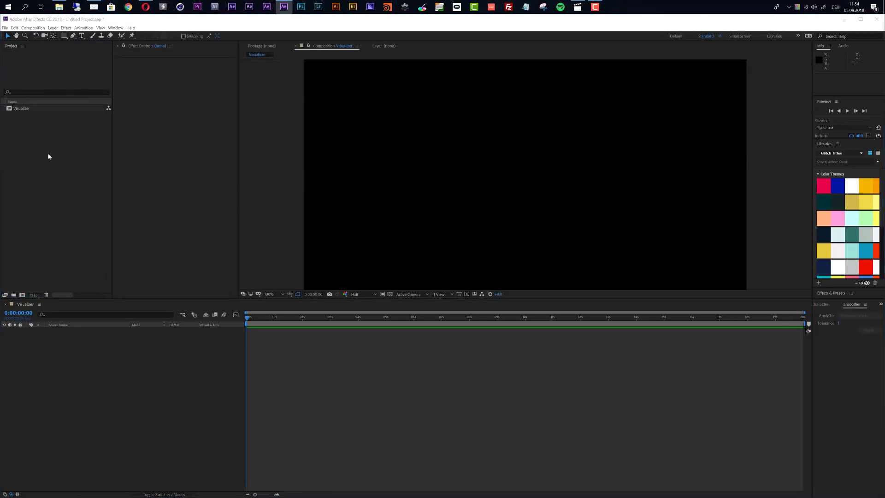
# Import the 18407743_future-bass-uplifting-energetic_by_butterflystudio_preview music file as footage
pyautogui.doubleClick(48, 157)
pyautogui.click(140, 109)
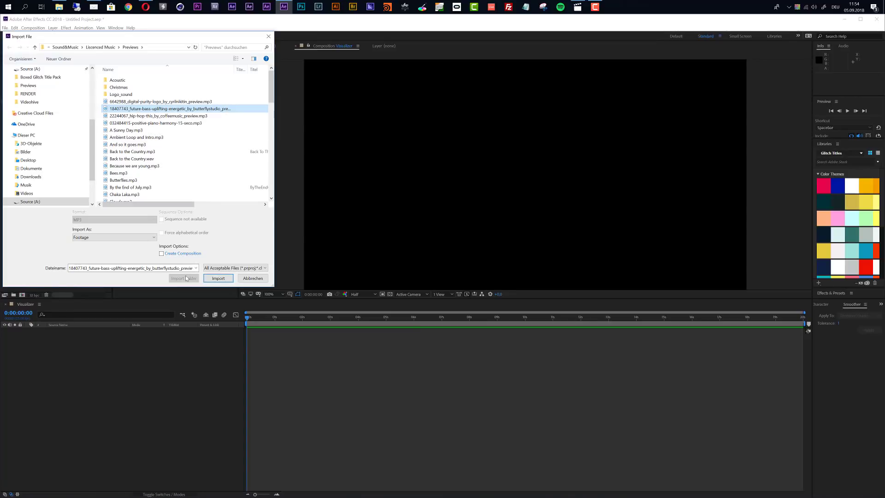
pyautogui.click(218, 277)
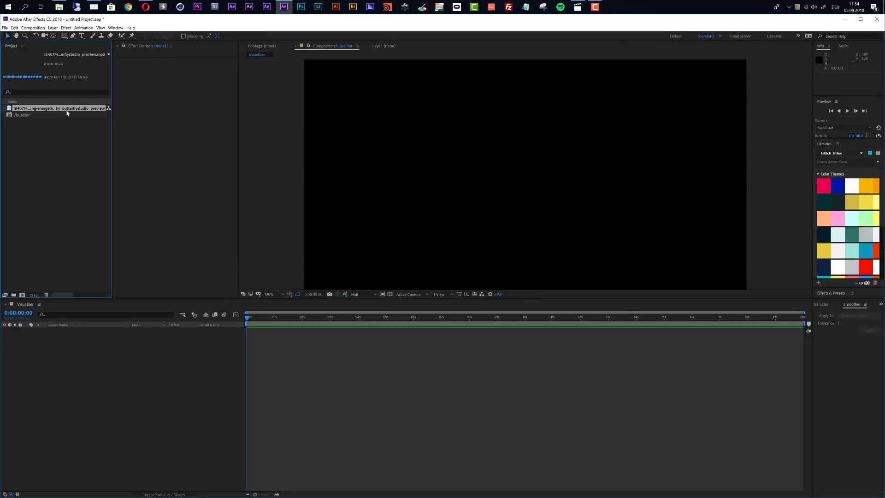
# Create a new composition from the imported music file and rename it AUDIO
pyautogui.moveTo(59, 111); pyautogui.dragTo(22, 295)
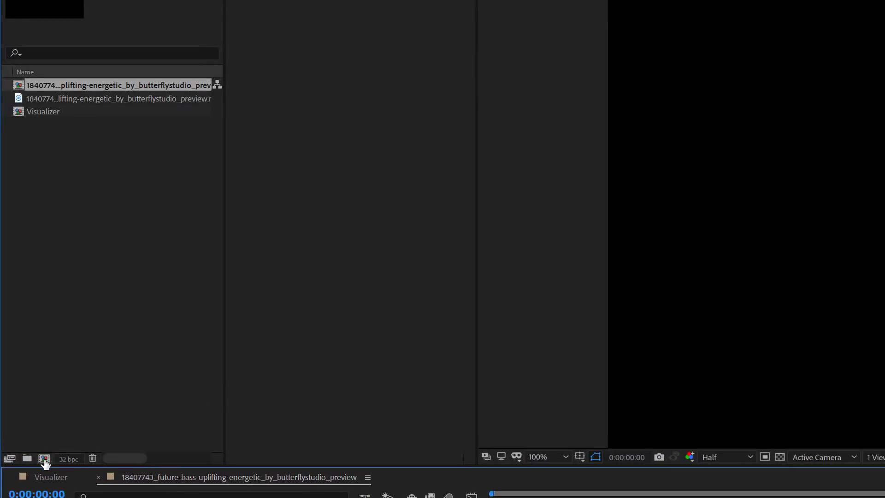
pyautogui.click(84, 86)
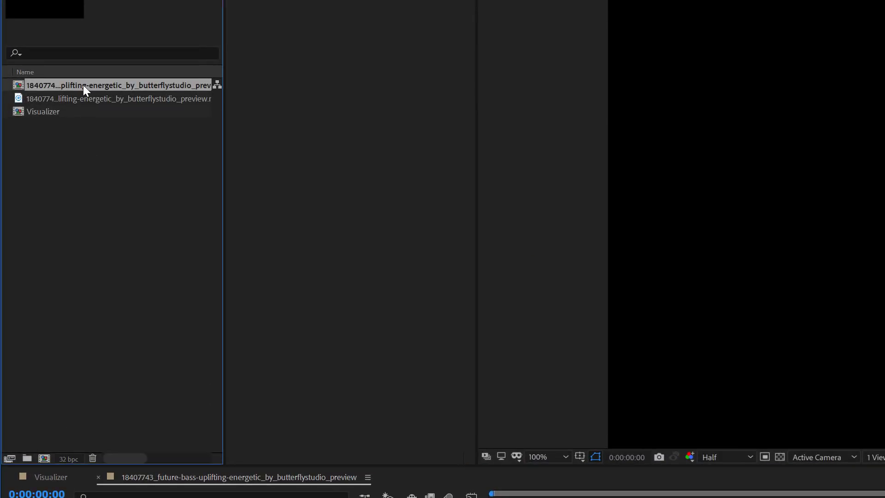
pyautogui.press('Return')
pyautogui.write('AUDIO')
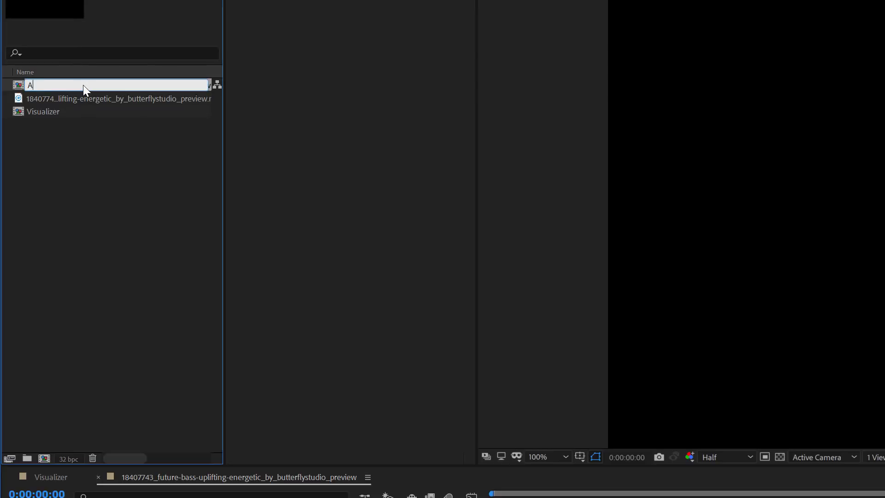
pyautogui.press('Return')
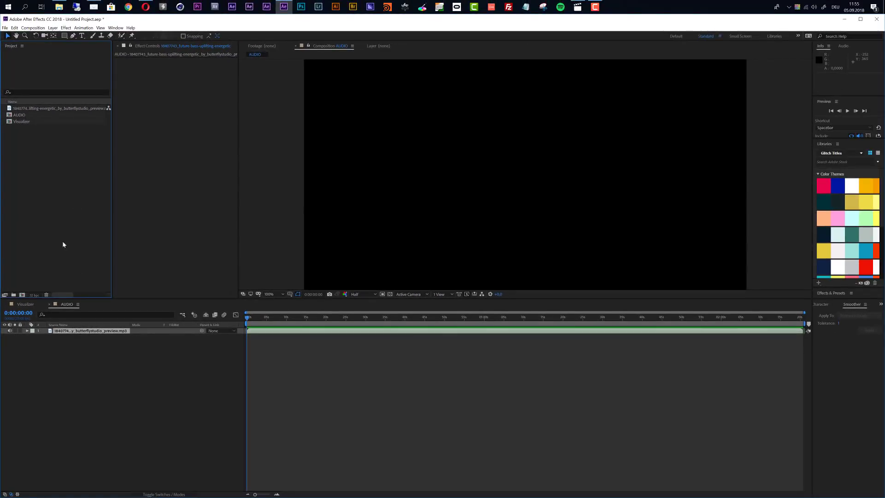
# Add the AUDIO composition as a layer in the Visualizer composition
pyautogui.click(23, 305)
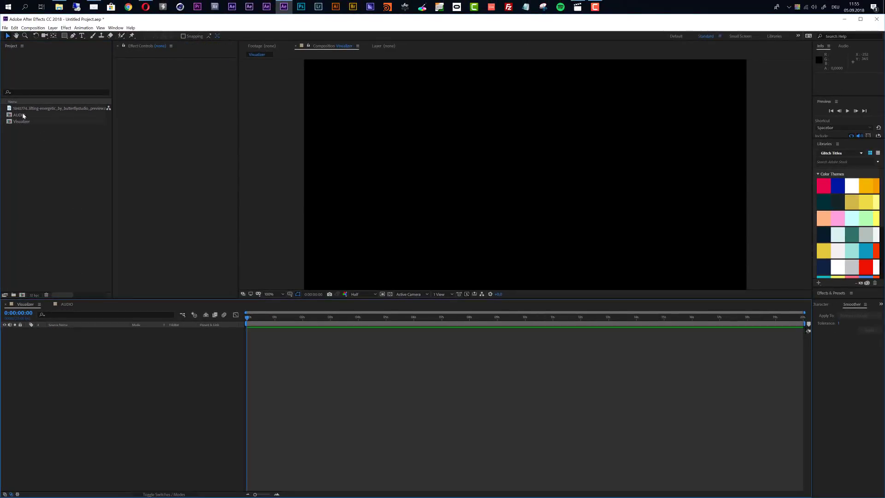
pyautogui.moveTo(23, 116); pyautogui.dragTo(248, 358)
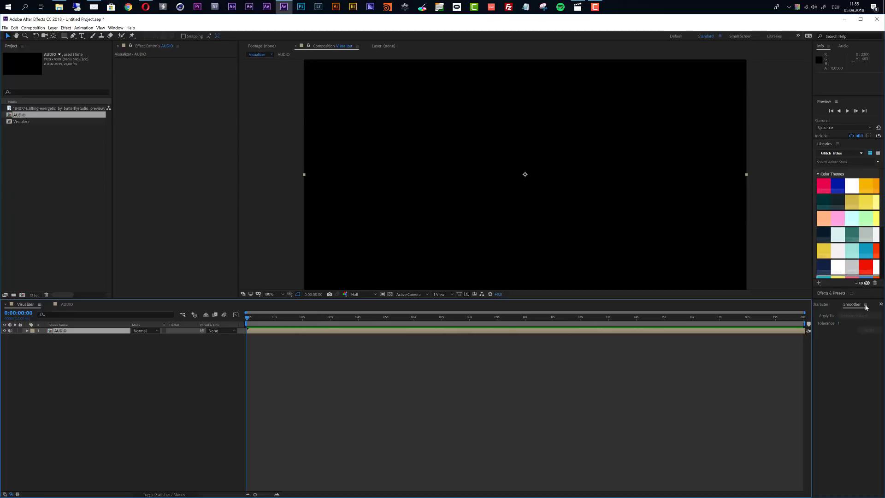
# Expand the effects and presets list and search it for "audio"
pyautogui.click(837, 293)
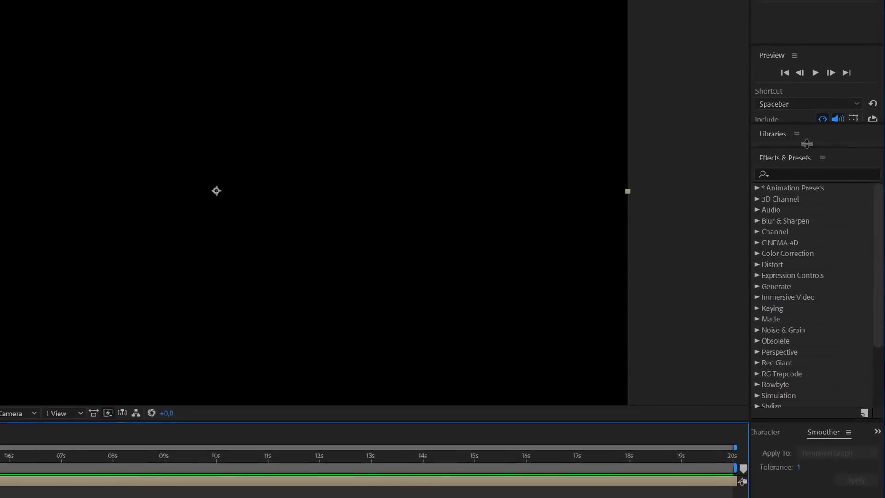
pyautogui.moveTo(798, 123)
pyautogui.mouseDown()
pyautogui.moveTo(797, 142)
pyautogui.moveTo(797, 132)
pyautogui.mouseUp()
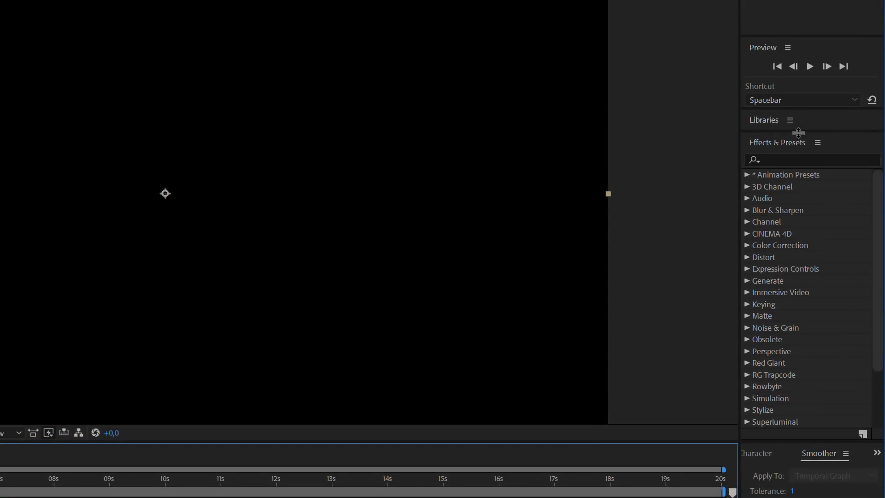
pyautogui.click(787, 160)
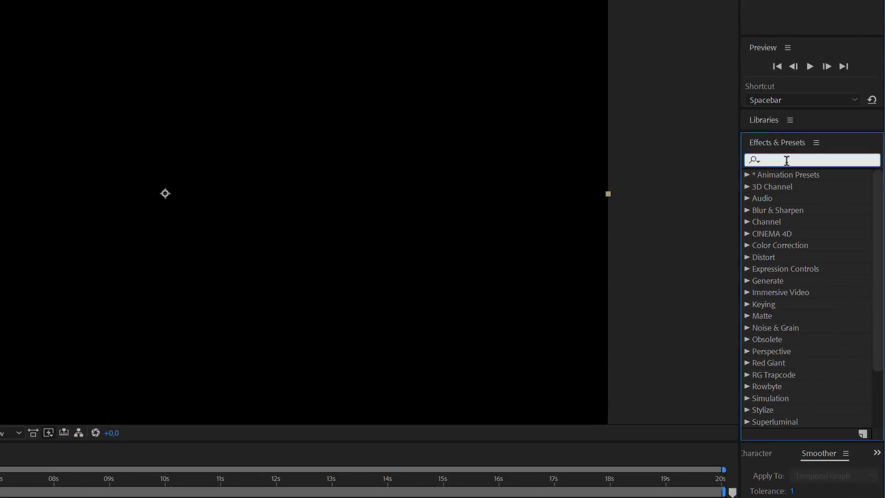
pyautogui.write('audio')
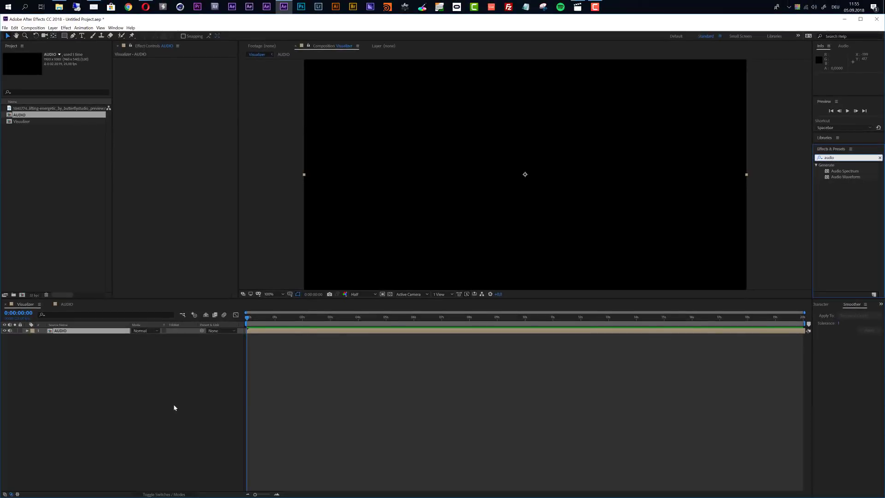
# Create a new comp-sized solid layer named Spectrum in the Visualizer composition
pyautogui.click(174, 410)
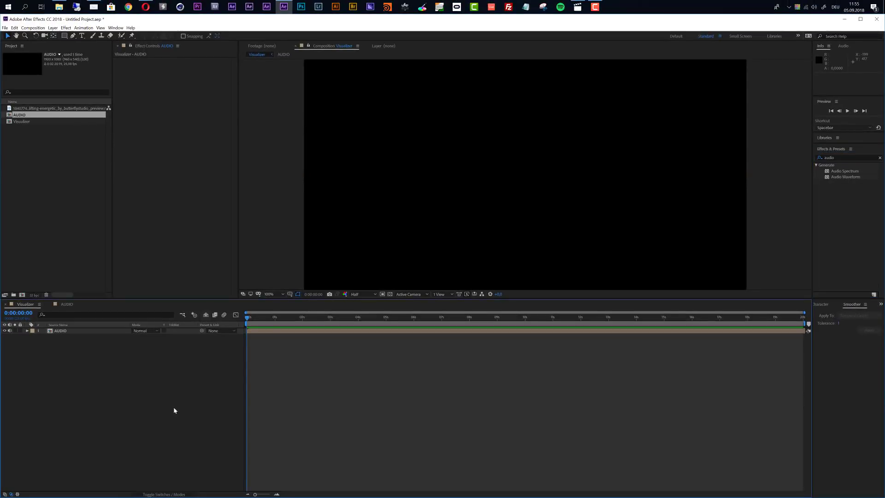
pyautogui.hotkey('ctrl', 'y')
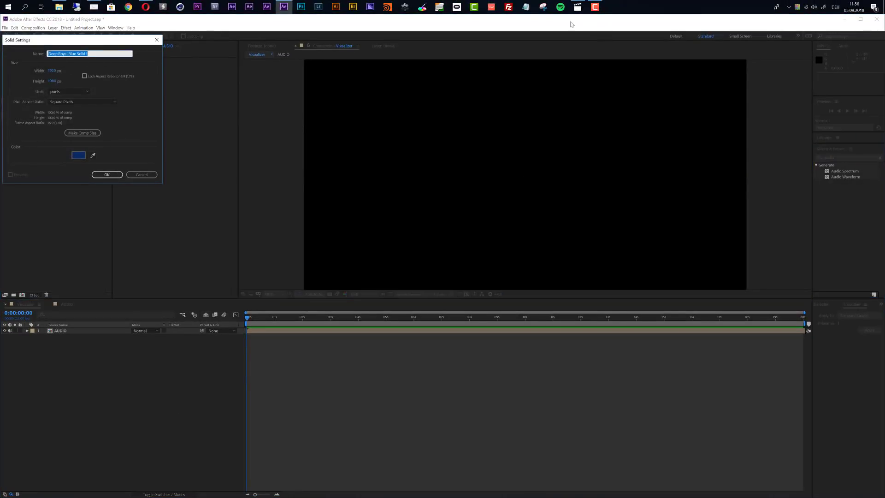
pyautogui.click(439, 8)
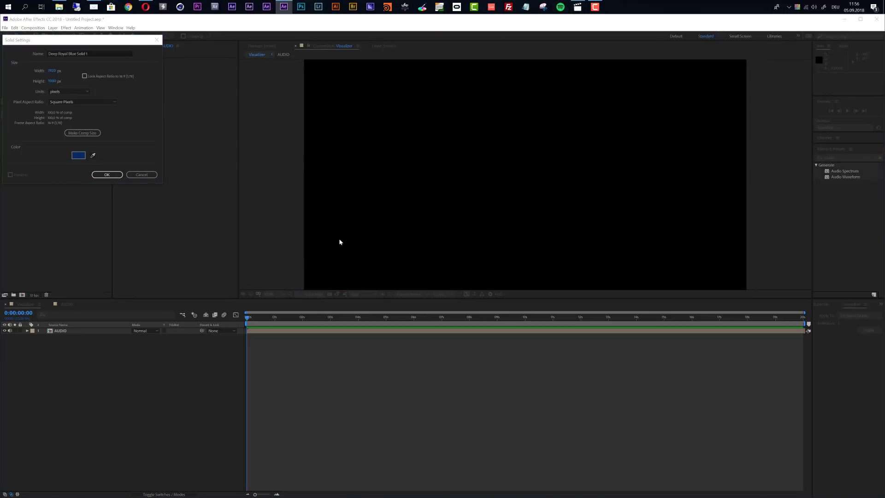
pyautogui.click(372, 243)
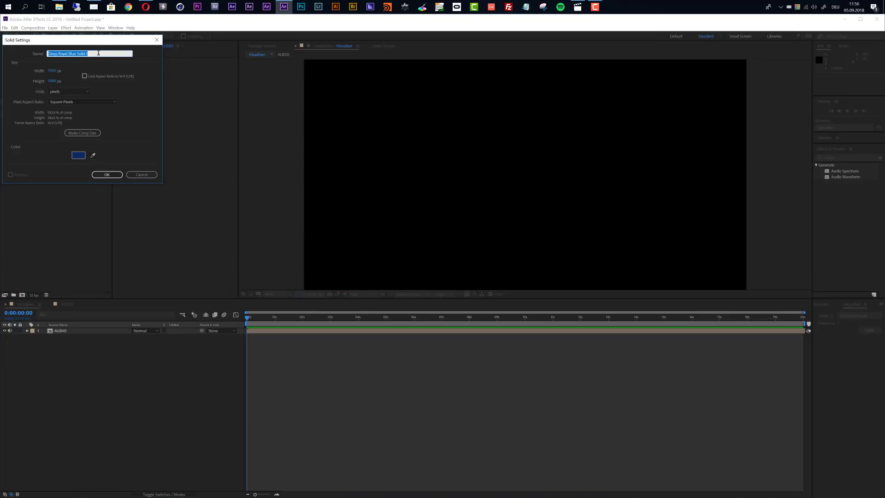
pyautogui.moveTo(99, 54); pyautogui.dragTo(23, 56)
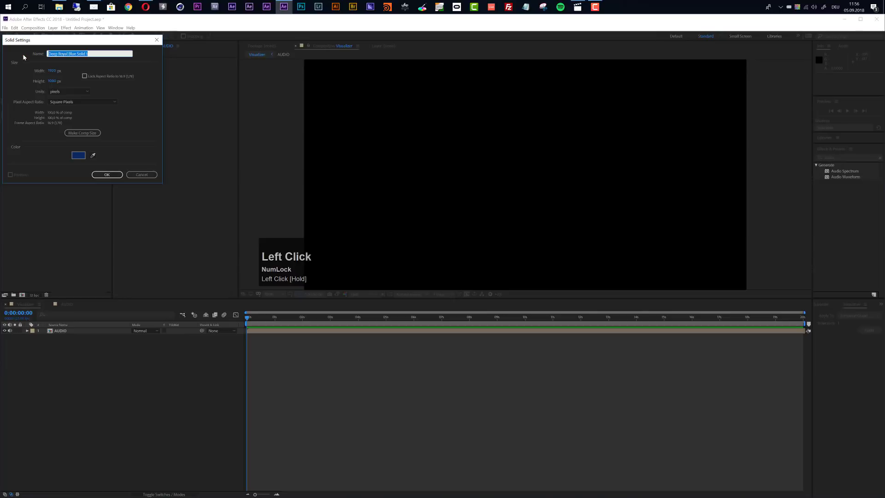
pyautogui.write('Spectrum')
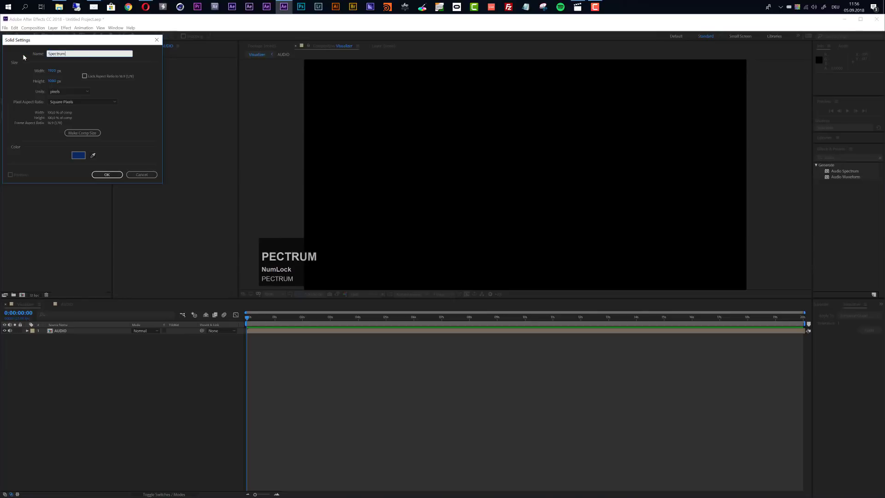
pyautogui.press('Return')
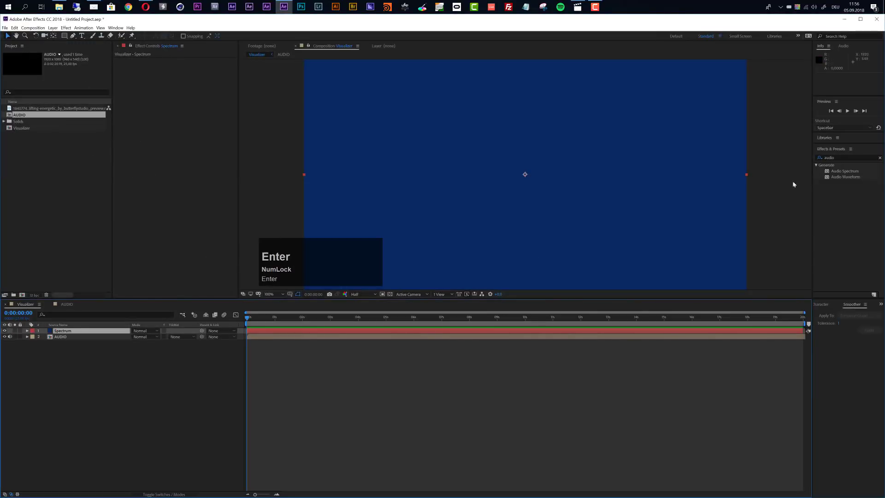
# Apply the Audio Spectrum effect to the Spectrum solid and set its audio layer to AUDIO
pyautogui.moveTo(842, 172); pyautogui.dragTo(380, 331)
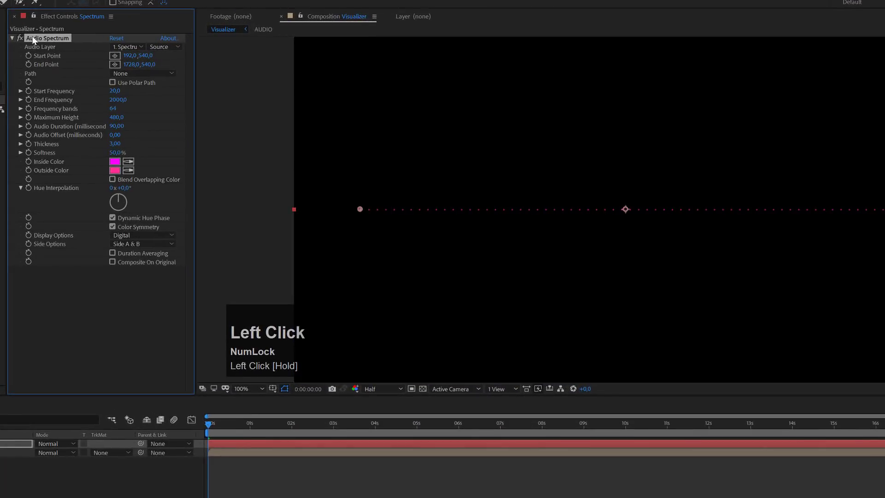
pyautogui.click(128, 47)
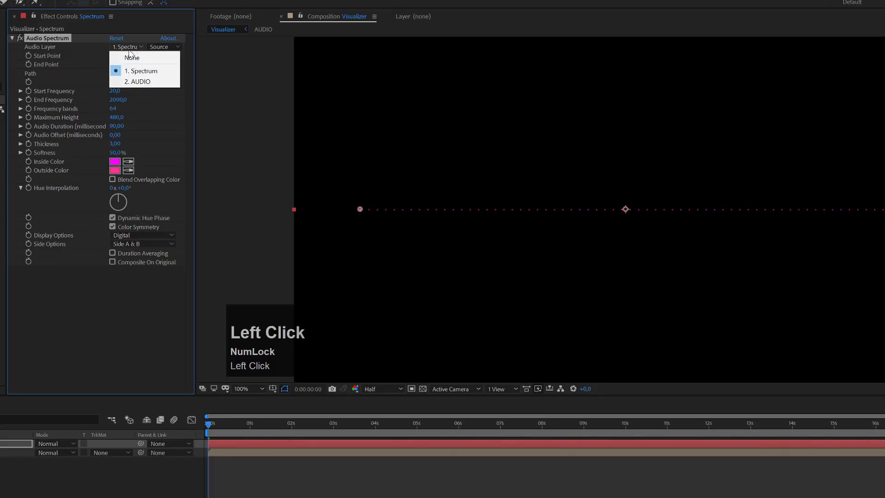
pyautogui.click(143, 81)
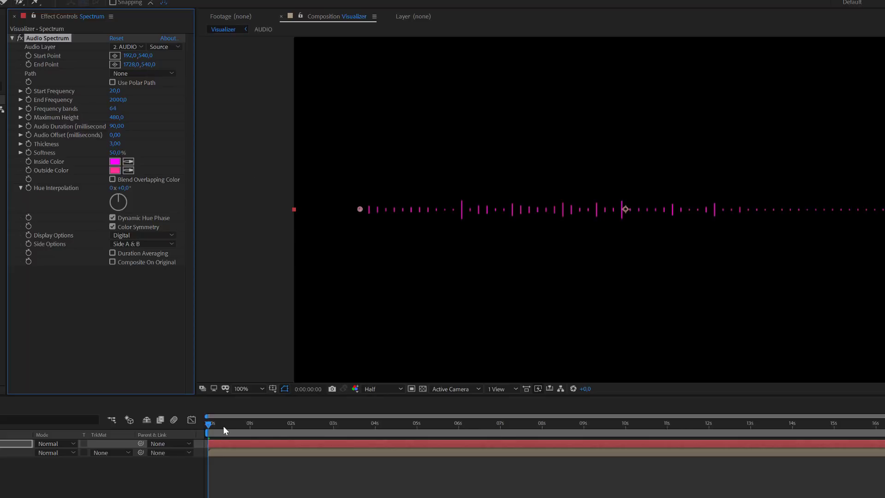
# Scrub the timeline to 0:00:03:04 and move the spectrum's start point inward to about 379, 549
pyautogui.moveTo(223, 426); pyautogui.dragTo(339, 431)
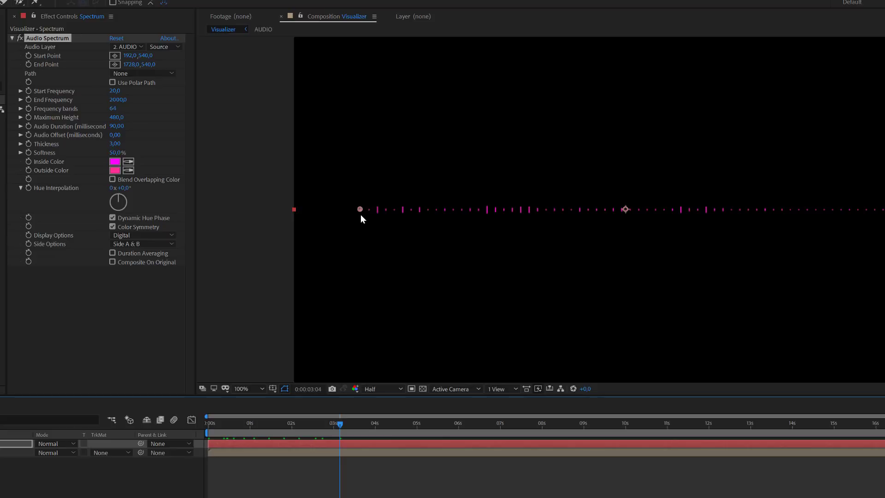
pyautogui.moveTo(359, 209); pyautogui.dragTo(431, 216)
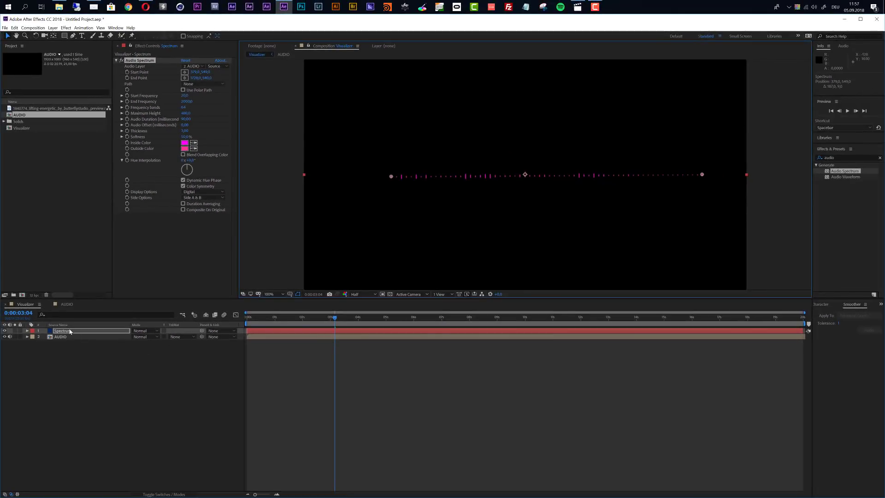
# Draw a circular mask on the Spectrum layer, centred in the frame and about a third of its width
pyautogui.click(70, 331)
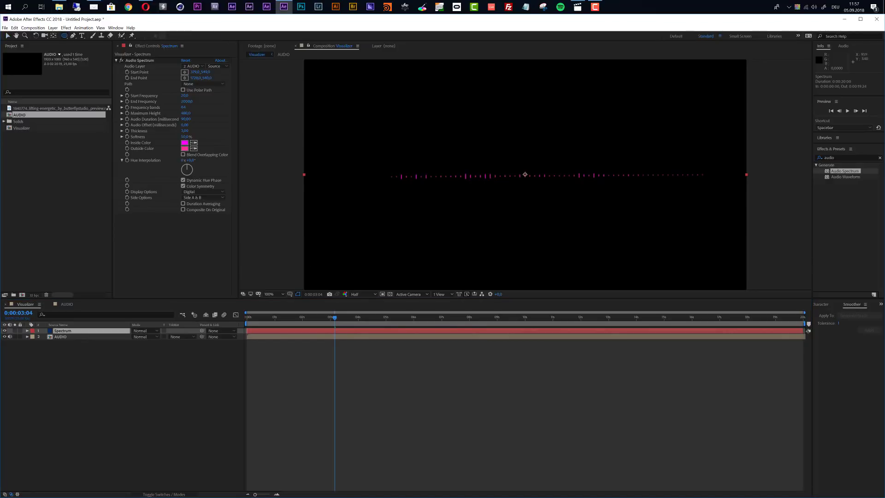
pyautogui.moveTo(525, 174)
pyautogui.mouseDown()
pyautogui.moveTo(590, 255)
pyautogui.moveTo(557, 219)
pyautogui.moveTo(580, 256)
pyautogui.moveTo(575, 249)
pyautogui.mouseUp()
pyautogui.press('shift')
pyautogui.press('ctrl')
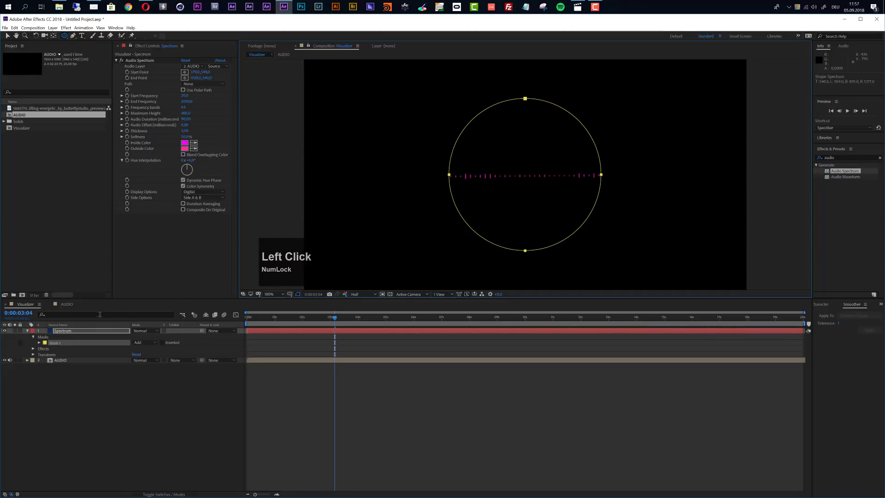
# Set the Audio Spectrum path to Mask 1 and scrub the timeline to 0:00:05:02 to preview the circular spectrum
pyautogui.click(89, 331)
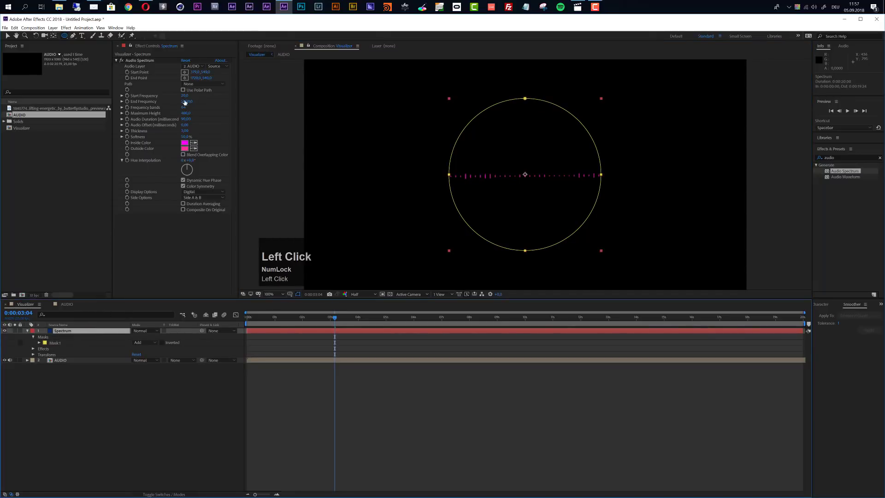
pyautogui.click(204, 84)
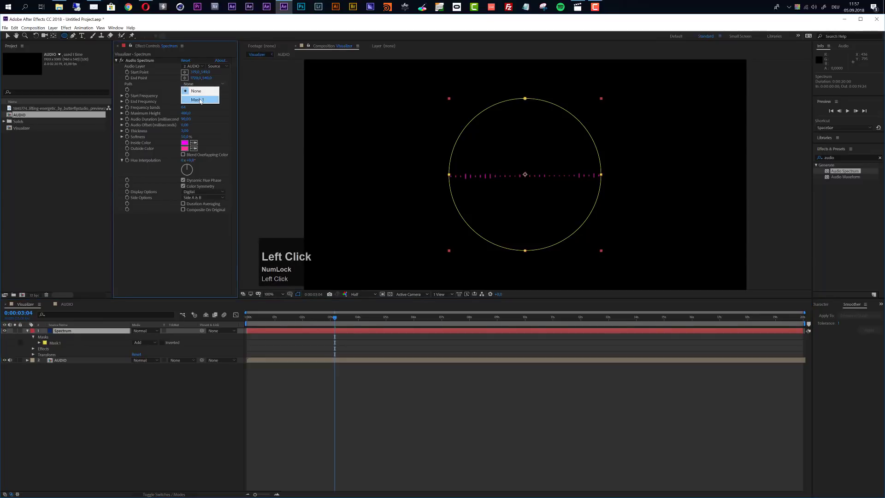
pyautogui.click(200, 100)
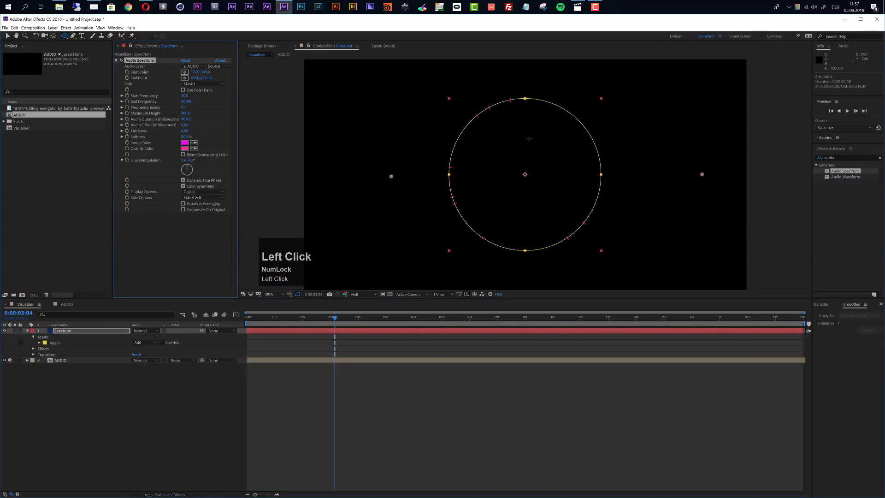
pyautogui.moveTo(342, 320); pyautogui.dragTo(389, 325)
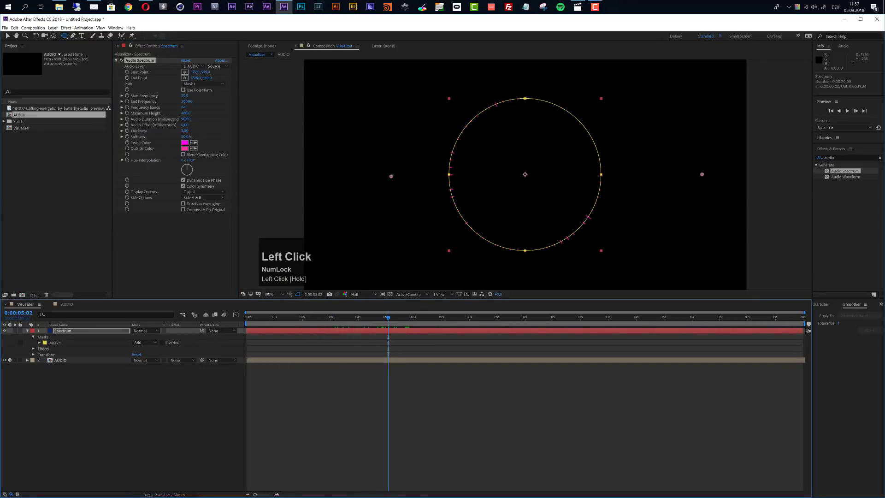
# Set the Audio Spectrum's frequency bands to 250 and scrub the timeline to 0:00:05:17
pyautogui.click(184, 107)
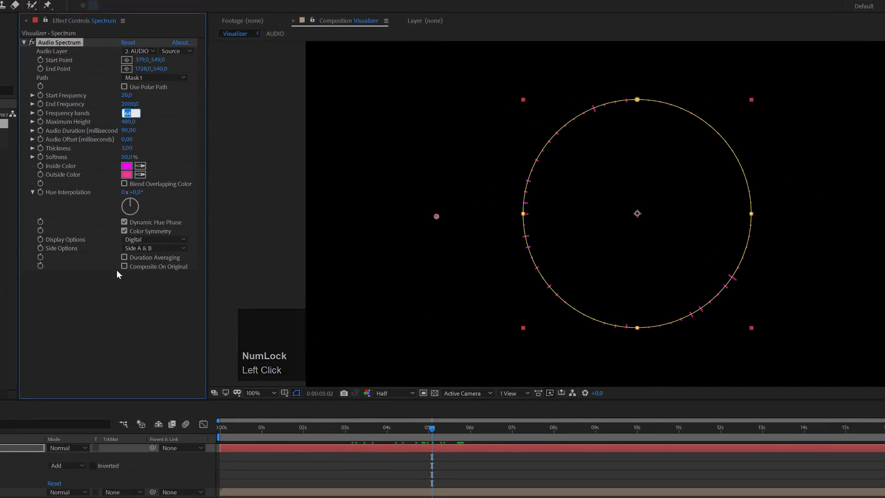
pyautogui.write('250')
pyautogui.press('Return')
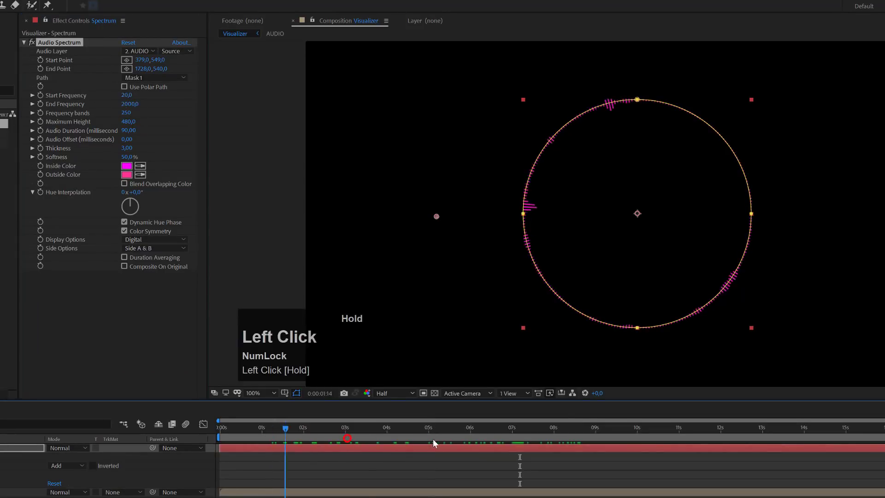
pyautogui.moveTo(433, 438); pyautogui.dragTo(454, 443)
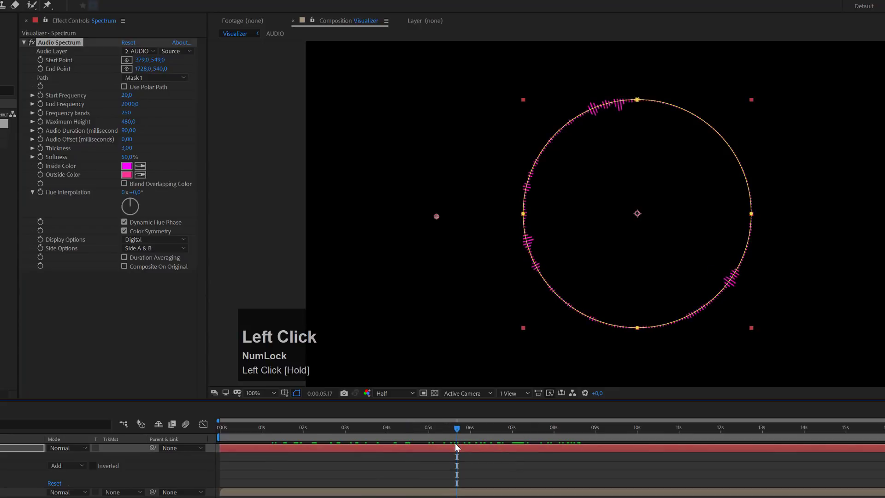
# Set the spectrum's frequency range from 450 to 1250 and scrub the timeline to 0:00:10:08
pyautogui.click(128, 95)
pyautogui.write('450')
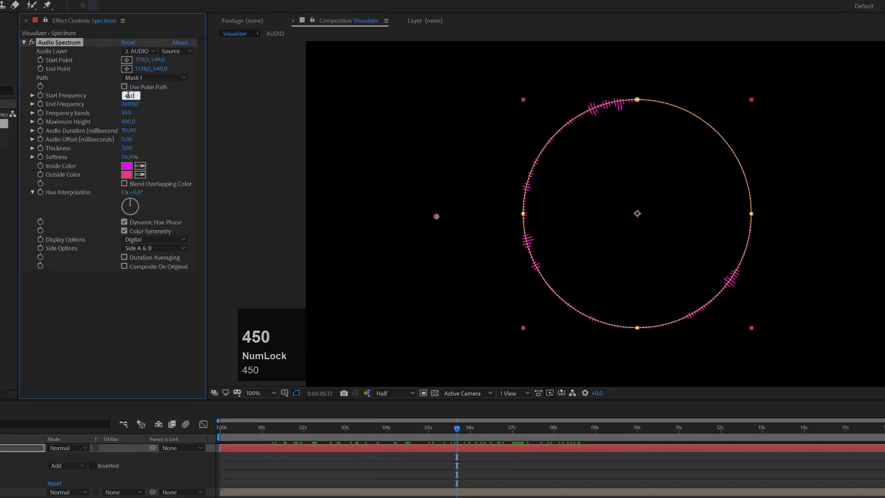
pyautogui.click(127, 104)
pyautogui.write('1250')
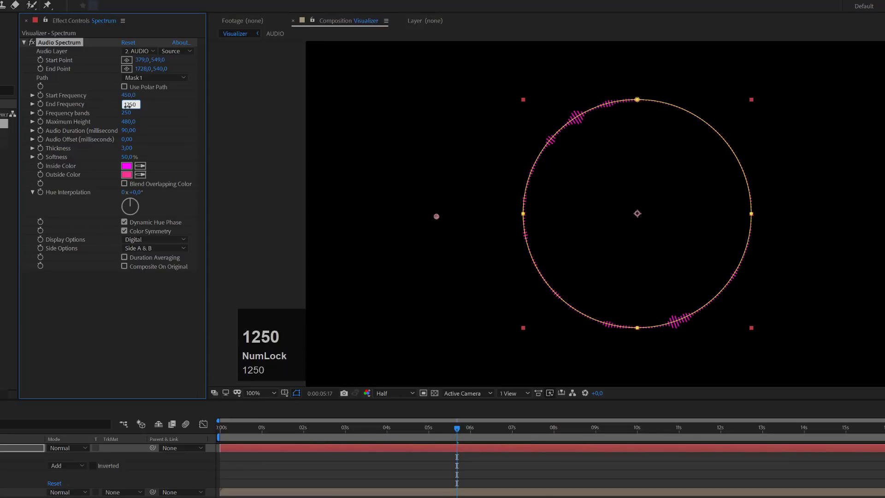
pyautogui.press('Return')
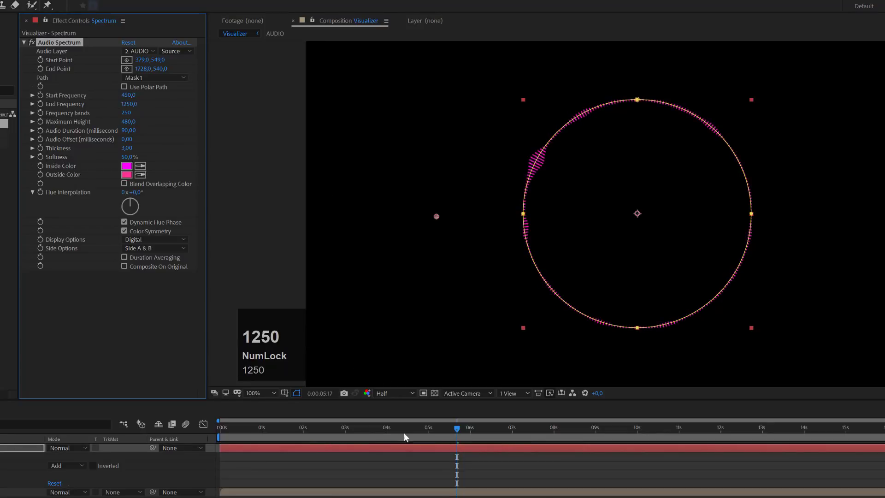
pyautogui.moveTo(414, 429); pyautogui.dragTo(651, 475)
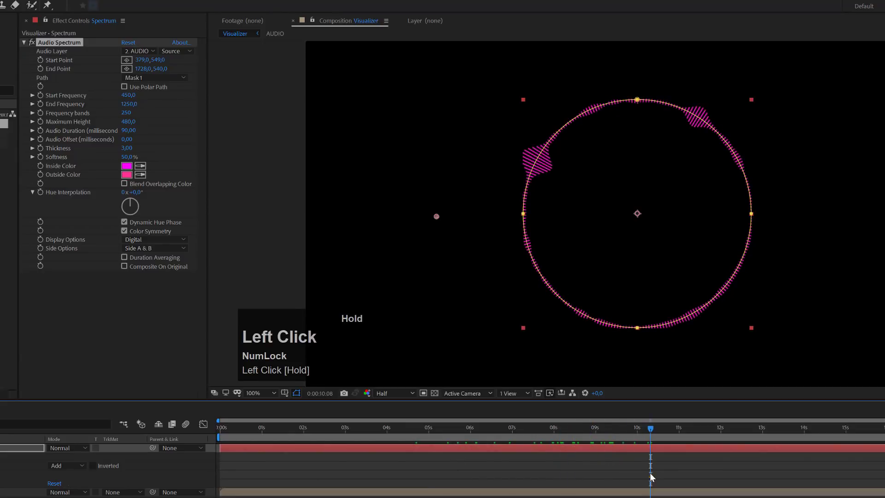
# Set the Audio Spectrum's maximum height to 1000
pyautogui.moveTo(130, 122)
pyautogui.mouseDown()
pyautogui.moveTo(158, 123)
pyautogui.moveTo(134, 123)
pyautogui.mouseUp()
pyautogui.click(128, 121)
pyautogui.write('000')
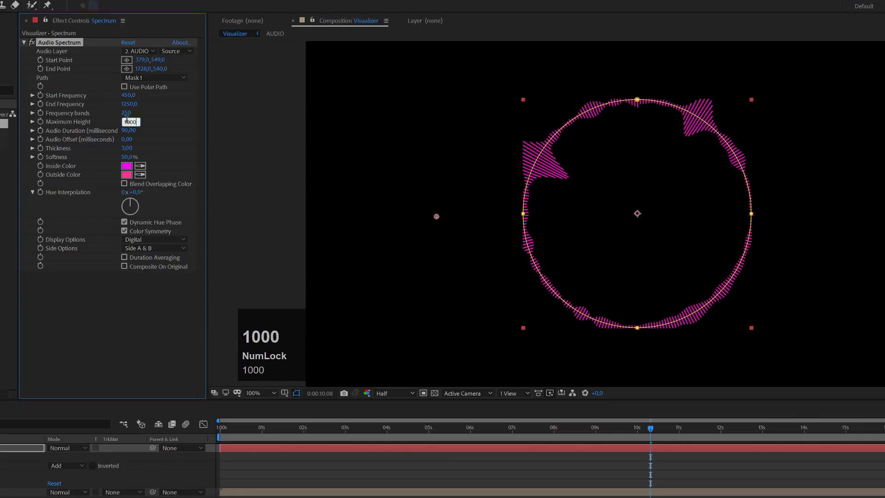
pyautogui.press('Return')
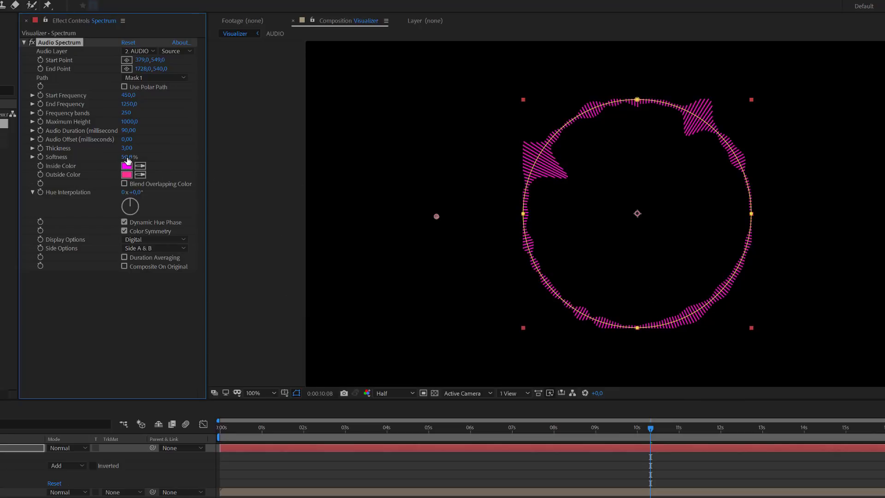
# Set the Audio Spectrum's softness to 10% and its thickness to 2
pyautogui.click(128, 157)
pyautogui.write('10')
pyautogui.press('Return')
pyautogui.click(124, 146)
pyautogui.write('2')
pyautogui.press('Return')
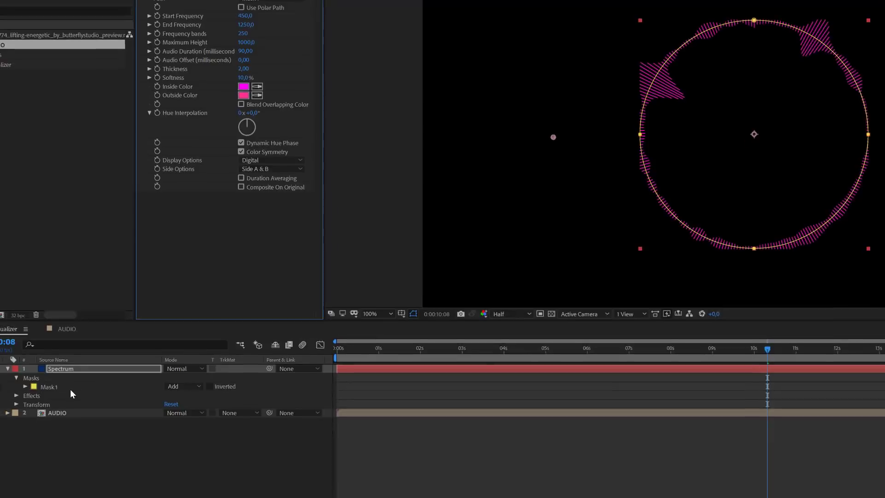
# Set the mode of Mask 1 on the Spectrum layer to None
pyautogui.click(80, 365)
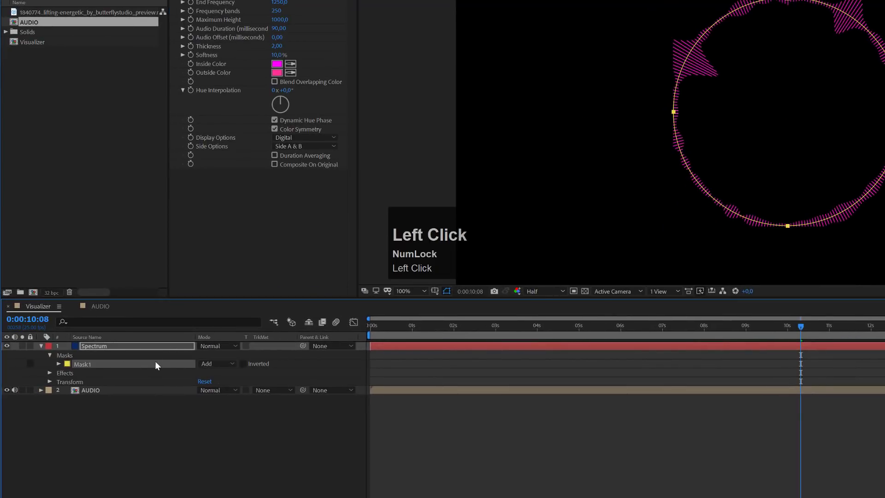
pyautogui.click(209, 363)
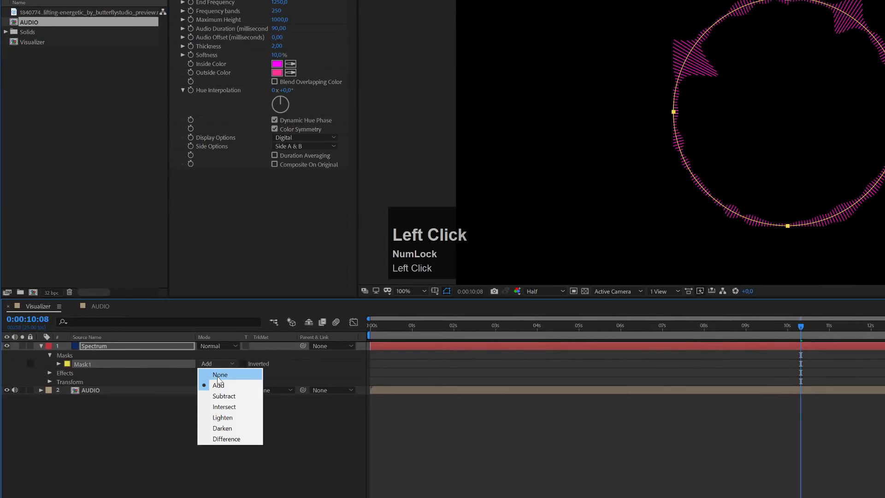
pyautogui.click(218, 375)
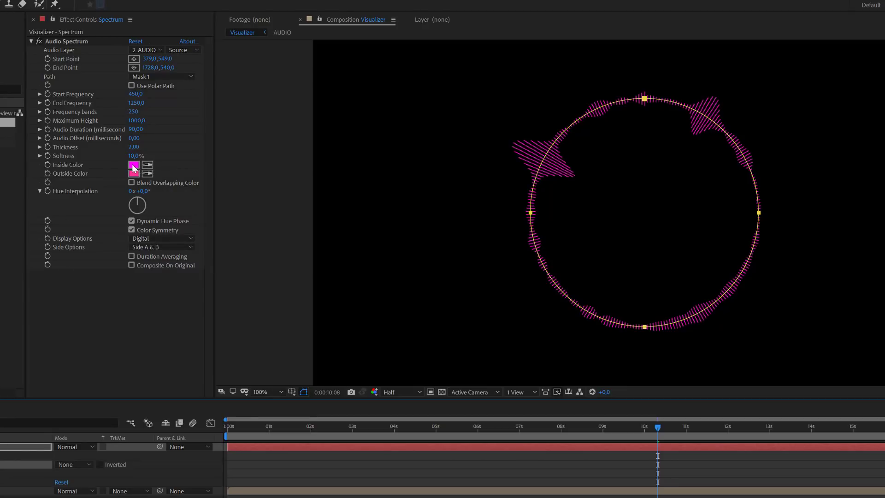
# Try a spectrum thickness of 9.70 with a cyan inside color
pyautogui.moveTo(134, 147); pyautogui.dragTo(175, 146)
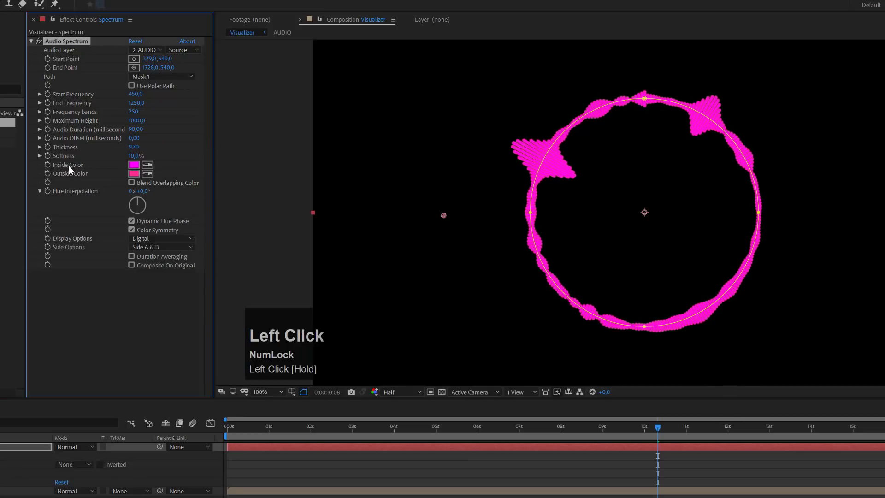
pyautogui.click(134, 165)
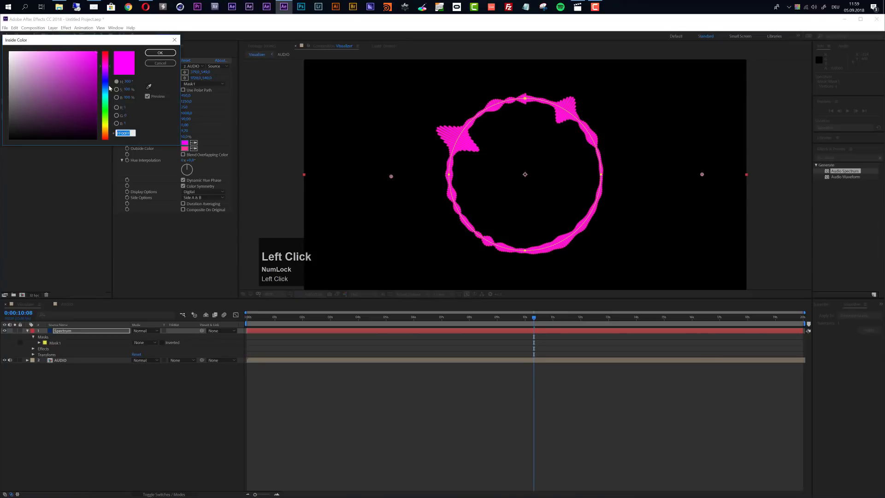
pyautogui.click(105, 95)
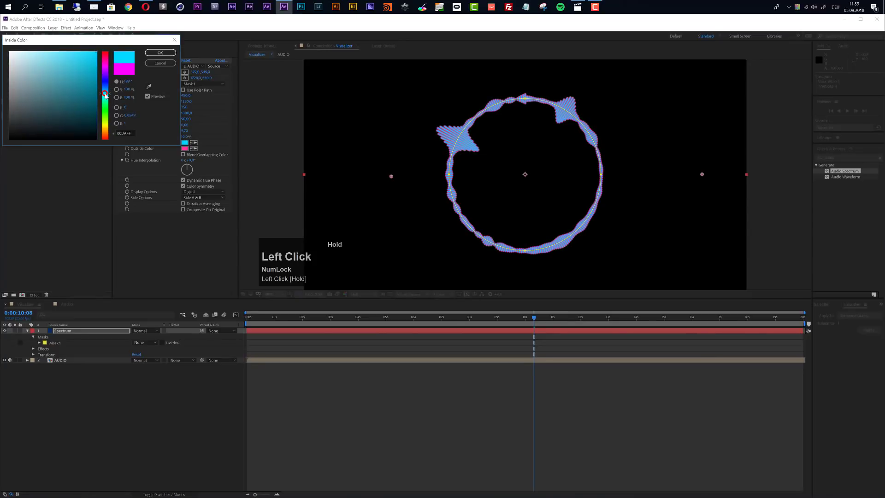
pyautogui.click(160, 53)
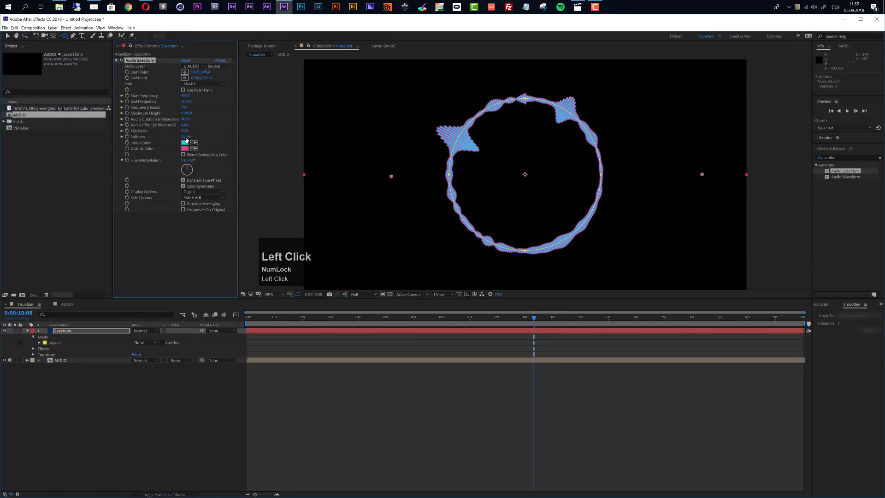
# Try a much higher softness, and undo the softness, inside color and thickness changes
pyautogui.moveTo(190, 137); pyautogui.dragTo(333, 140)
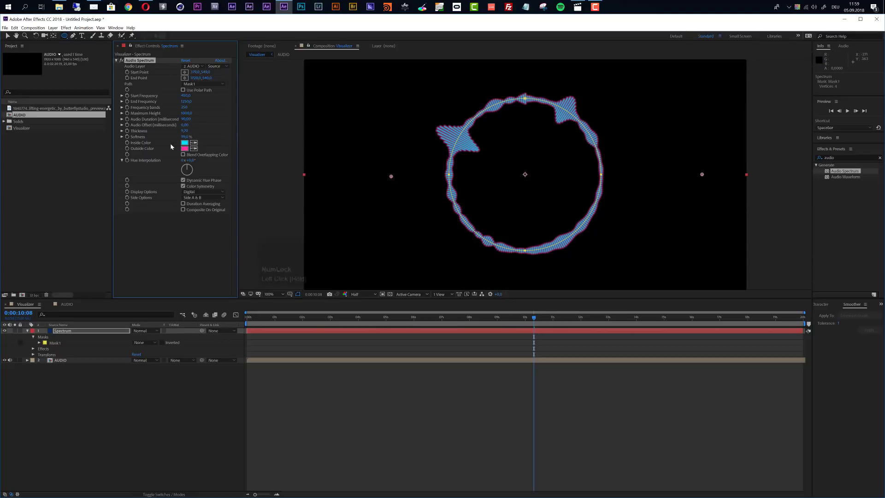
pyautogui.hotkey('ctrl', 'z')
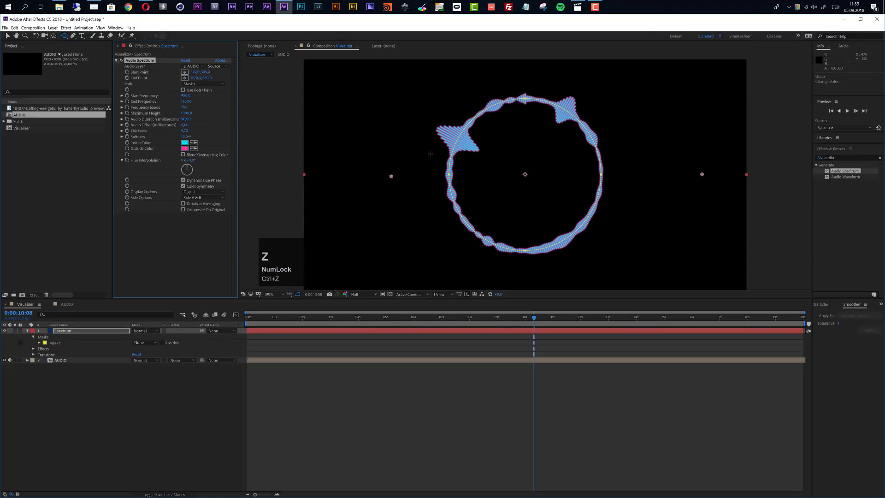
pyautogui.hotkey('ctrl', 'z')
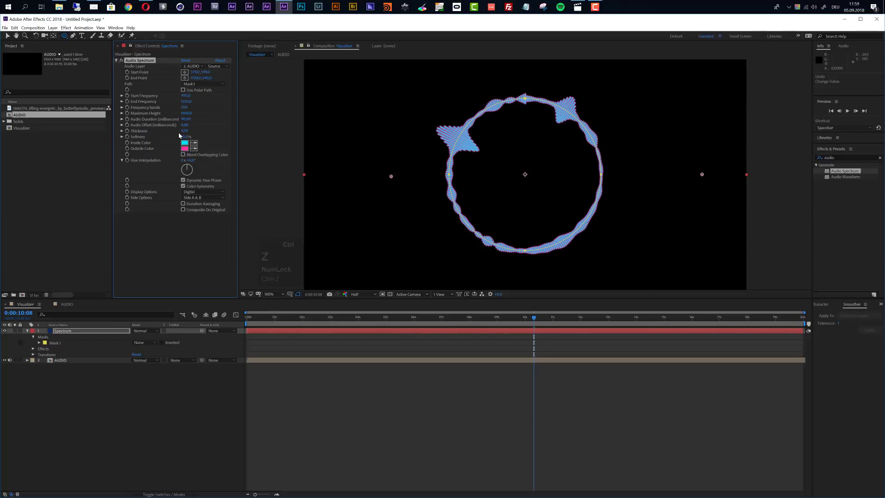
pyautogui.hotkey('ctrl', 'z')
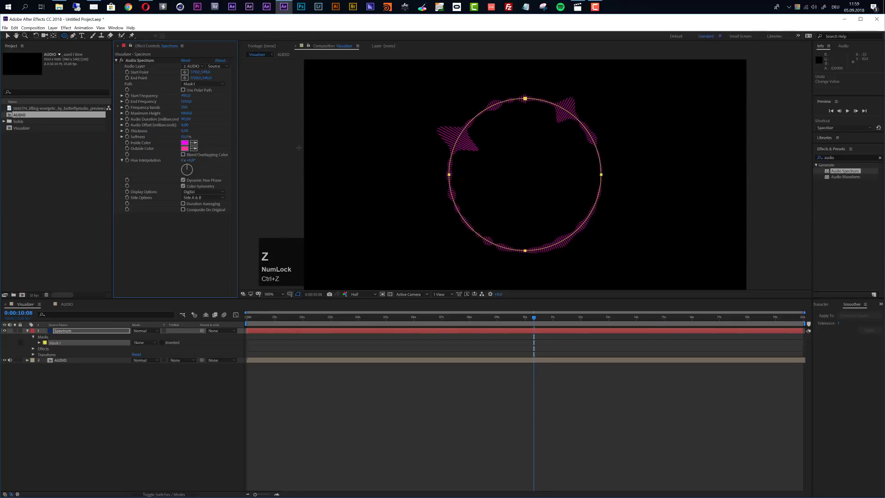
# Set the spectrum's inside and outside colors to the same cyan-blue and scrub the timeline to 0:00:07:01
pyautogui.click(185, 142)
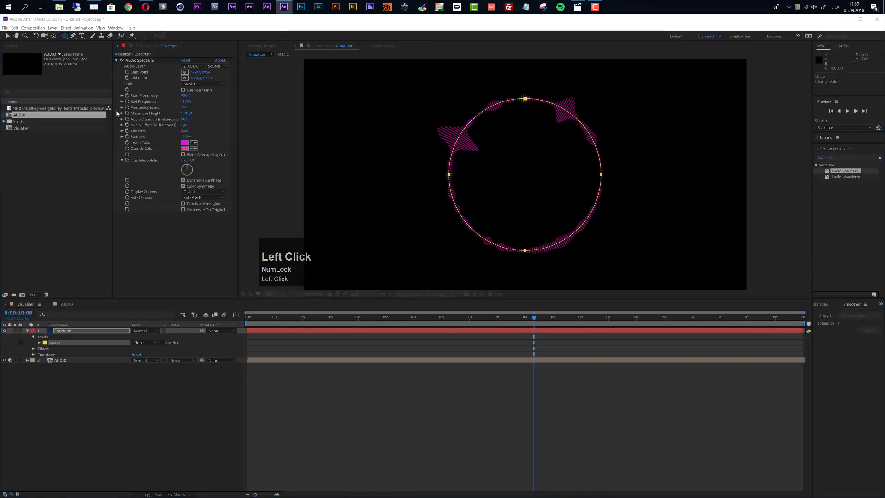
pyautogui.moveTo(106, 91); pyautogui.dragTo(106, 94)
pyautogui.click(87, 59)
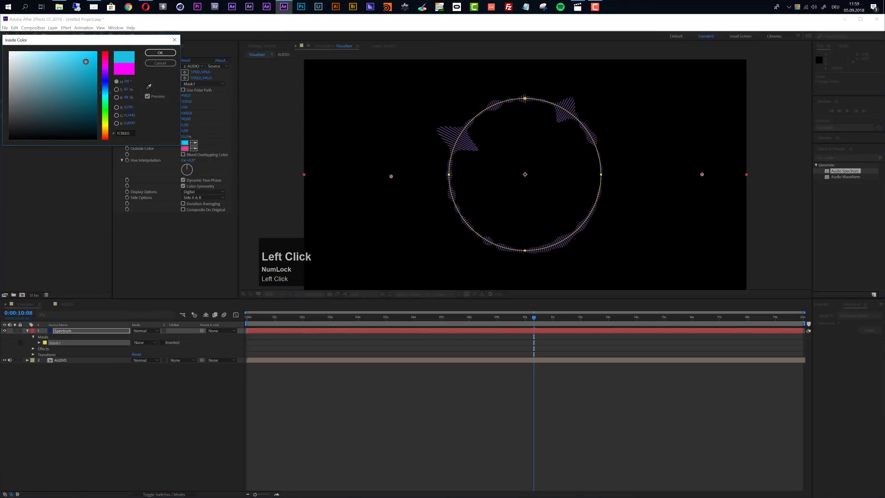
pyautogui.click(160, 53)
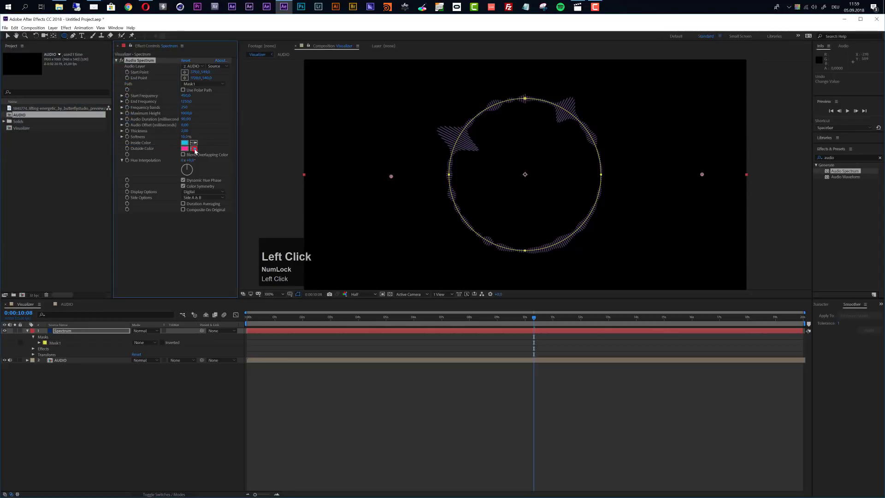
pyautogui.click(184, 142)
pyautogui.moveTo(412, 320)
pyautogui.mouseDown()
pyautogui.moveTo(291, 327)
pyautogui.moveTo(441, 324)
pyautogui.moveTo(422, 324)
pyautogui.mouseUp()
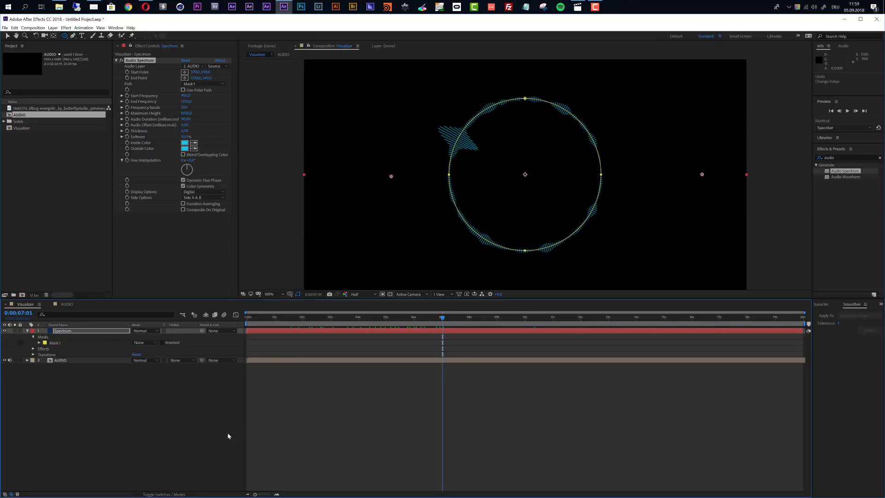
# Create a new solid layer named Wave in the Visualizer composition
pyautogui.hotkey('ctrl', 'y')
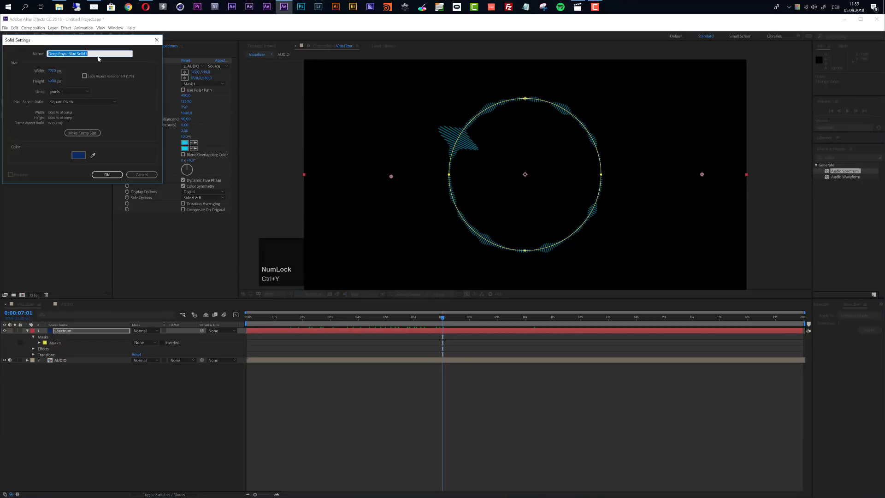
pyautogui.press('BackSpace')
pyautogui.write('Wave')
pyautogui.press('Return')
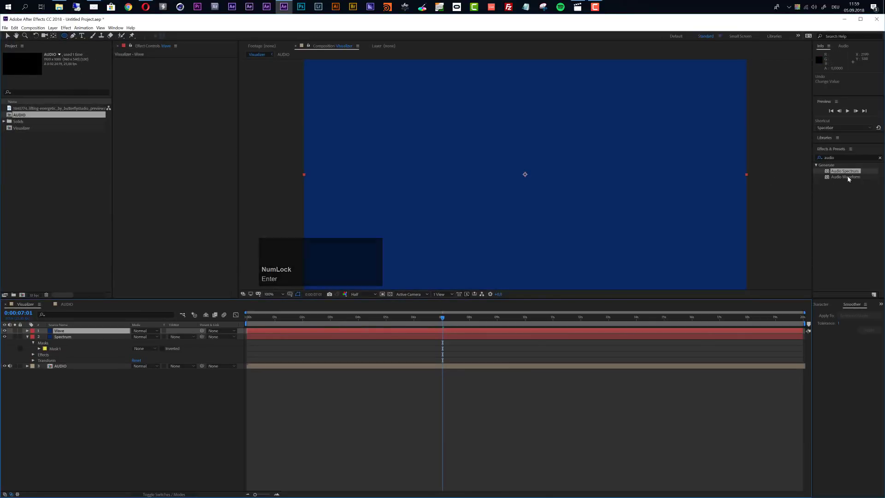
# Apply the Audio Waveform effect to the Wave solid with AUDIO as its audio layer, and scrub the timeline to 0:00:05:11
pyautogui.moveTo(848, 179); pyautogui.dragTo(493, 330)
pyautogui.click(203, 66)
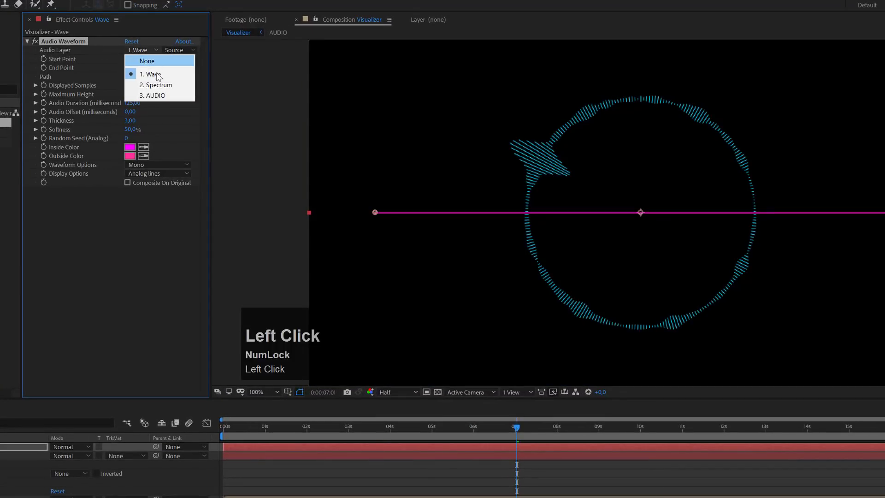
pyautogui.click(161, 96)
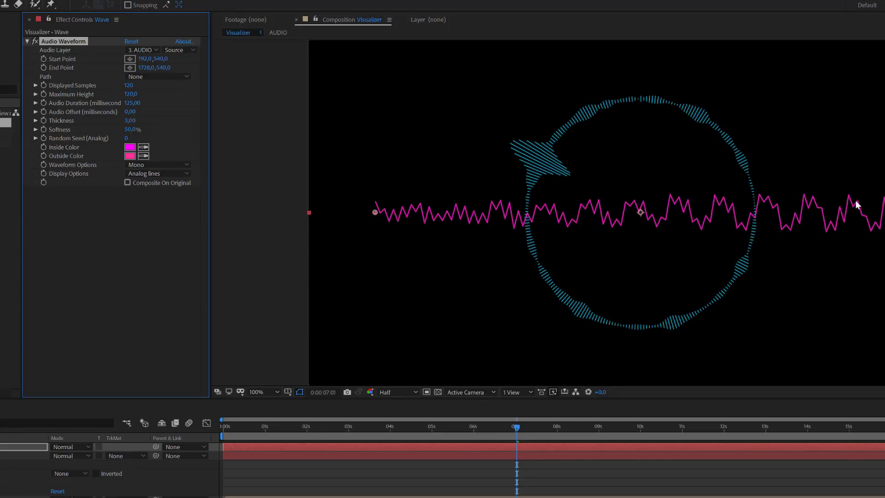
pyautogui.click(350, 429)
pyautogui.moveTo(329, 435); pyautogui.dragTo(451, 434)
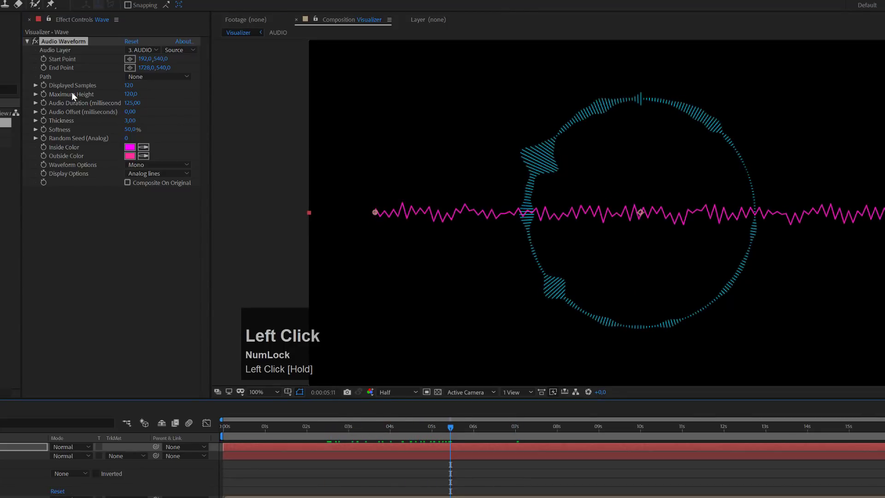
# Copy Mask 1 from the Spectrum layer onto the Wave layer and reveal its mask path
pyautogui.click(147, 77)
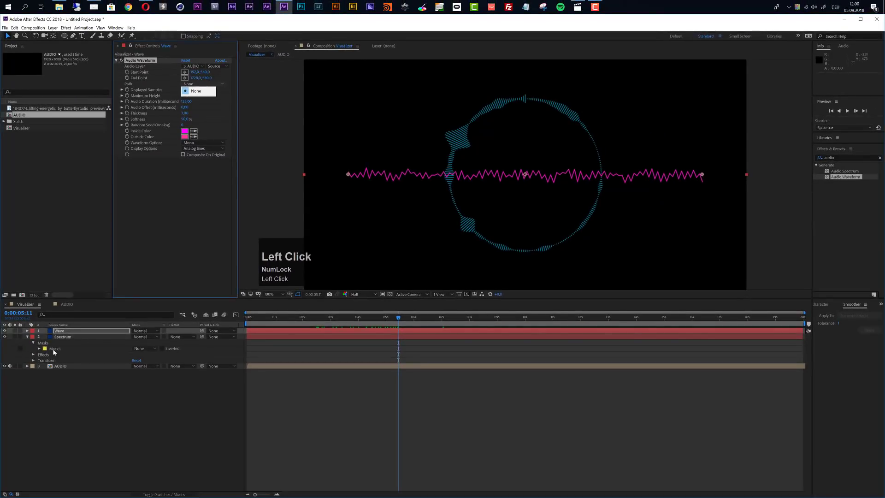
pyautogui.click(53, 349)
pyautogui.hotkey('ctrl', 'c')
pyautogui.click(69, 331)
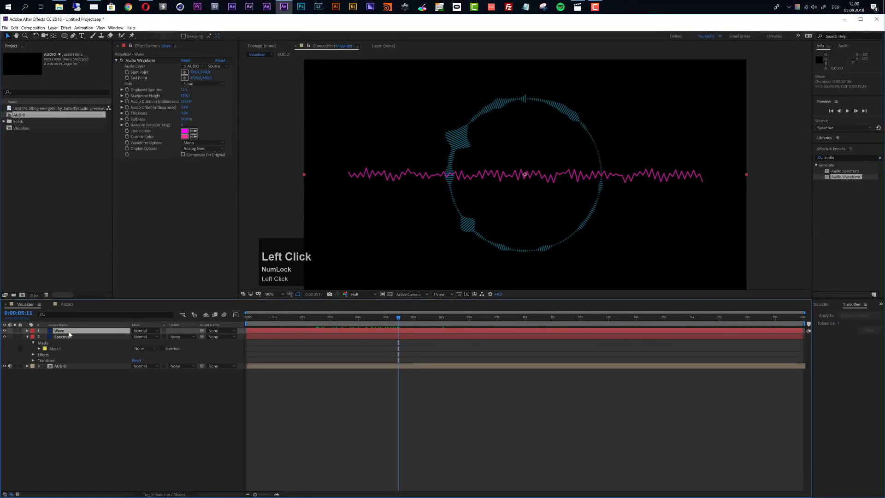
pyautogui.hotkey('ctrl', 'v')
pyautogui.press('m')
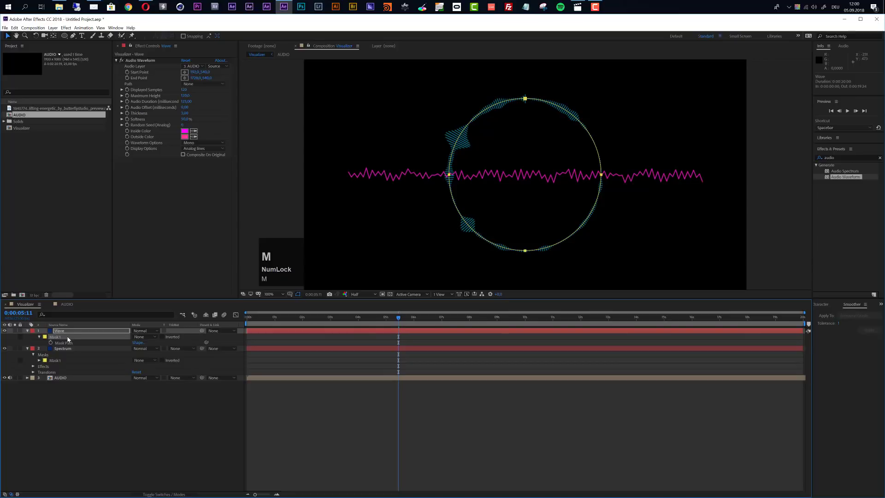
# Scale the Wave layer's circular mask down about its center to about 58% and set Mask 1 as the waveform's path
pyautogui.click(66, 341)
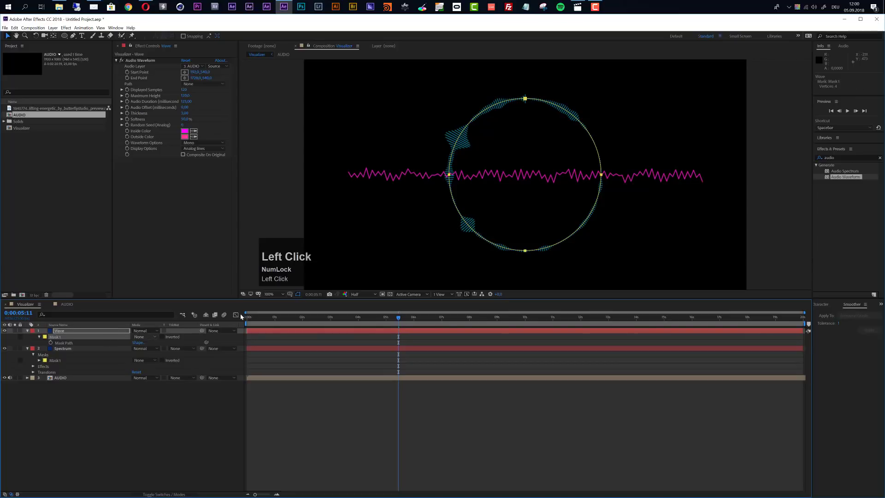
pyautogui.doubleClick(561, 248)
pyautogui.click(330, 46)
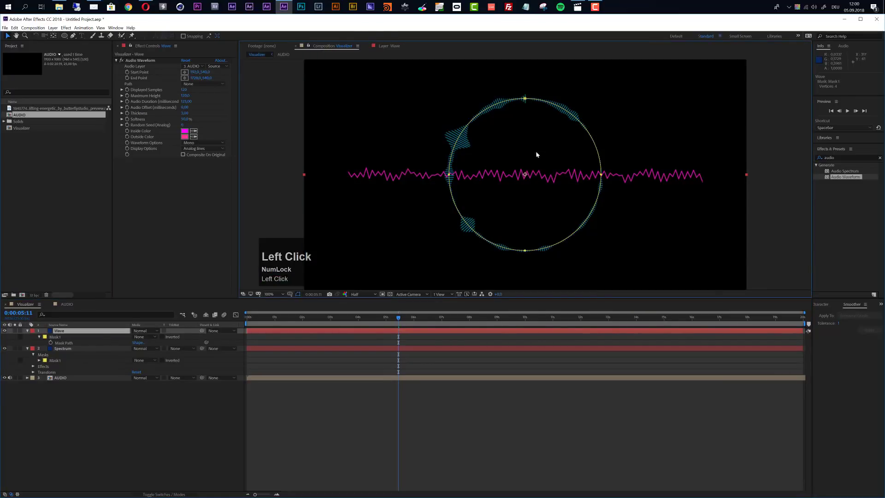
pyautogui.doubleClick(591, 214)
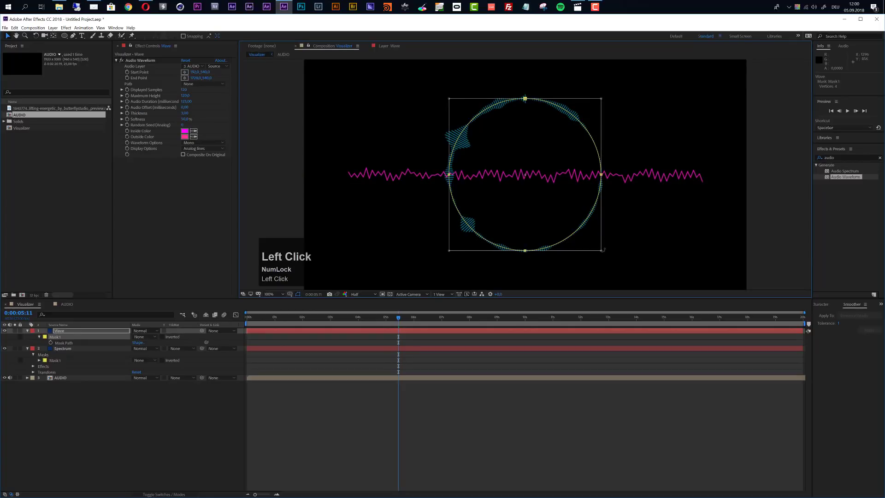
pyautogui.moveTo(601, 250); pyautogui.dragTo(577, 218)
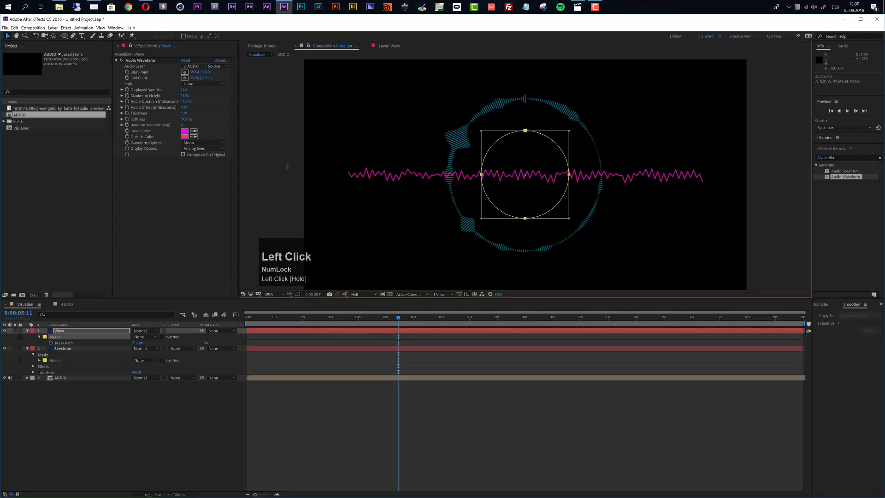
pyautogui.click(205, 85)
pyautogui.click(202, 100)
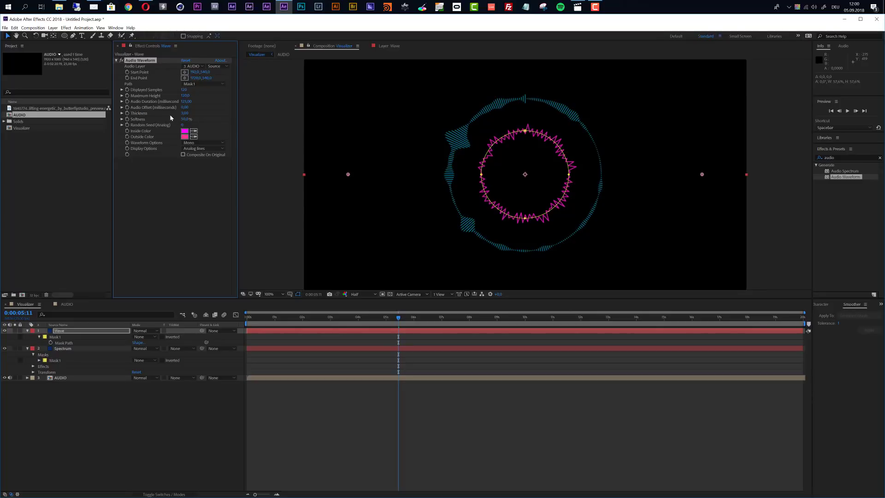
# Set the waveform's displayed samples to 24, lower its maximum height slightly, and scrub the timeline to 0:00:11:03
pyautogui.click(184, 93)
pyautogui.moveTo(181, 92)
pyautogui.mouseDown()
pyautogui.moveTo(146, 94)
pyautogui.moveTo(182, 92)
pyautogui.mouseUp()
pyautogui.click(183, 89)
pyautogui.write('24')
pyautogui.press('Return')
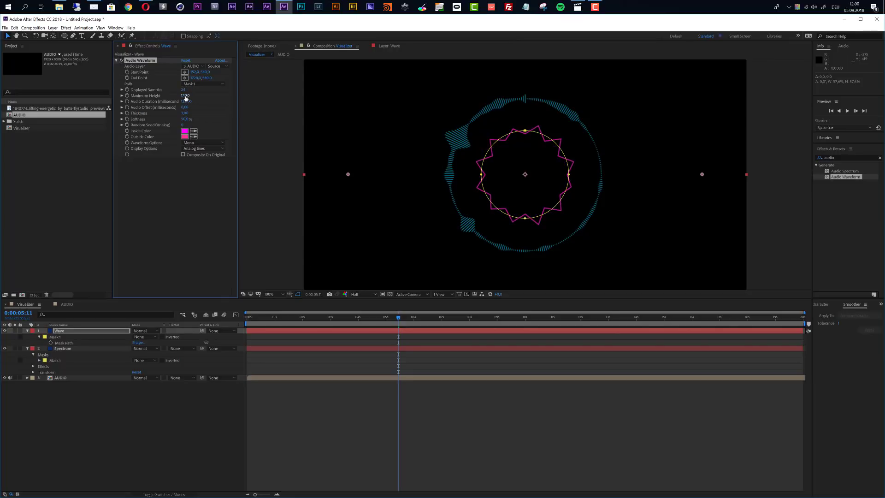
pyautogui.moveTo(184, 96)
pyautogui.mouseDown()
pyautogui.moveTo(169, 98)
pyautogui.moveTo(177, 97)
pyautogui.mouseUp()
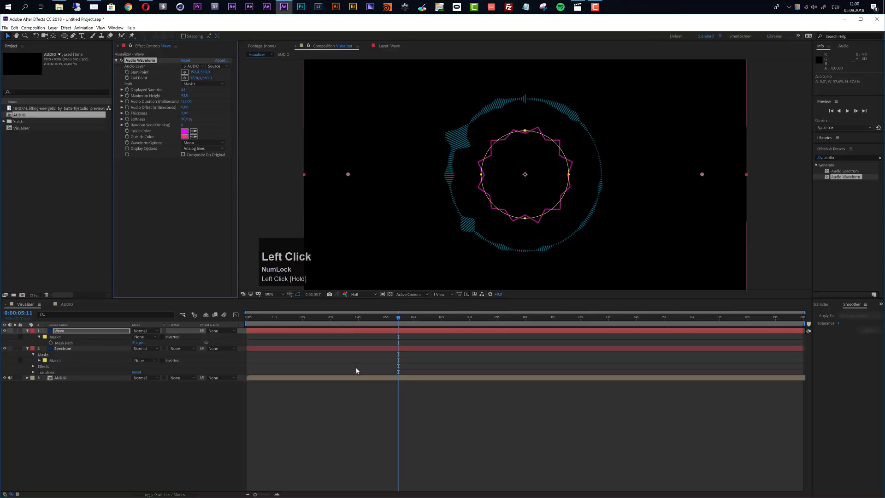
pyautogui.moveTo(347, 317); pyautogui.dragTo(557, 326)
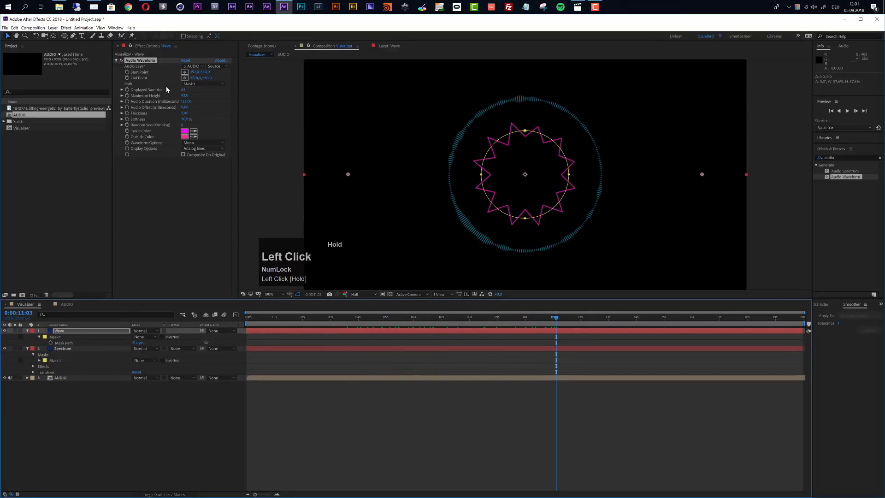
# Set the waveform's displayed samples to 16 and maximum height to 50, and scrub the timeline to 0:00:05:00
pyautogui.moveTo(181, 90); pyautogui.dragTo(181, 90)
pyautogui.click(183, 90)
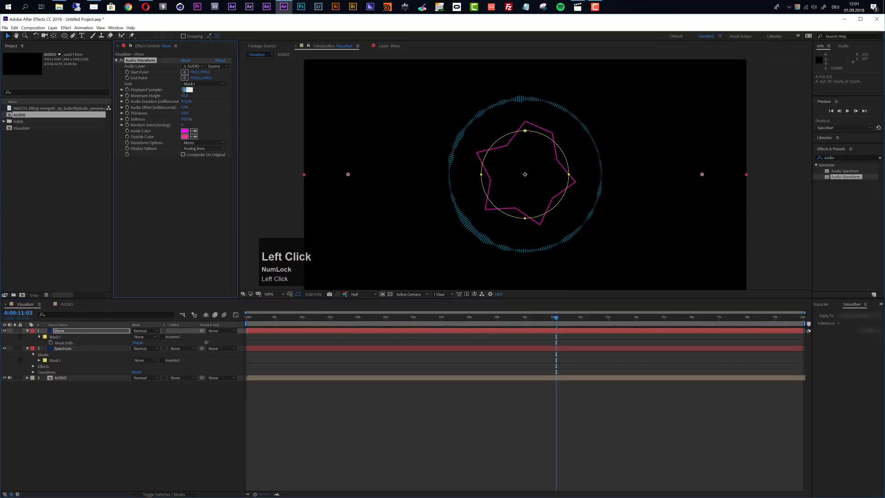
pyautogui.write('16')
pyautogui.moveTo(487, 325); pyautogui.dragTo(436, 328)
pyautogui.click(184, 96)
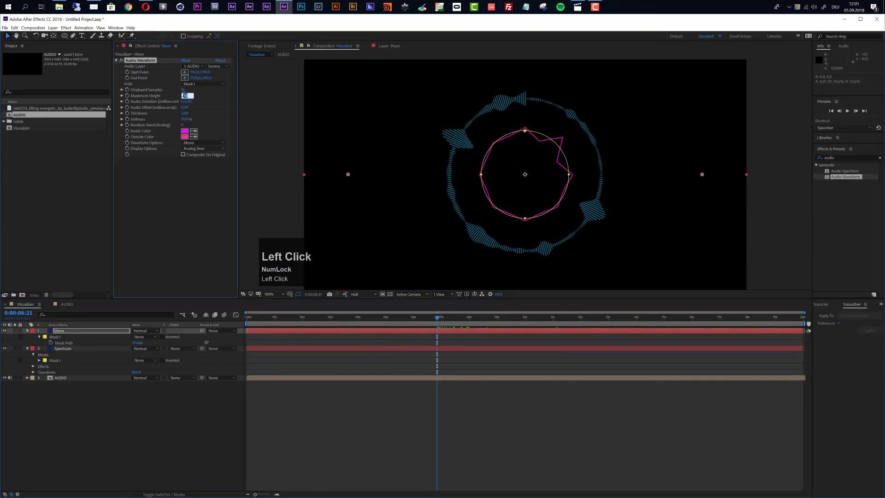
pyautogui.write('50')
pyautogui.press('Return')
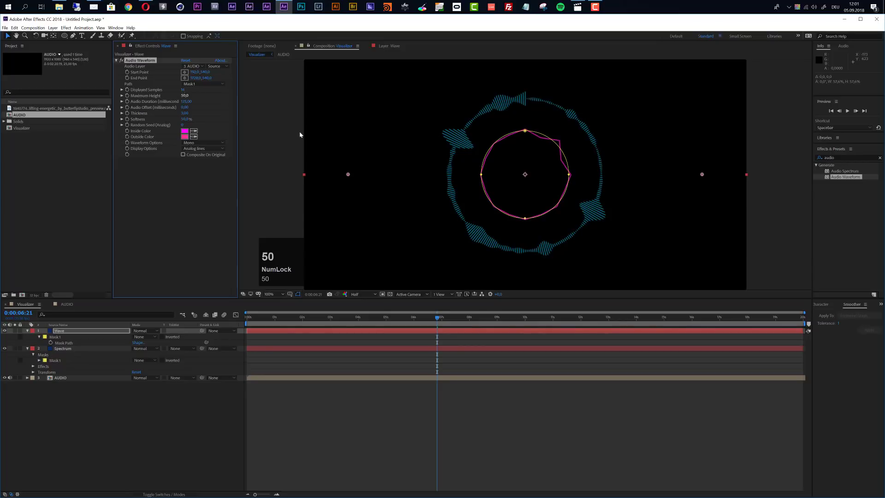
pyautogui.moveTo(378, 321)
pyautogui.mouseDown()
pyautogui.moveTo(360, 321)
pyautogui.moveTo(386, 322)
pyautogui.mouseUp()
pyautogui.click(345, 389)
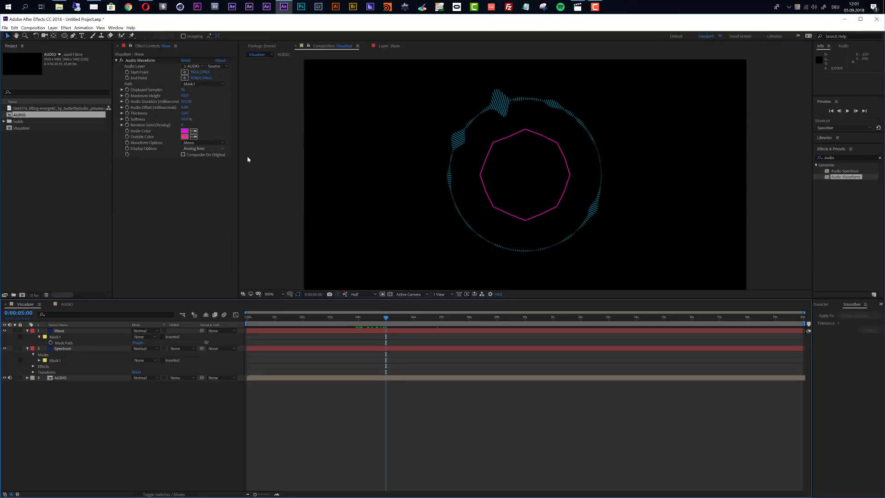
# Compare the Digital and Analog dots display options for the Wave layer's waveform and keep Digital
pyautogui.click(194, 149)
pyautogui.click(194, 154)
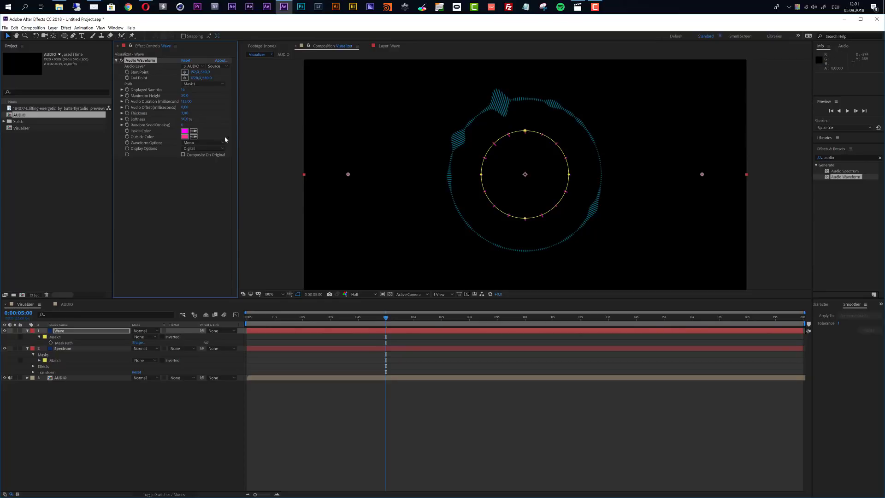
pyautogui.click(212, 148)
pyautogui.click(203, 170)
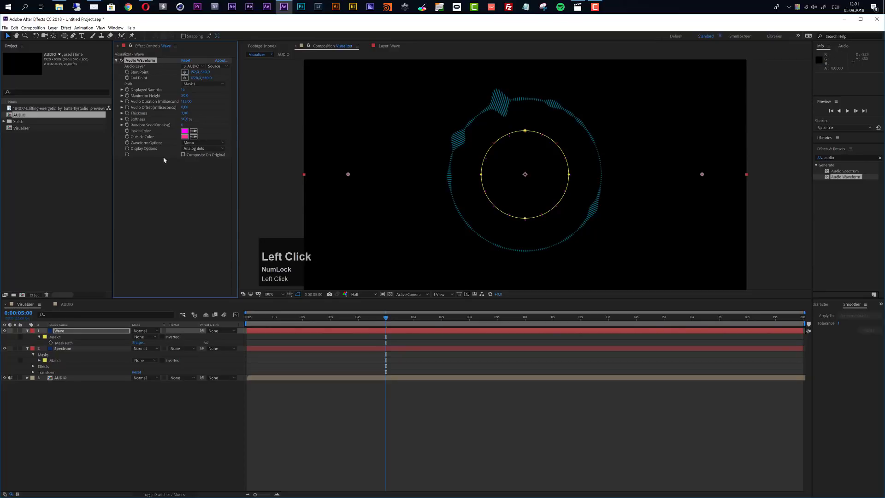
pyautogui.click(193, 150)
pyautogui.click(182, 152)
# Duplicate the Spectrum layer and rename the copy Spectrum Dots
pyautogui.click(63, 349)
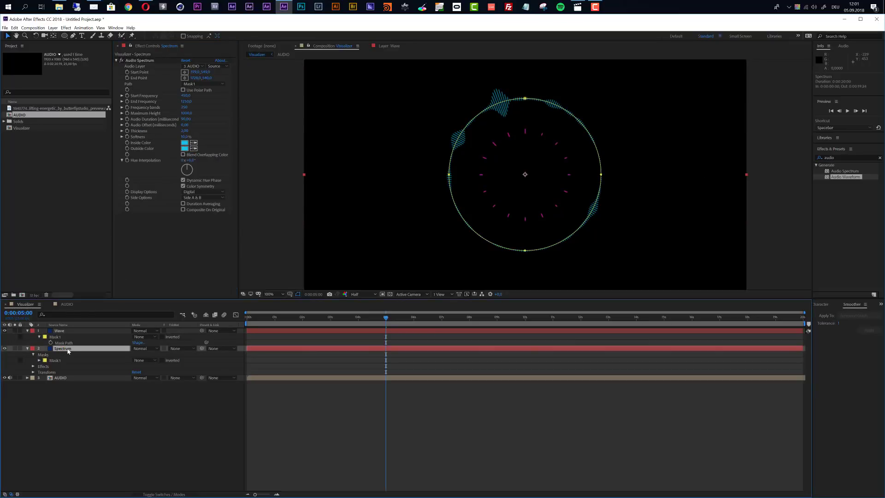
pyautogui.hotkey('ctrl', 'd')
pyautogui.press('Return')
pyautogui.press('Right')
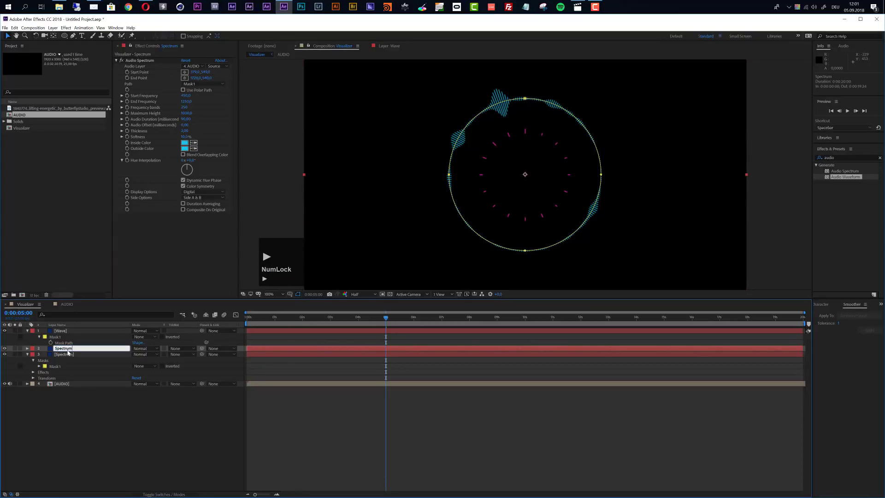
pyautogui.write('Dots')
pyautogui.press('Return')
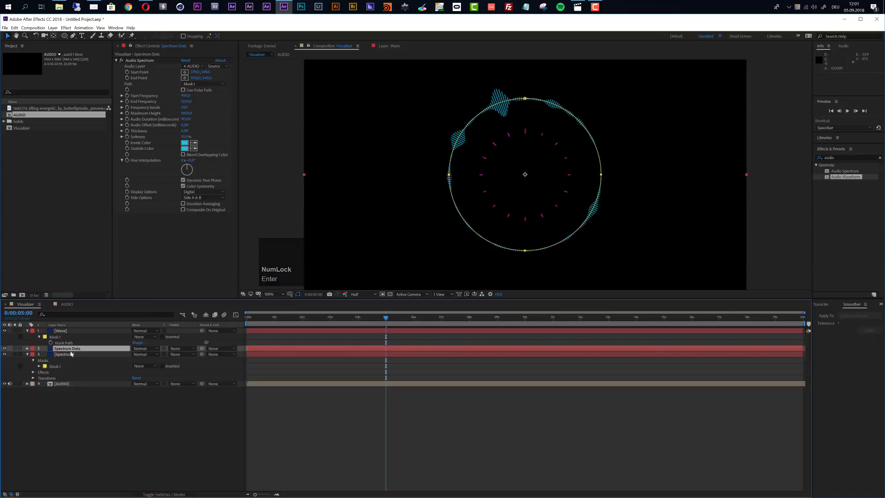
# Scale the Spectrum Dots layer's circular mask down about its center to about 78%
pyautogui.press('m')
pyautogui.click(59, 361)
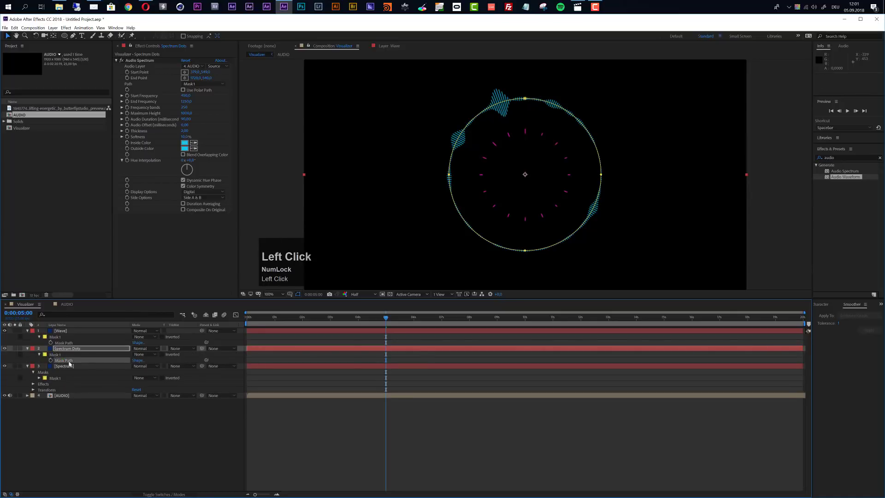
pyautogui.doubleClick(545, 249)
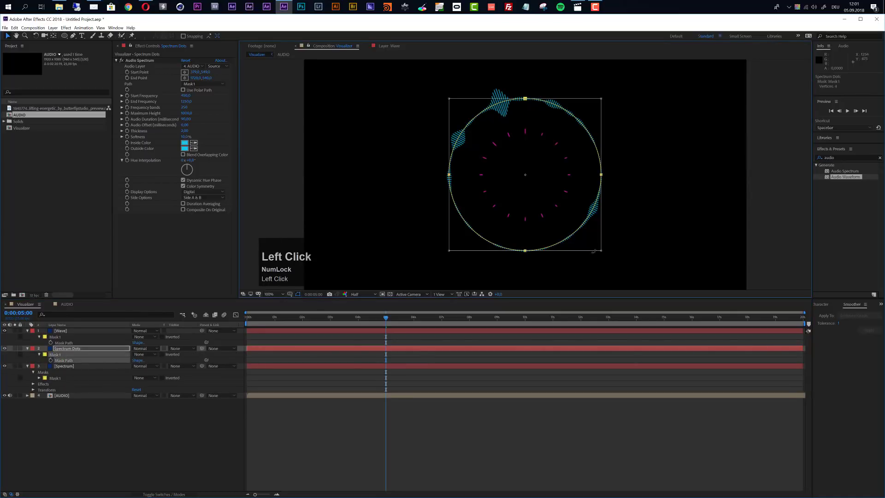
pyautogui.moveTo(601, 250); pyautogui.dragTo(584, 235)
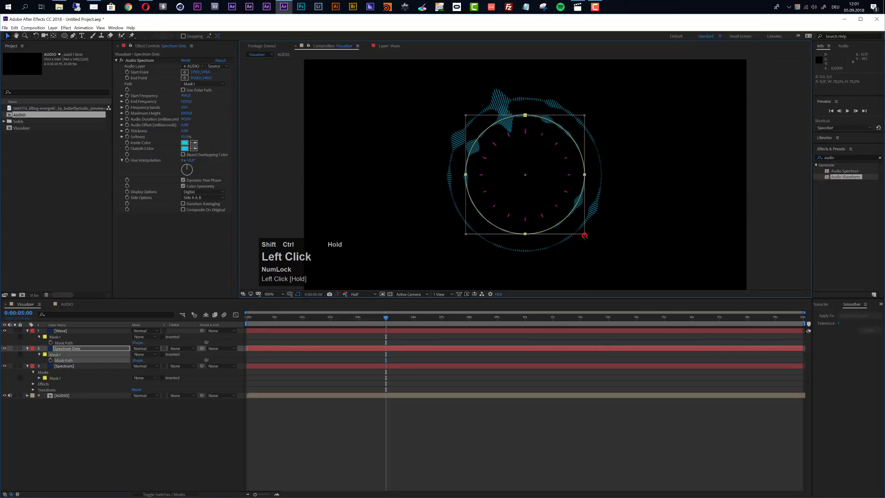
# Set the Spectrum Dots layer's display option to Analog dots and rotate the layer to 135°
pyautogui.click(79, 350)
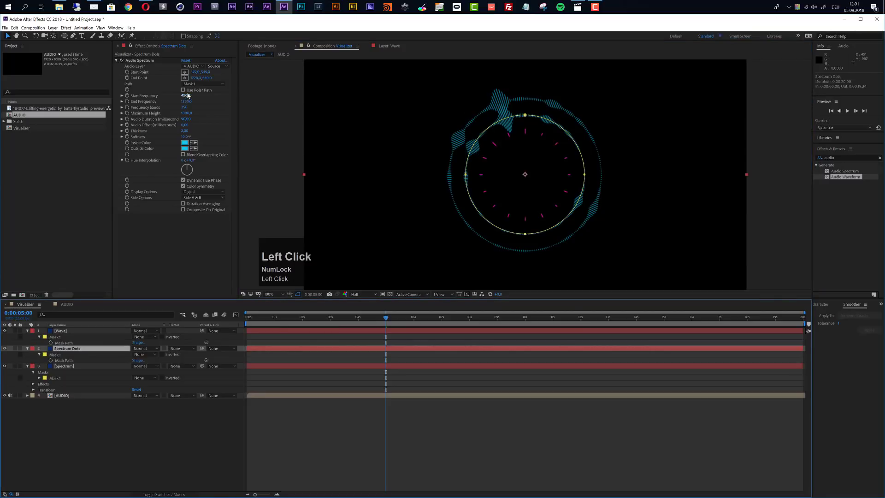
pyautogui.click(203, 192)
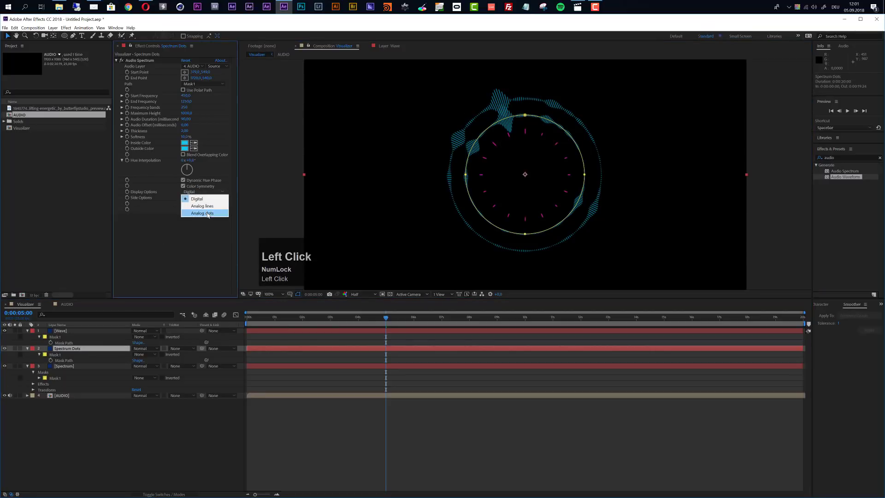
pyautogui.click(207, 213)
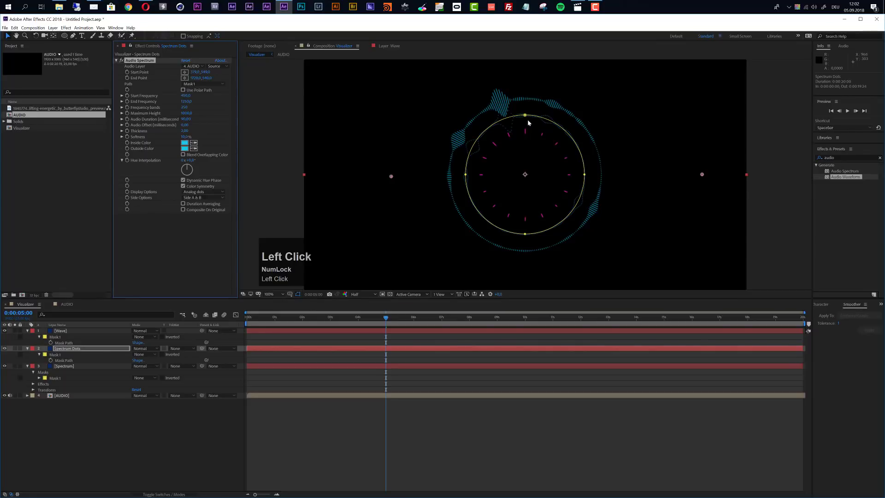
pyautogui.click(78, 349)
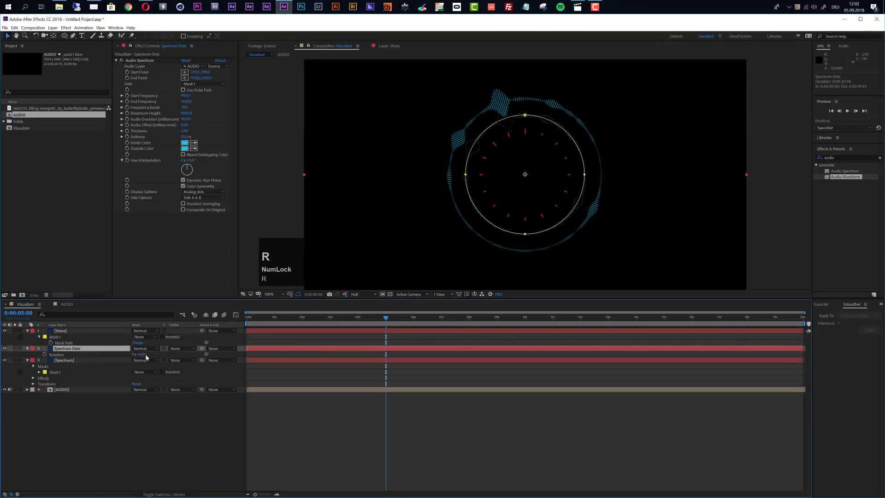
pyautogui.moveTo(143, 356); pyautogui.dragTo(166, 356)
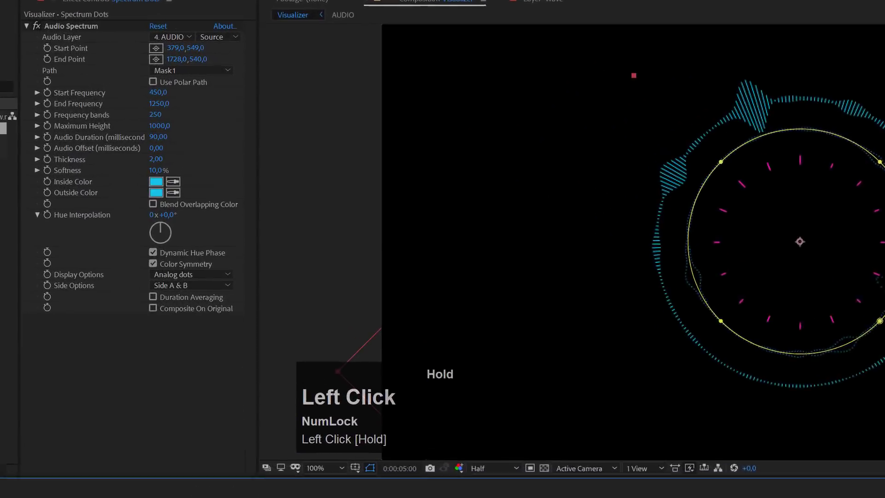
# Set the Spectrum Dots effect's start frequency to 250 and end frequency to 750
pyautogui.click(157, 92)
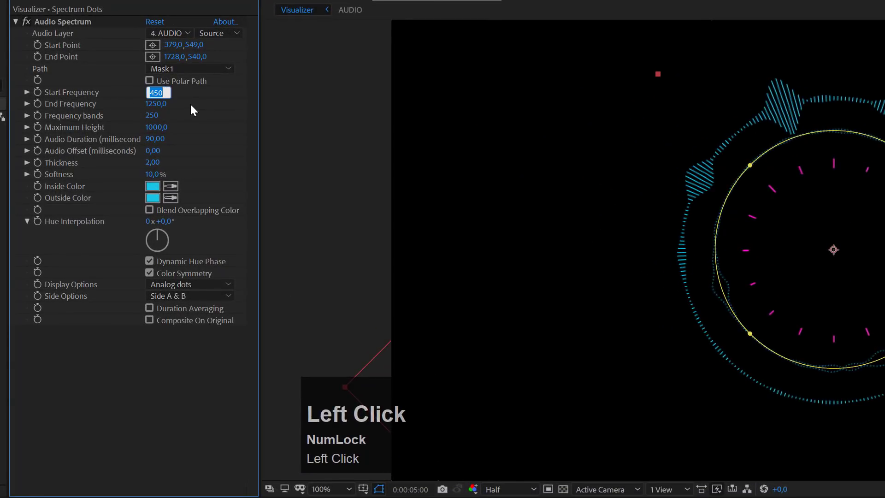
pyautogui.write('250')
pyautogui.press('Tab')
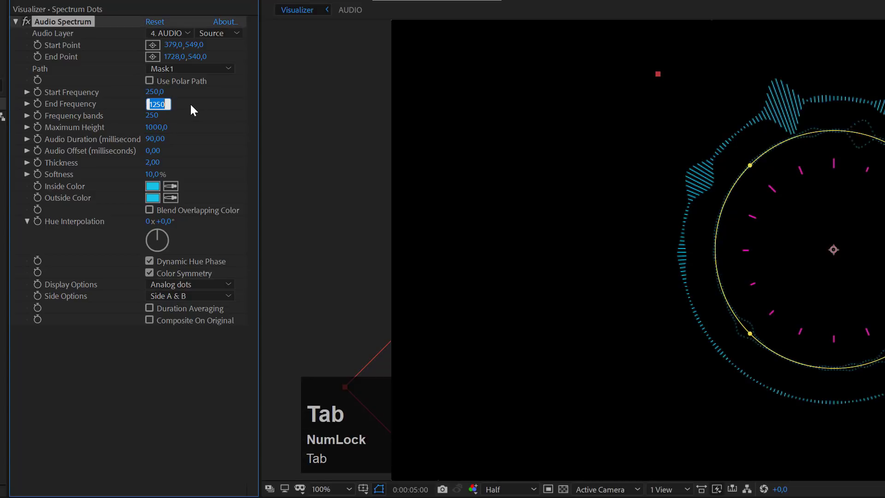
pyautogui.write('750')
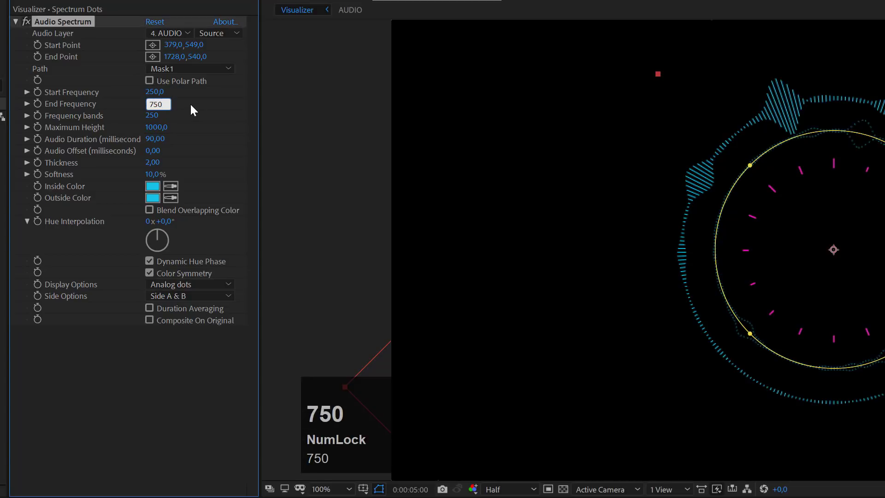
pyautogui.press('Return')
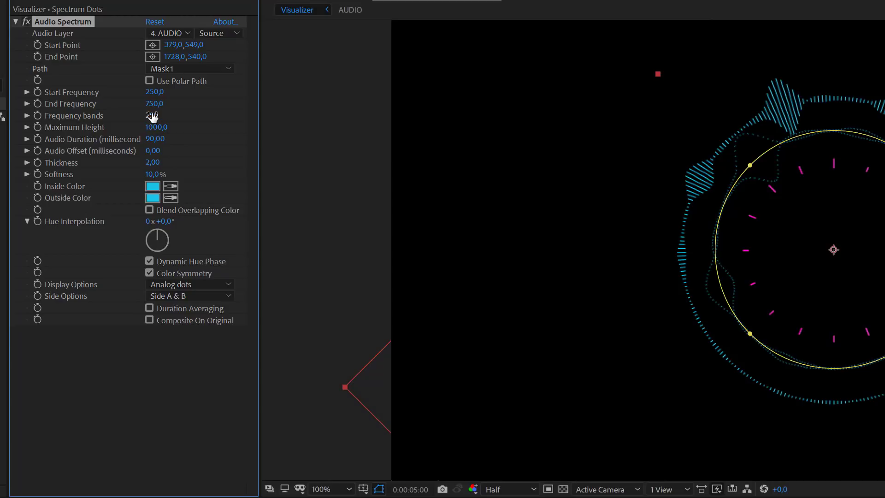
# Lower the Spectrum Dots effect's maximum height to 680 and set its frequency bands to 400
pyautogui.moveTo(155, 131); pyautogui.dragTo(133, 130)
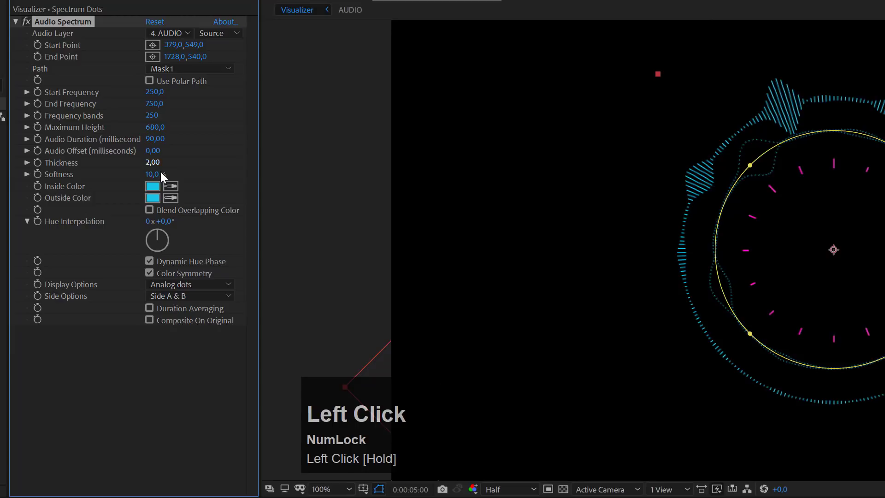
pyautogui.click(156, 116)
pyautogui.write('400')
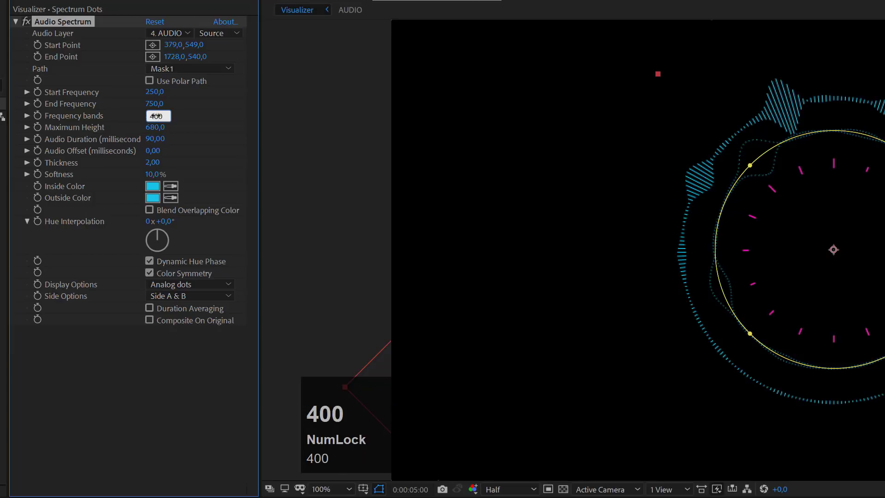
pyautogui.press('Return')
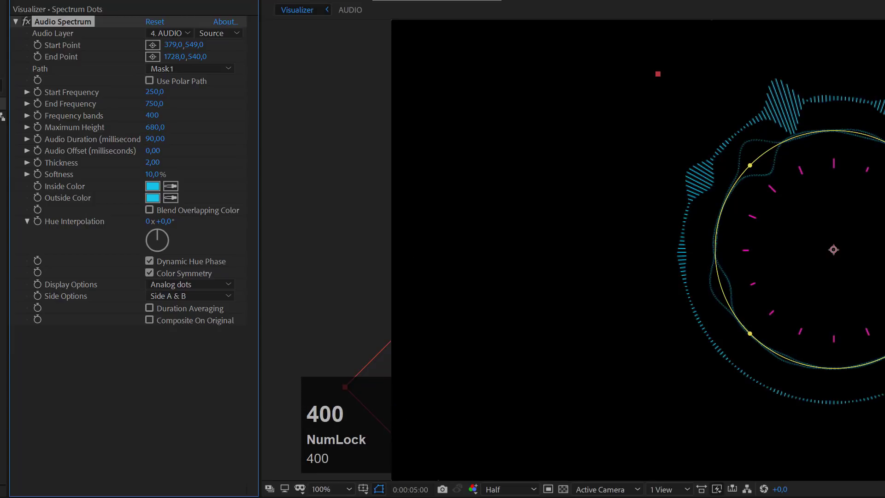
# Switch the preview resolution to Full and compare Spectrum Dots thicknesses of 1 and 2, keeping 2
pyautogui.click(152, 162)
pyautogui.write('1')
pyautogui.click(642, 325)
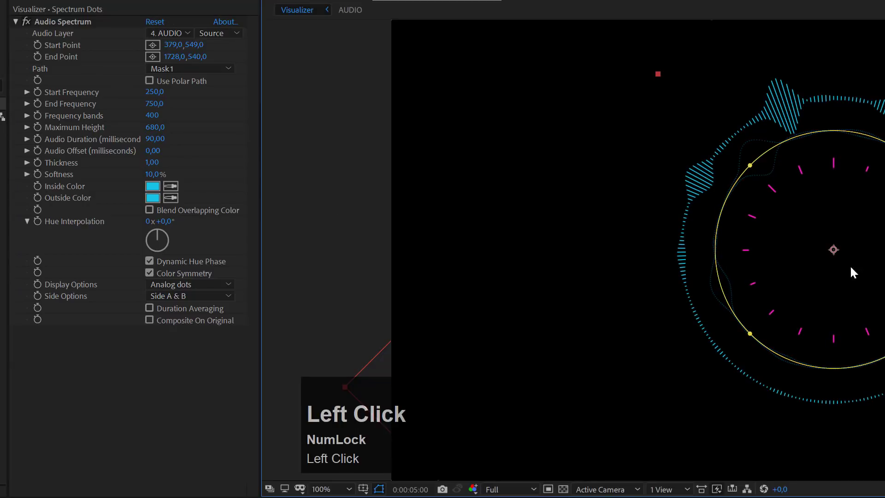
pyautogui.scroll(1, 807, 261)
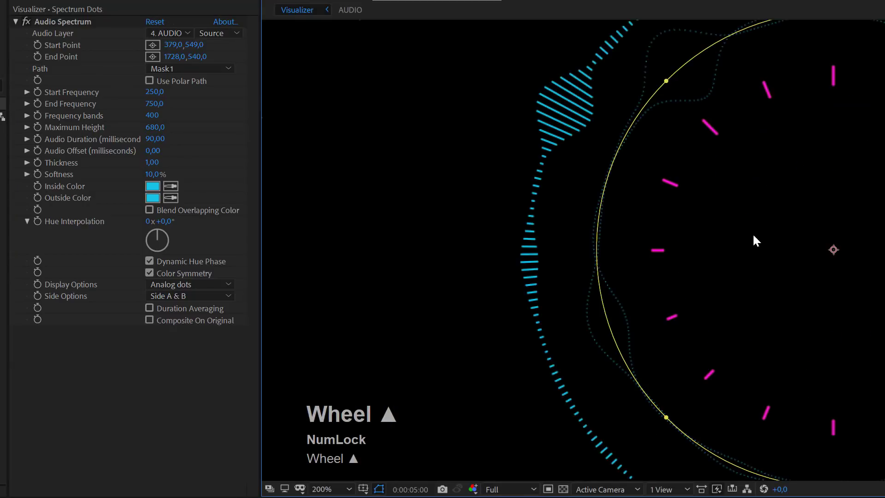
pyautogui.click(153, 163)
pyautogui.write('2')
pyautogui.click(190, 160)
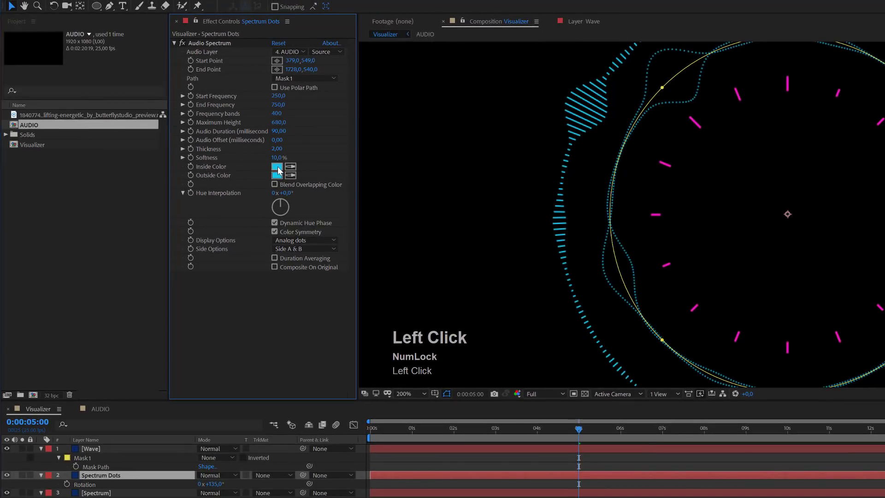
# Change the Spectrum Dots effect's inside color to dark blue and sample it for the outside color as well
pyautogui.click(277, 167)
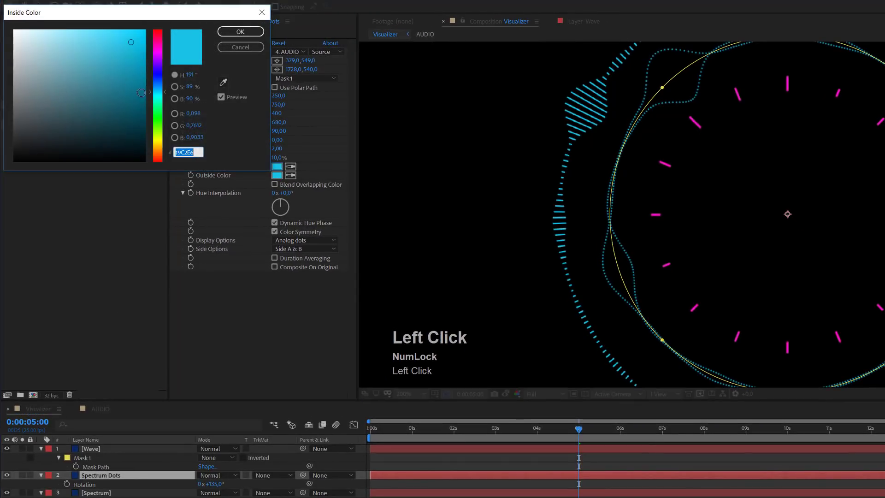
pyautogui.moveTo(158, 74)
pyautogui.mouseDown()
pyautogui.moveTo(137, 55)
pyautogui.moveTo(130, 62)
pyautogui.mouseUp()
pyautogui.click(231, 36)
pyautogui.click(292, 176)
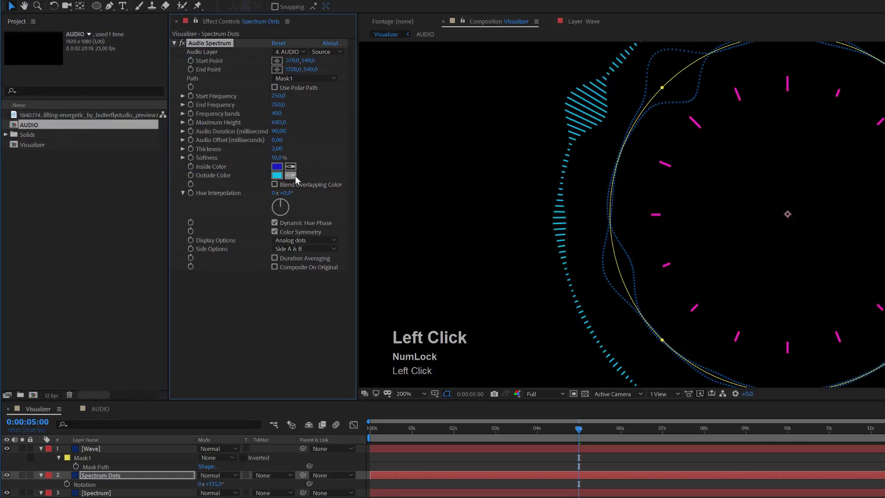
pyautogui.click(280, 165)
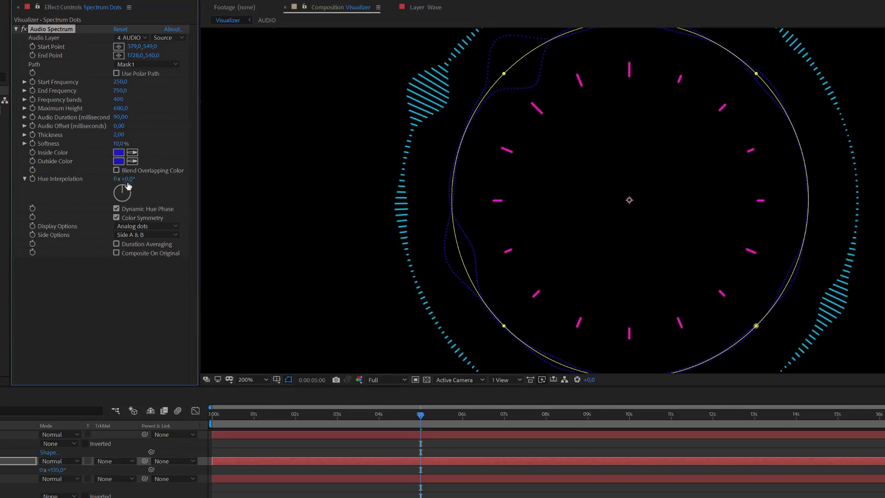
# Adjust the Spectrum Dots effect's hue interpolation until the ring blends from blue to green, checking it against the reference image
pyautogui.moveTo(128, 184); pyautogui.dragTo(247, 188)
pyautogui.click(385, 494)
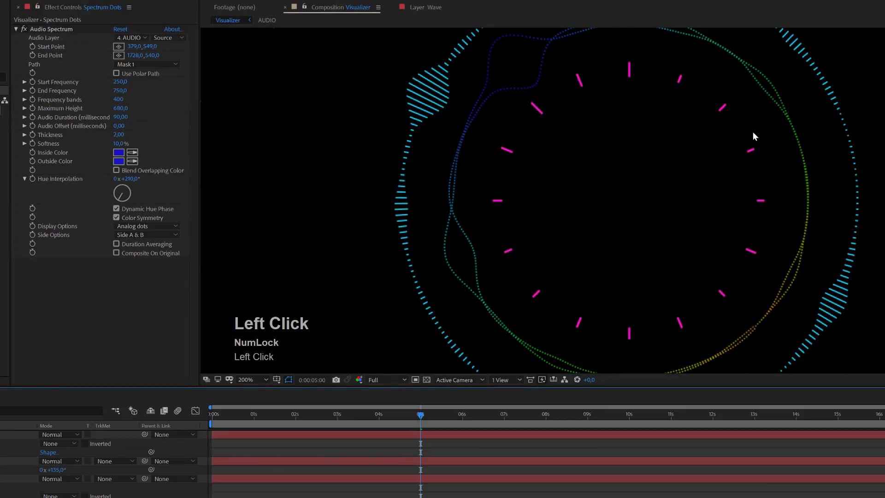
pyautogui.click(132, 178)
pyautogui.moveTo(132, 178); pyautogui.dragTo(152, 178)
pyautogui.click(363, 496)
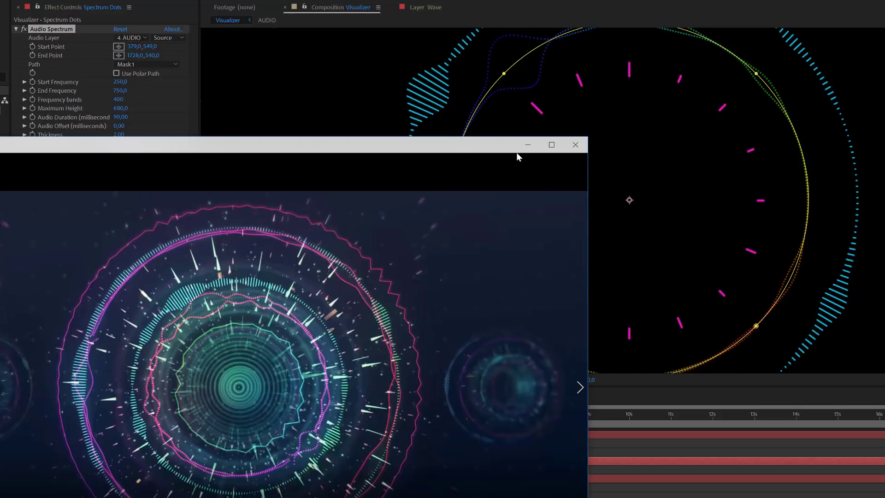
pyautogui.click(528, 144)
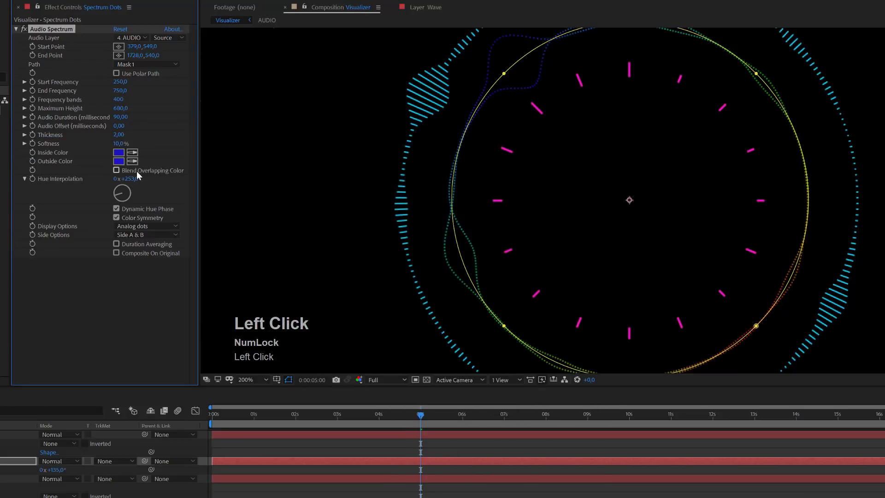
pyautogui.moveTo(137, 174); pyautogui.dragTo(62, 187)
# Set the Spectrum layer's hue interpolation to 58° and view the whole visualizer ring
pyautogui.click(4, 478)
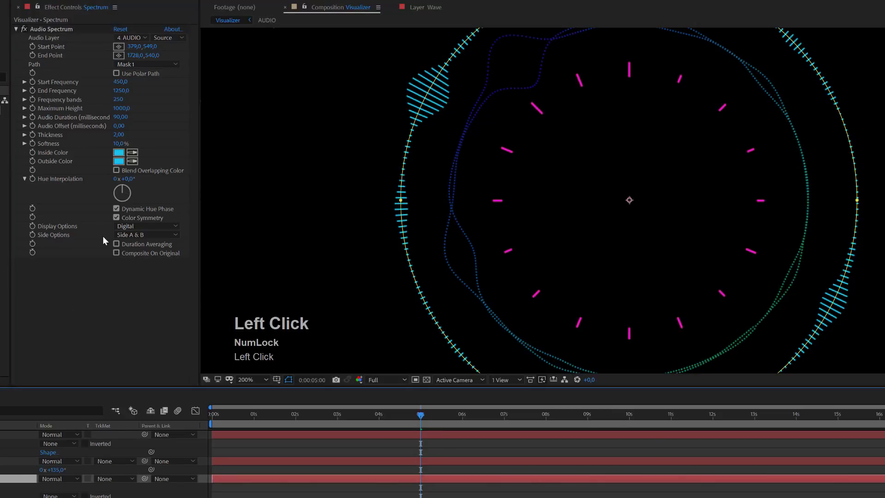
pyautogui.moveTo(129, 184); pyautogui.dragTo(159, 180)
pyautogui.click(530, 404)
pyautogui.scroll(-2, 573, 264)
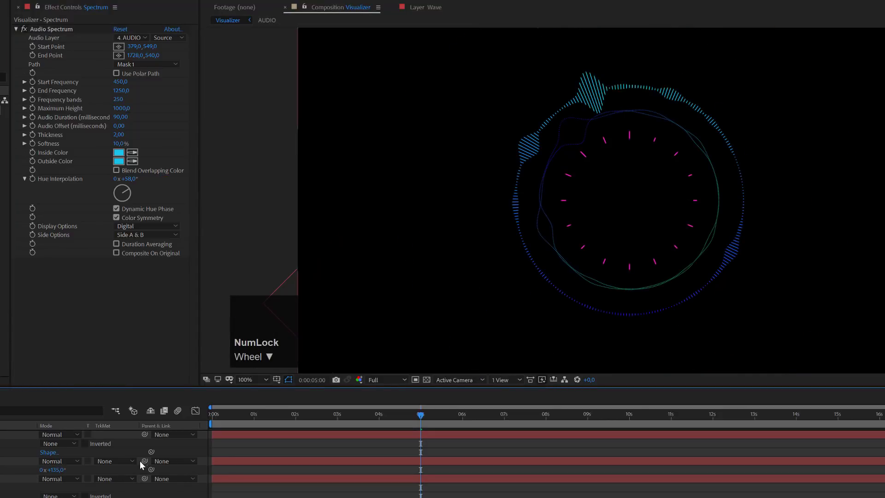
# Set the Wave layer's Audio Waveform display option to Analog lines
pyautogui.click(19, 434)
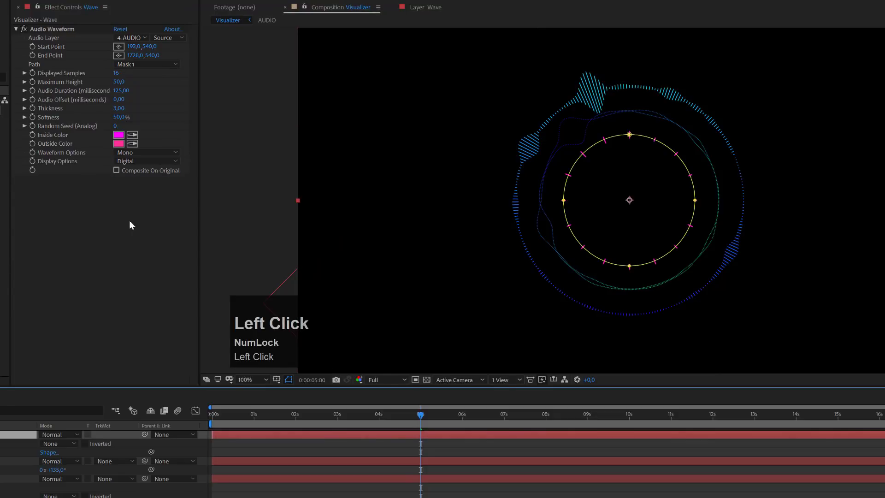
pyautogui.click(139, 160)
pyautogui.click(143, 180)
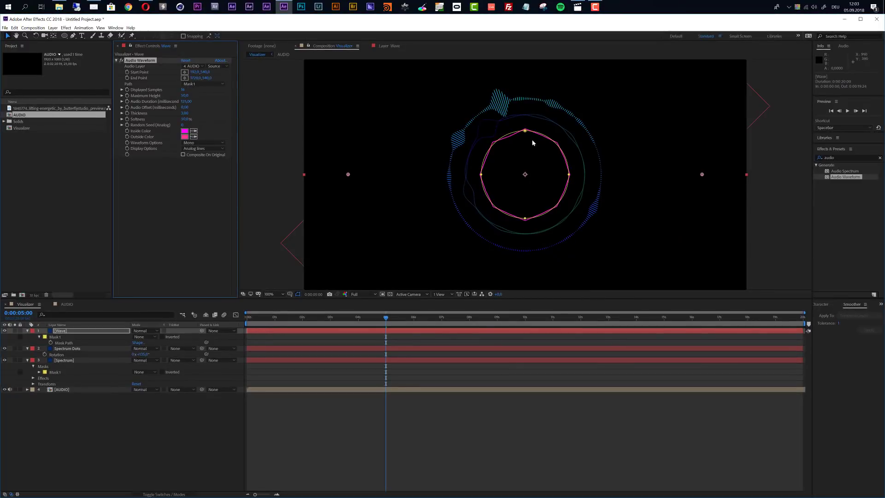
# Change the Wave layer's inside color to purple, sample it for the outside color, and preview the animation up to 6 seconds
pyautogui.click(184, 131)
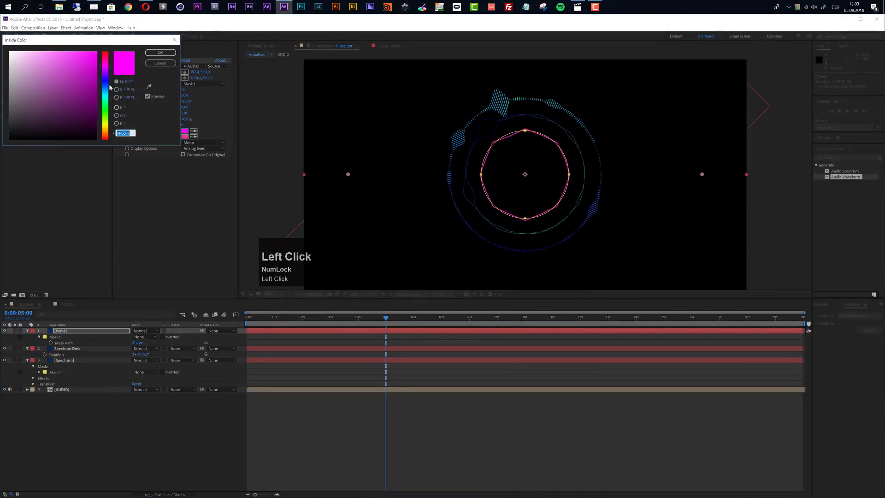
pyautogui.click(104, 71)
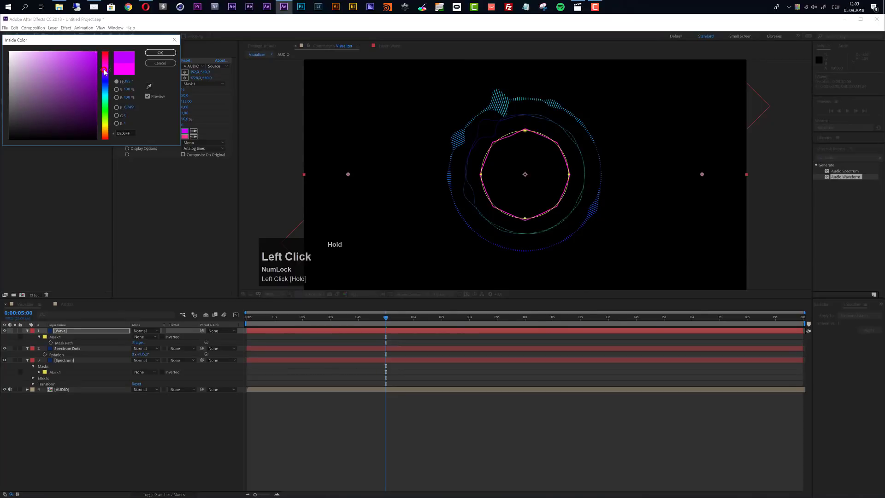
pyautogui.click(89, 59)
pyautogui.click(160, 52)
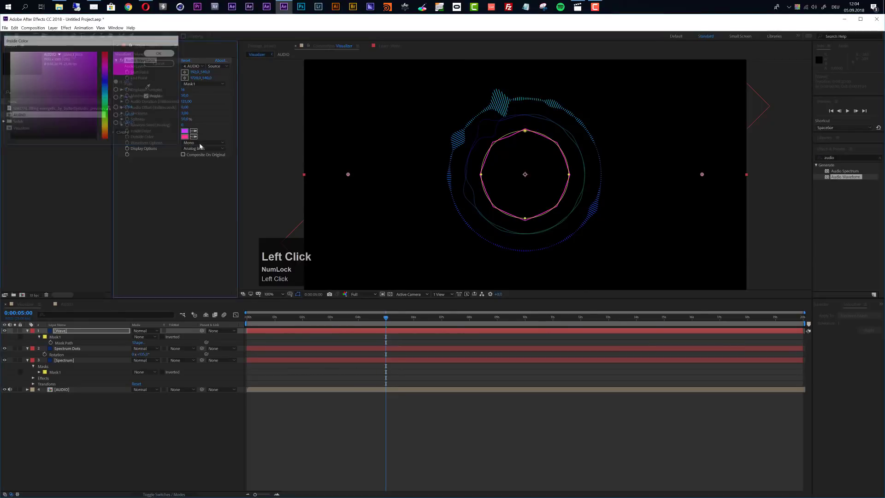
pyautogui.click(194, 137)
pyautogui.click(184, 132)
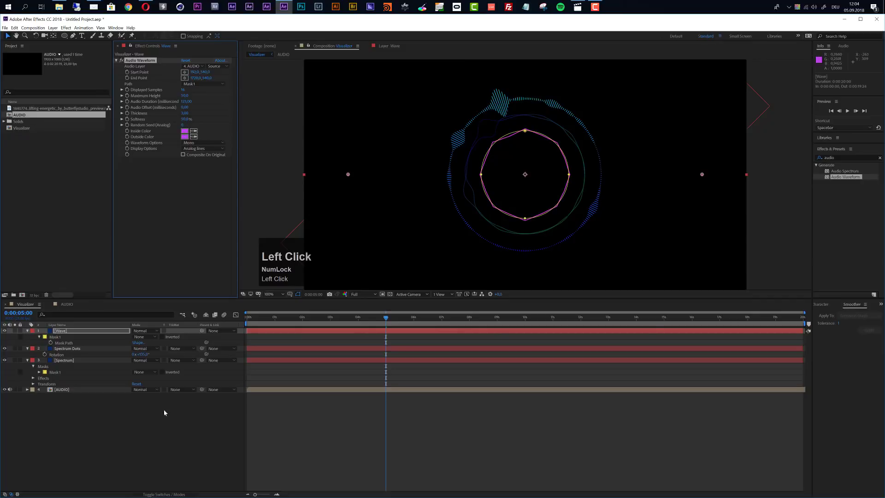
pyautogui.click(368, 353)
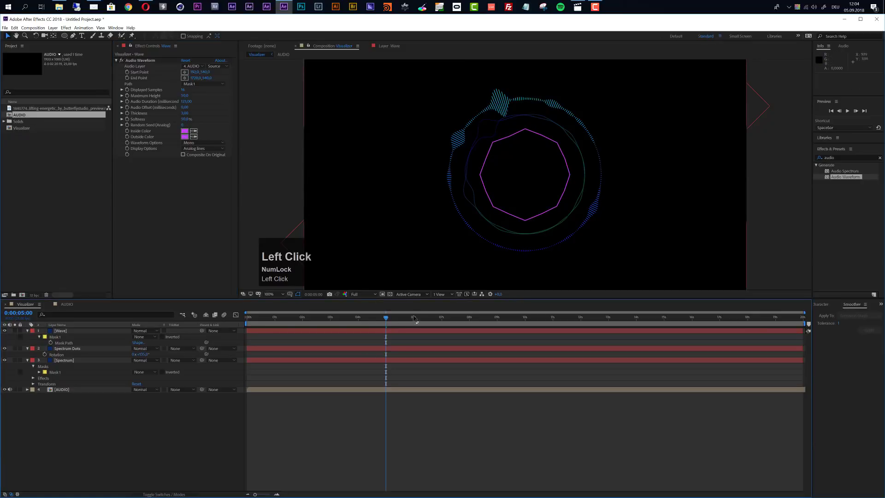
pyautogui.moveTo(379, 318); pyautogui.dragTo(413, 318)
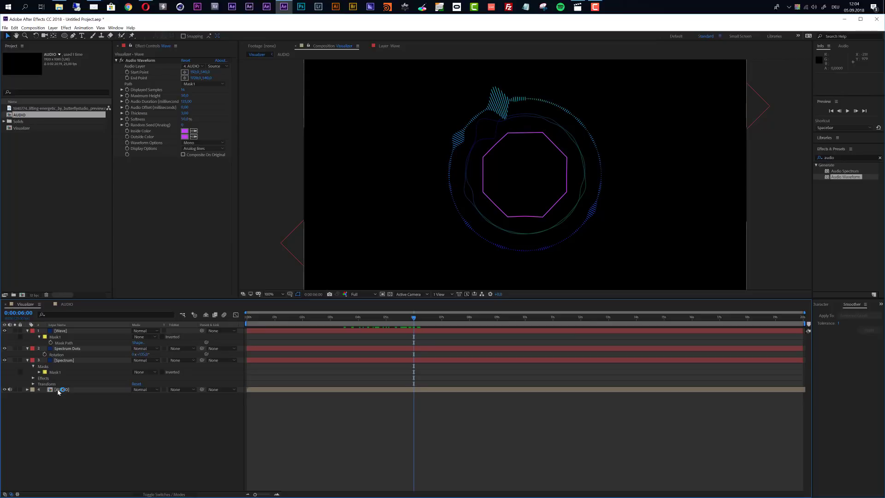
# Create a new solid layer named "Radio Waves" in the Visualizer composition
pyautogui.click(134, 417)
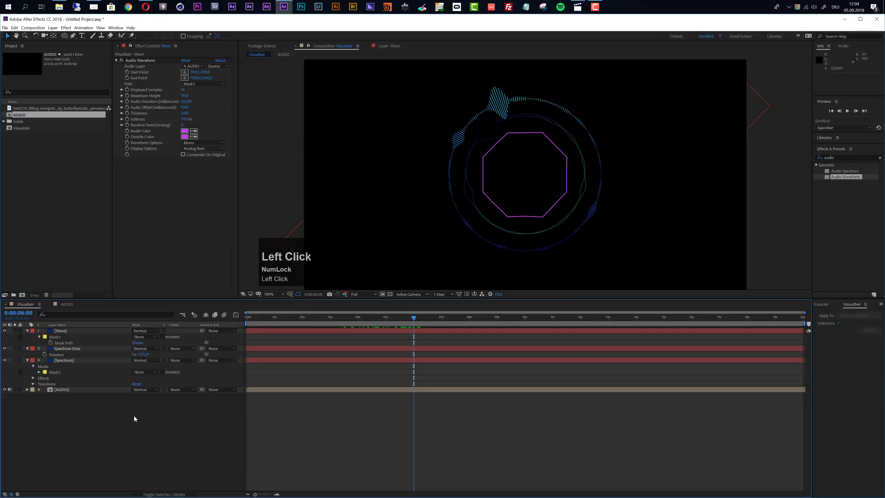
pyautogui.hotkey('ctrl', 'y')
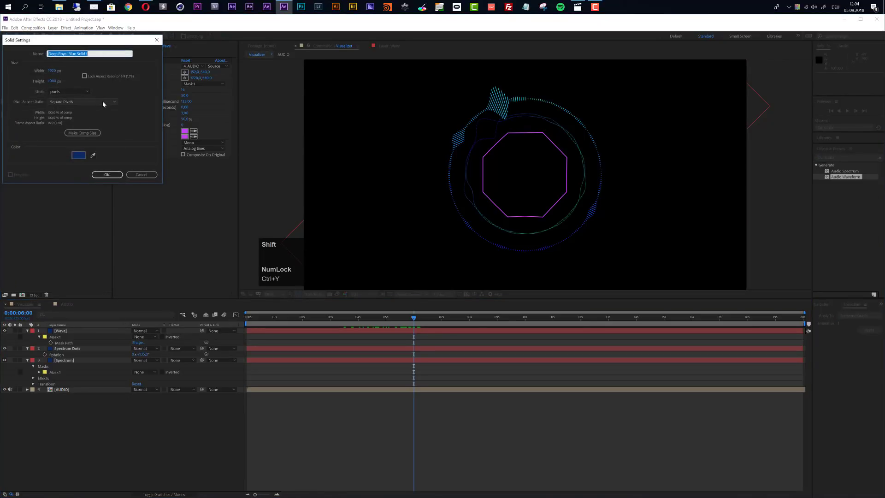
pyautogui.write('Radio Waves')
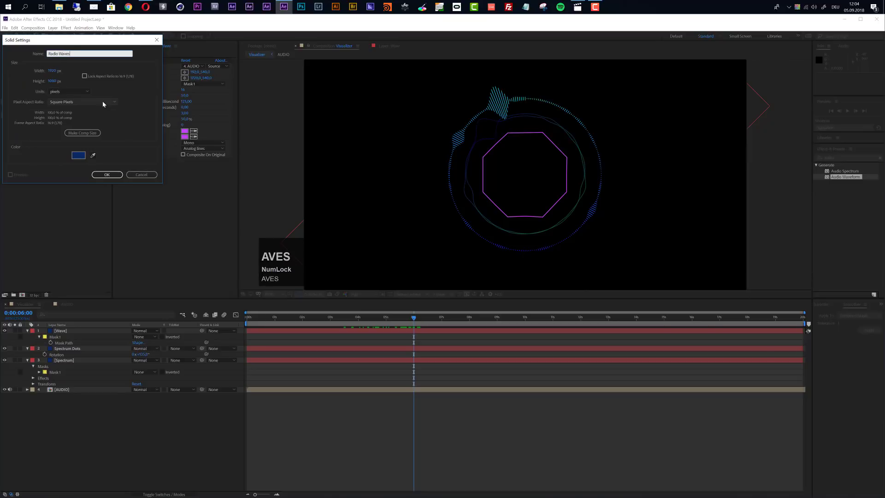
pyautogui.press('Return')
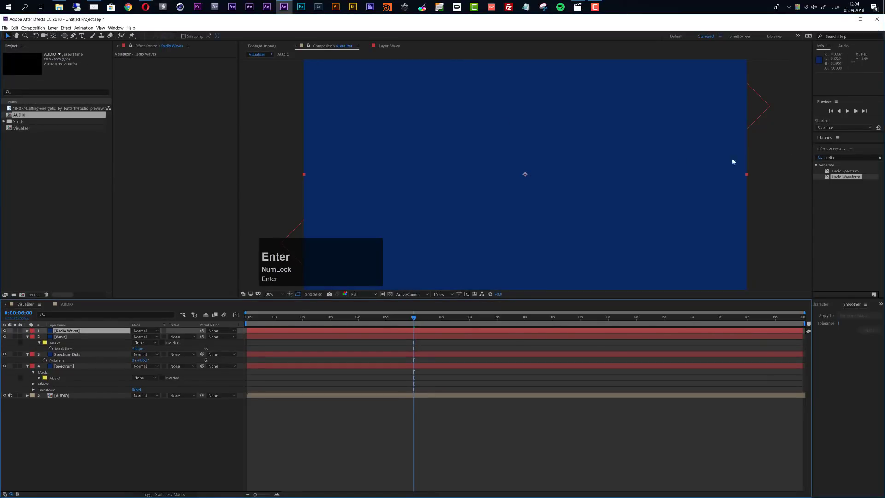
# Apply the Radio Waves effect to the Radio Waves solid and solo that layer to preview it back to 5 seconds
pyautogui.click(829, 157)
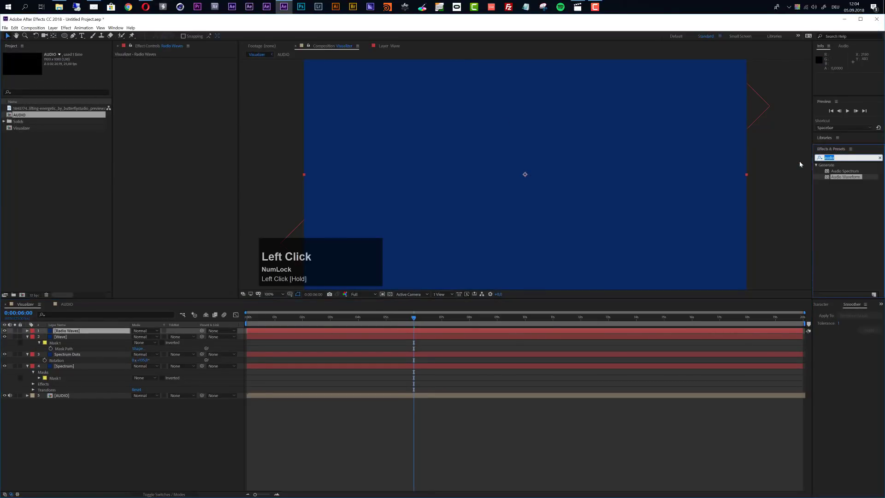
pyautogui.write('radio')
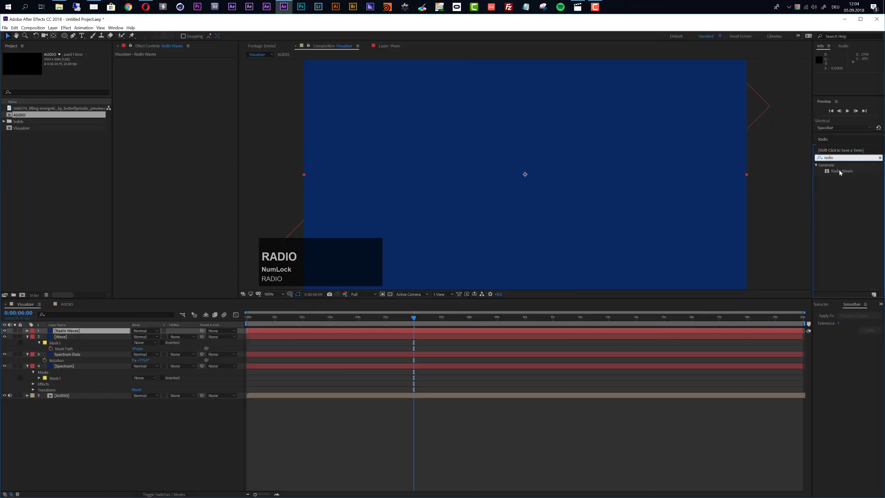
pyautogui.moveTo(837, 171); pyautogui.dragTo(62, 330)
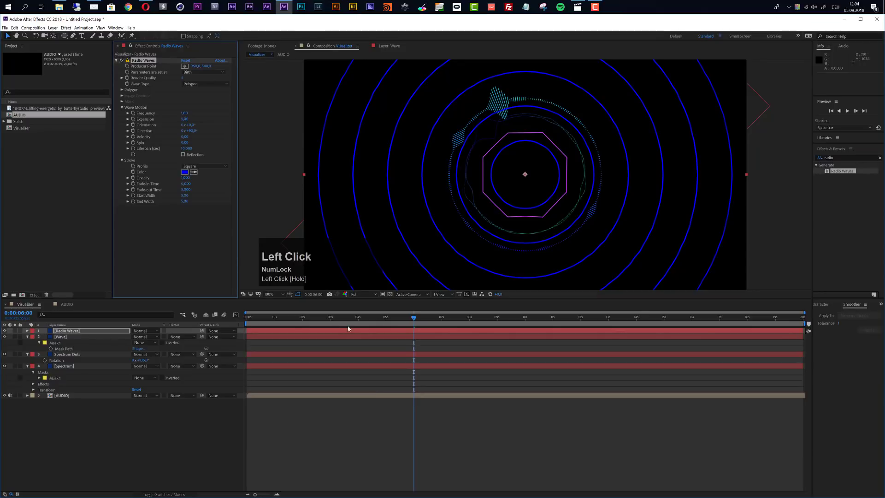
pyautogui.click(15, 330)
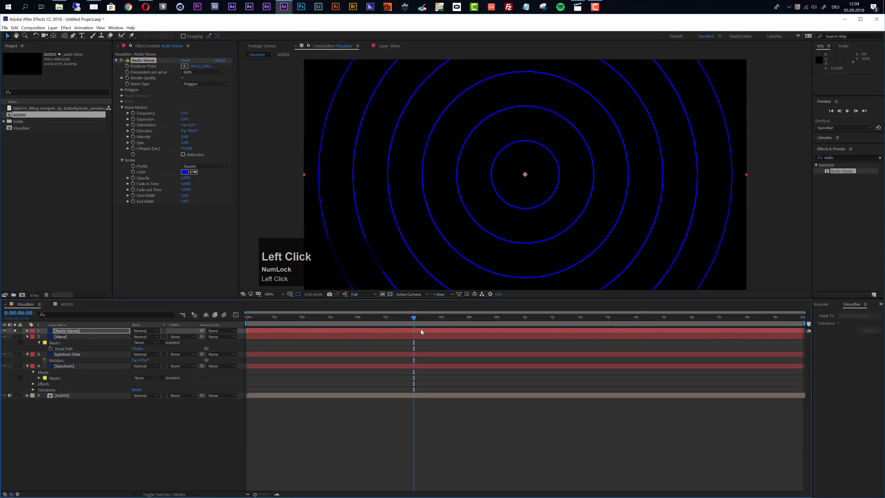
pyautogui.moveTo(411, 319); pyautogui.dragTo(386, 331)
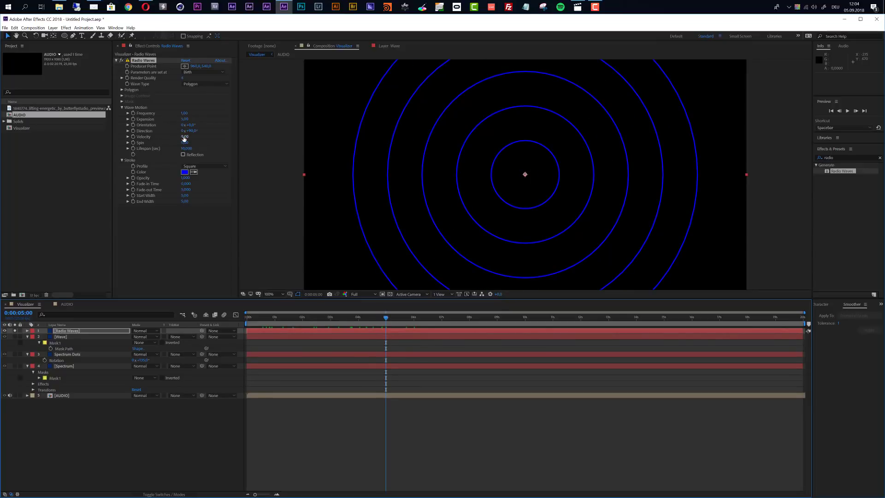
# Convert the AUDIO layer's sound to keyframes with the Keyframe Assistant
pyautogui.click(93, 396)
pyautogui.click(80, 332)
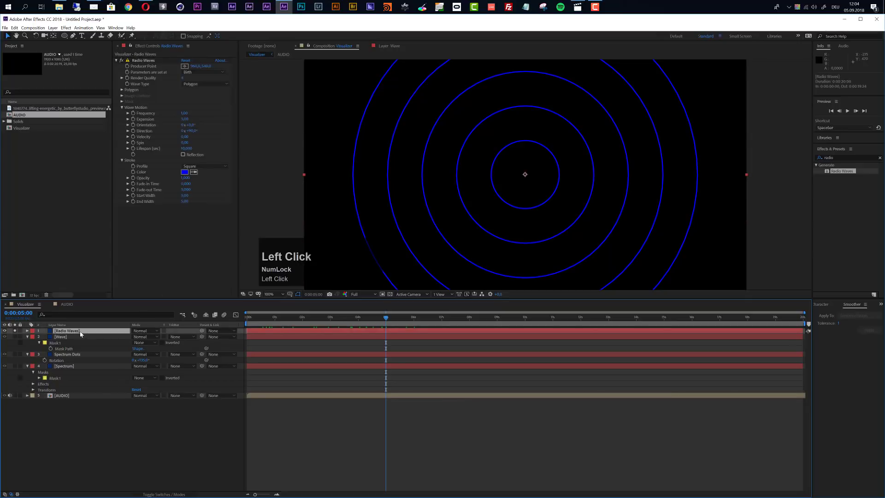
pyautogui.click(72, 397)
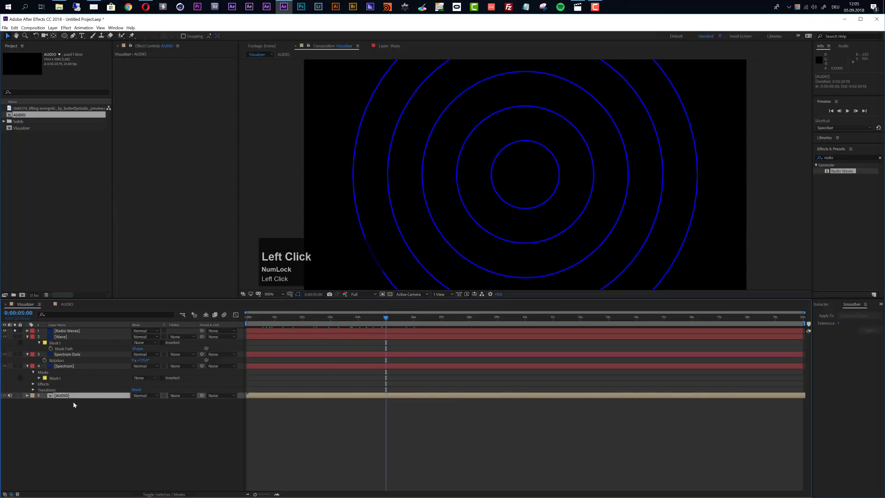
pyautogui.click(83, 28)
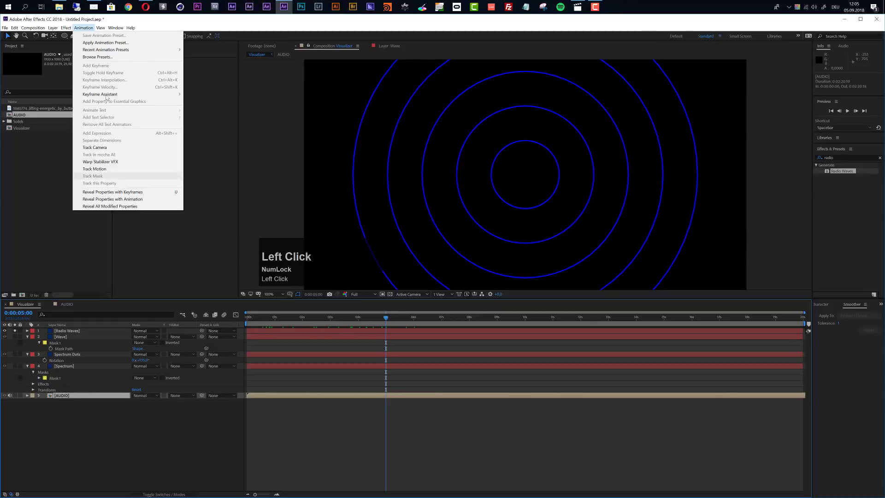
pyautogui.moveTo(110, 97)
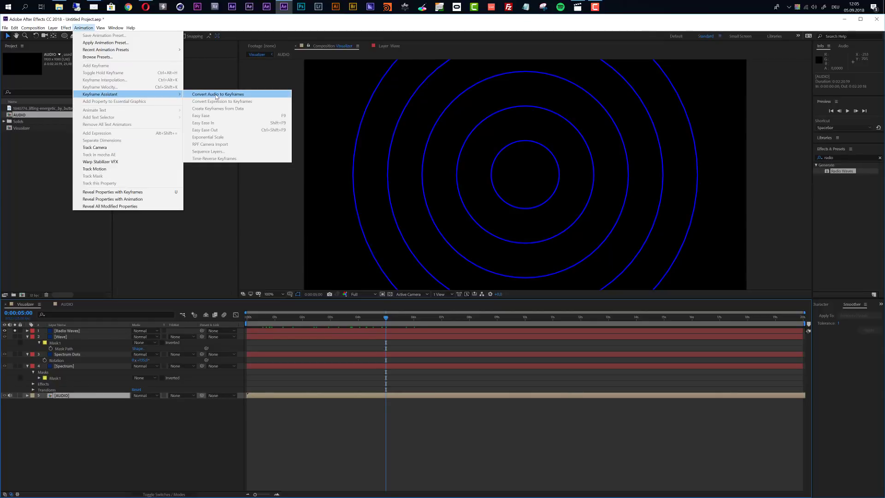
pyautogui.click(215, 95)
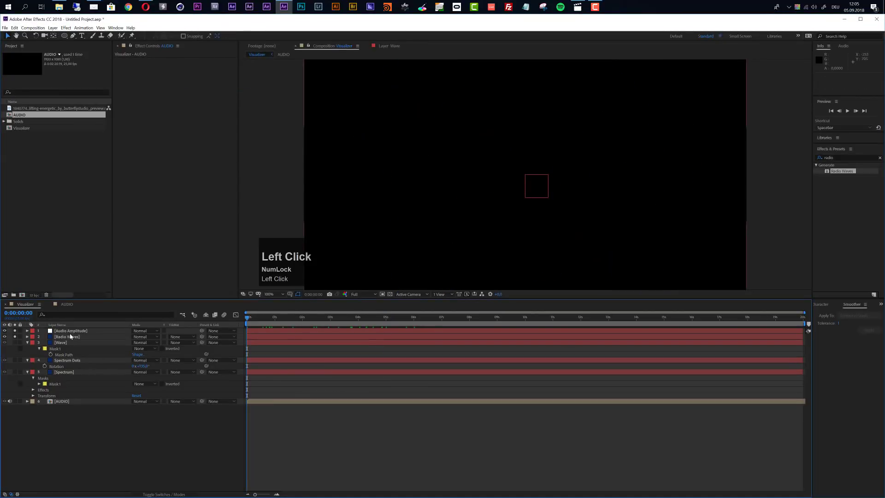
# Assign a teal label color to the Radio Waves, Wave, Spectrum Dots and Spectrum layers
pyautogui.click(71, 330)
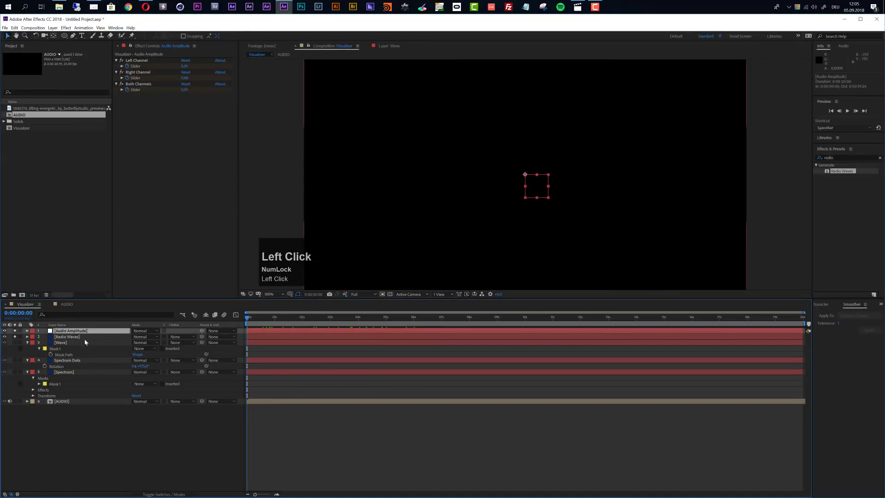
pyautogui.click(85, 340)
pyautogui.keyDown('shift'); pyautogui.click(79, 371); pyautogui.keyUp('shift')
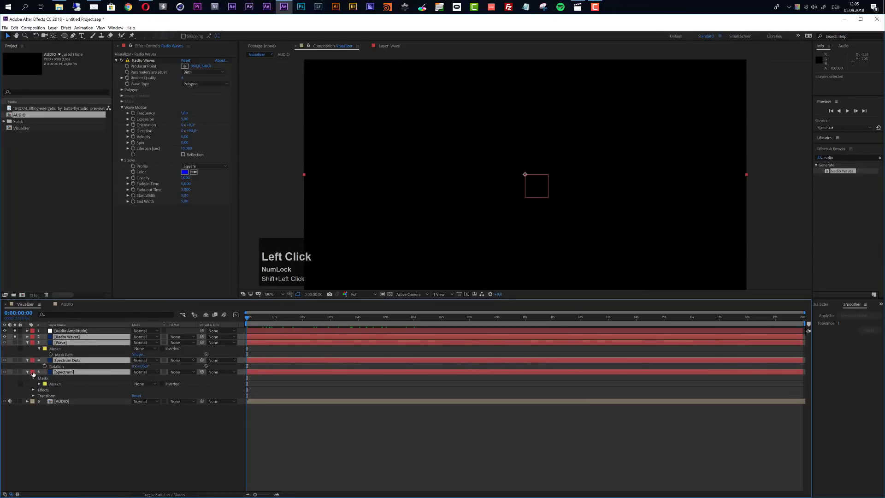
pyautogui.click(33, 372)
pyautogui.click(50, 357)
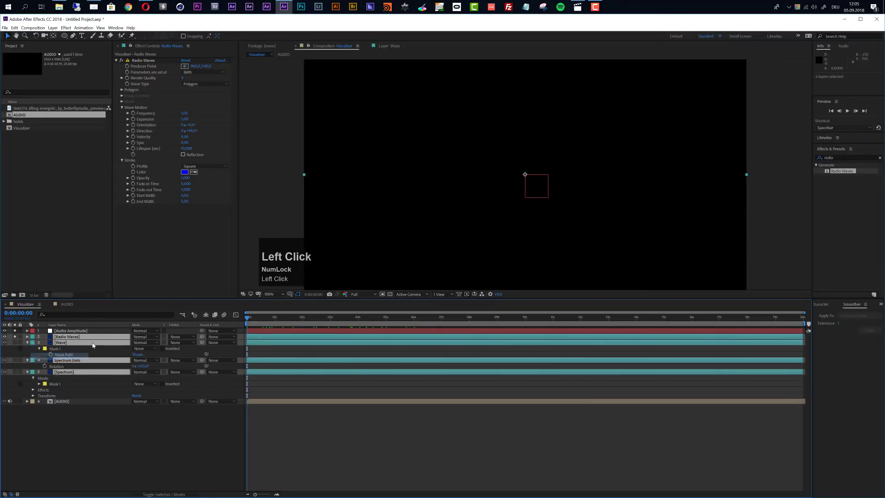
# Examine the Both Channels slider curve of the Audio Amplitude layer in the graph editor, and delete that layer
pyautogui.click(56, 331)
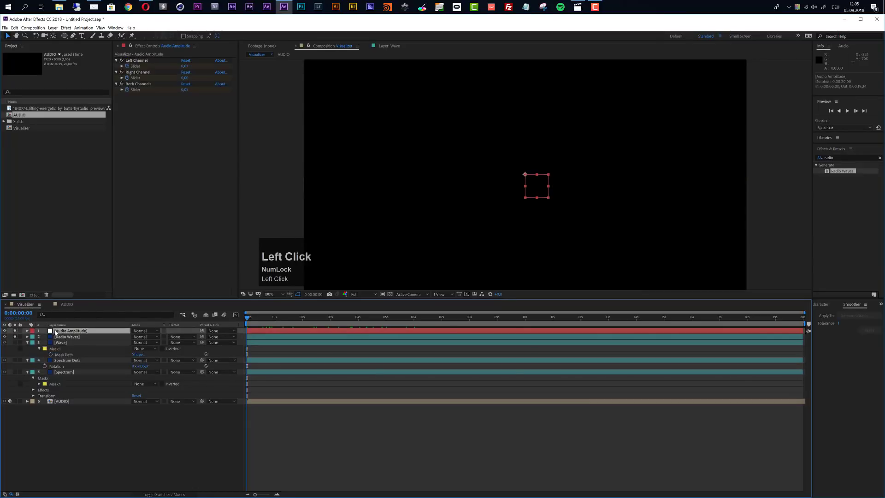
pyautogui.click(28, 331)
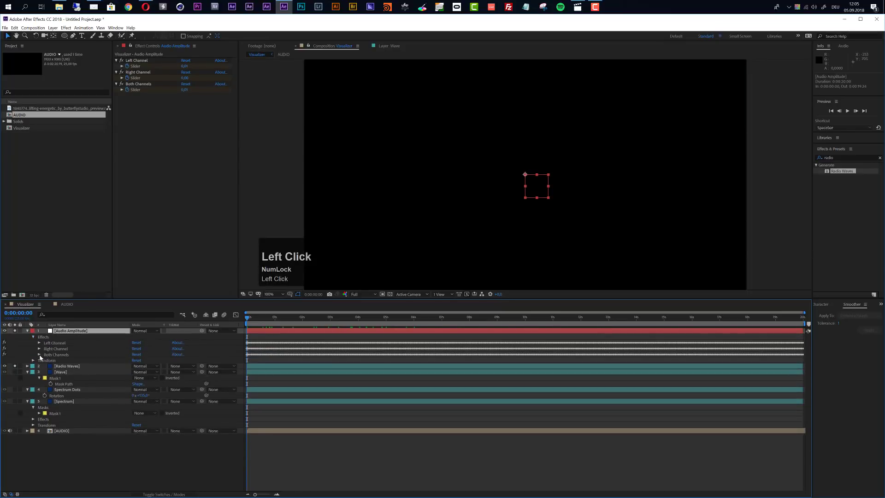
pyautogui.click(64, 354)
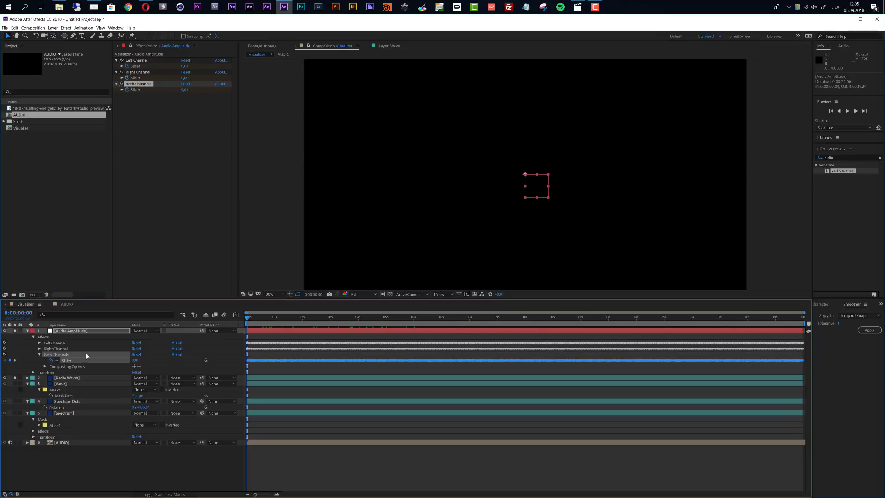
pyautogui.click(71, 360)
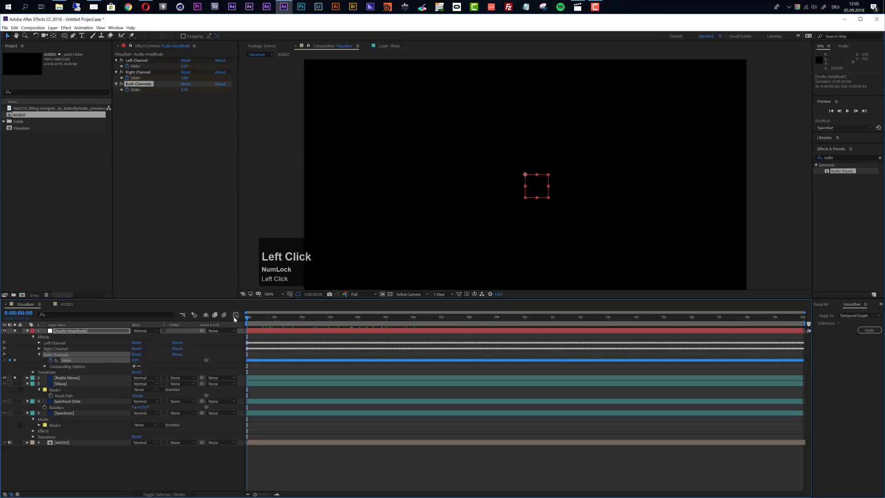
pyautogui.click(235, 315)
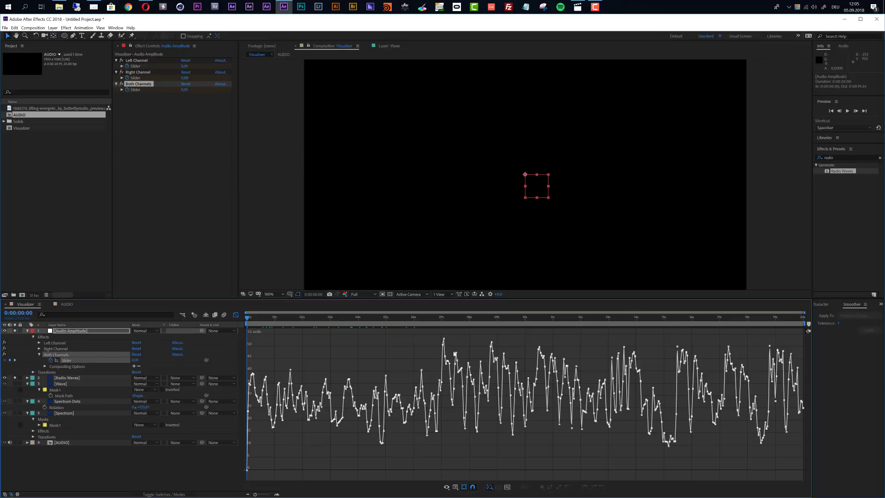
pyautogui.click(65, 331)
pyautogui.press('Delete')
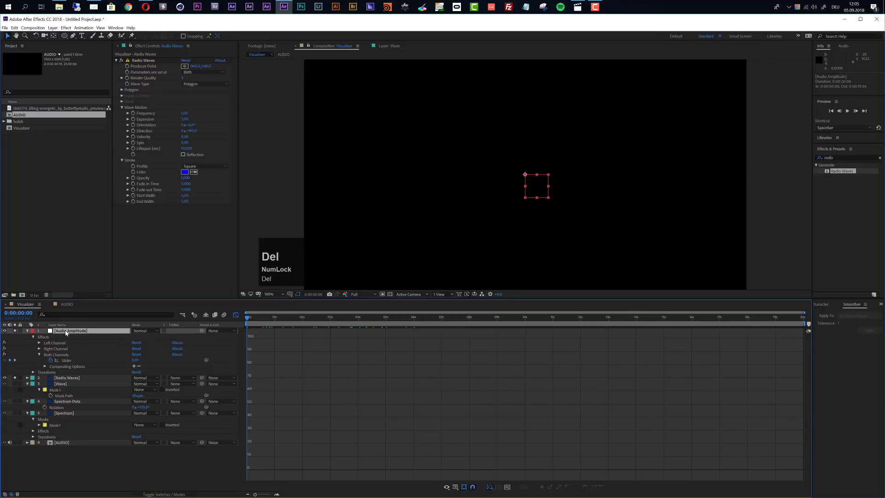
# Apply the High-Low Pass effect to the AUDIO layer, using the Low Pass filter with a cutoff frequency of 70
pyautogui.click(66, 395)
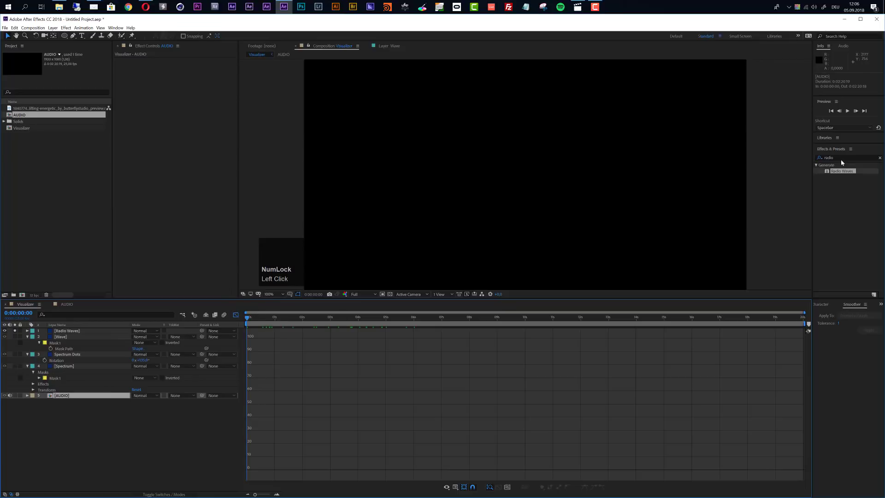
pyautogui.moveTo(841, 157); pyautogui.dragTo(95, 395)
pyautogui.write('high')
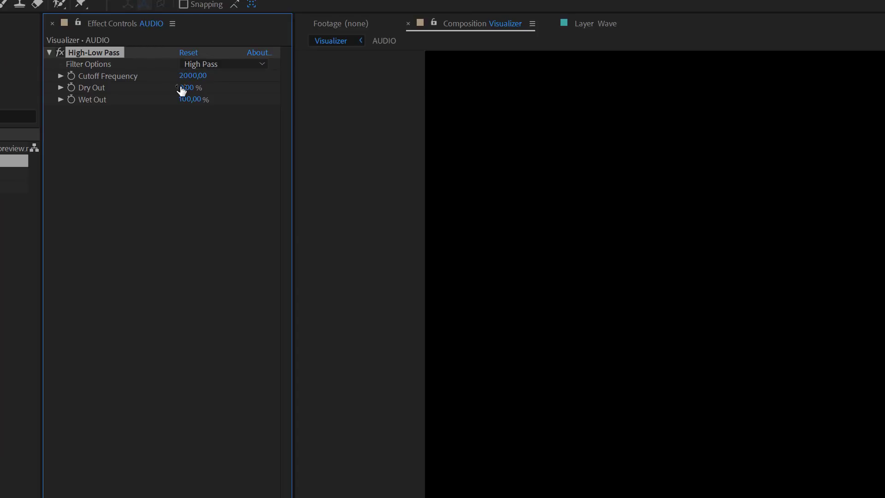
pyautogui.click(208, 64)
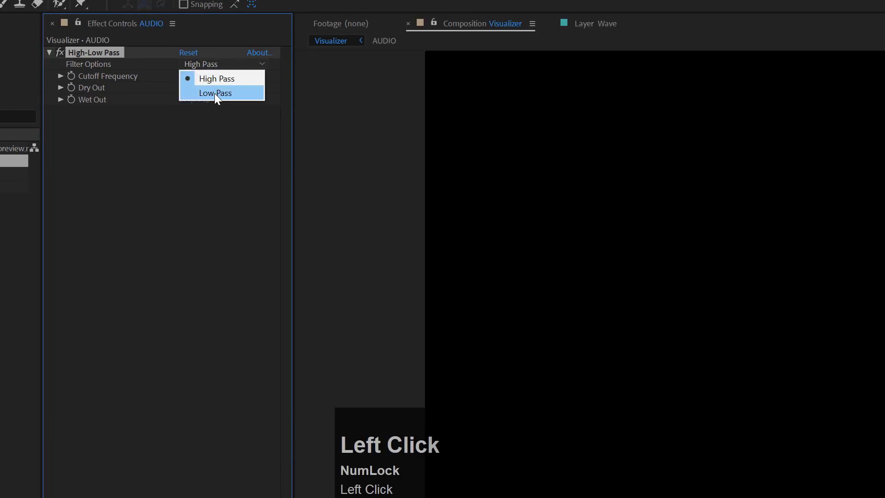
pyautogui.click(214, 93)
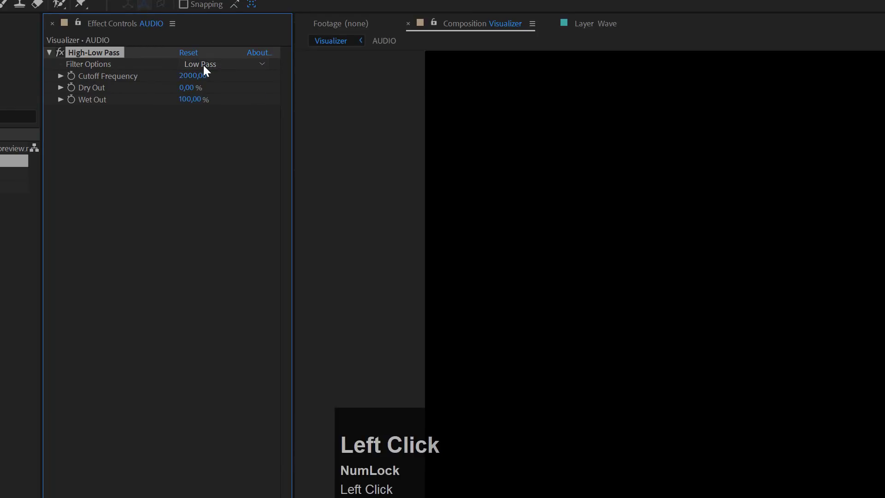
pyautogui.click(193, 76)
pyautogui.write('70')
pyautogui.press('Return')
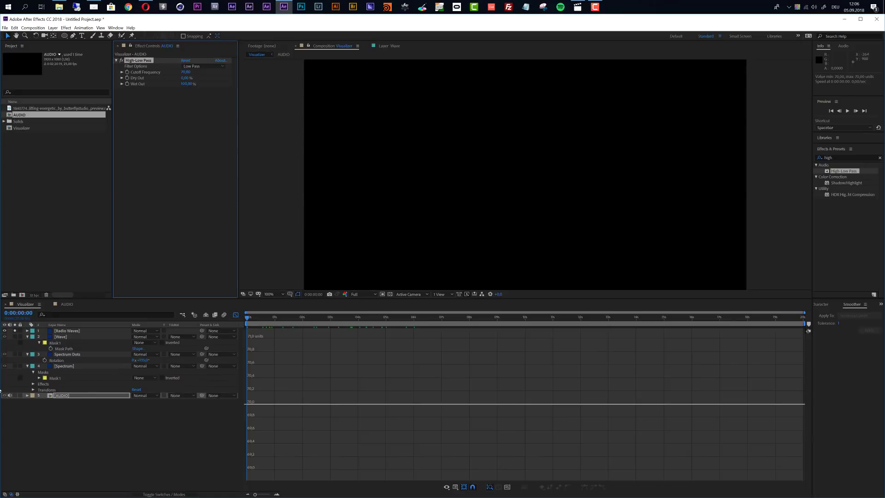
# Set the AUDIO layer's Audio Levels to -15 dB
pyautogui.click(27, 395)
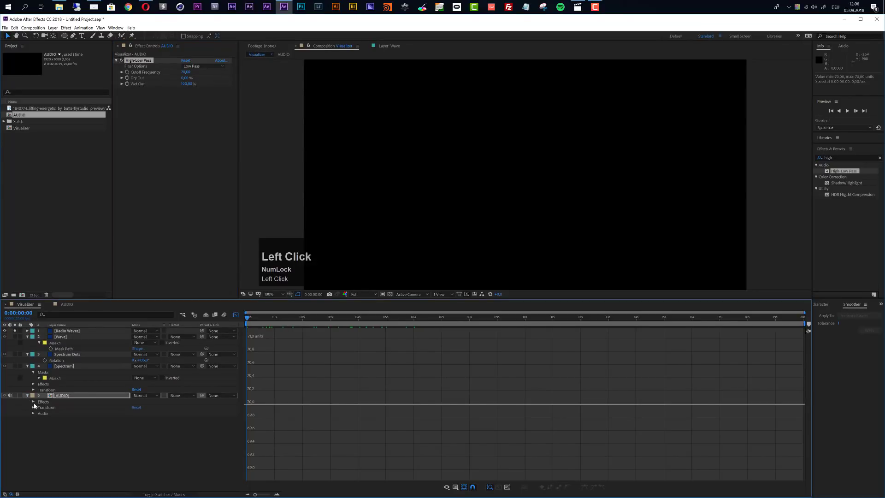
pyautogui.click(34, 412)
pyautogui.click(136, 418)
pyautogui.write('-15')
pyautogui.press('Return')
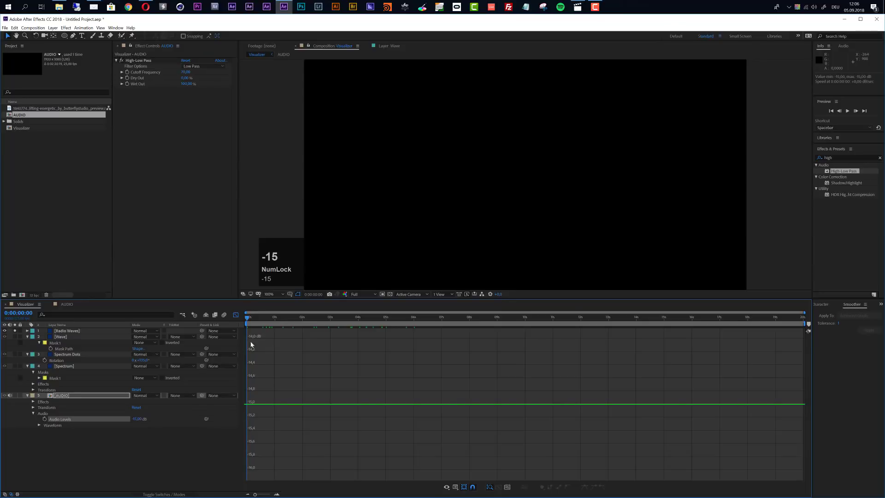
# Leave the graph editor and play the composition from its start to hear the filtered audio
pyautogui.click(236, 314)
pyautogui.moveTo(254, 318); pyautogui.dragTo(239, 322)
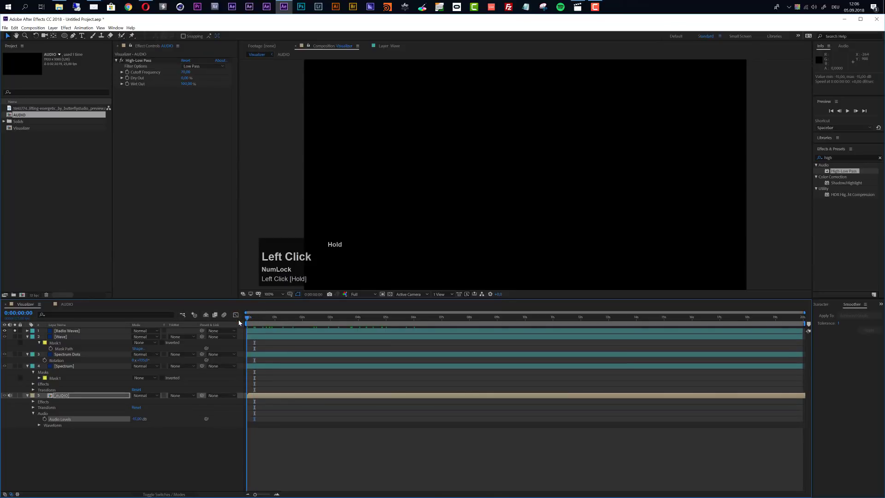
pyautogui.press('space')
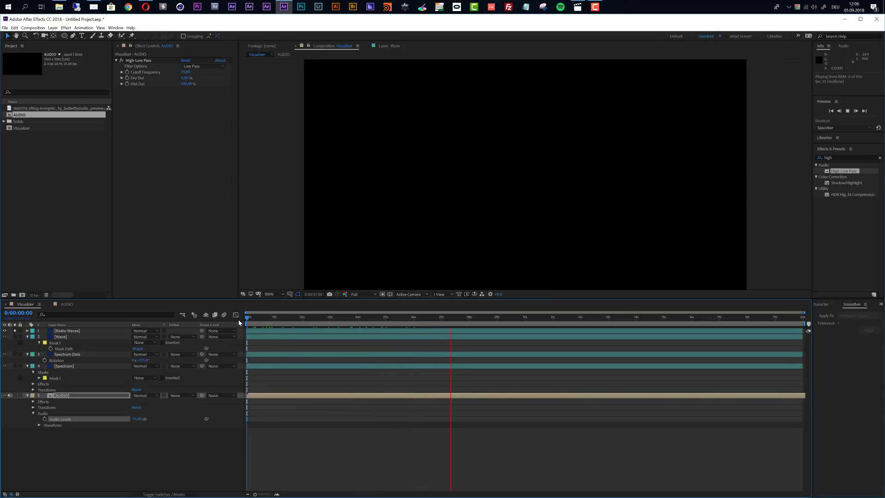
pyautogui.press('space')
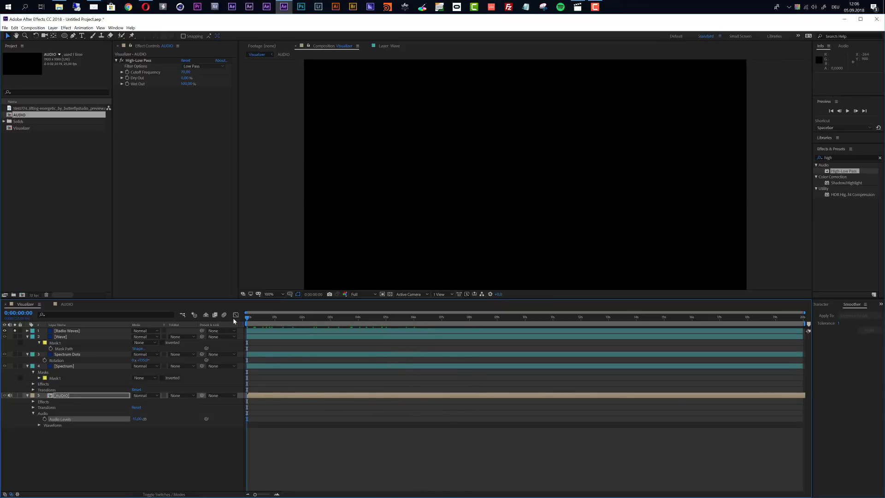
# Convert the AUDIO layer's filtered sound to keyframes and rename the resulting null layer "Low"
pyautogui.click(66, 395)
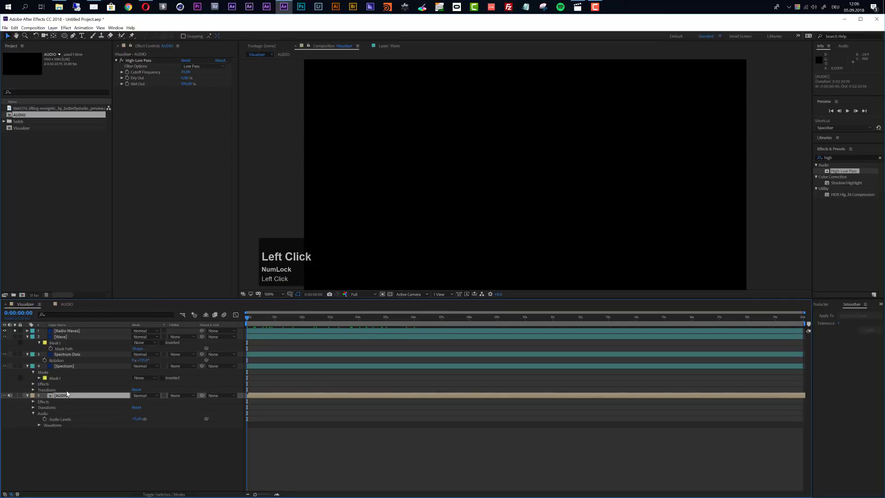
pyautogui.click(84, 28)
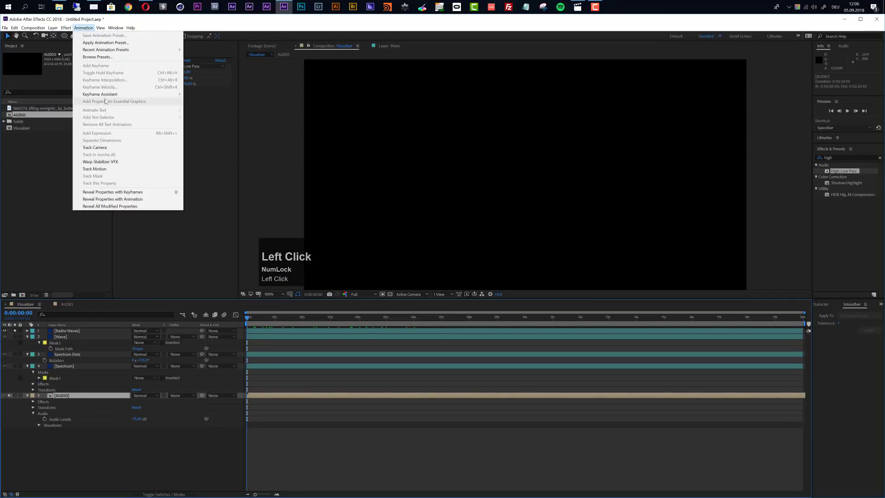
pyautogui.moveTo(105, 95)
pyautogui.click(210, 94)
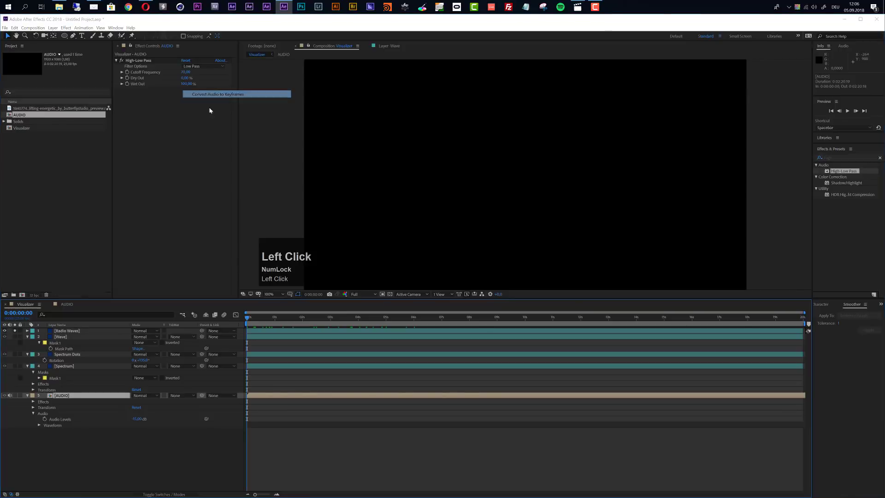
pyautogui.press('Return')
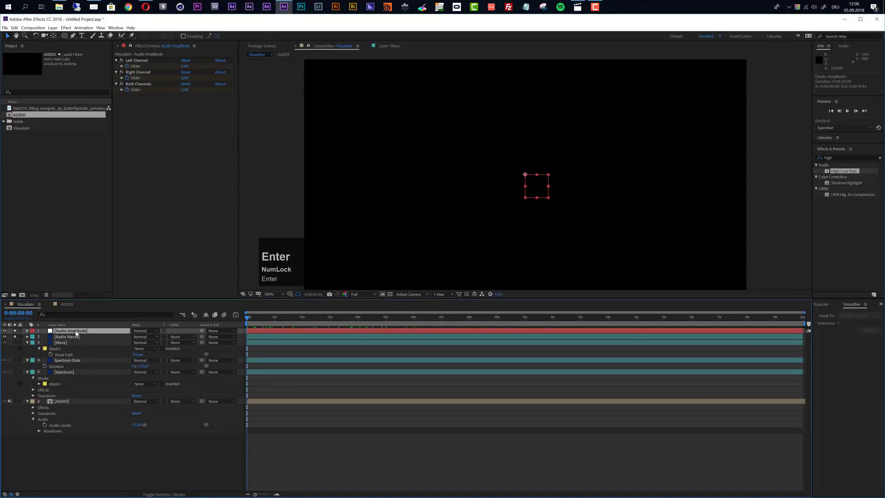
pyautogui.write('Low')
pyautogui.press('Return')
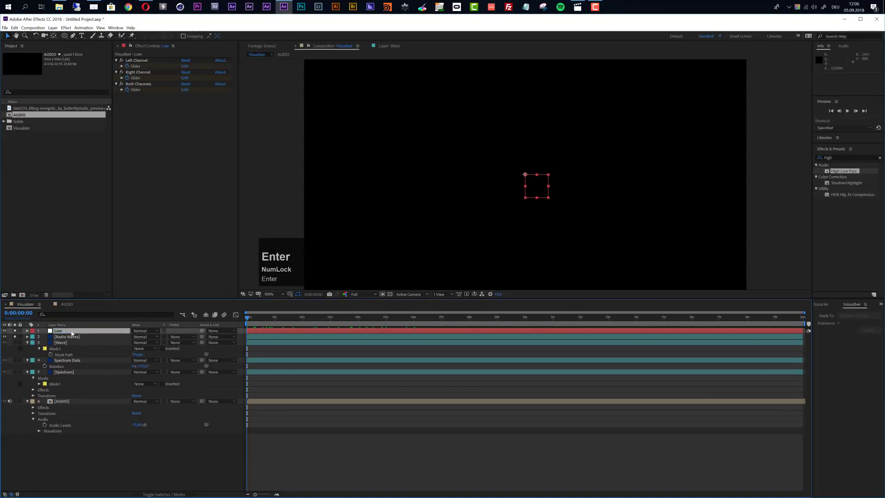
# Examine the Both Channels slider curve of the Low layer in the graph editor with all its keyframes selected
pyautogui.click(27, 331)
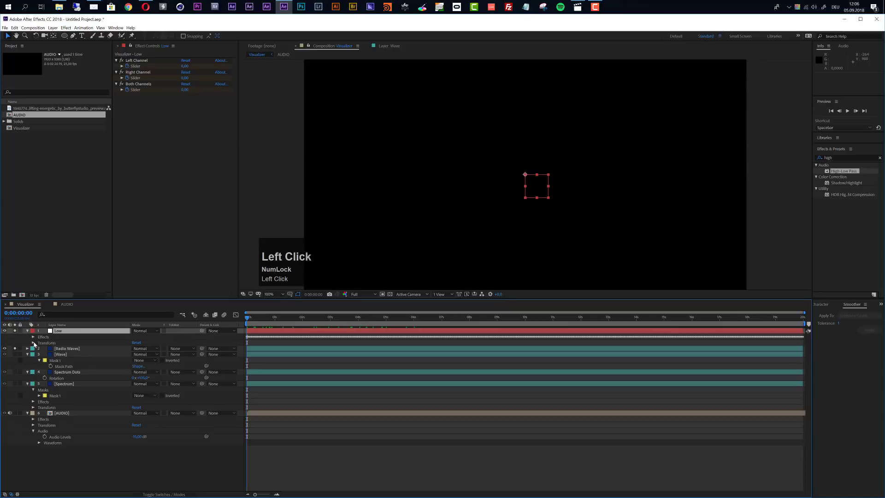
pyautogui.click(33, 343)
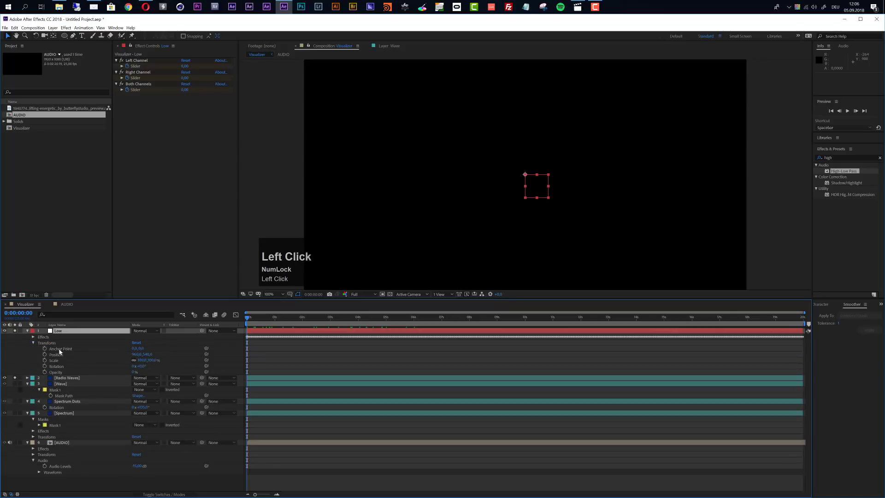
pyautogui.click(33, 343)
pyautogui.click(33, 337)
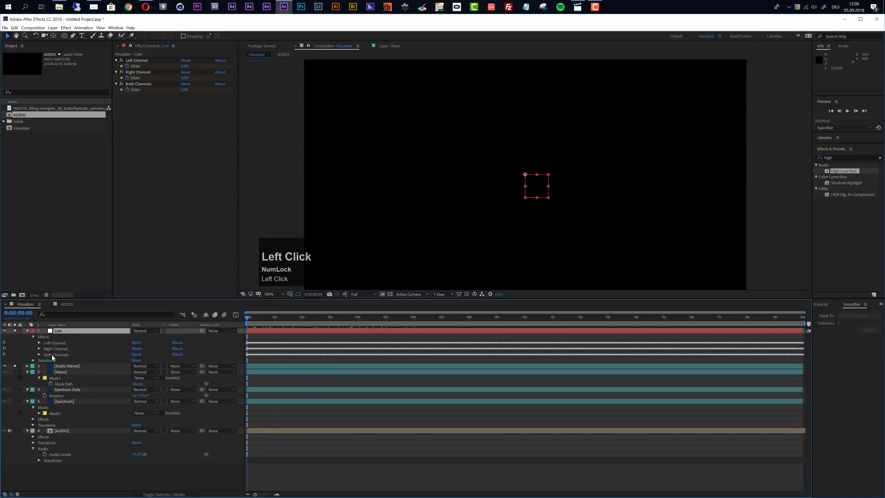
pyautogui.click(54, 355)
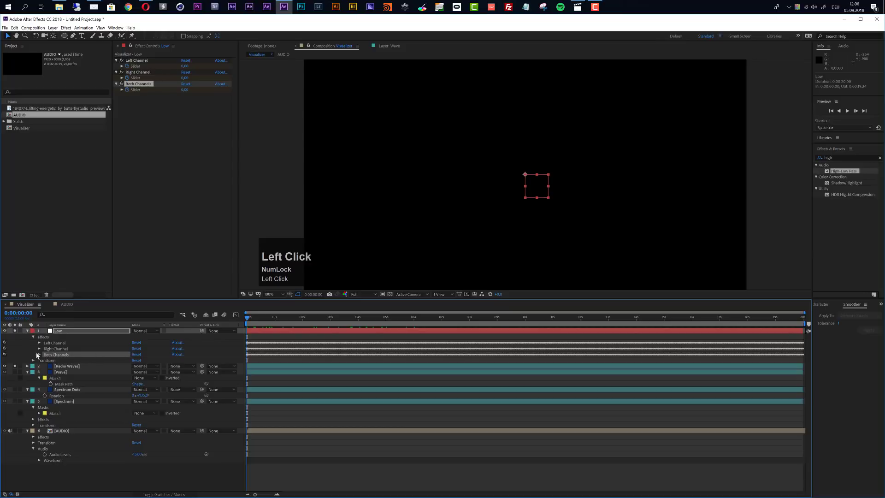
pyautogui.click(40, 355)
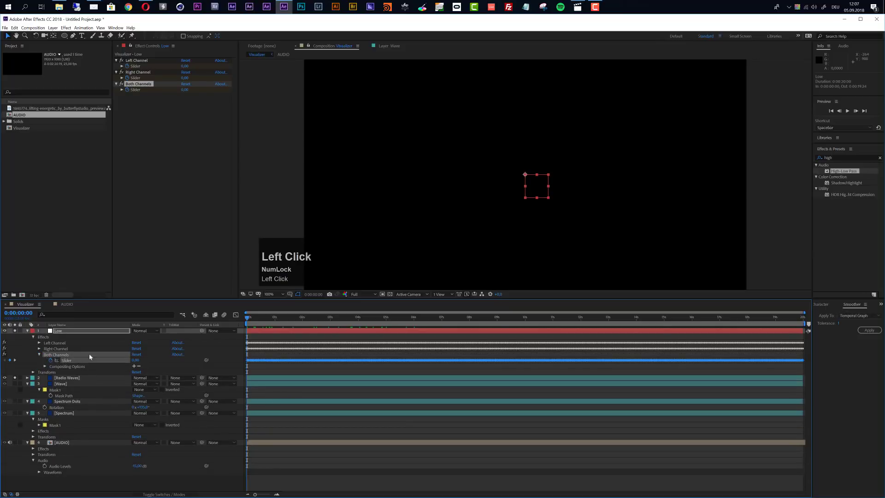
pyautogui.click(235, 315)
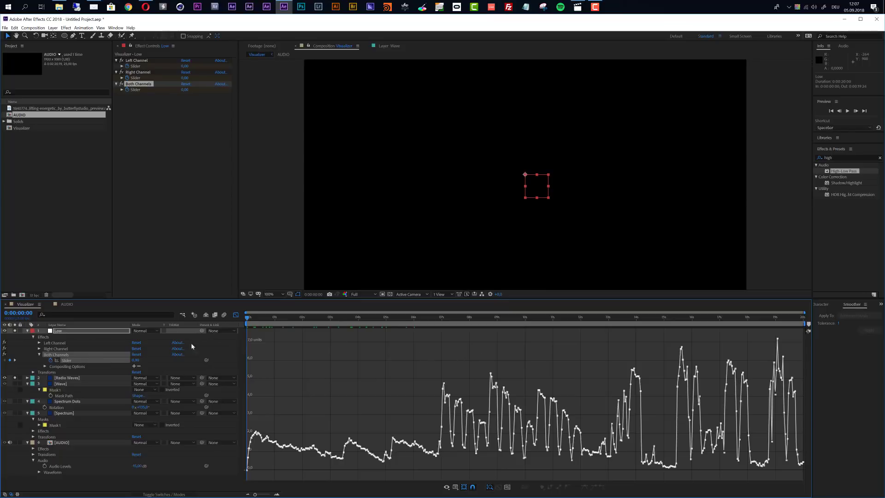
pyautogui.click(68, 360)
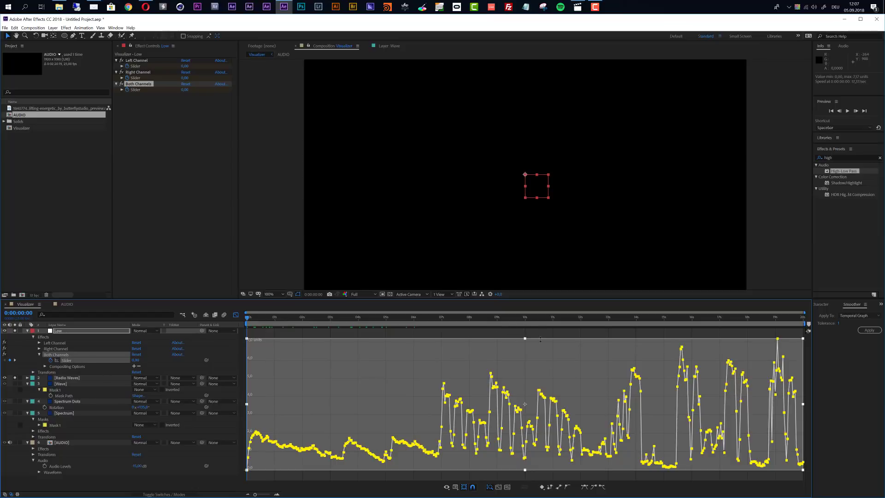
pyautogui.moveTo(540, 339); pyautogui.dragTo(539, 363)
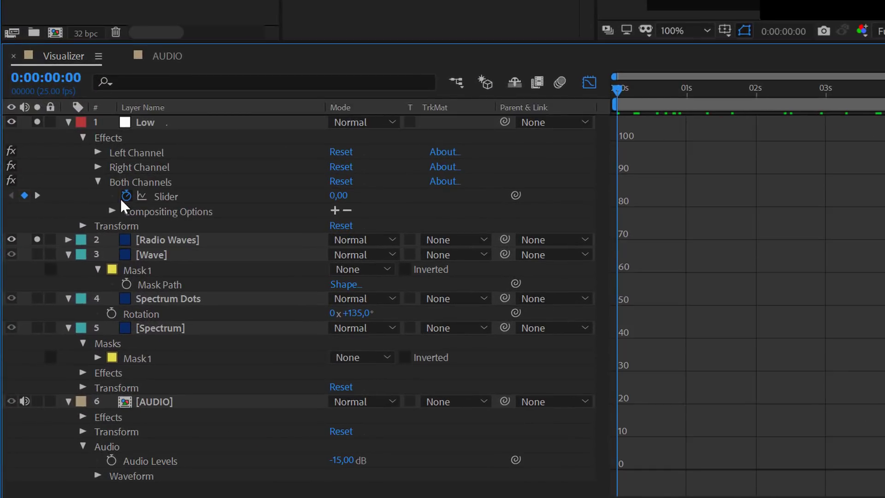
# At 0:00:09:24, link the Radio Waves effect's Frequency by expression to the Low layer's Both Channels slider
pyautogui.moveTo(618, 89); pyautogui.dragTo(884, 90)
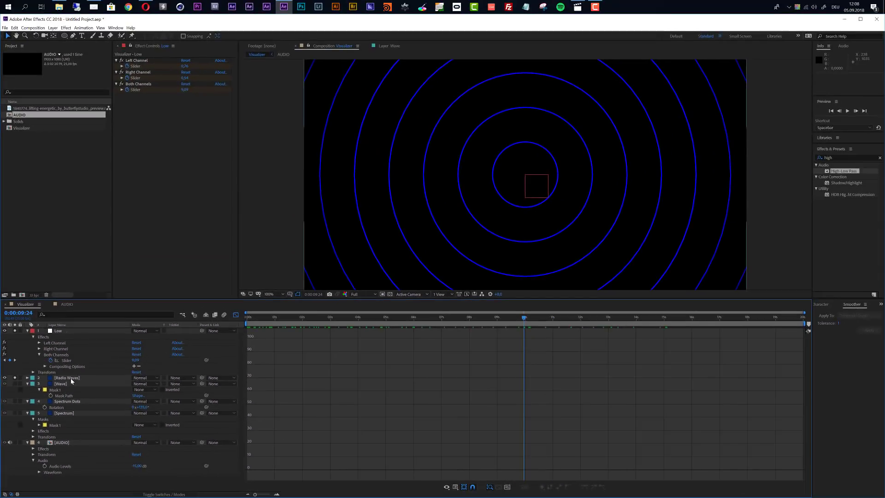
pyautogui.click(196, 242)
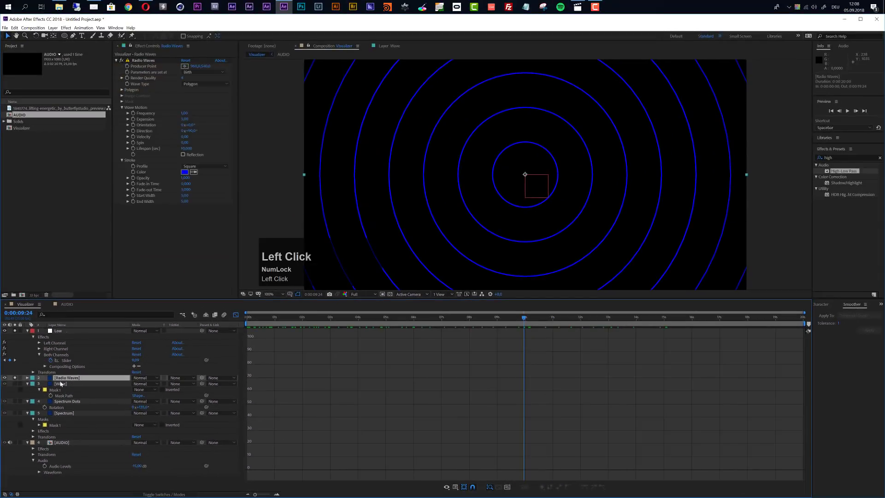
pyautogui.keyDown('alt'); pyautogui.click(134, 114); pyautogui.keyUp('alt')
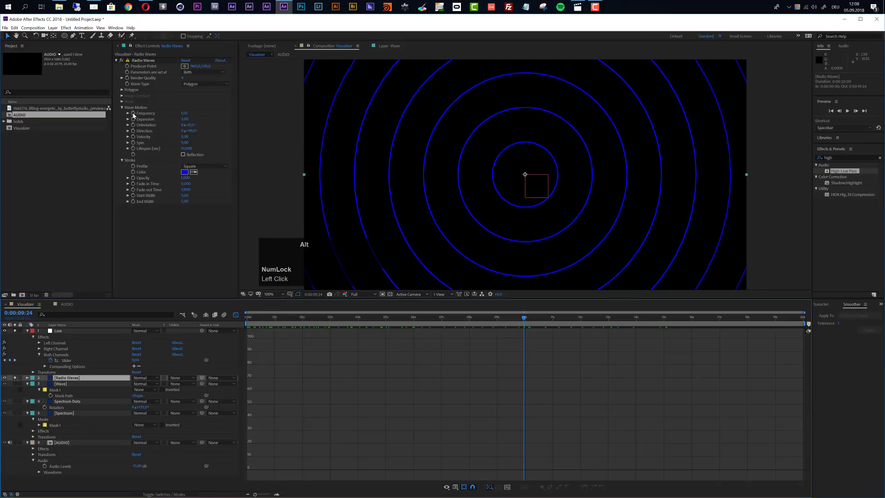
pyautogui.keyDown('alt'); pyautogui.click(133, 114); pyautogui.keyUp('alt')
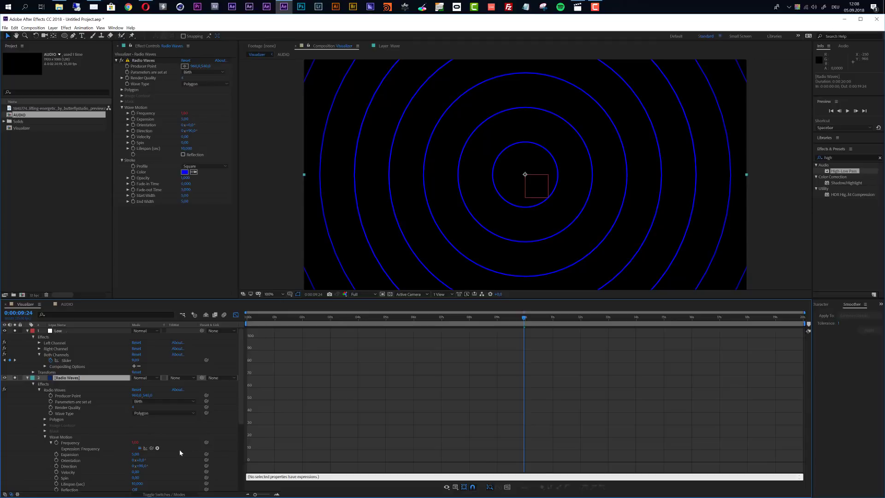
pyautogui.scroll(-3, 32, 442)
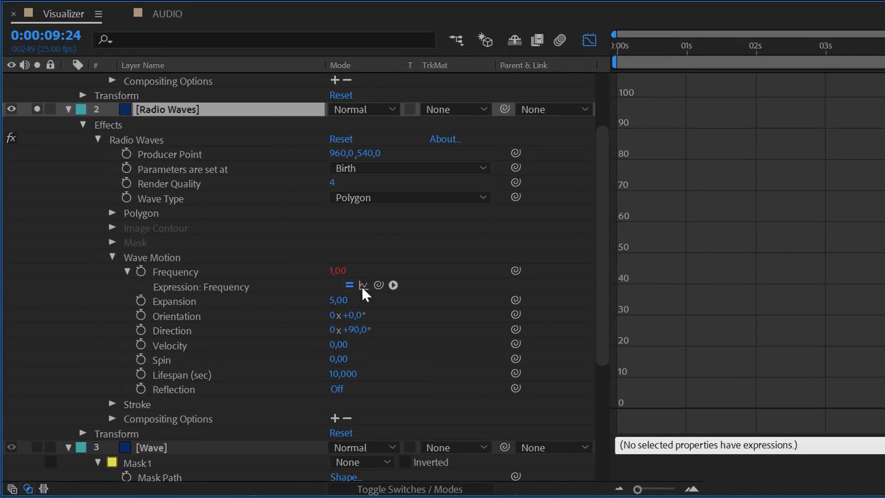
pyautogui.moveTo(377, 285); pyautogui.dragTo(219, 146)
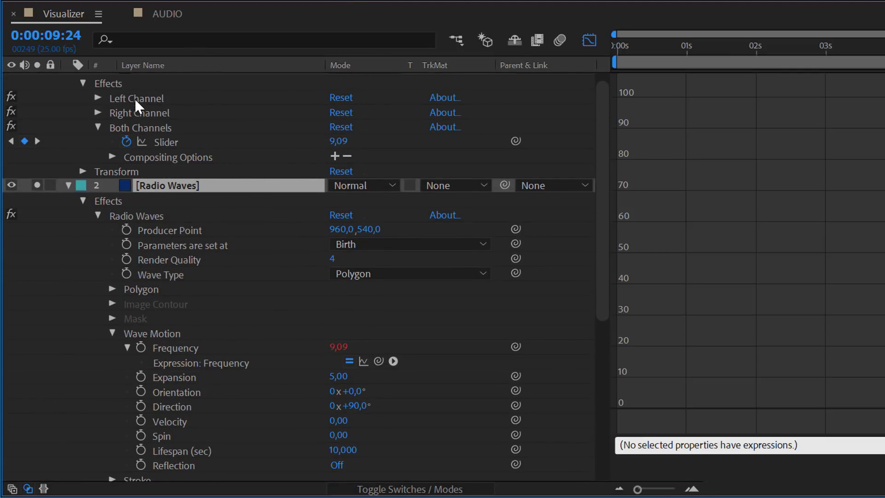
# Delete the Left Channel and Right Channel effects from the Low layer and scrub the timeline to 0:00:10:07
pyautogui.click(134, 99)
pyautogui.press('Delete')
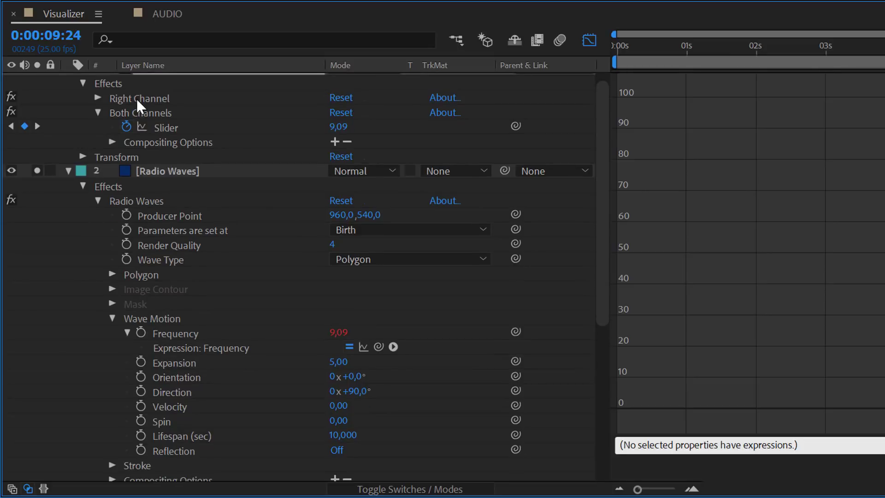
pyautogui.click(137, 99)
pyautogui.press('Delete')
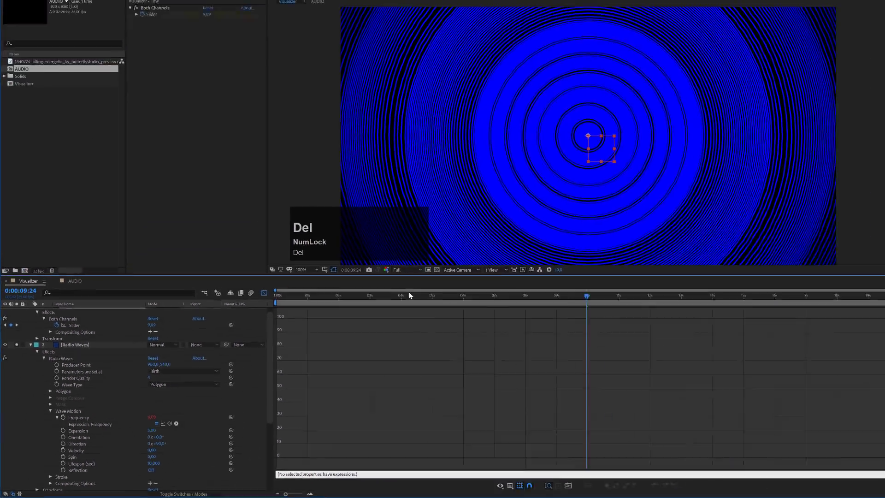
pyautogui.moveTo(365, 317); pyautogui.dragTo(532, 341)
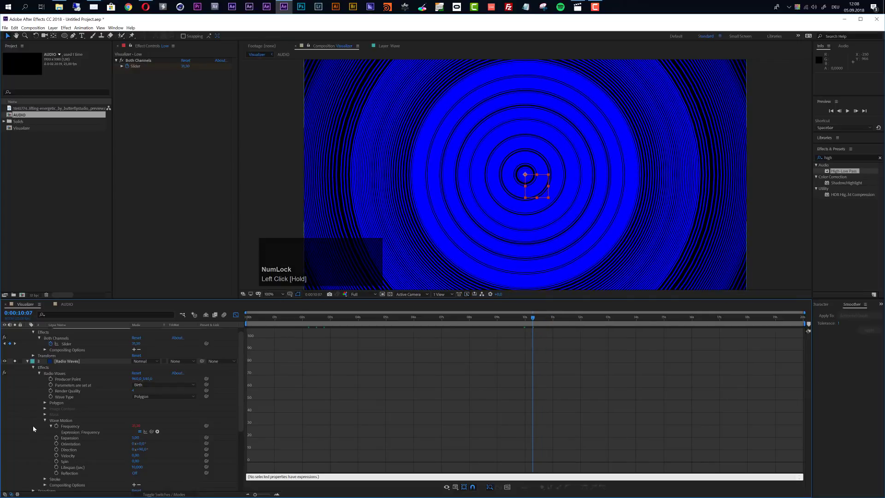
pyautogui.click(25, 401)
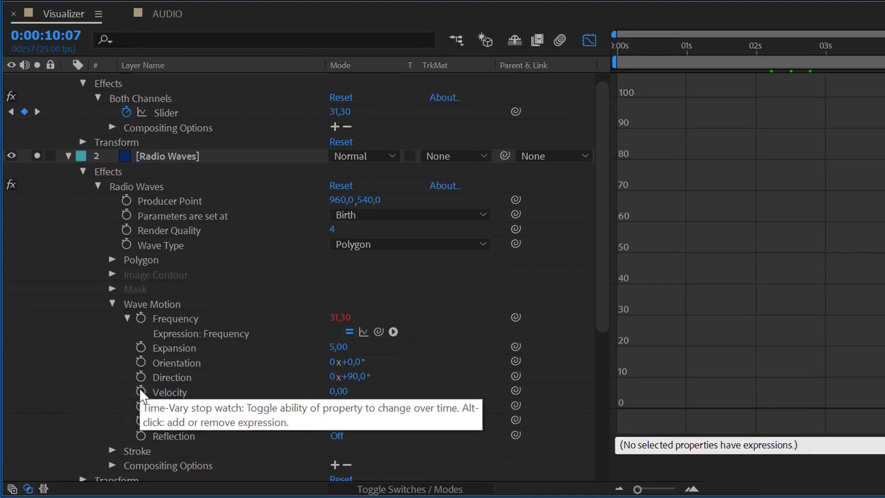
# Link the Radio Waves effect's Velocity by expression to the Low layer's Both Channels slider and scrub to 0:00:07:16
pyautogui.keyDown('alt'); pyautogui.click(140, 392); pyautogui.keyUp('alt')
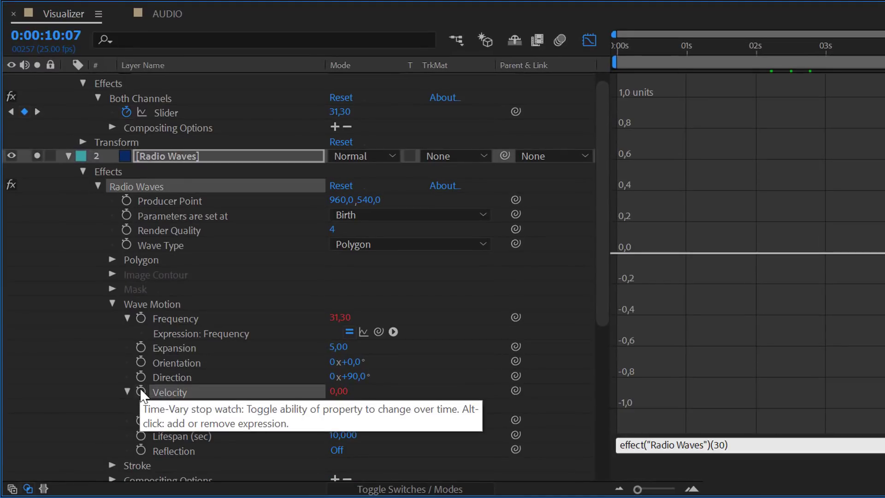
pyautogui.moveTo(378, 404); pyautogui.dragTo(167, 116)
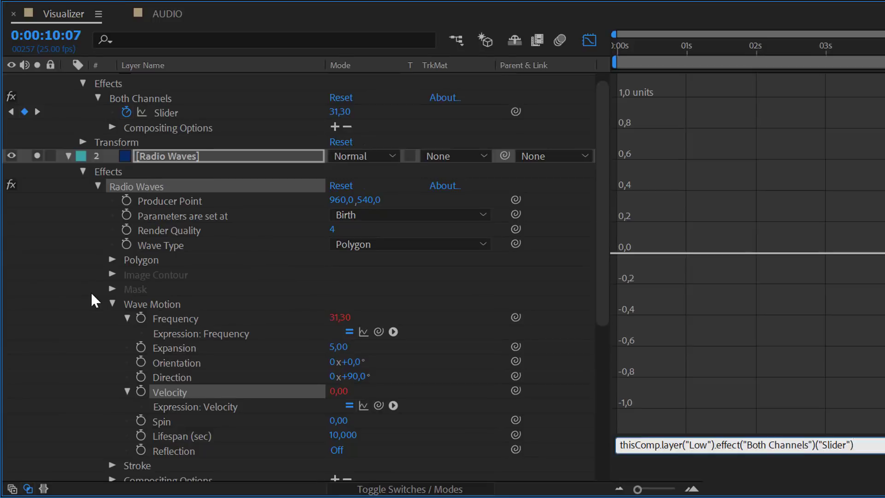
pyautogui.click(90, 292)
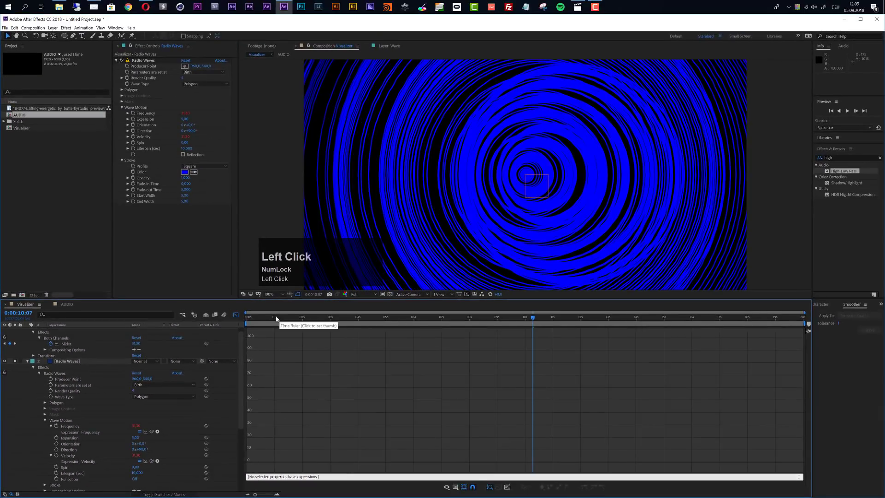
pyautogui.moveTo(276, 318); pyautogui.dragTo(459, 318)
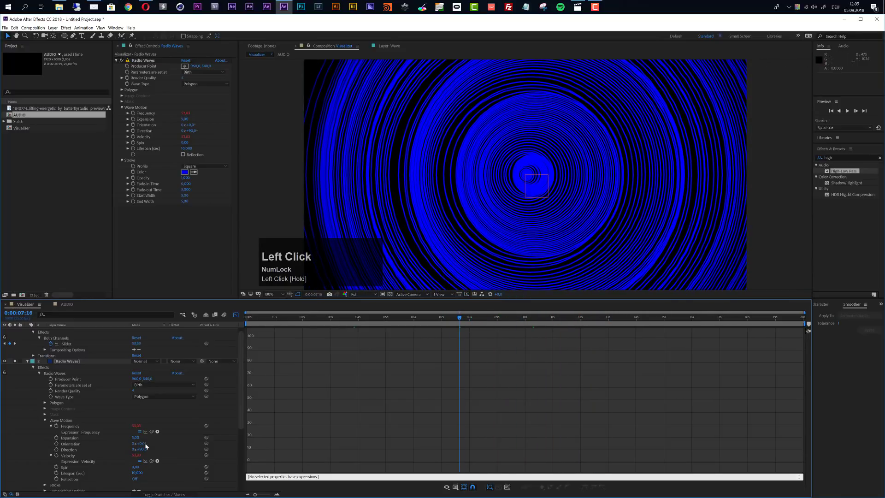
pyautogui.click(31, 441)
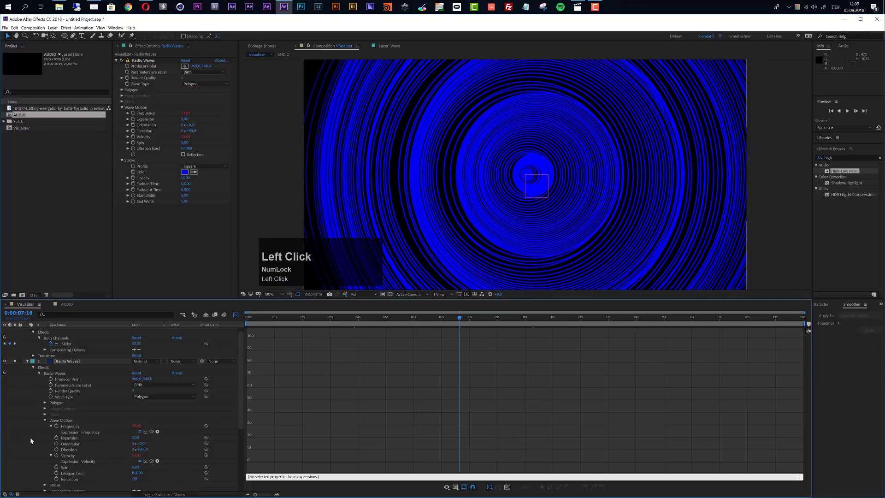
# Leave the graph editor, multiply the Radio Waves Frequency expression by 0.2 and scrub the timeline to check the waves
pyautogui.click(71, 425)
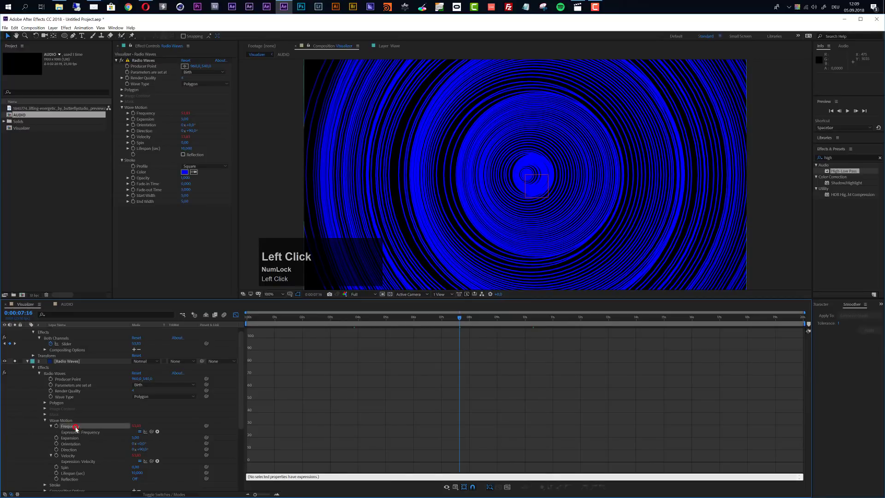
pyautogui.click(236, 315)
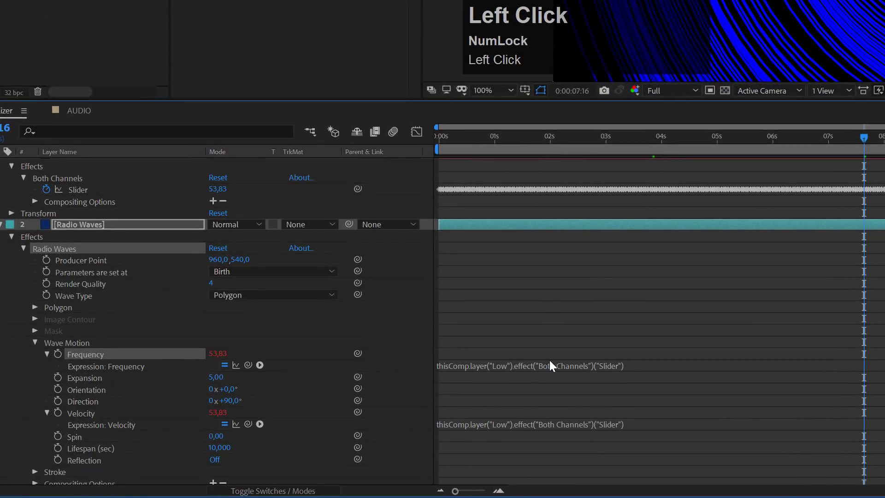
pyautogui.click(549, 366)
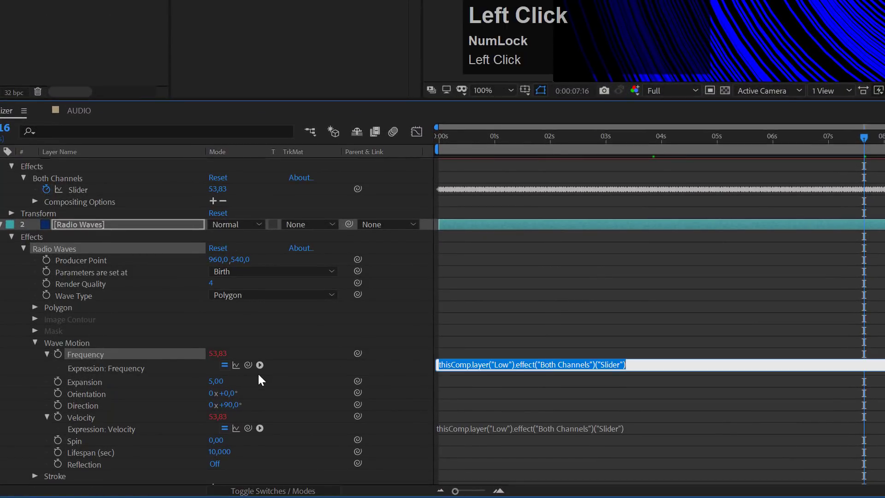
pyautogui.click(638, 364)
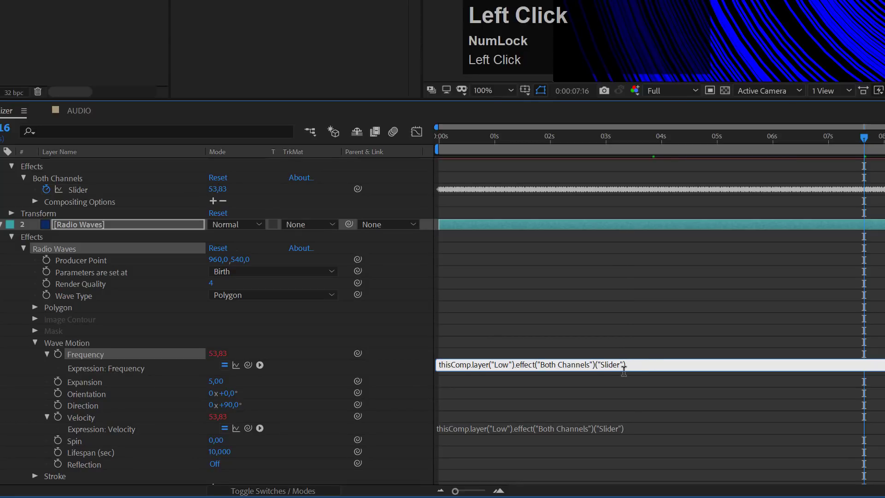
pyautogui.write('*0')
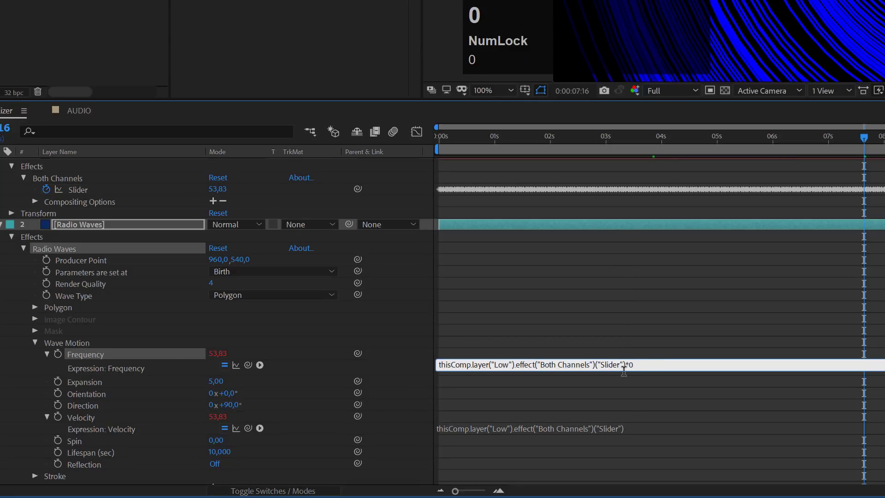
pyautogui.write('.2')
pyautogui.press('KP_Enter')
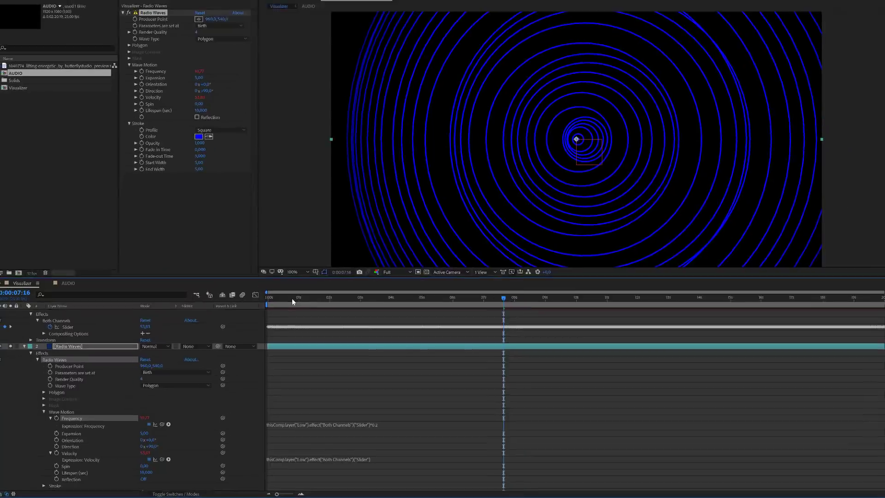
pyautogui.moveTo(486, 138); pyautogui.dragTo(679, 138)
pyautogui.moveTo(367, 319); pyautogui.dragTo(368, 319)
# Change the multiplier in the Frequency expression to 0.5 and preview the waves up to 0:00:04:12
pyautogui.click(346, 430)
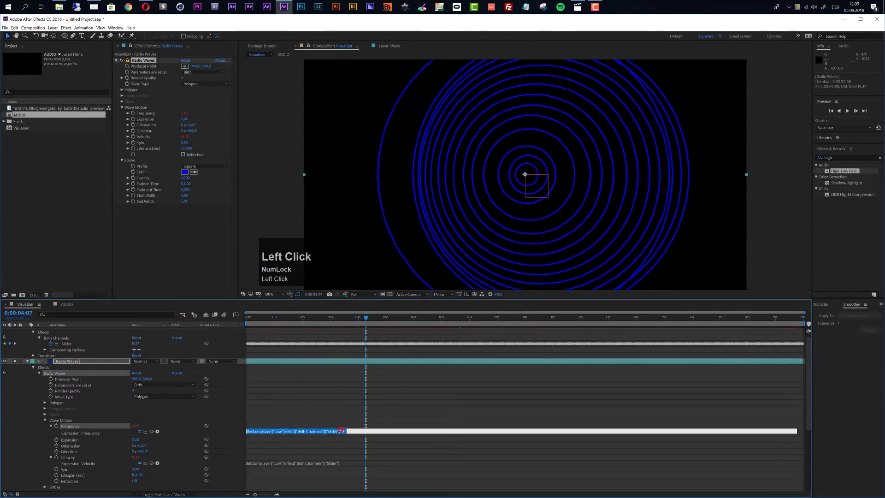
pyautogui.write('5')
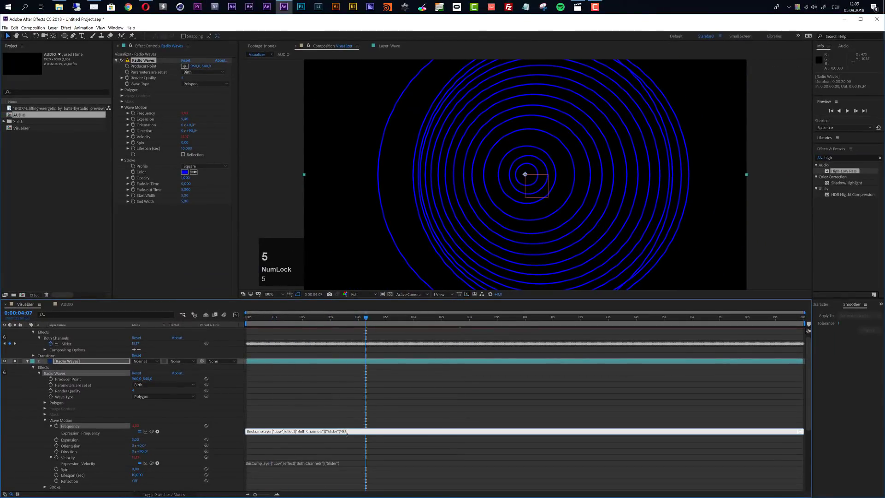
pyautogui.click(320, 389)
pyautogui.moveTo(316, 318); pyautogui.dragTo(372, 322)
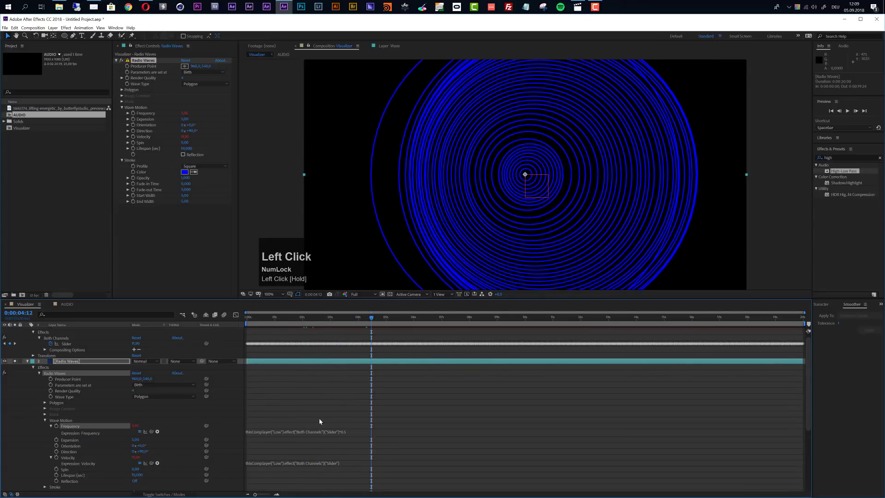
# Multiply the Radio Waves Velocity expression by 0.5 and scrub to 0:00:12:00 to check the wave motion
pyautogui.click(340, 463)
pyautogui.click(343, 462)
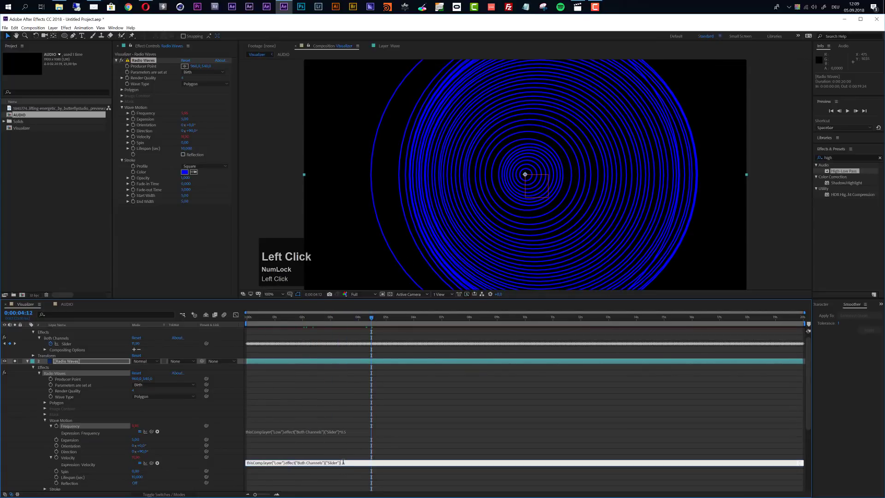
pyautogui.write('*')
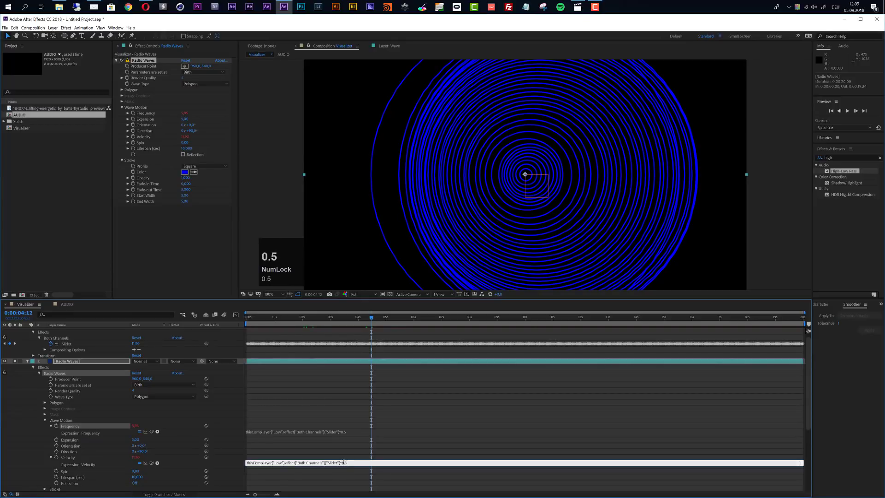
pyautogui.write('0.5')
pyautogui.press('KP_Enter')
pyautogui.moveTo(316, 325); pyautogui.dragTo(580, 339)
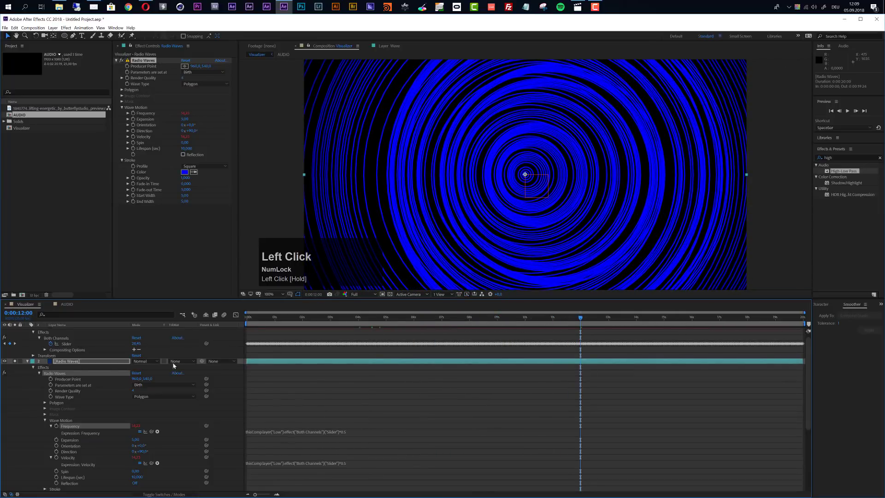
# Set the Lifespan of the Radio Waves effect to 2 seconds
pyautogui.click(67, 362)
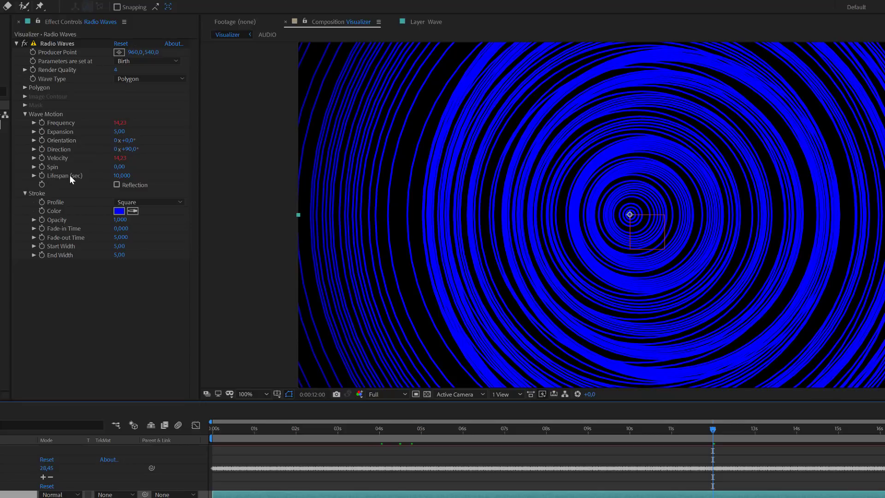
pyautogui.click(119, 176)
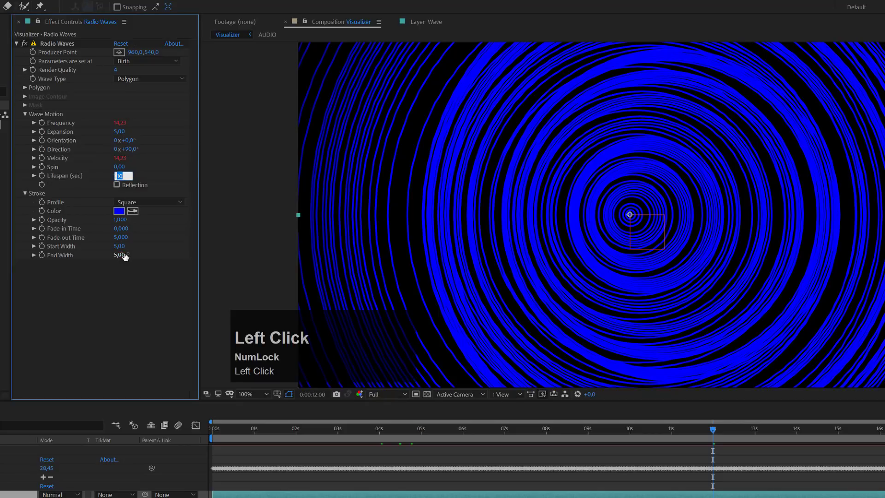
pyautogui.write('2')
pyautogui.press('Return')
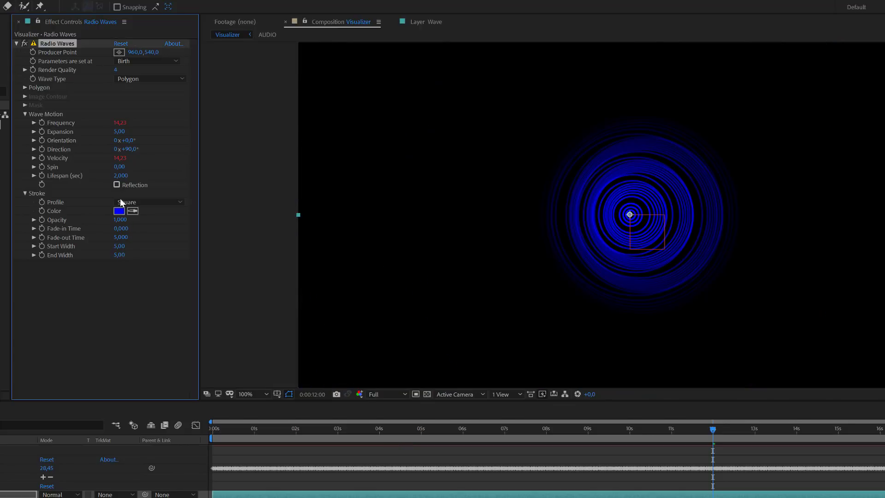
# Set the Radio Waves Lifespan to 3 seconds and scrub to 0:00:08:23 to check the fading rings
pyautogui.click(121, 176)
pyautogui.write('3')
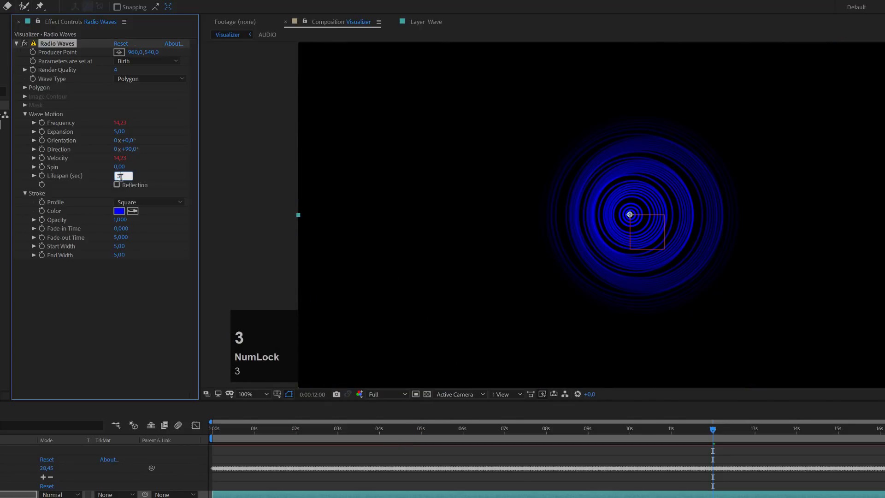
pyautogui.press('Return')
pyautogui.moveTo(231, 429); pyautogui.dragTo(585, 466)
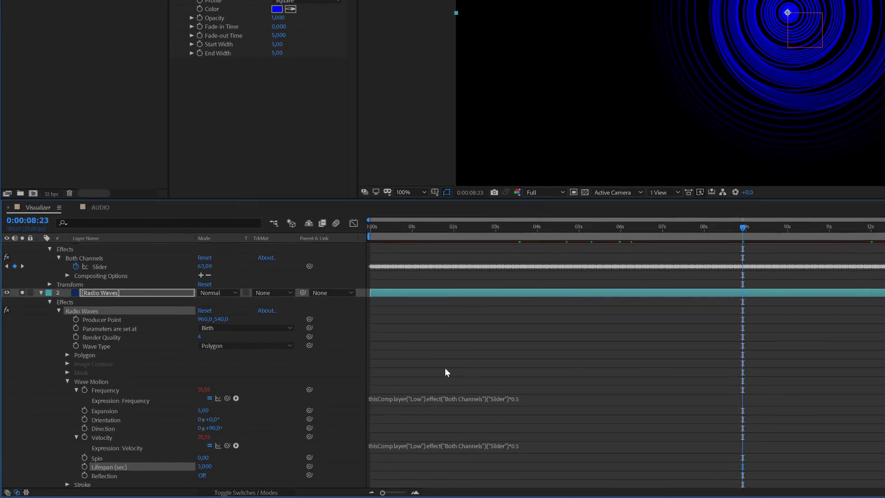
# Change the multiplier in the Velocity expression to 0.2 and scrub to 0:00:13:07
pyautogui.click(523, 448)
pyautogui.click(522, 445)
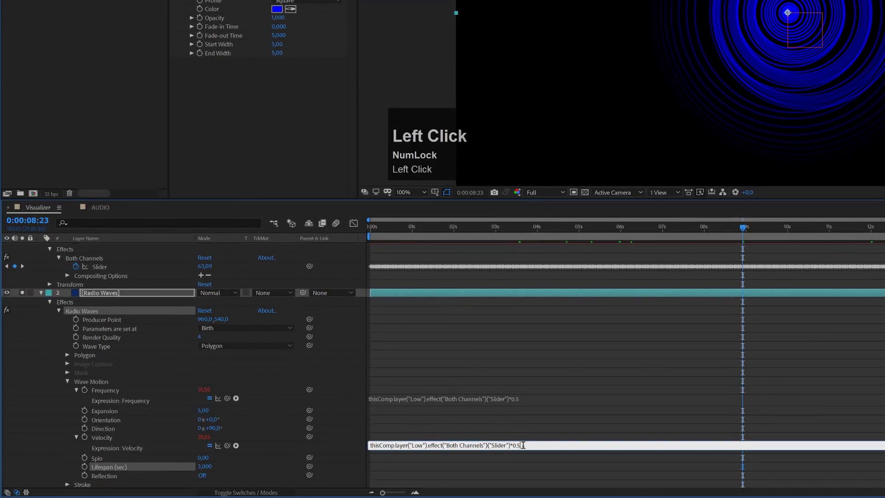
pyautogui.press('BackSpace')
pyautogui.write('2')
pyautogui.press('KP_Enter')
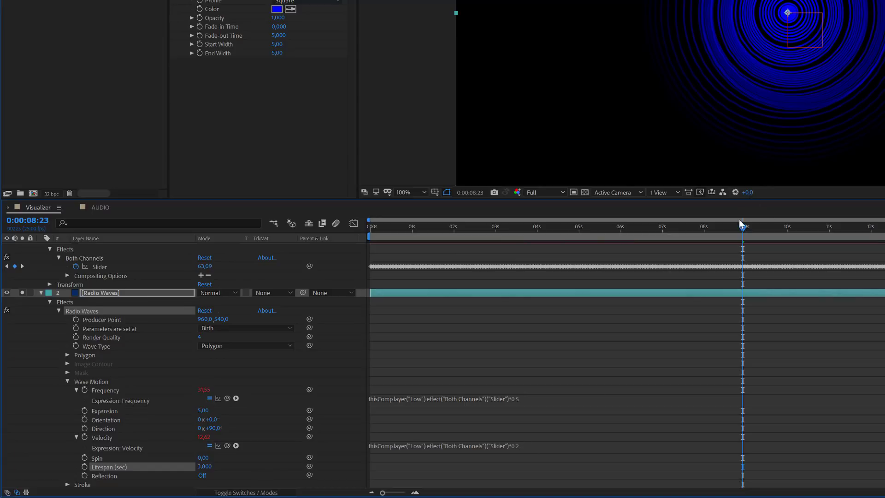
pyautogui.moveTo(734, 226); pyautogui.dragTo(882, 228)
# Remove the expression from the Radio Waves Velocity and scrub through the timeline to 0:00:10:21 to check the rings
pyautogui.click(423, 445)
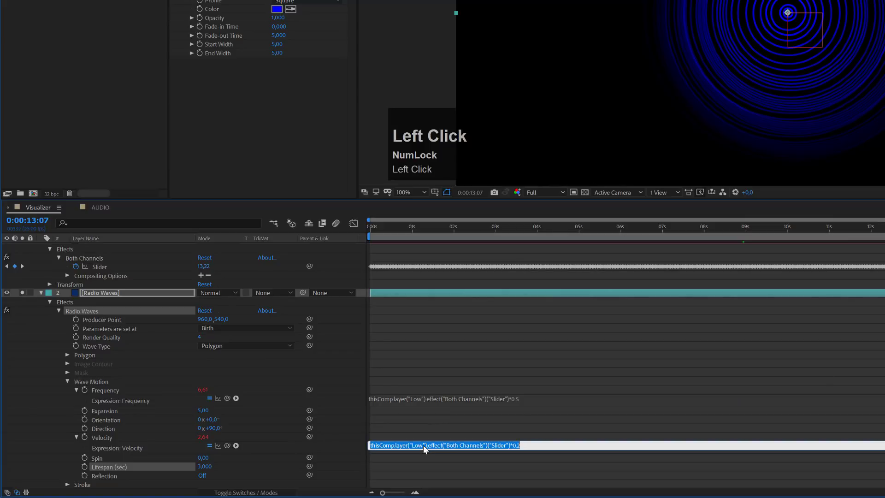
pyautogui.press('Delete')
pyautogui.click(304, 364)
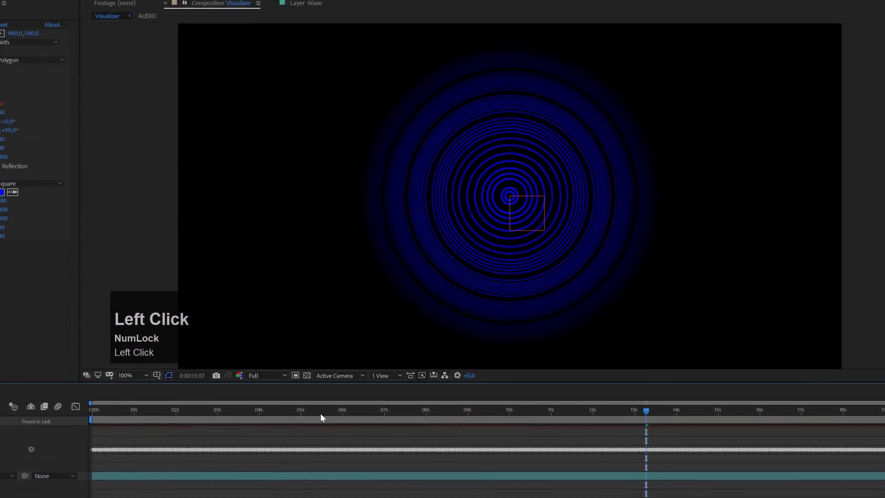
pyautogui.moveTo(321, 416); pyautogui.dragTo(589, 438)
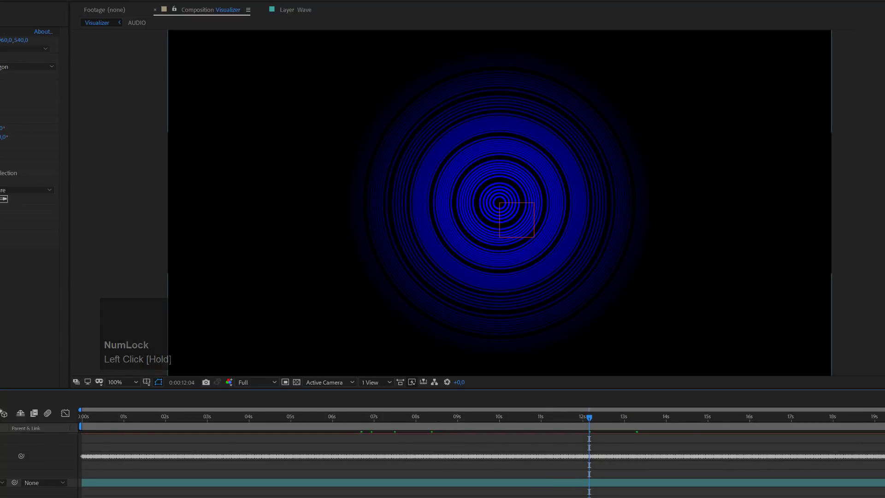
pyautogui.click(275, 417)
pyautogui.moveTo(305, 413); pyautogui.dragTo(527, 416)
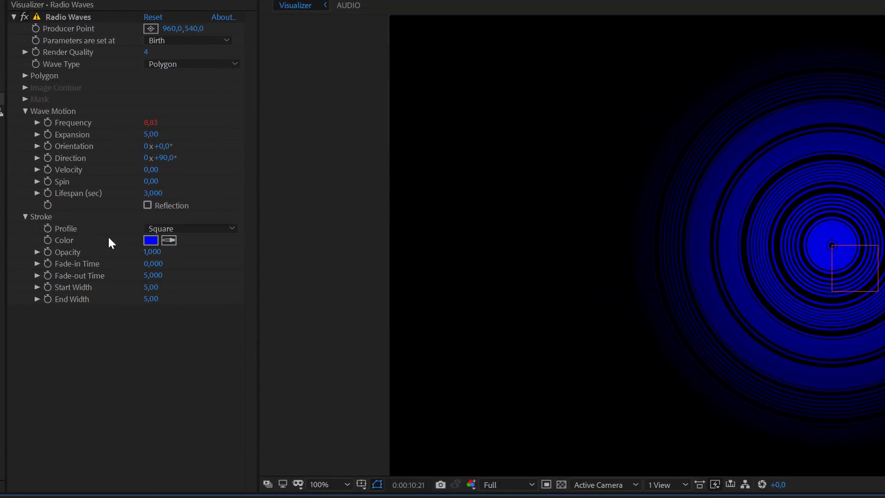
# Set the Radio Waves stroke profile to Sawtooth In and inspect the rings at 200% magnification
pyautogui.click(184, 230)
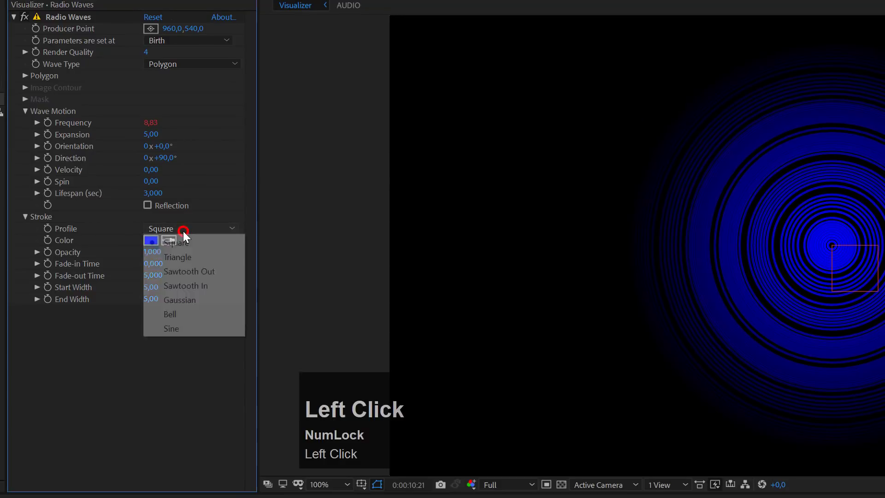
pyautogui.click(192, 285)
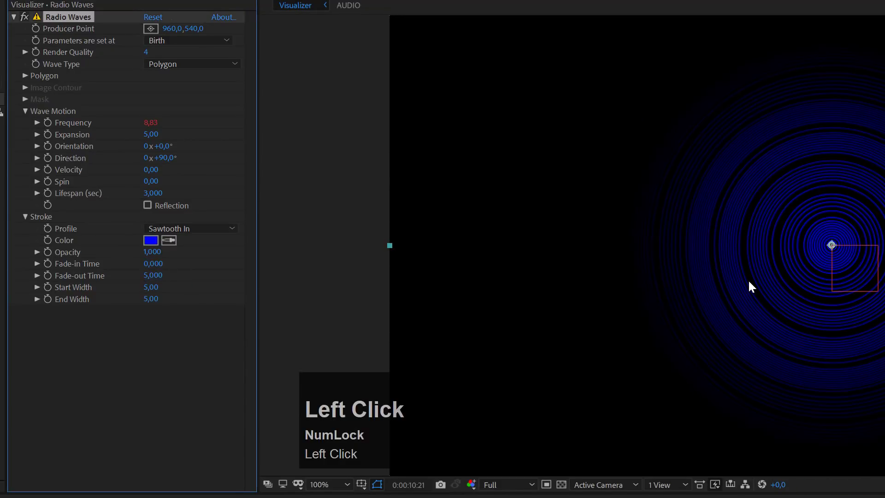
pyautogui.scroll(1, 747, 278)
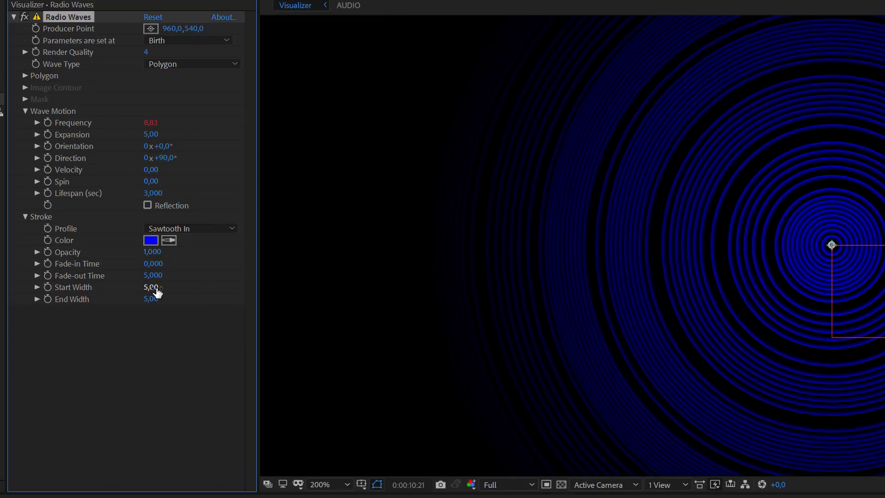
# Set the Radio Waves stroke Start Width to 20 and End Width to 2, and scrub to 0:00:11:16 to check the rings
pyautogui.moveTo(156, 288); pyautogui.dragTo(175, 286)
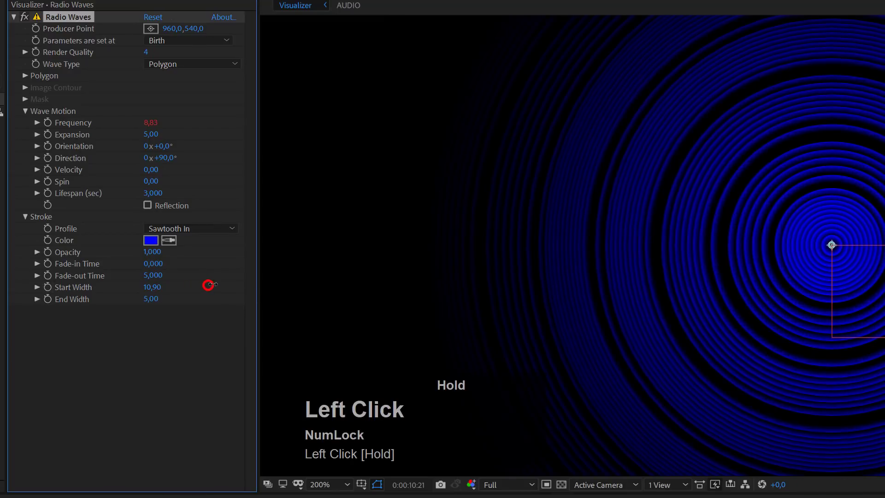
pyautogui.click(147, 283)
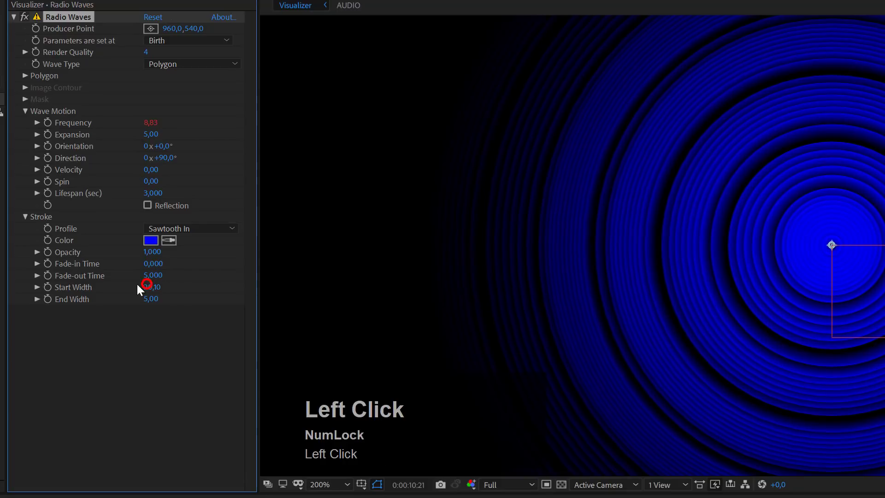
pyautogui.write('20')
pyautogui.press('Return')
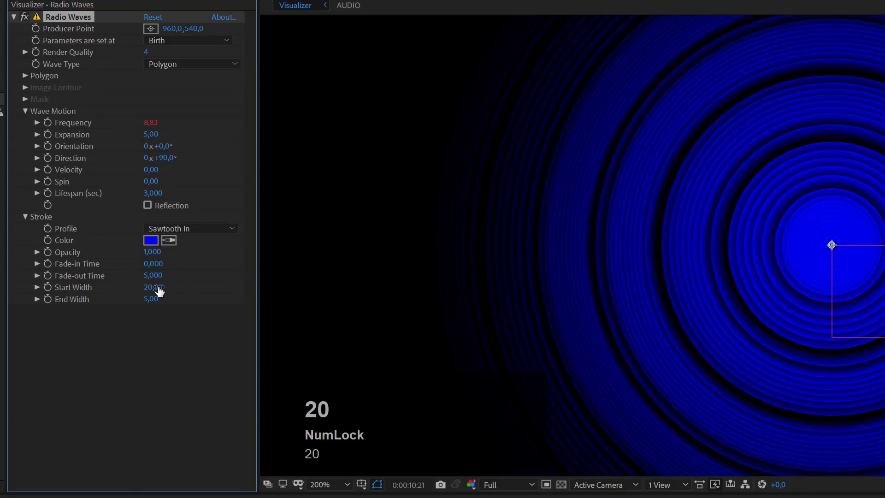
pyautogui.click(152, 299)
pyautogui.write('2')
pyautogui.click(159, 325)
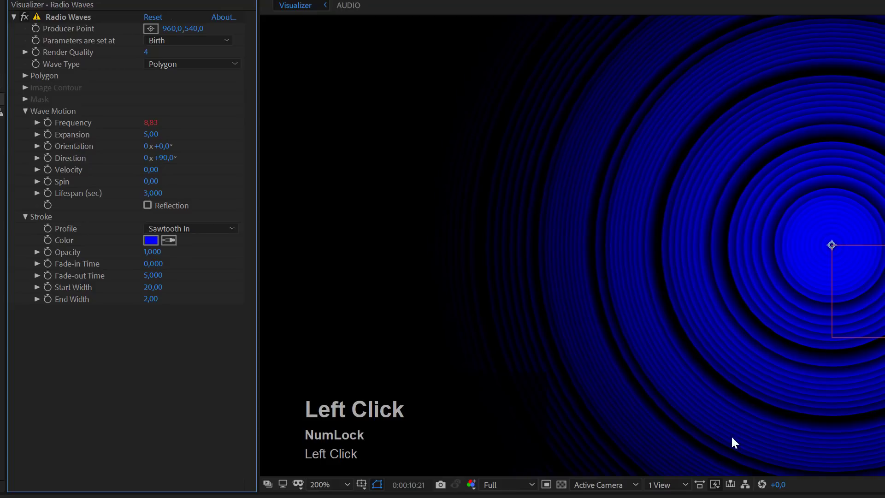
pyautogui.moveTo(645, 497); pyautogui.dragTo(785, 497)
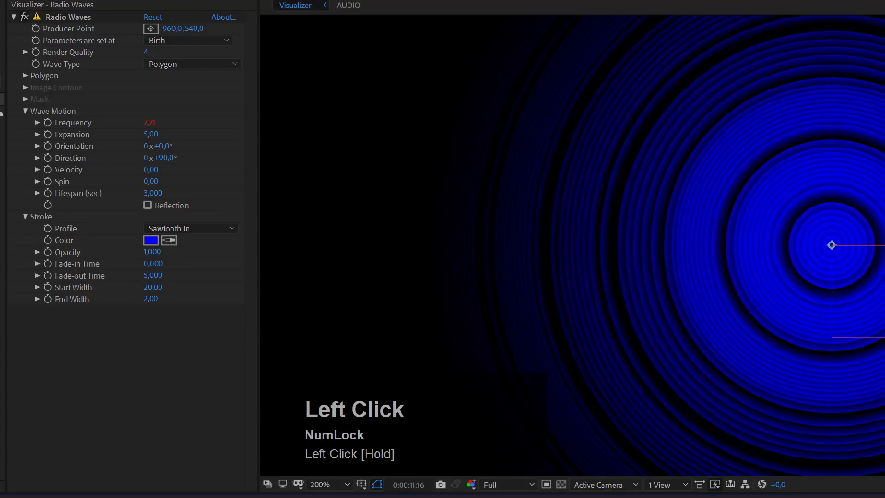
# Change the multiplier in the Radio Waves Frequency expression to 0.4
pyautogui.click(610, 435)
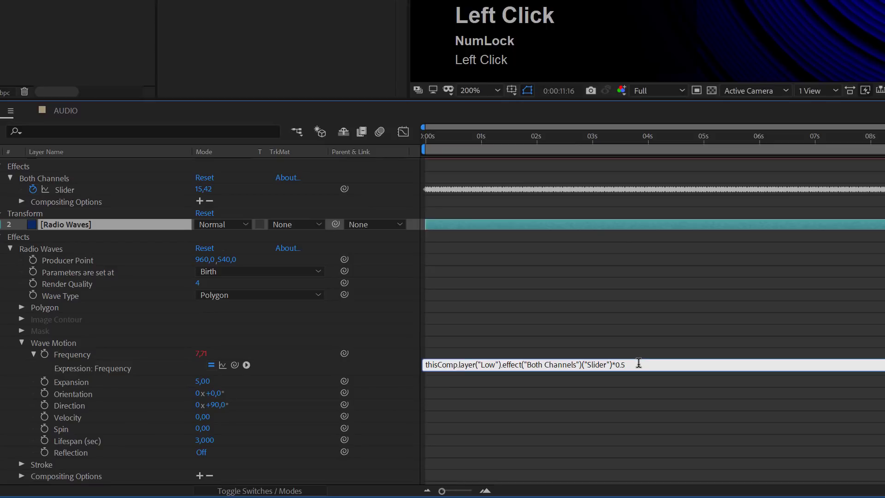
pyautogui.press('BackSpace')
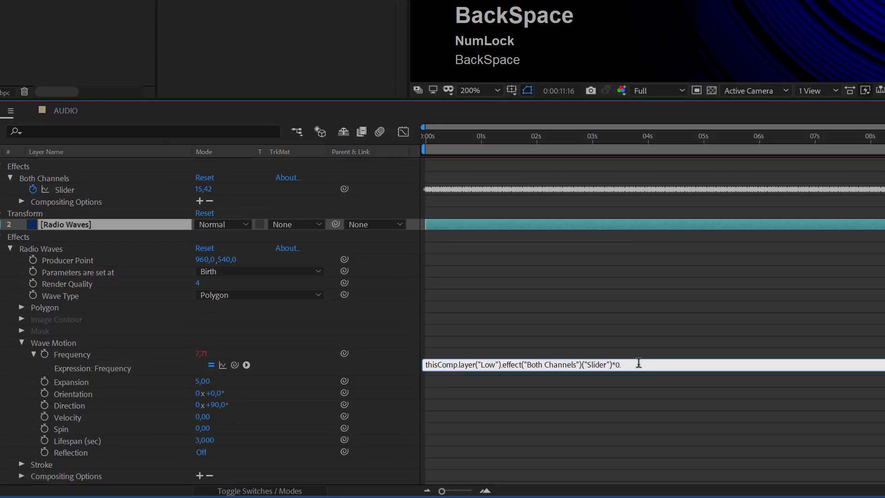
pyautogui.write('4')
pyautogui.press('KP_Enter')
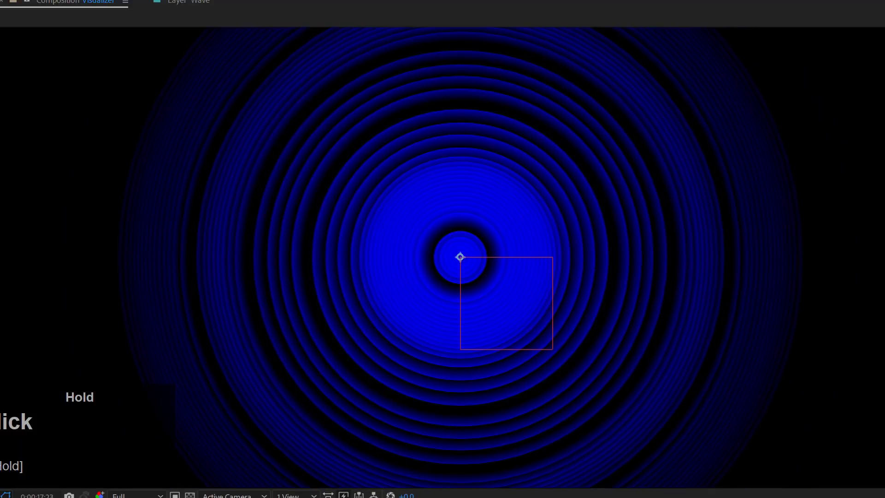
# Start the work area at 0:00:10:24 and preview the rings with the AUDIO layer's High-Low Pass effect disabled
pyautogui.moveTo(744, 329); pyautogui.dragTo(552, 328)
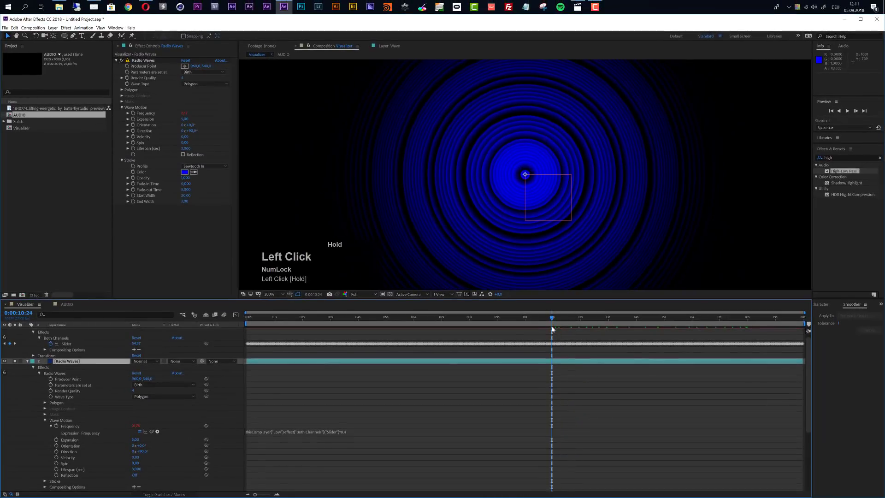
pyautogui.press('b')
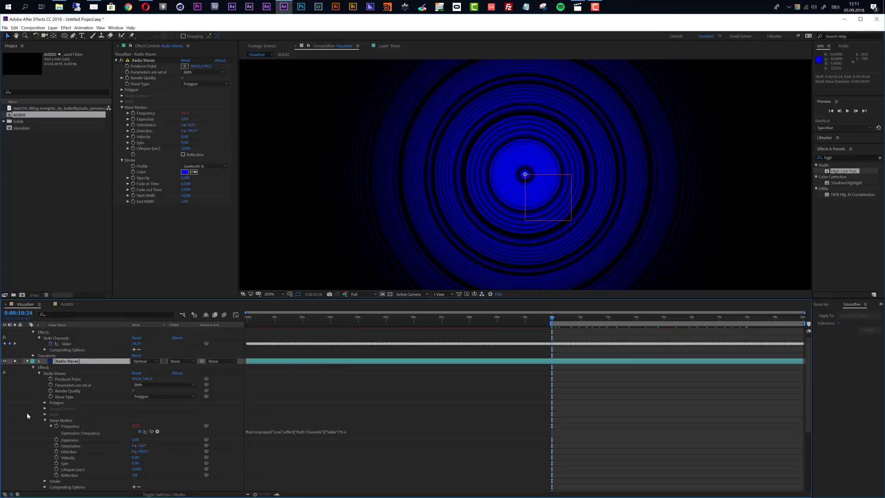
pyautogui.scroll(-2, 27, 413)
pyautogui.scroll(-2, 27, 480)
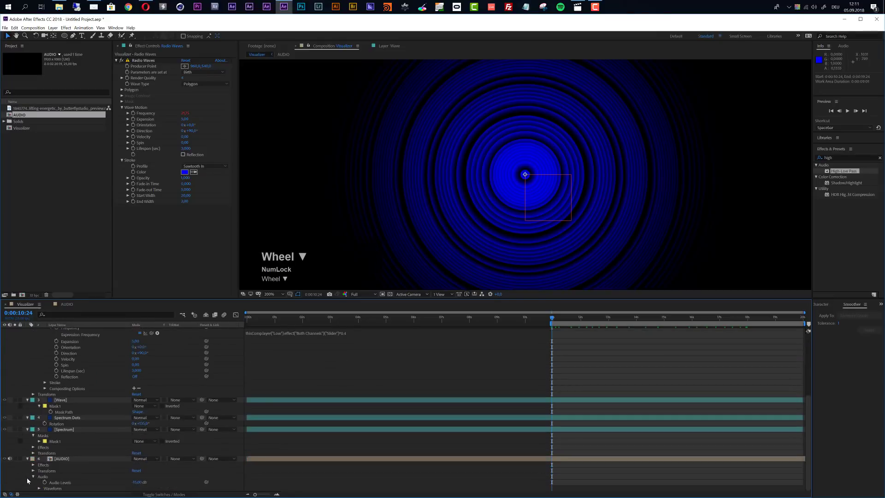
pyautogui.click(59, 460)
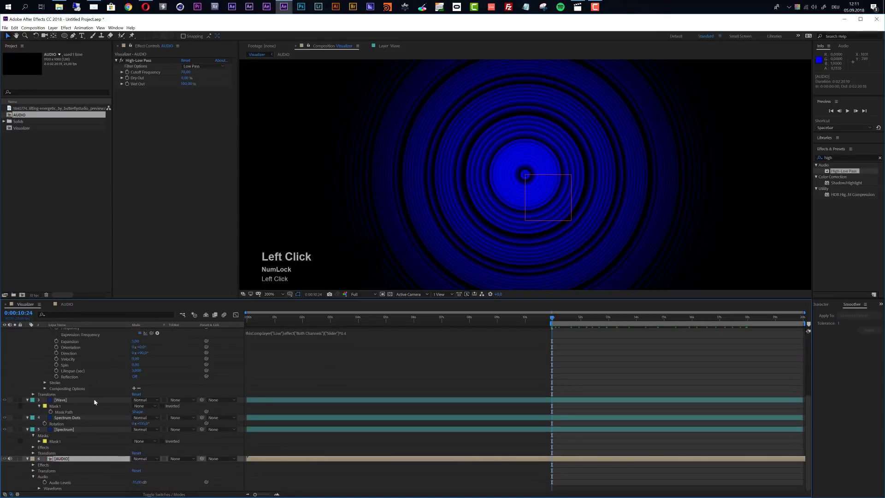
pyautogui.click(122, 61)
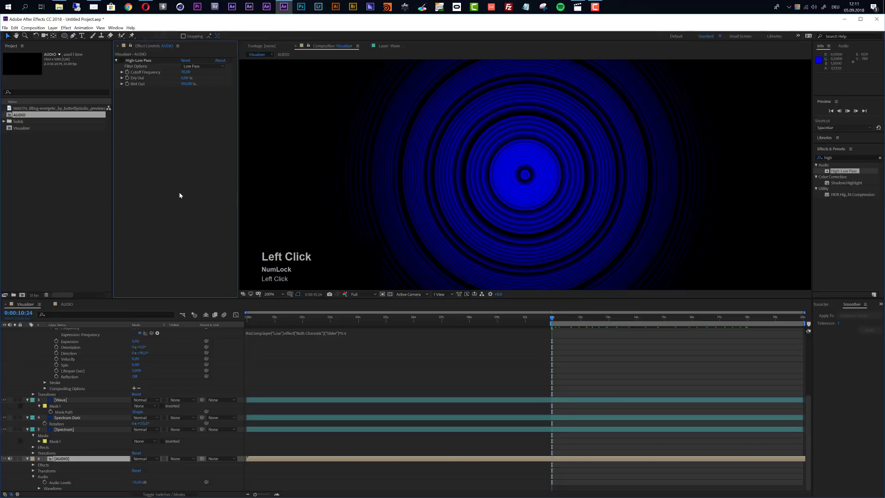
pyautogui.press('space')
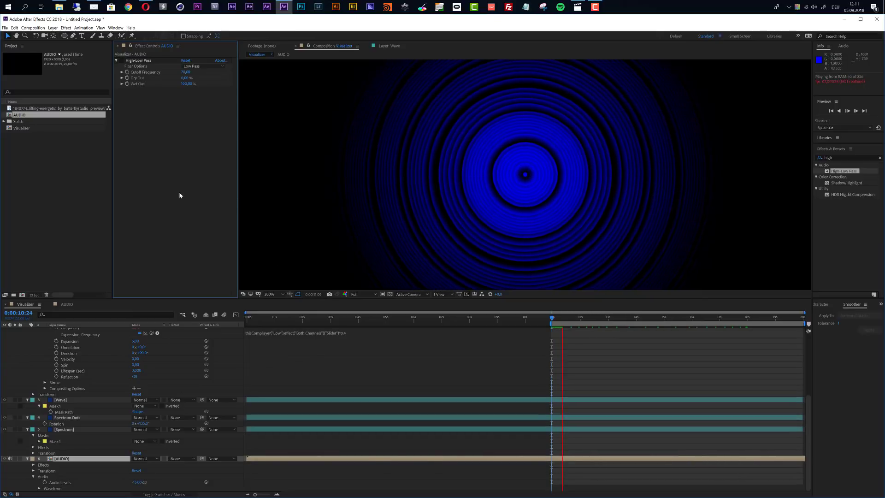
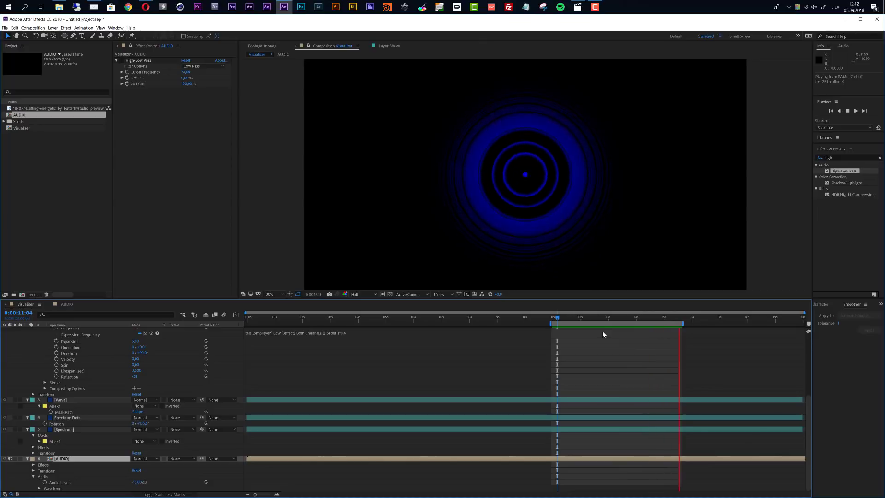
pyautogui.press('space')
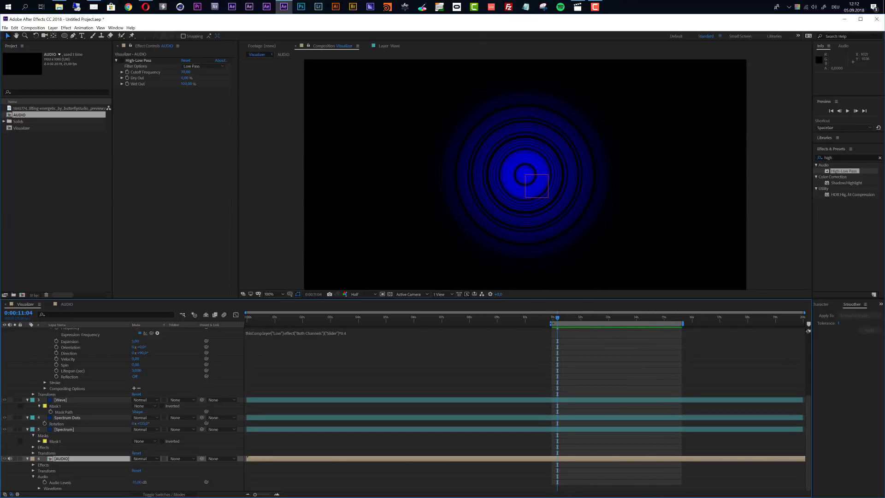
# Go to 0:00:11:14 and change the multiplier in the Radio Waves Frequency expression to 0.3
pyautogui.click(568, 318)
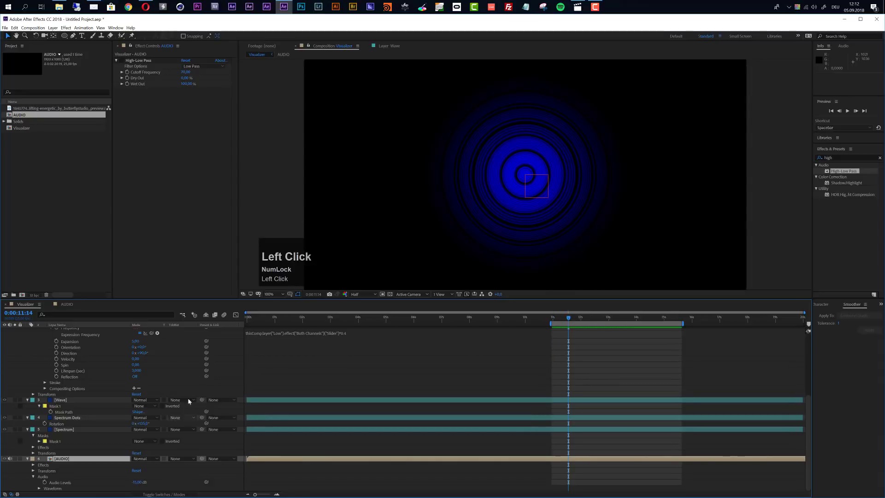
pyautogui.scroll(1, 339, 348)
pyautogui.click(349, 350)
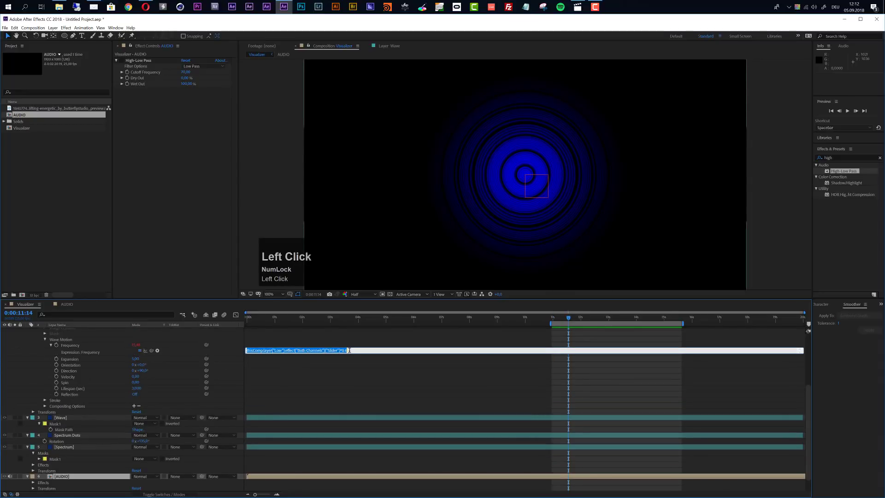
pyautogui.press('BackSpace')
pyautogui.write('3')
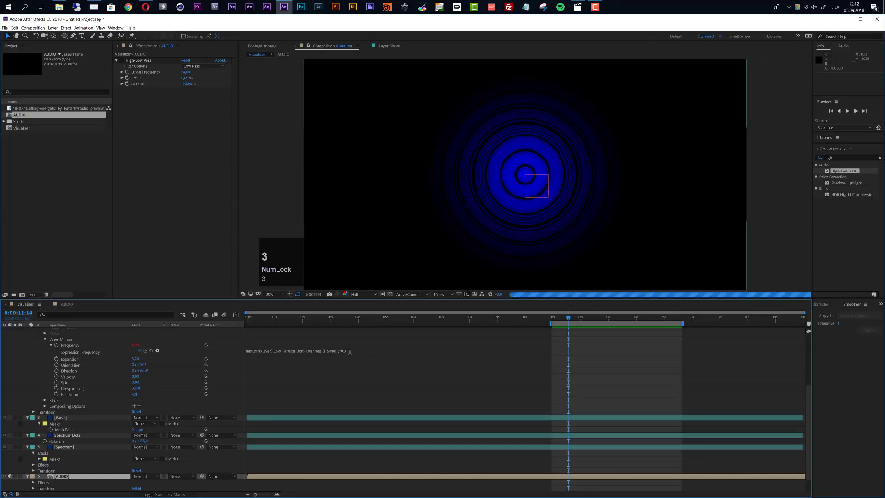
pyautogui.press('KP_Enter')
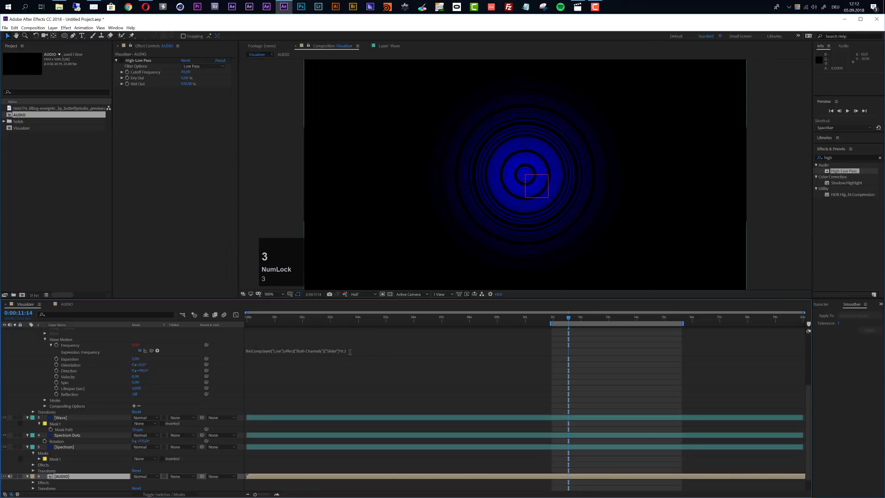
# Set the Start Width of the Radio Waves stroke to 35
pyautogui.click(61, 341)
pyautogui.scroll(3, 63, 351)
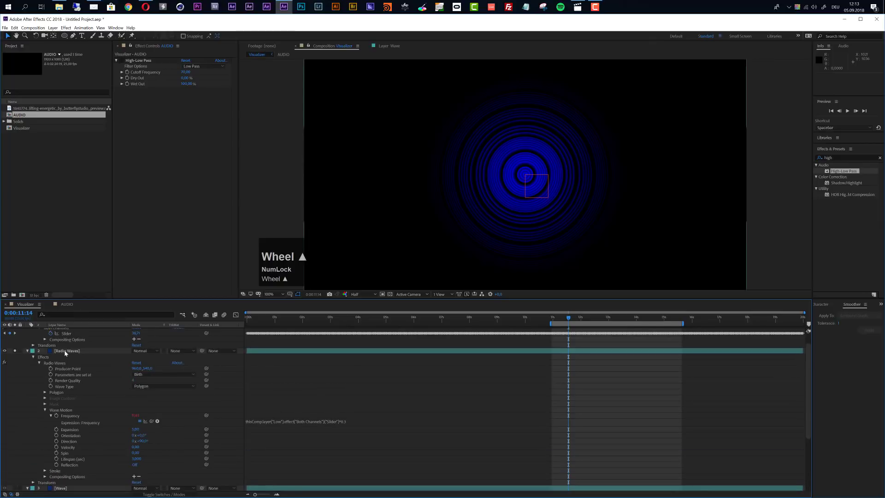
pyautogui.click(65, 351)
pyautogui.click(185, 196)
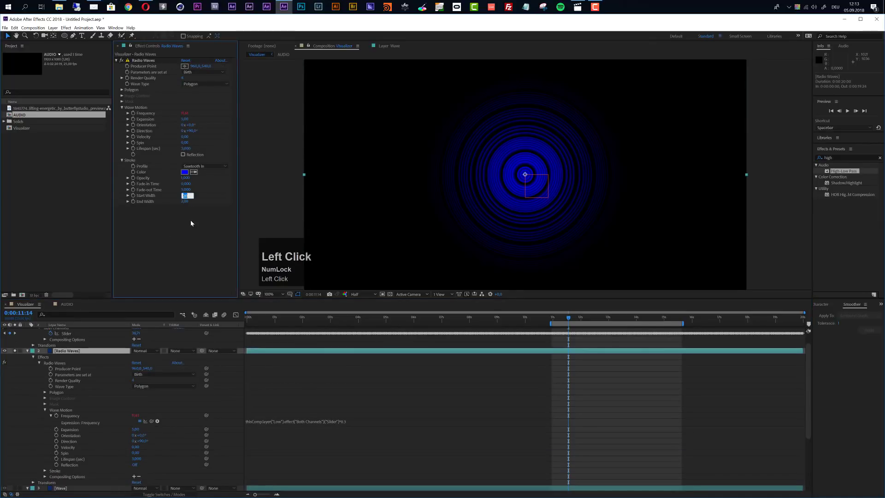
pyautogui.write('35')
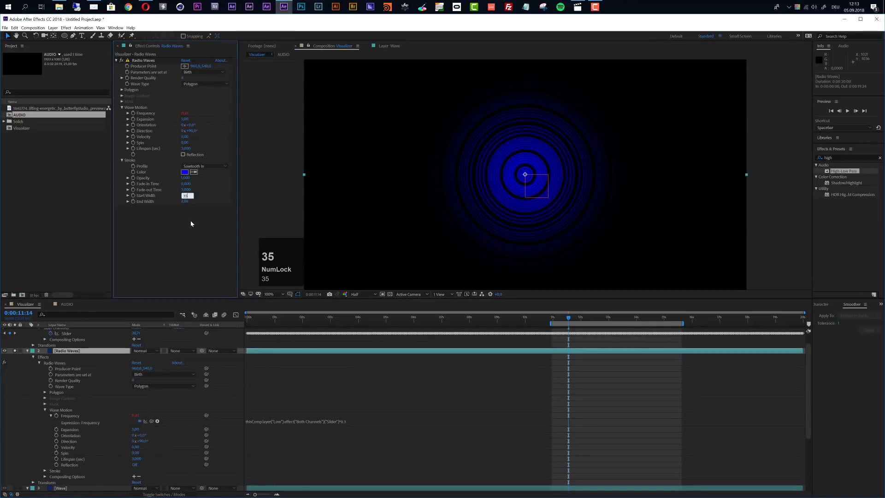
pyautogui.press('Return')
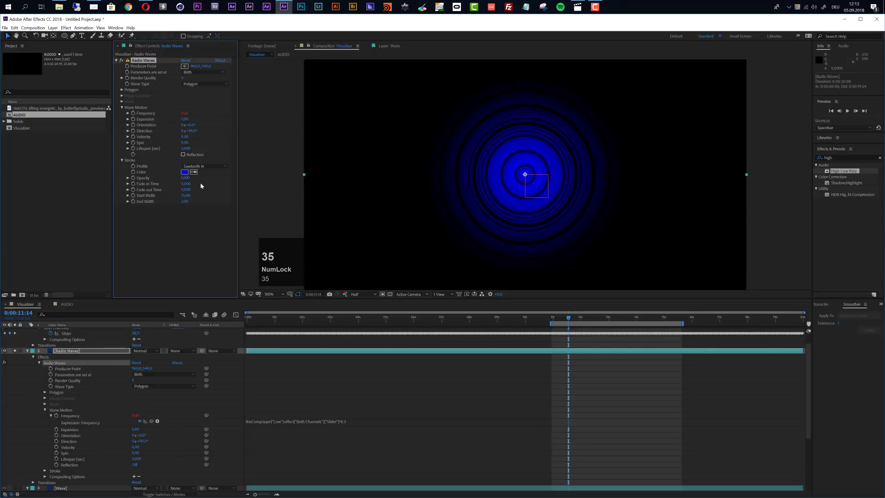
# Lower the multiplier in the Frequency expression to 0.2 and scrub to 0:00:14:19 to check the rings
pyautogui.click(349, 422)
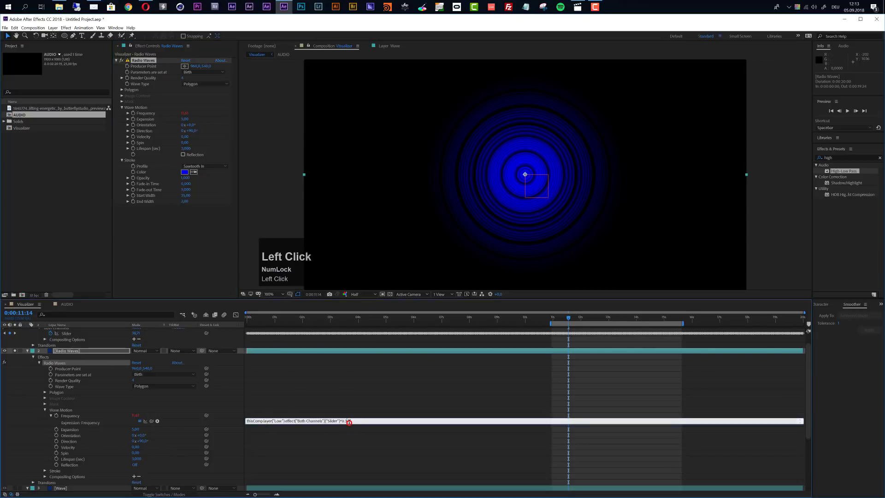
pyautogui.press('BackSpace')
pyautogui.write('2')
pyautogui.press('KP_Enter')
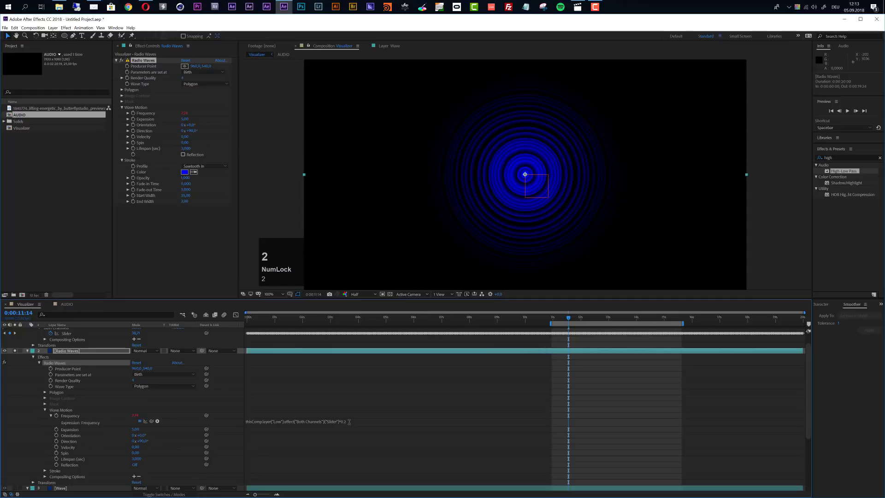
pyautogui.moveTo(567, 318); pyautogui.dragTo(673, 320)
pyautogui.moveTo(661, 321); pyautogui.dragTo(657, 322)
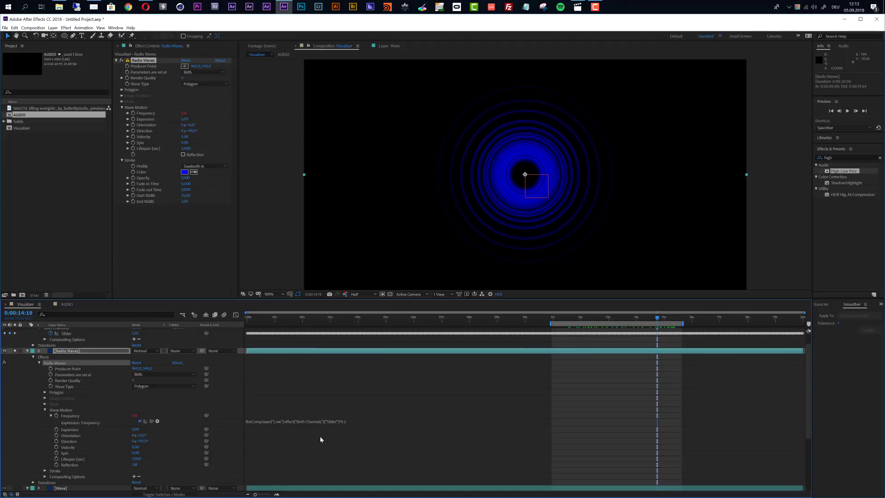
# Collapse the Radio Waves and Low layers and turn off their solo so all visualizer layers are shown
pyautogui.scroll(2, 25, 418)
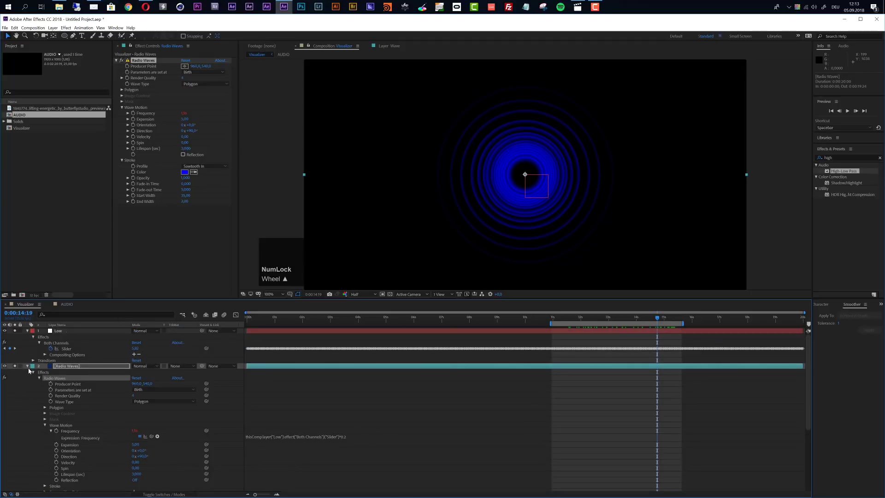
pyautogui.click(27, 365)
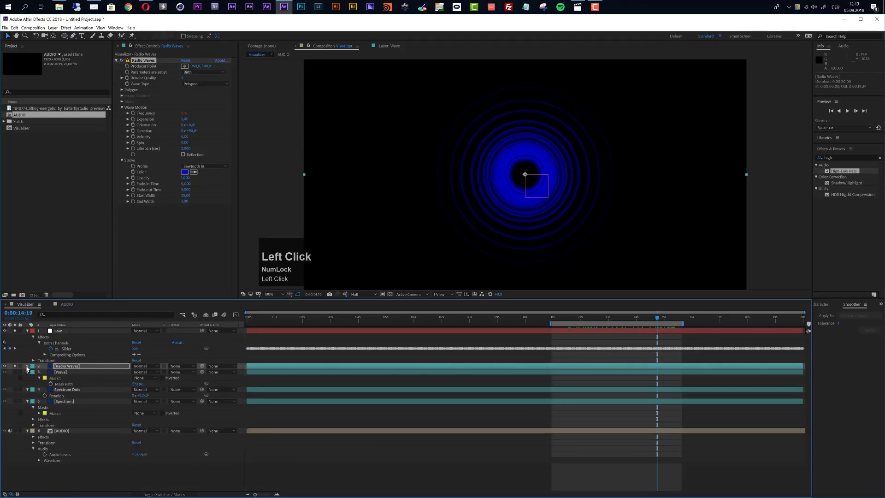
pyautogui.click(27, 330)
pyautogui.click(15, 335)
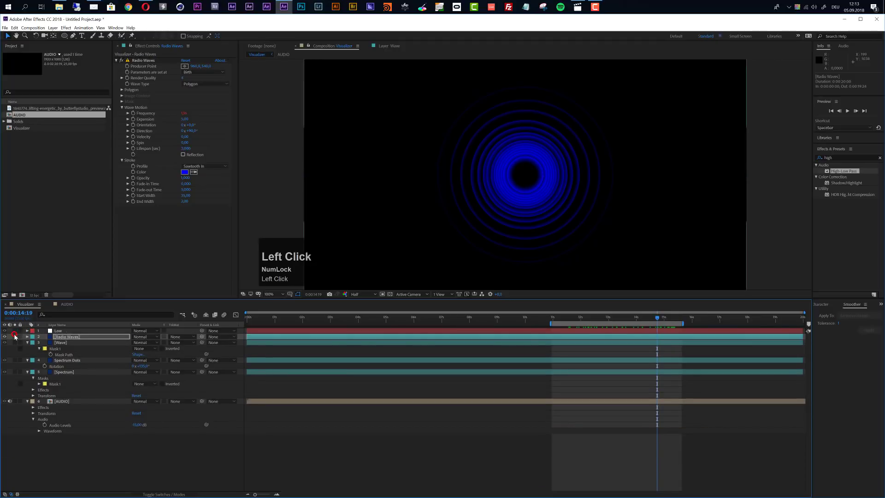
# Re-enable the High-Low Pass effect on the AUDIO layer and set it to High Pass with a Cutoff Frequency of 4000
pyautogui.click(66, 402)
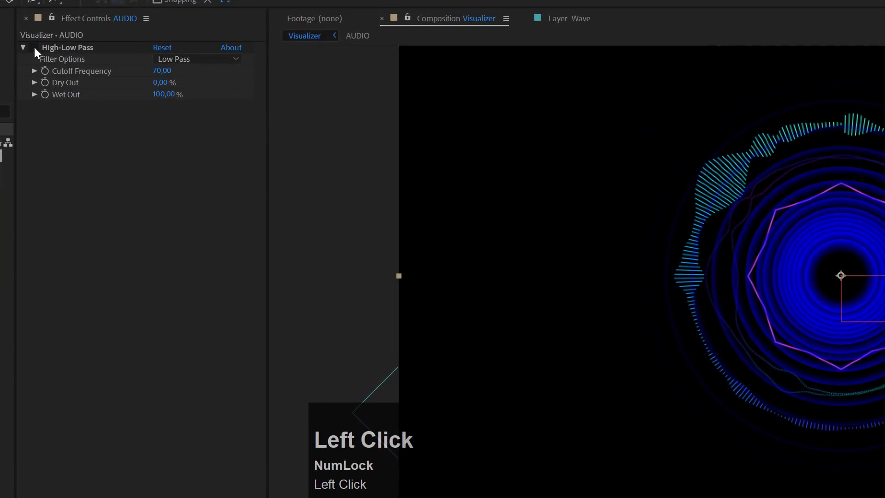
pyautogui.click(33, 47)
pyautogui.click(166, 62)
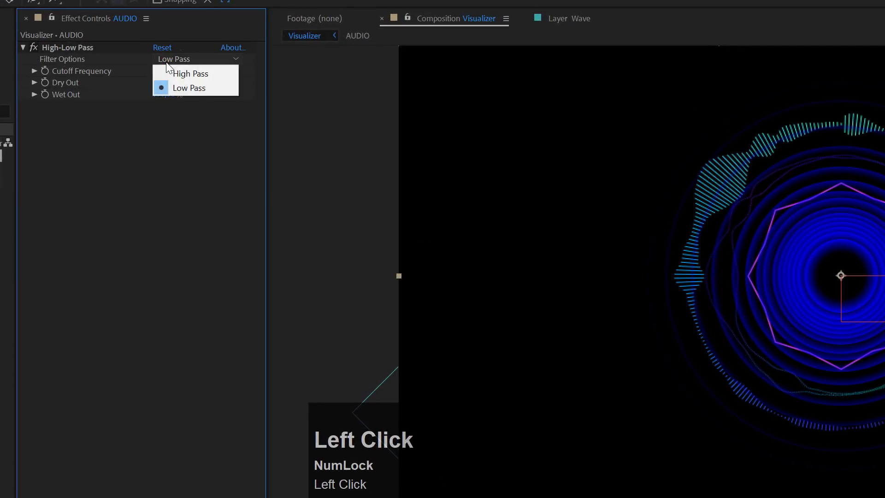
pyautogui.click(188, 73)
pyautogui.click(163, 71)
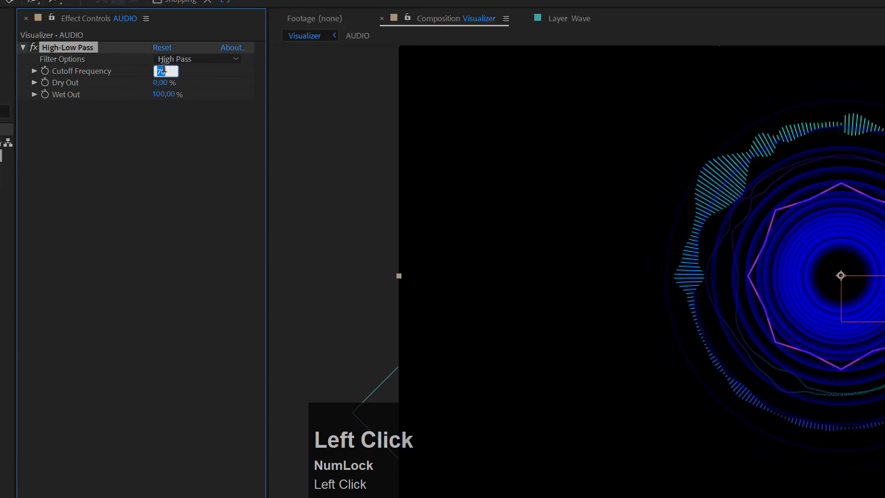
pyautogui.write('400')
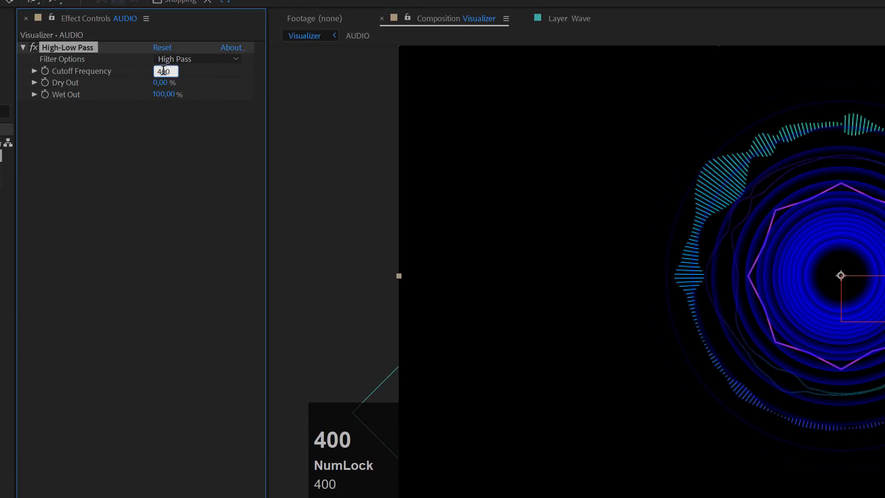
pyautogui.write('0')
pyautogui.press('Return')
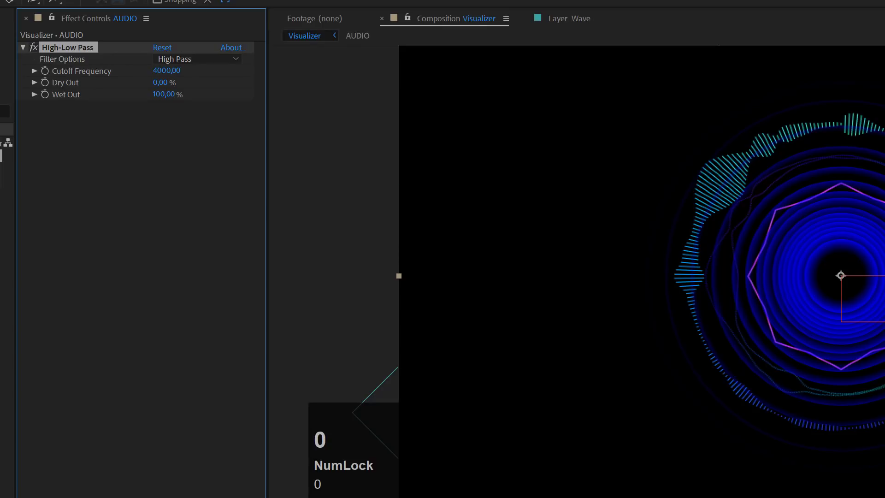
# Play back the composition from 0:00:00:18 to listen to the high-pass filtered audio
pyautogui.click(268, 324)
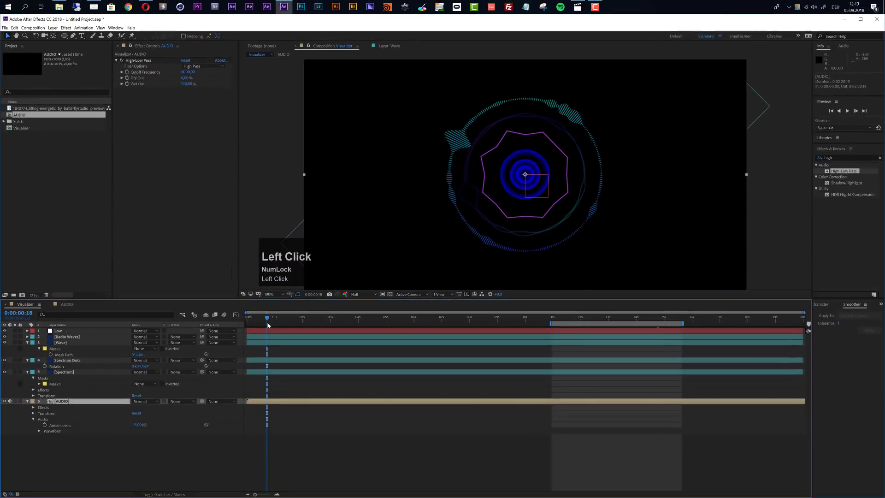
pyautogui.press('space')
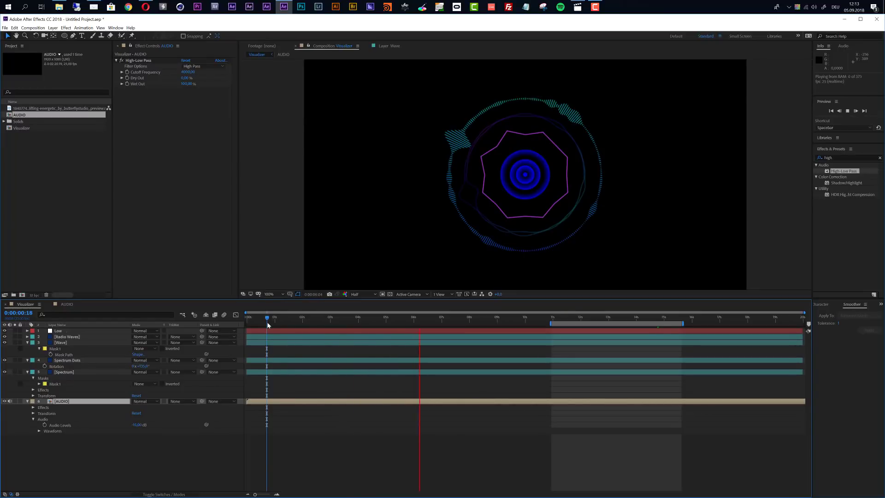
pyautogui.press('space')
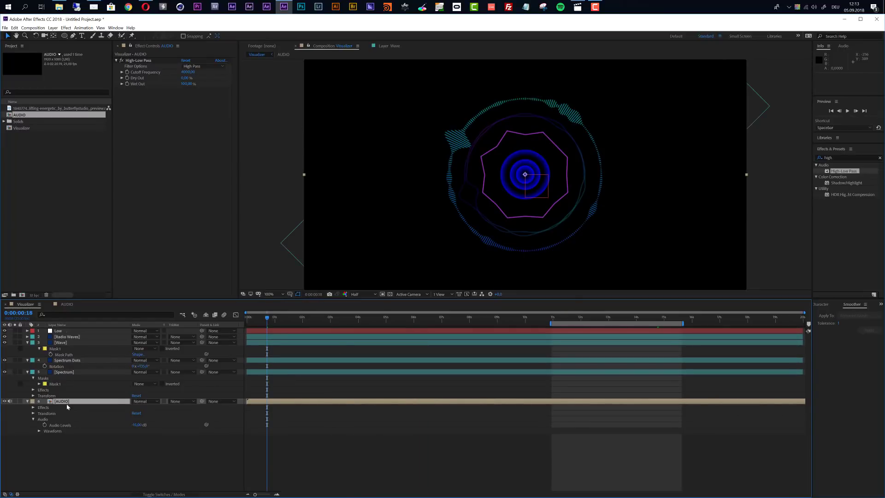
# Convert the high-pass filtered audio to keyframes and rename the resulting Audio Amplitude layer to High
pyautogui.click(84, 28)
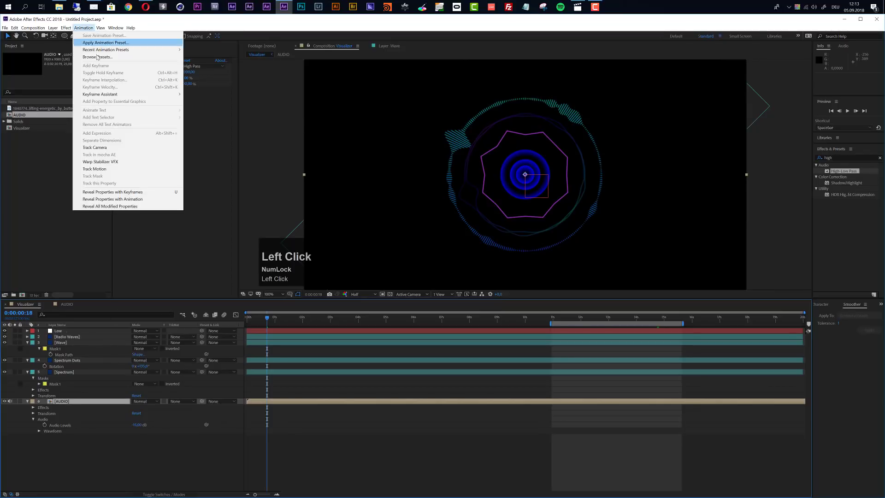
pyautogui.moveTo(112, 94)
pyautogui.click(231, 94)
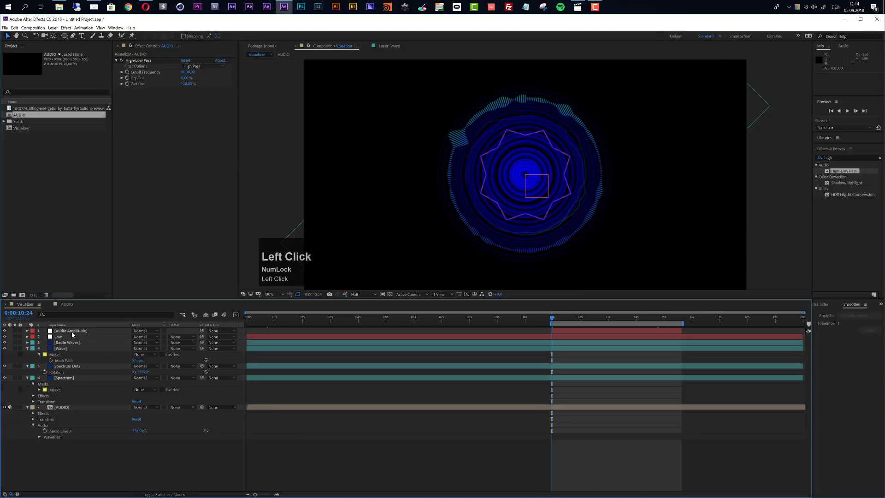
pyautogui.press('Return')
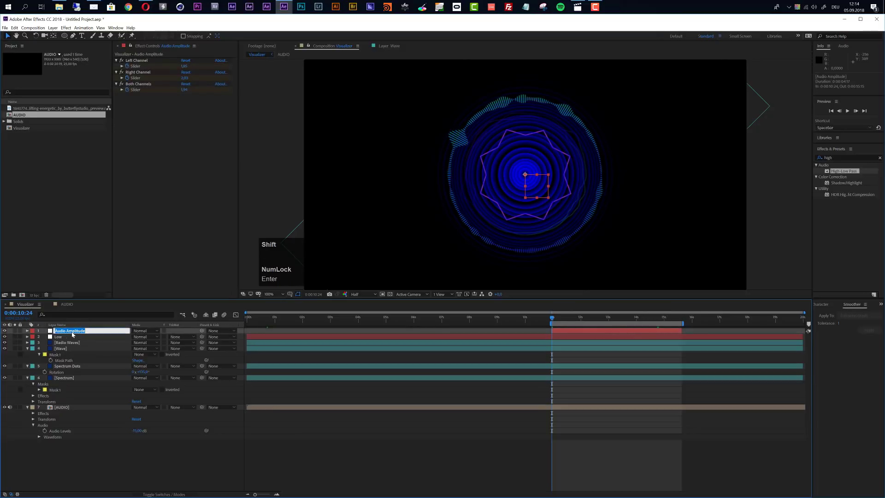
pyautogui.write('High')
pyautogui.press('Return')
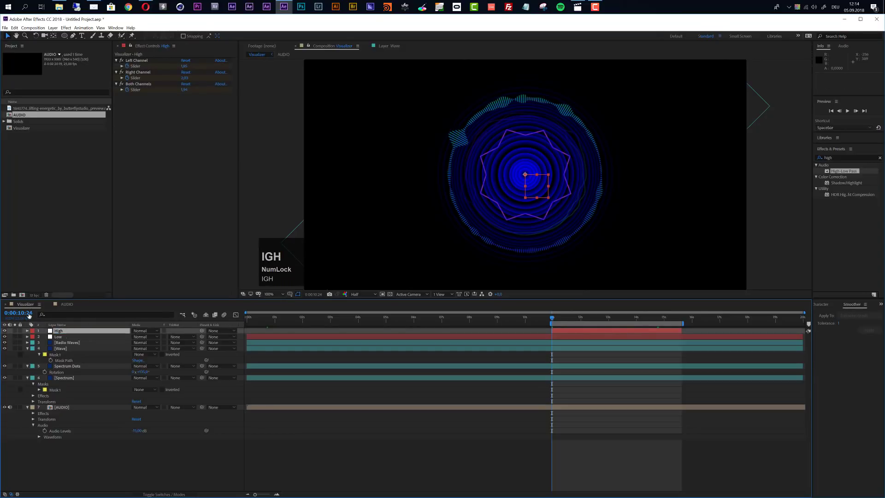
# Expand the effects of the High layer and select its Left Channel effect
pyautogui.click(27, 330)
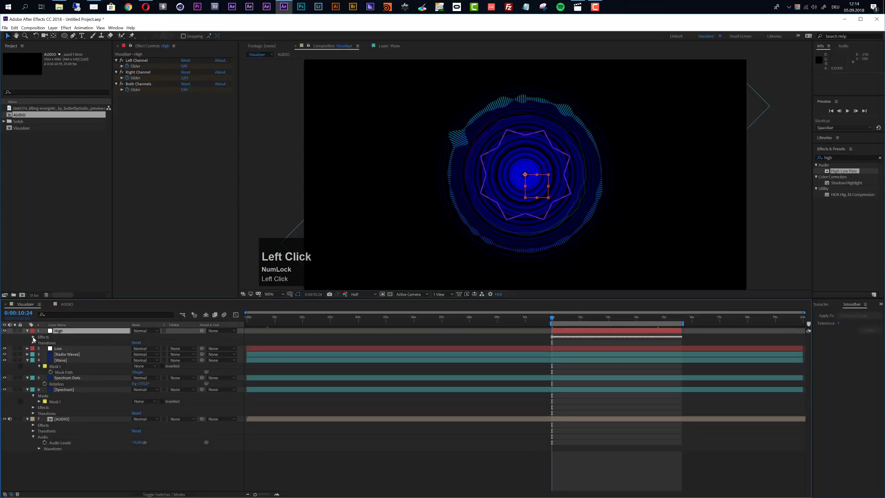
pyautogui.click(33, 337)
pyautogui.click(58, 344)
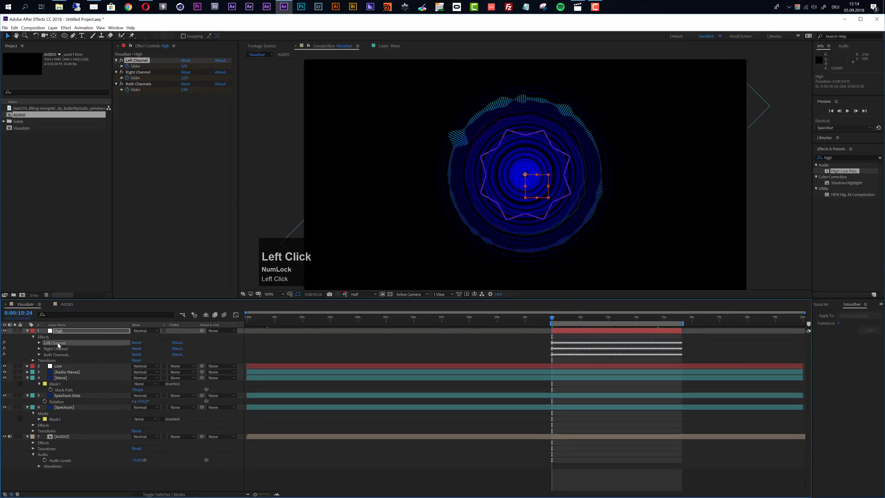
# Delete the Left Channel and Right Channel effects from the High layer and select the remaining Both Channels slider
pyautogui.press('Delete')
pyautogui.click(58, 344)
pyautogui.press('Delete')
pyautogui.click(40, 344)
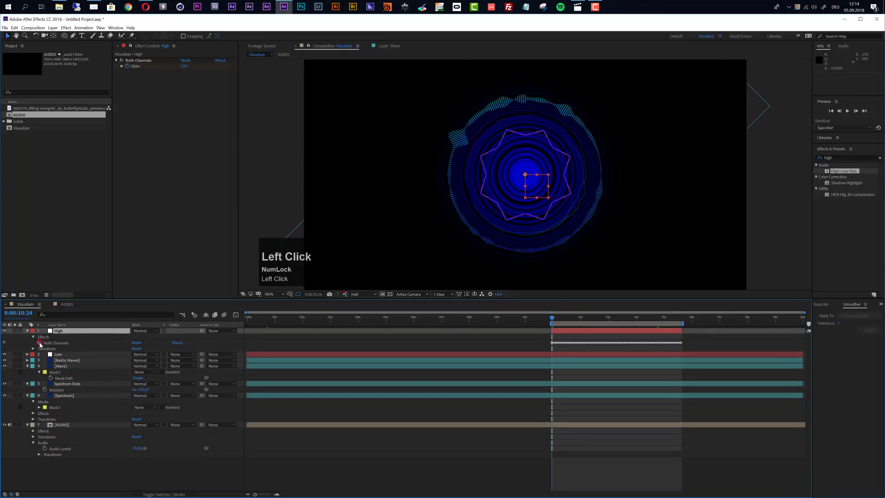
pyautogui.click(67, 349)
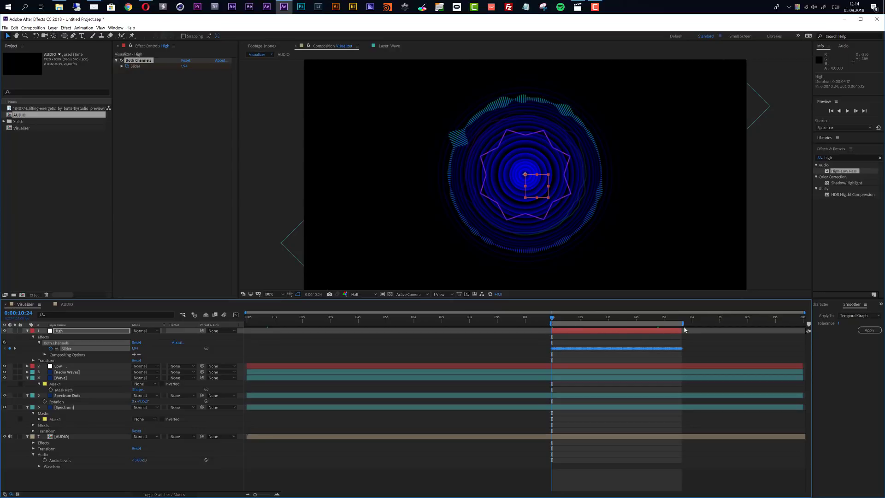
# Extend the work area over the whole composition and delete the short High layer
pyautogui.moveTo(552, 323); pyautogui.dragTo(246, 324)
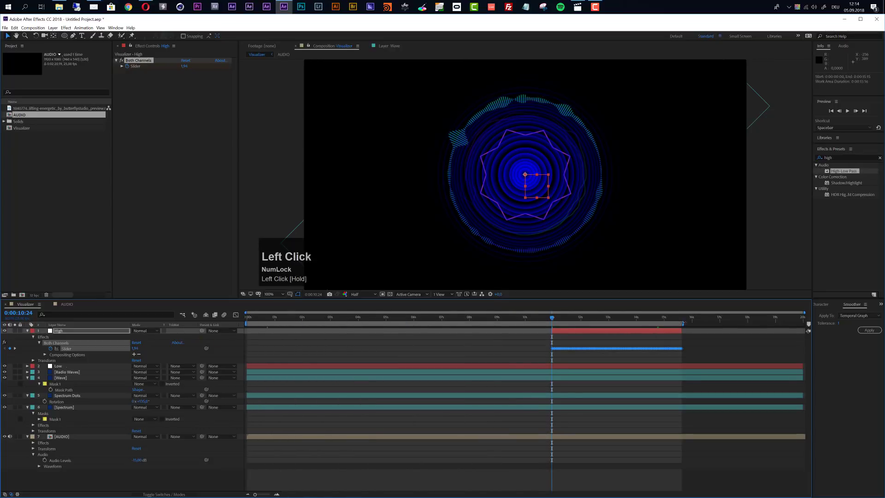
pyautogui.moveTo(683, 323); pyautogui.dragTo(803, 323)
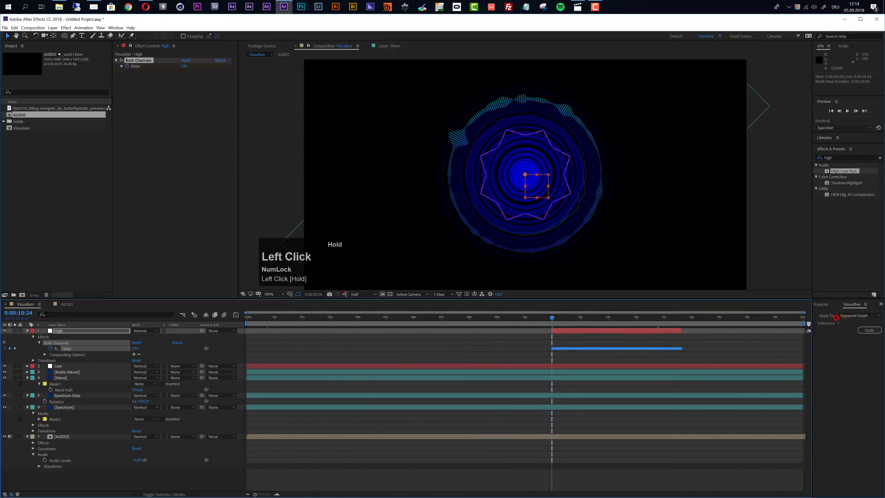
pyautogui.click(613, 334)
pyautogui.press('Delete')
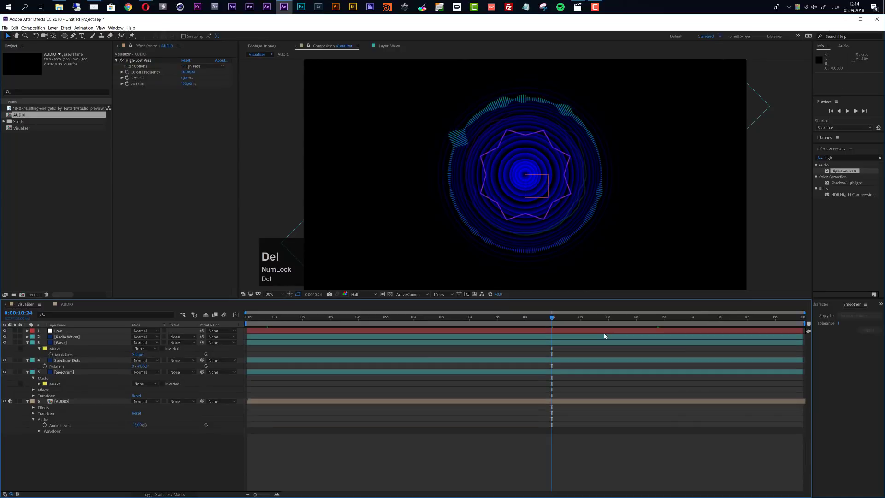
# Convert the AUDIO layer's audio to keyframes and rename the resulting amplitude layer High
pyautogui.click(59, 401)
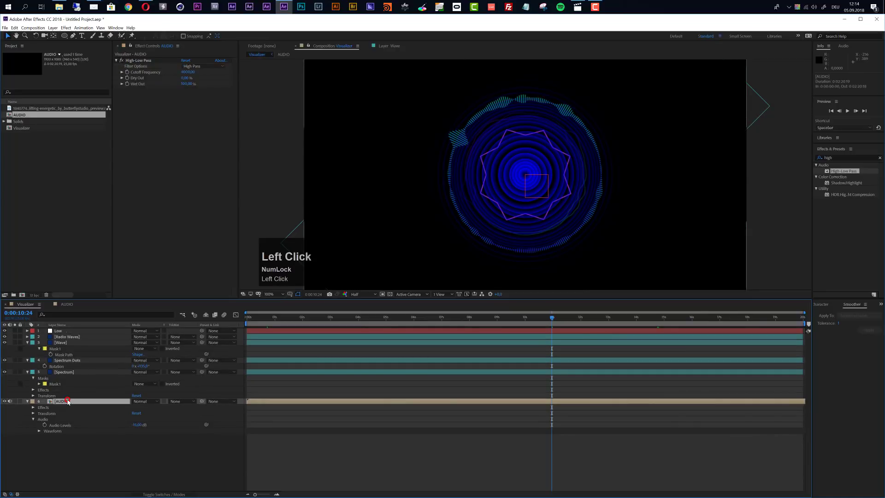
pyautogui.click(84, 28)
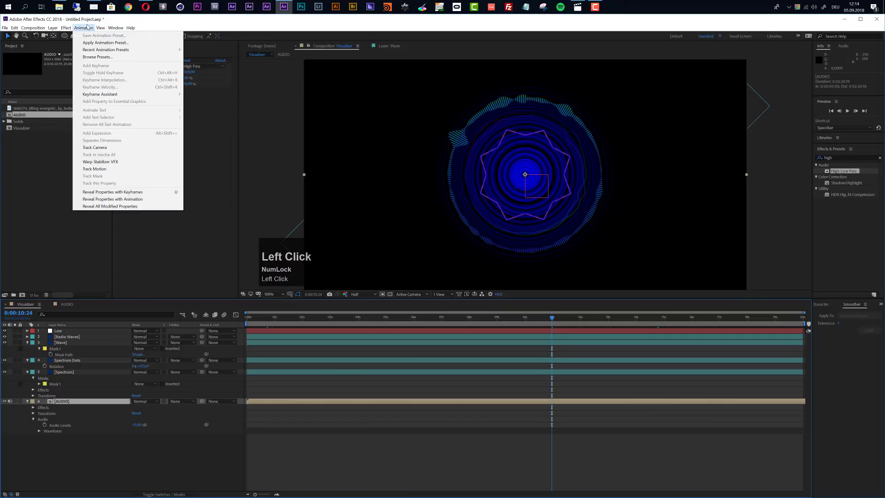
pyautogui.moveTo(118, 97)
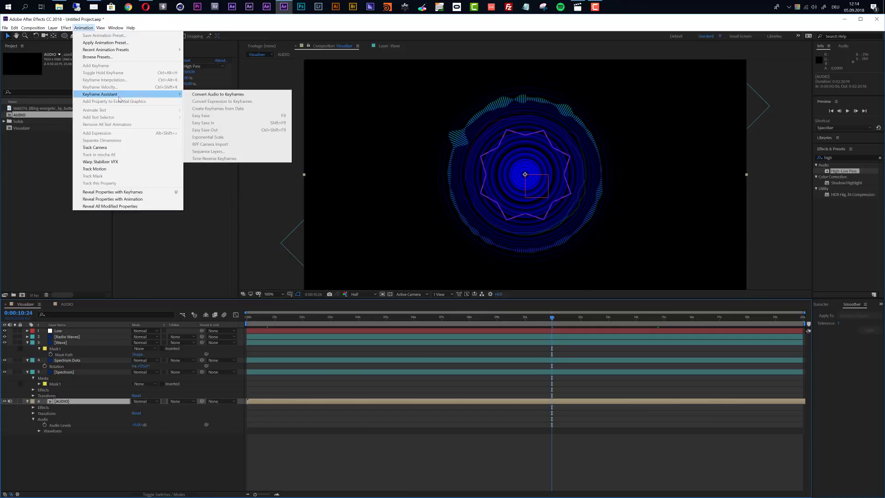
pyautogui.click(208, 95)
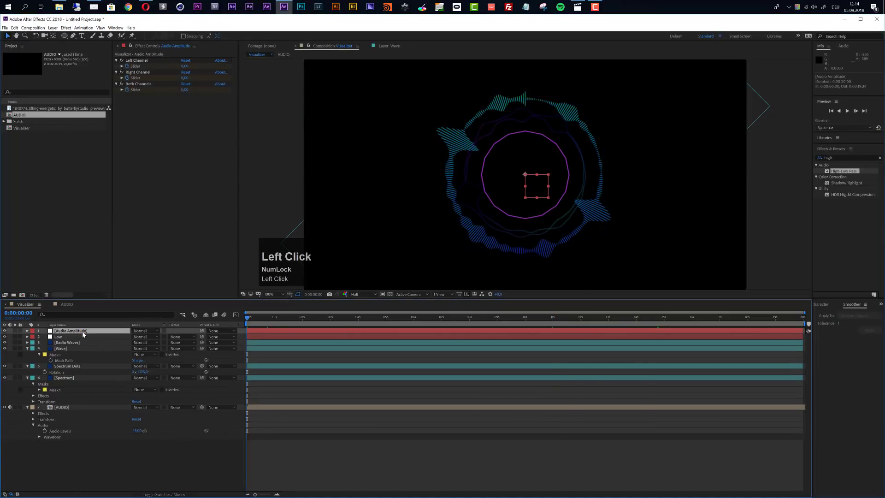
pyautogui.press('Return')
pyautogui.write('High')
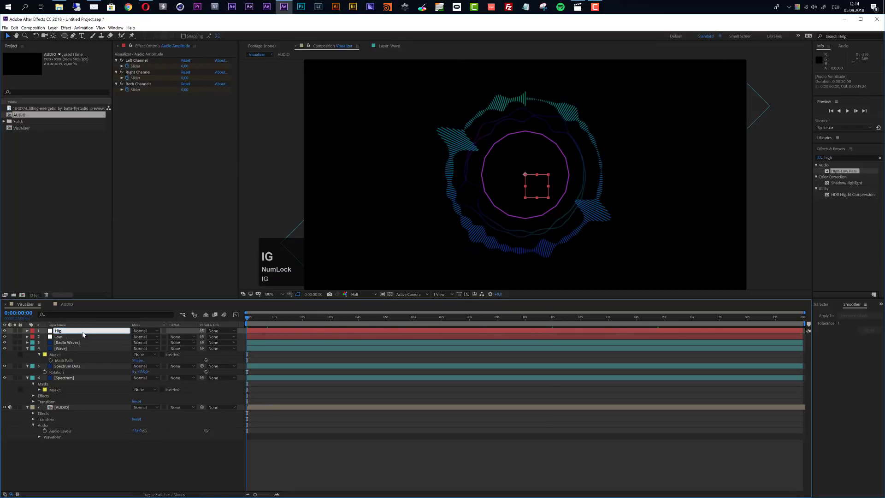
pyautogui.press('Return')
# Delete the Left Channel and Right Channel effects from the new High layer, keeping only Both Channels
pyautogui.press('e')
pyautogui.press('e')
pyautogui.press('e')
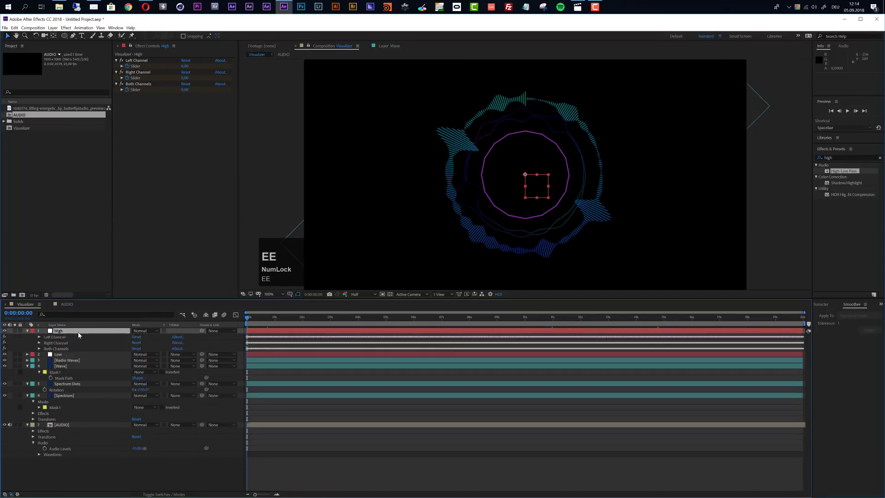
pyautogui.click(48, 339)
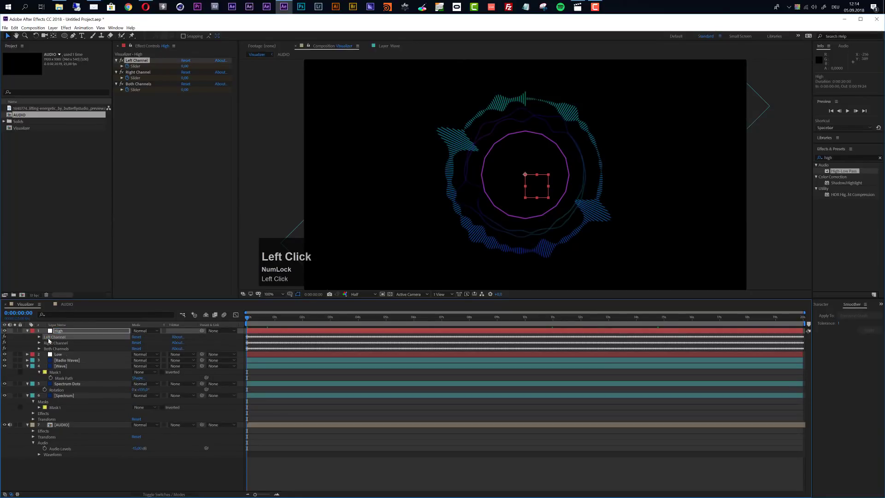
pyautogui.press('Delete')
pyautogui.click(54, 339)
pyautogui.press('Delete')
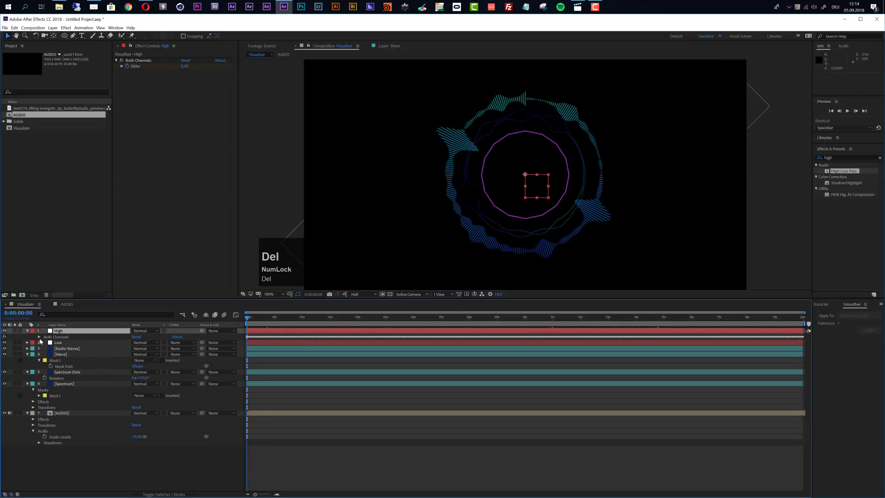
# Compare the Both Channels slider curves of the High and Low layers in the graph view
pyautogui.click(39, 337)
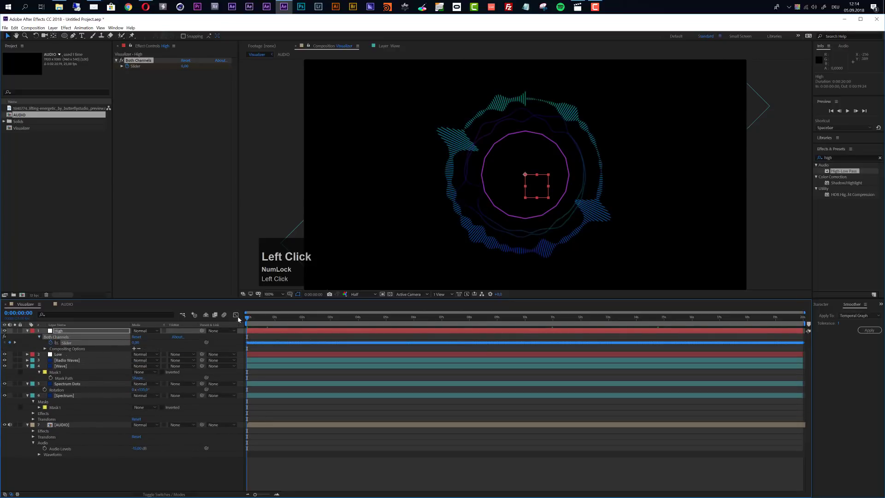
pyautogui.click(236, 315)
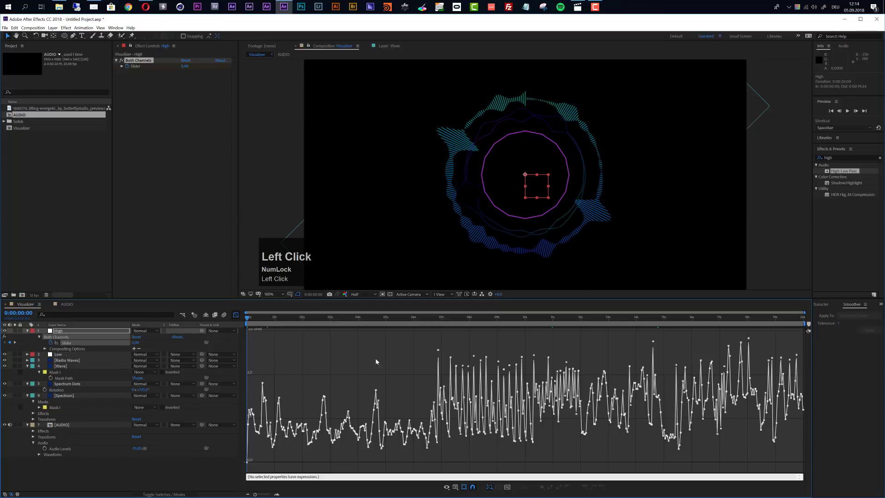
pyautogui.click(27, 354)
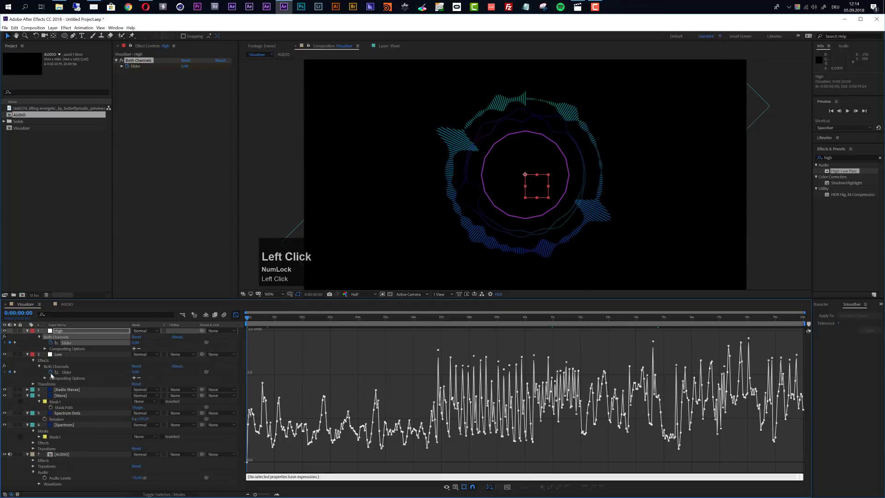
pyautogui.click(65, 373)
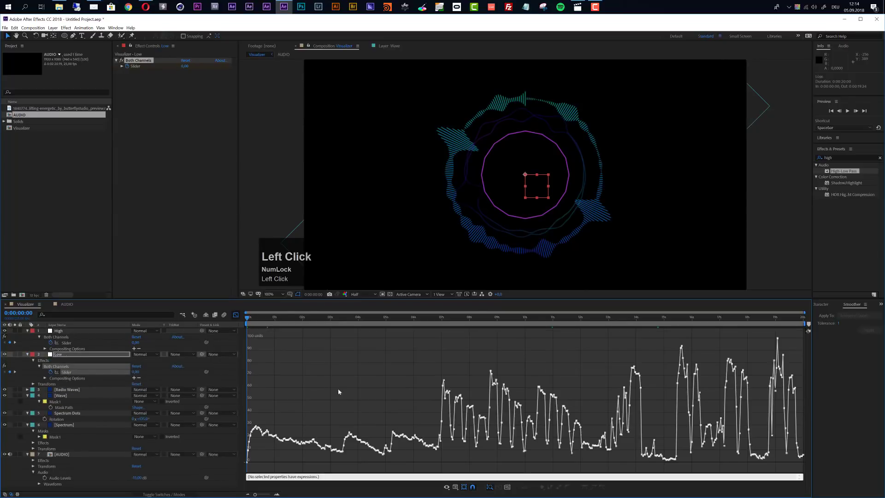
pyautogui.click(66, 343)
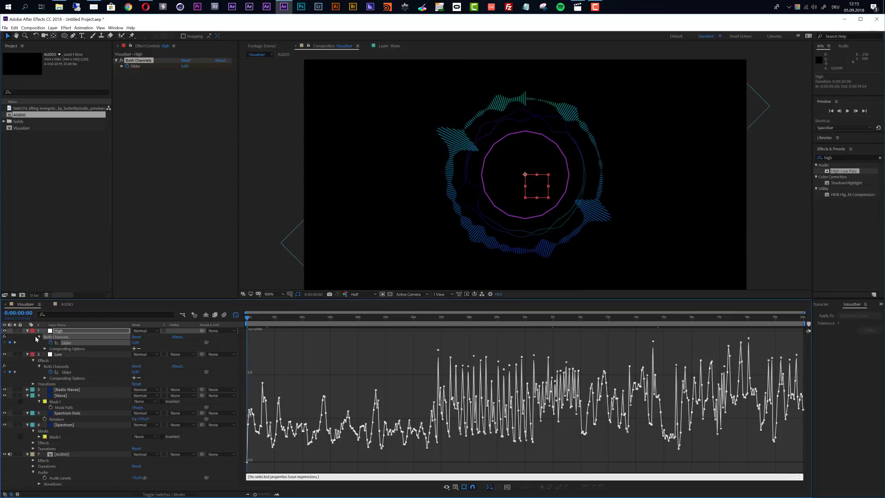
pyautogui.click(12, 478)
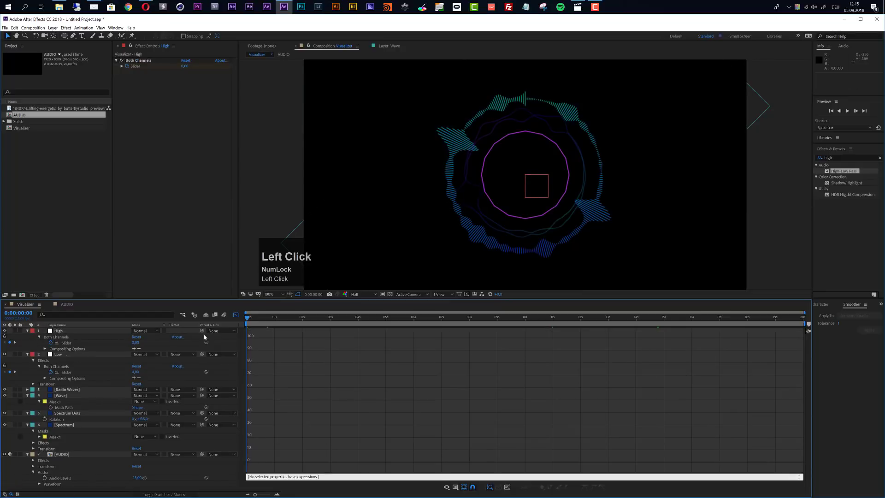
pyautogui.click(236, 314)
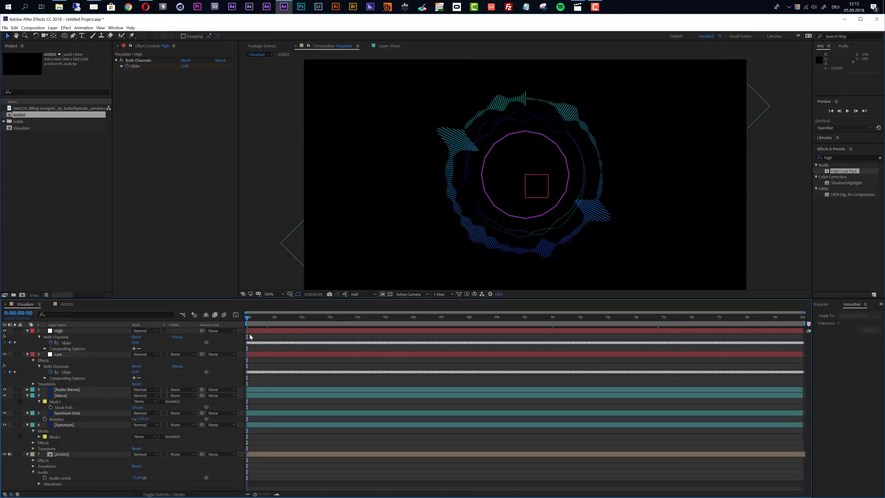
# Create a solid named Particles High and place it directly below the Low layer
pyautogui.click(12, 443)
pyautogui.hotkey('ctrl', 'y')
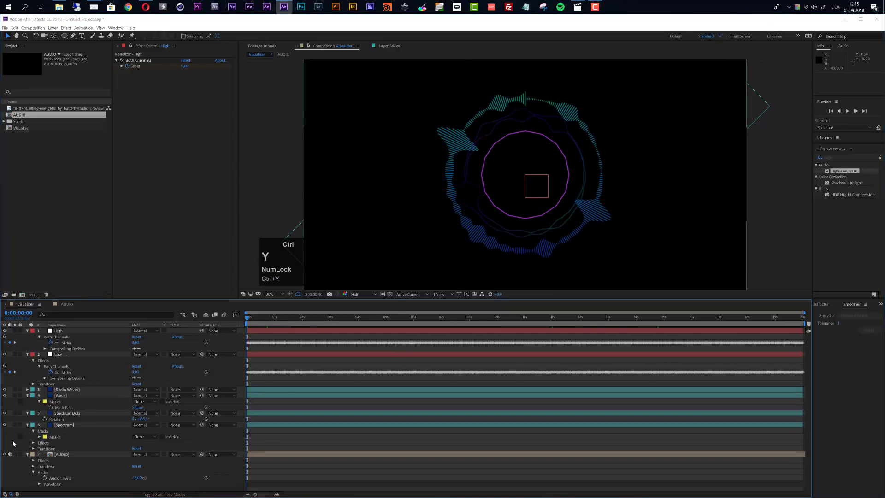
pyautogui.click(92, 57)
pyautogui.moveTo(93, 54); pyautogui.dragTo(18, 59)
pyautogui.write('Particles Hi')
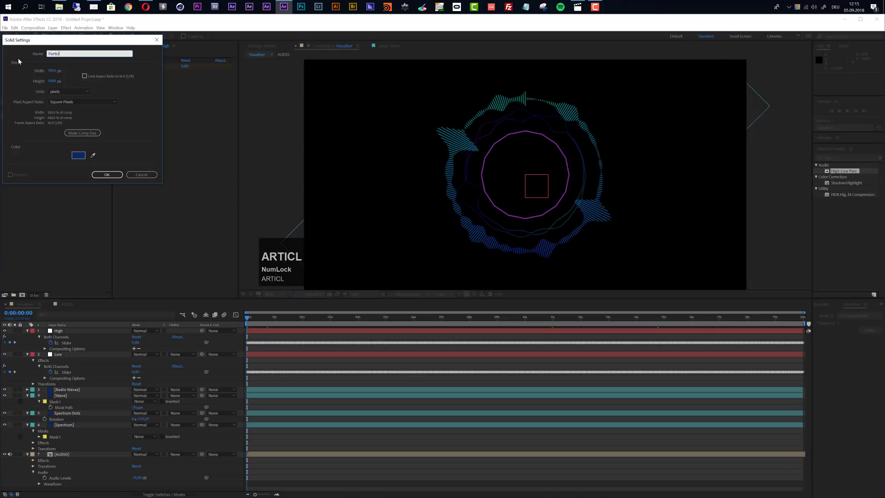
pyautogui.write('gh')
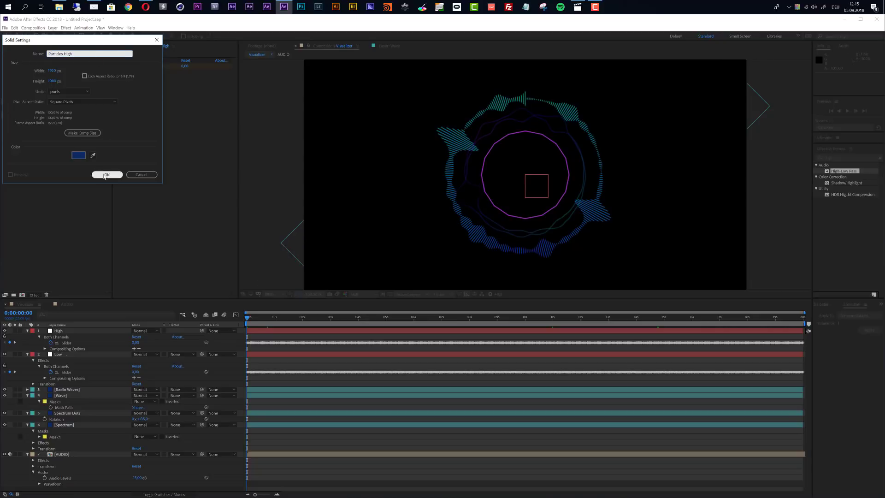
pyautogui.click(106, 175)
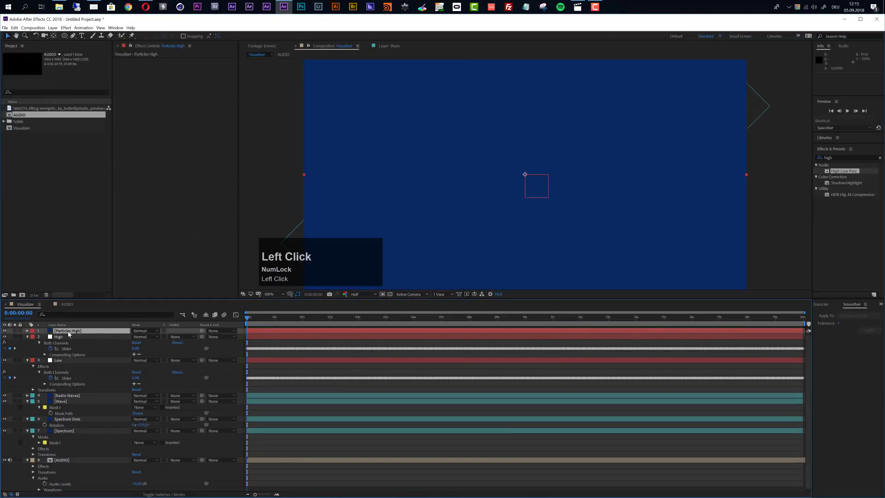
pyautogui.moveTo(68, 332); pyautogui.dragTo(73, 391)
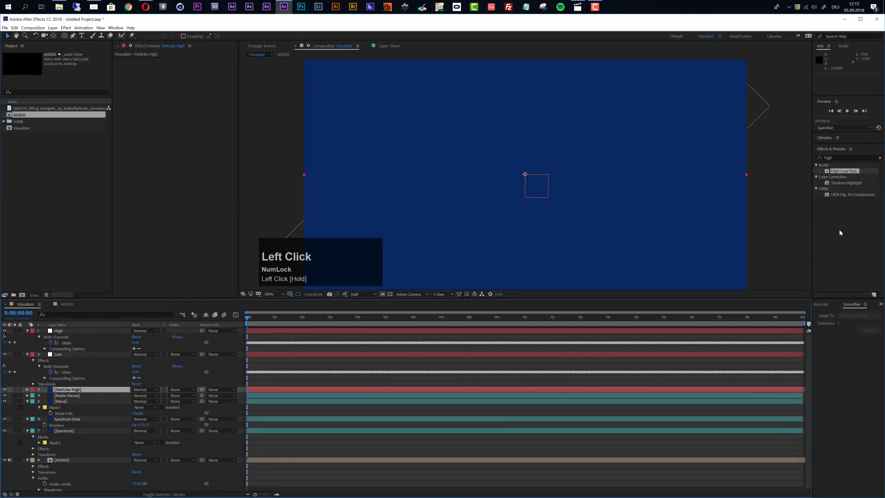
# Apply CC Particle World to the Particles High layer and preview the particles at 0:00:03:23
pyautogui.click(846, 157)
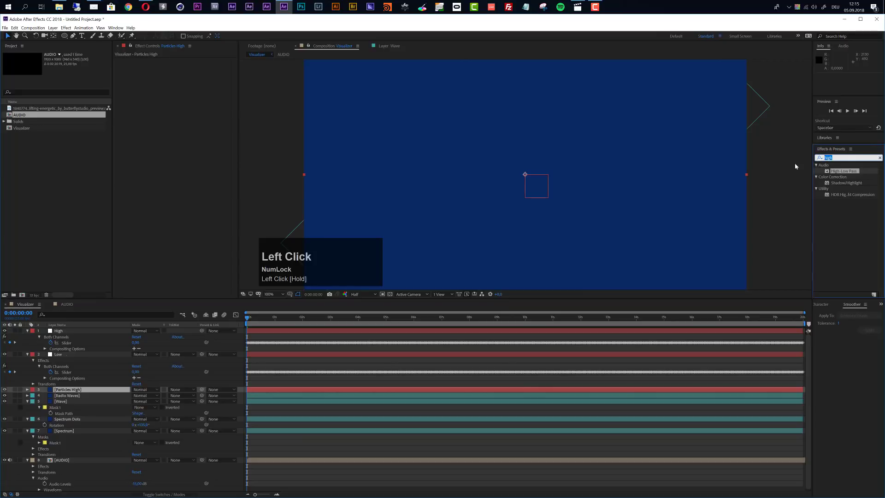
pyautogui.write('cc p')
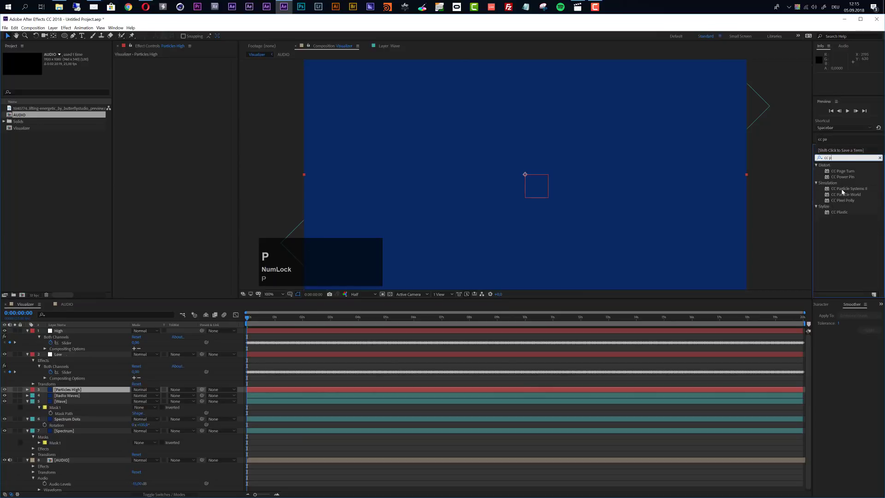
pyautogui.moveTo(844, 195); pyautogui.dragTo(104, 390)
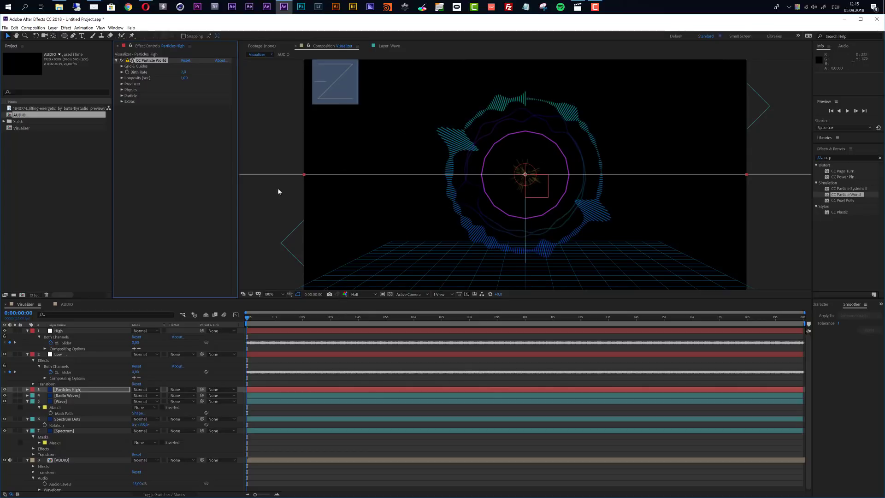
pyautogui.moveTo(315, 320); pyautogui.dragTo(356, 320)
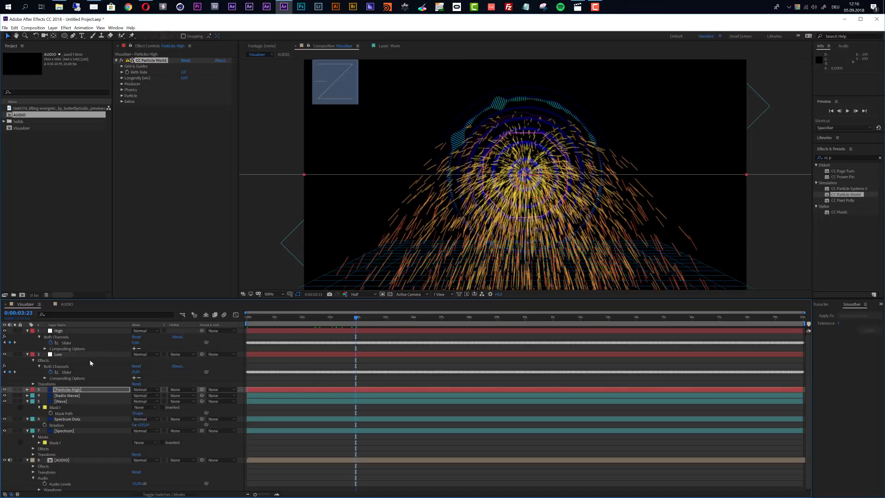
# Turn off the Position, Radius, Motion Path and Grid guides of CC Particle World on Particles High
pyautogui.click(87, 390)
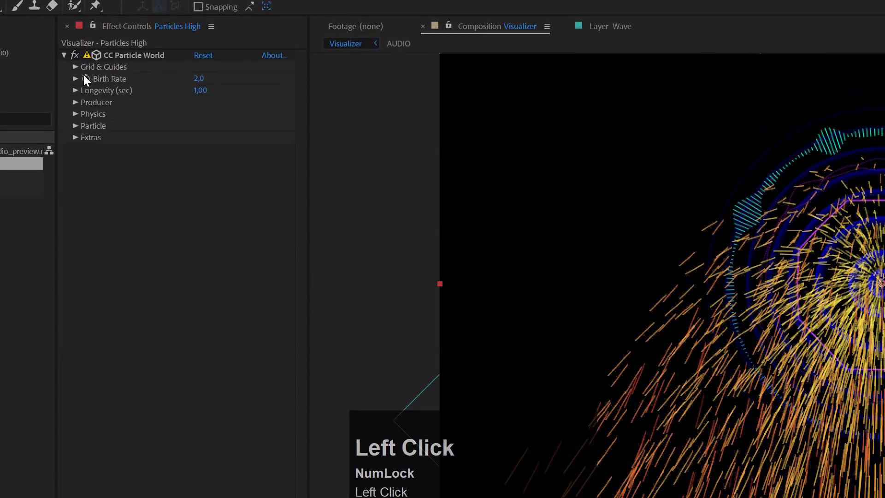
pyautogui.click(74, 67)
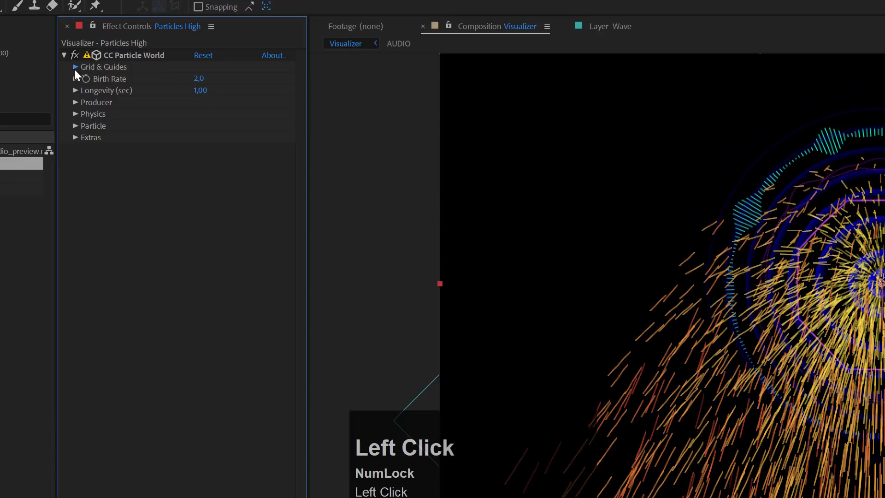
pyautogui.click(198, 79)
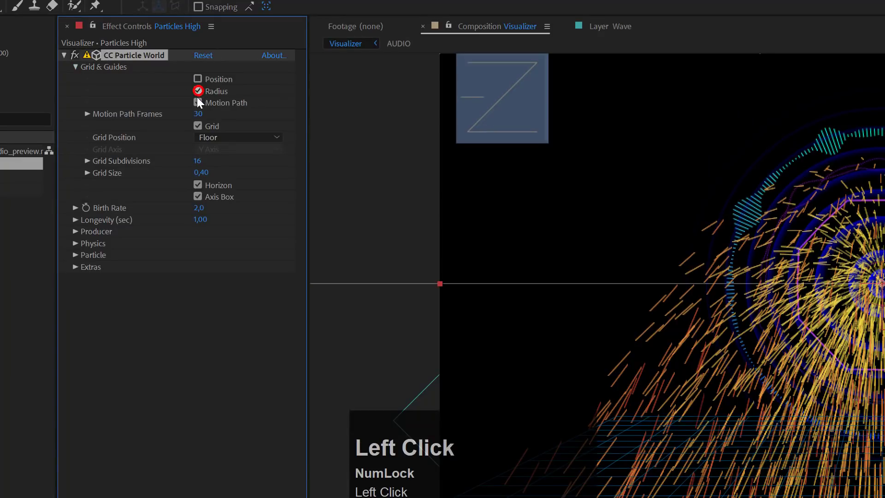
pyautogui.click(198, 102)
pyautogui.click(198, 125)
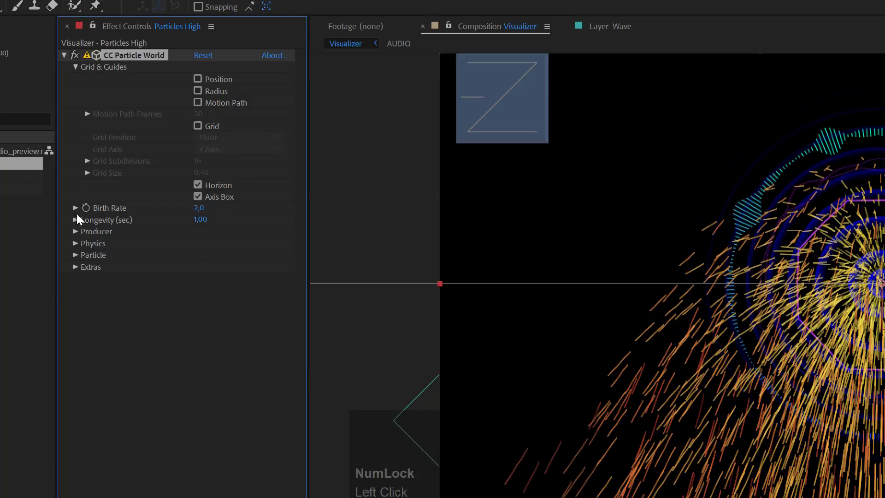
# Set the Gravity of CC Particle World on Particles High to 0 and preview the particles along the timeline
pyautogui.click(75, 243)
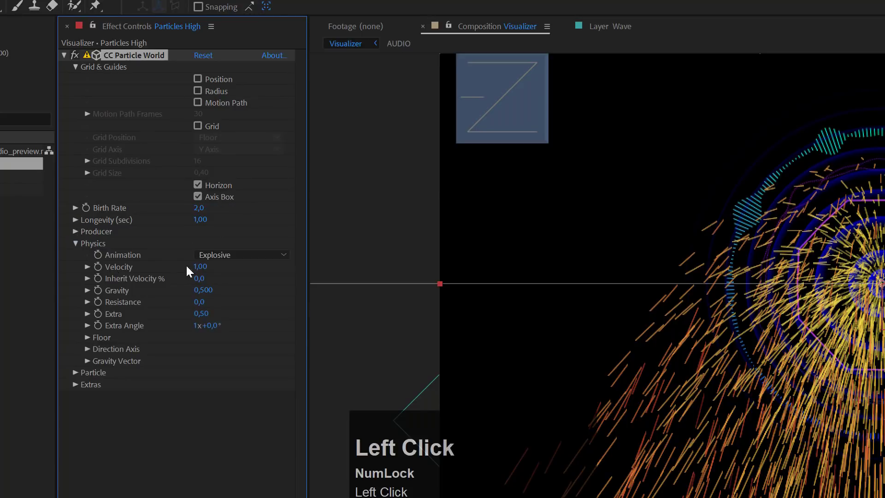
pyautogui.click(201, 289)
pyautogui.write('0')
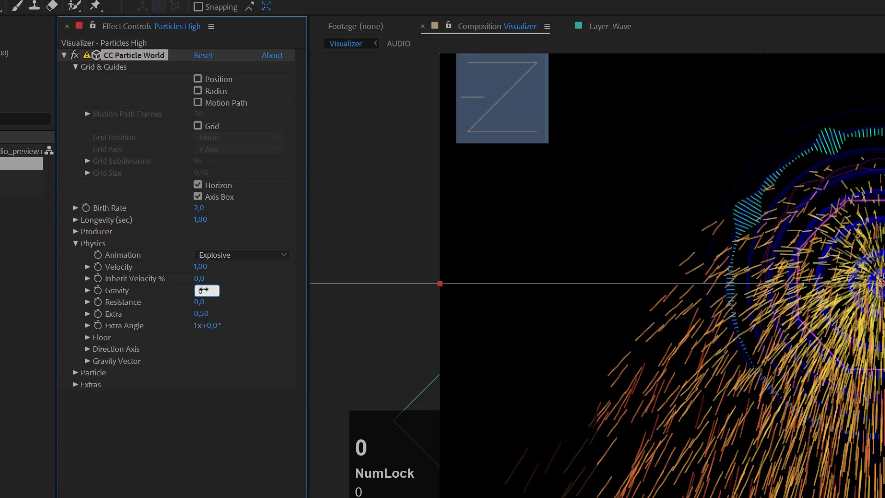
pyautogui.press('Return')
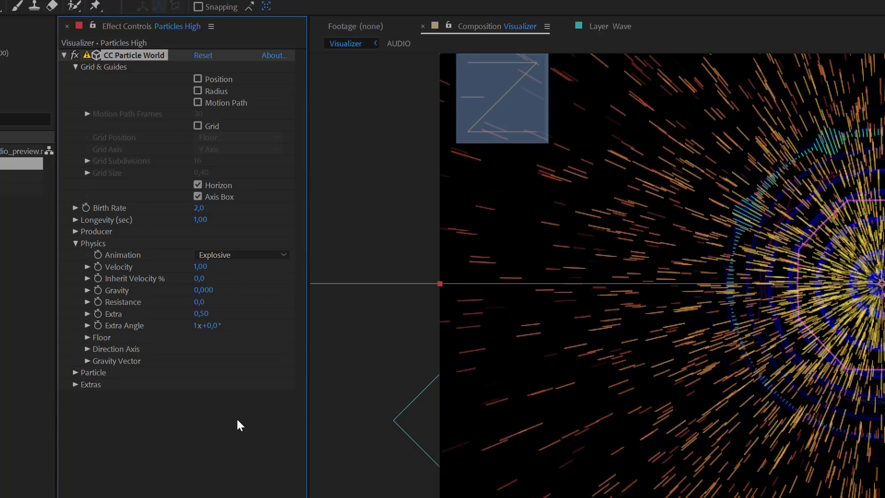
pyautogui.moveTo(461, 497); pyautogui.dragTo(512, 497)
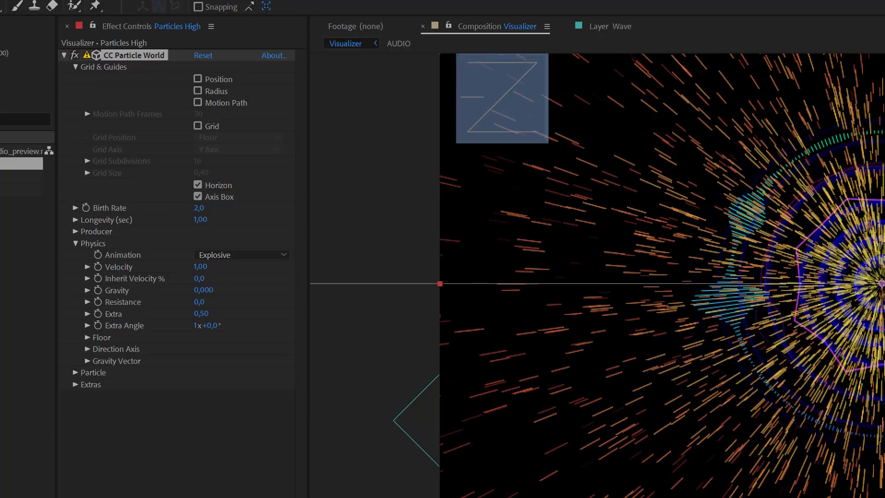
# Link the Birth Rate of Particles High by expression to the High layer's Both Channels Slider and preview the animation
pyautogui.keyDown('alt'); pyautogui.click(86, 207); pyautogui.keyUp('alt')
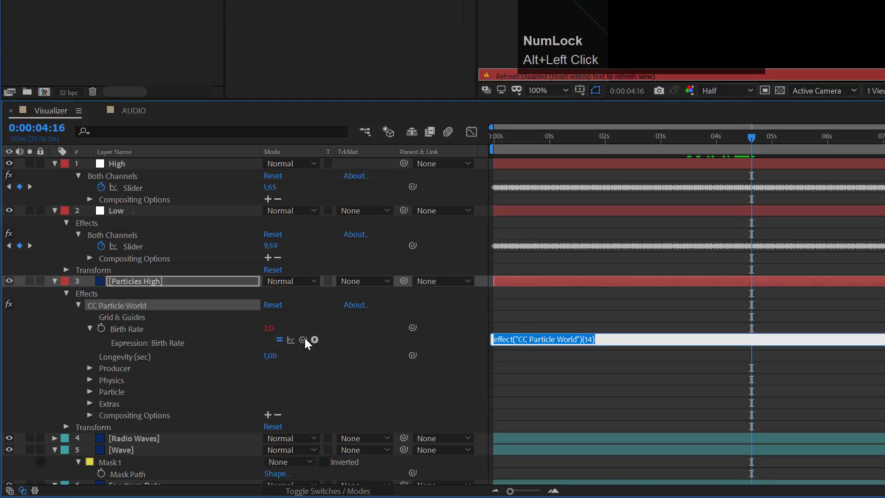
pyautogui.moveTo(303, 340); pyautogui.dragTo(133, 187)
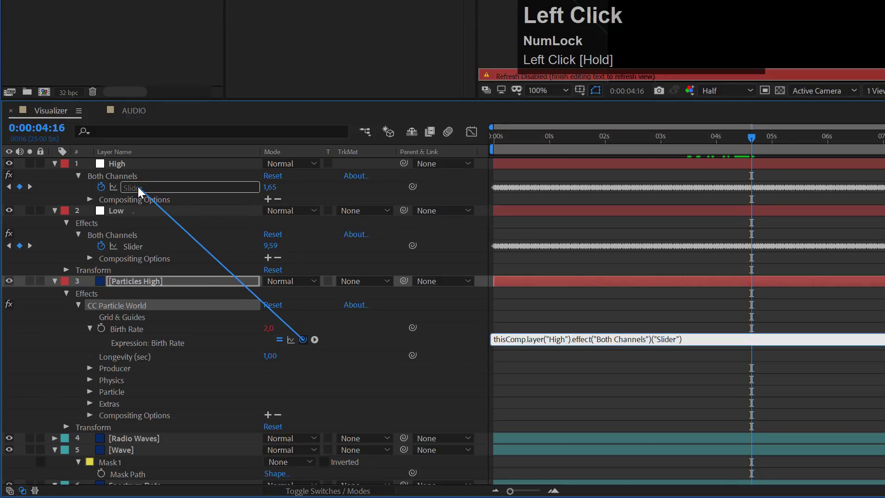
pyautogui.click(442, 369)
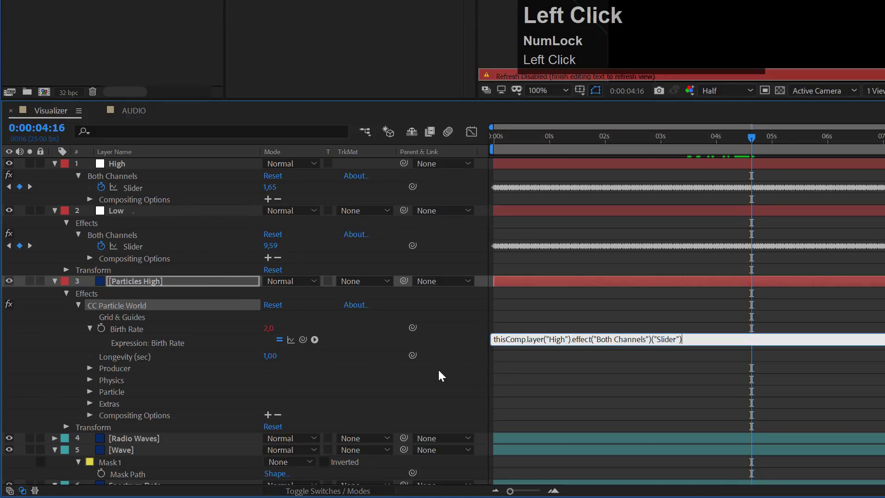
pyautogui.click(599, 136)
pyautogui.moveTo(527, 170); pyautogui.dragTo(766, 184)
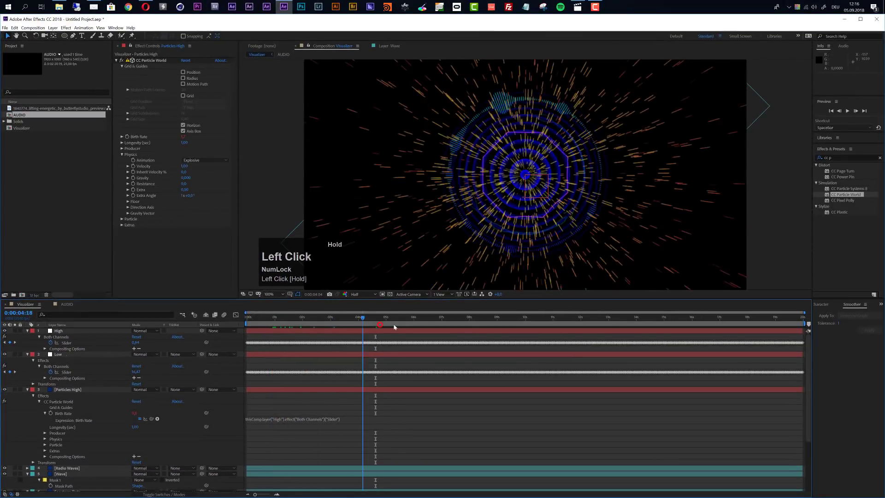
pyautogui.moveTo(422, 326); pyautogui.dragTo(442, 324)
pyautogui.moveTo(469, 324); pyautogui.dragTo(517, 330)
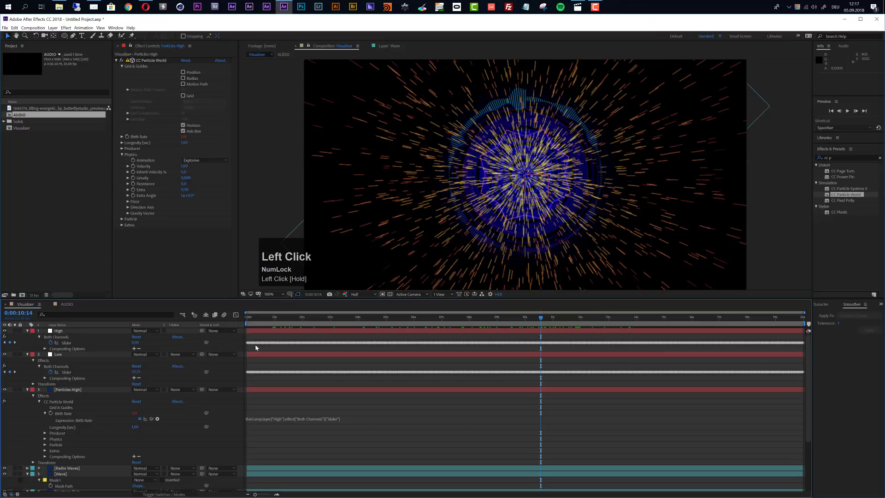
# Scale all of the High layer's Both Channels Slider keyframes up to a peak just below 100 units and preview the particles
pyautogui.click(66, 343)
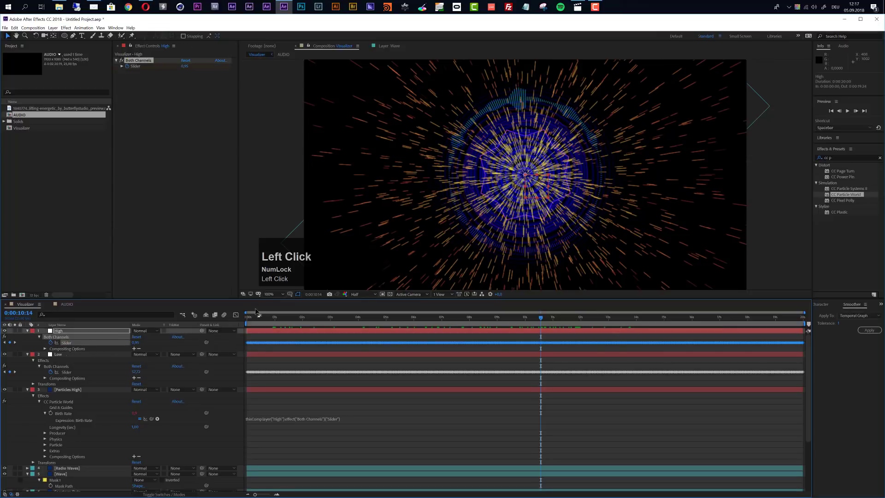
pyautogui.click(237, 315)
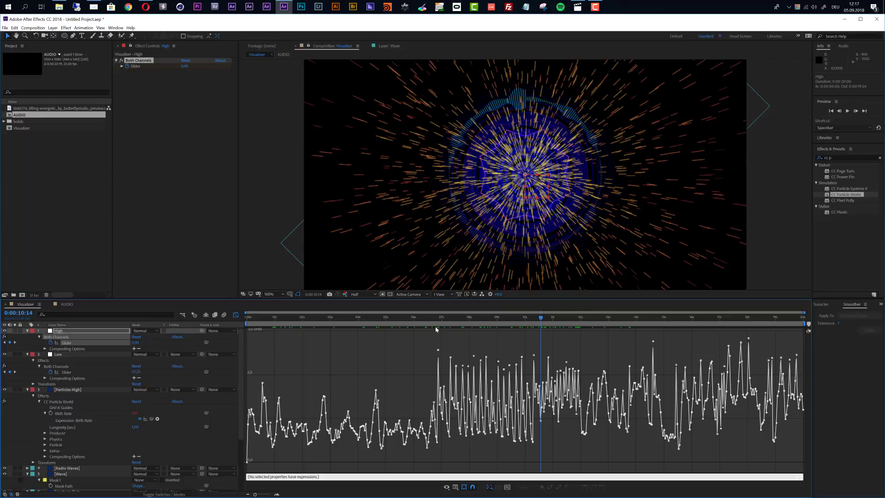
pyautogui.click(66, 343)
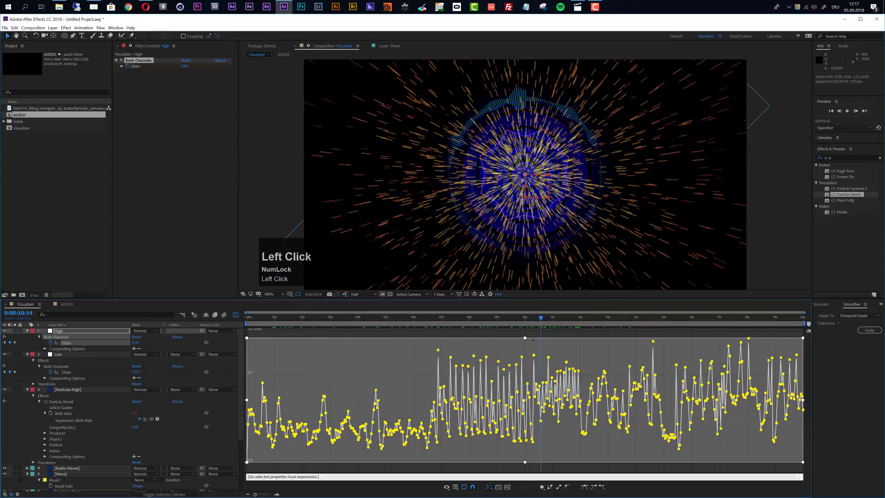
pyautogui.moveTo(533, 339); pyautogui.dragTo(509, 439)
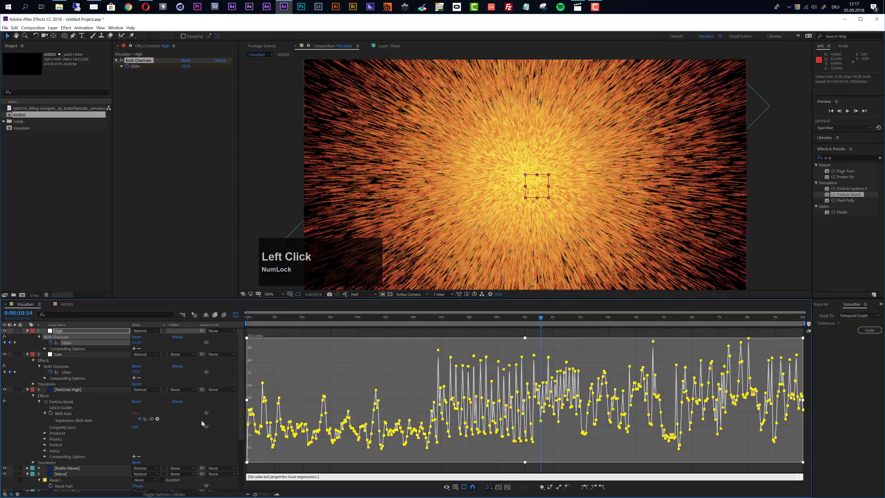
pyautogui.moveTo(265, 319); pyautogui.dragTo(466, 315)
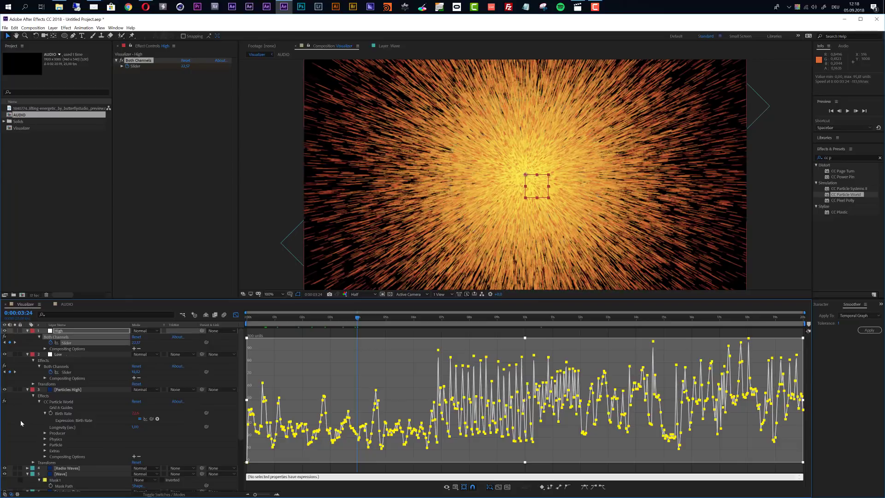
# Append *0.1 to the Birth Rate expression of Particles High and preview the particles up to 0:00:08:00
pyautogui.click(236, 315)
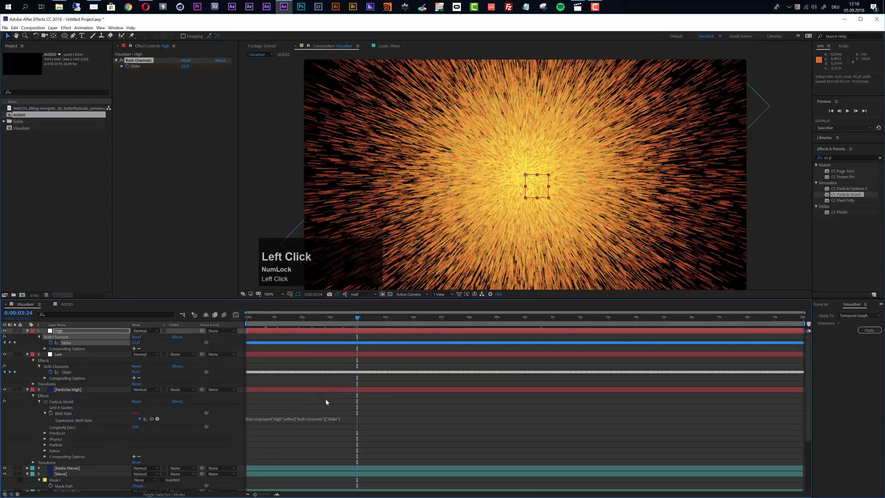
pyautogui.click(343, 419)
pyautogui.click(344, 418)
pyautogui.write('*10')
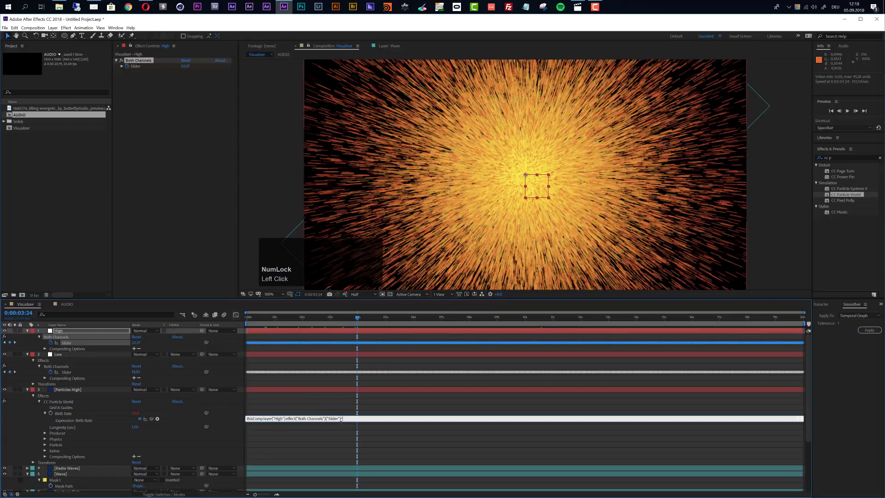
pyautogui.press('BackSpace')
pyautogui.press('BackSpace')
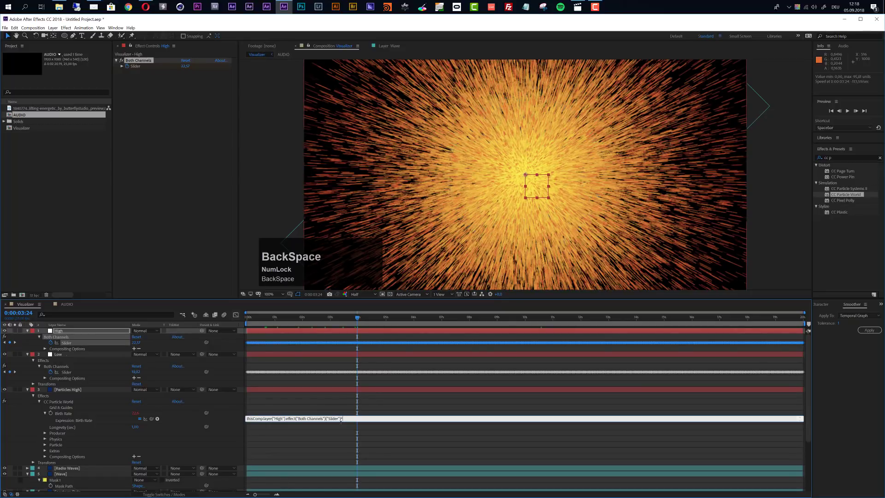
pyautogui.write('0')
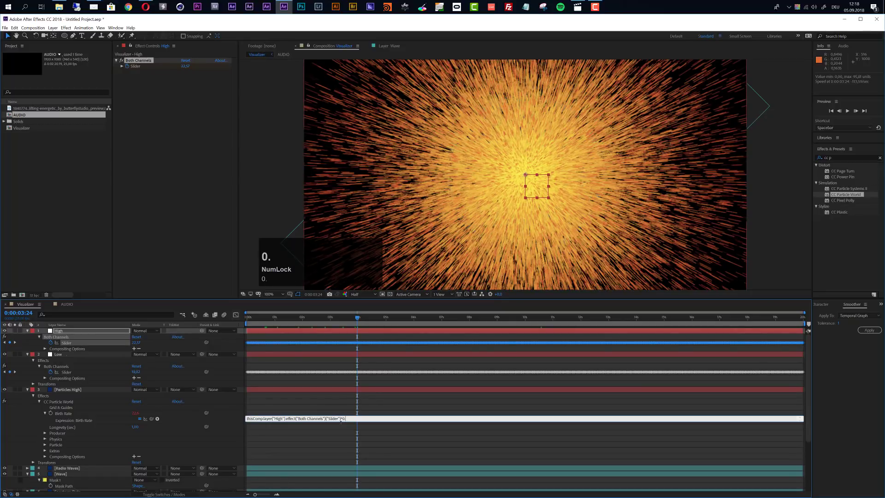
pyautogui.write('.1')
pyautogui.click(340, 422)
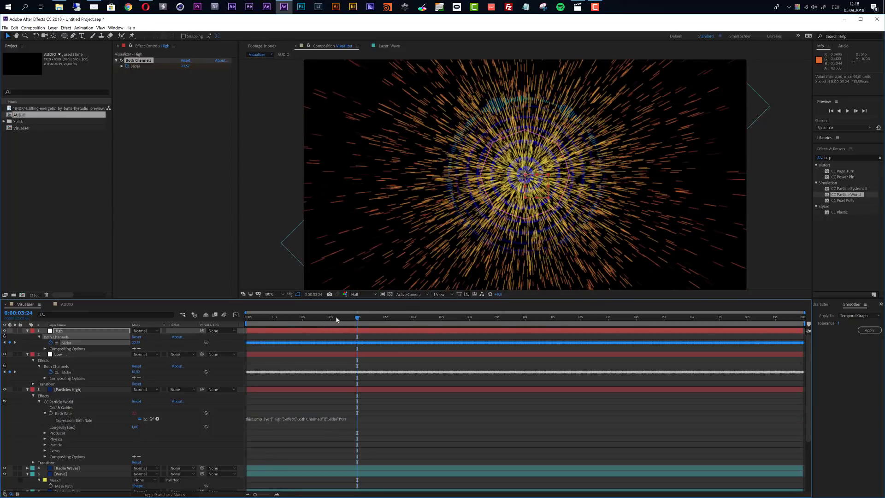
pyautogui.moveTo(336, 318); pyautogui.dragTo(469, 332)
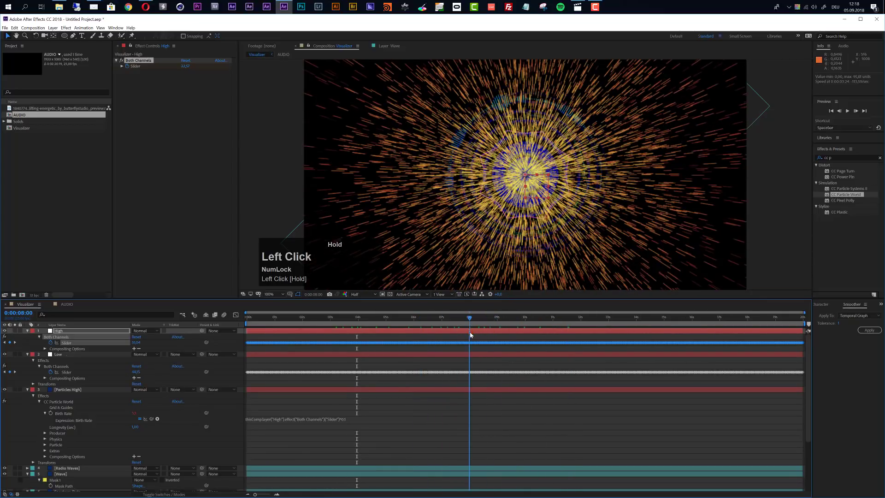
# Try Resistance values of 5, 3 and 4 for CC Particle World on Particles High
pyautogui.click(68, 390)
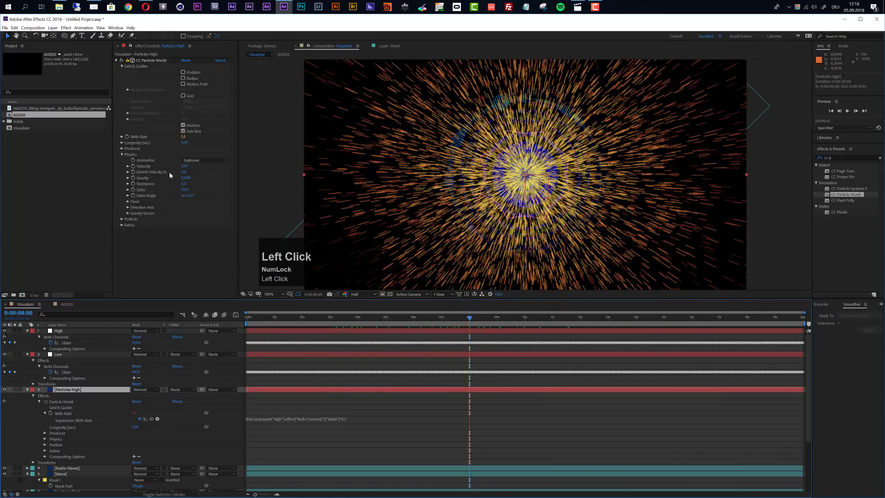
pyautogui.click(183, 184)
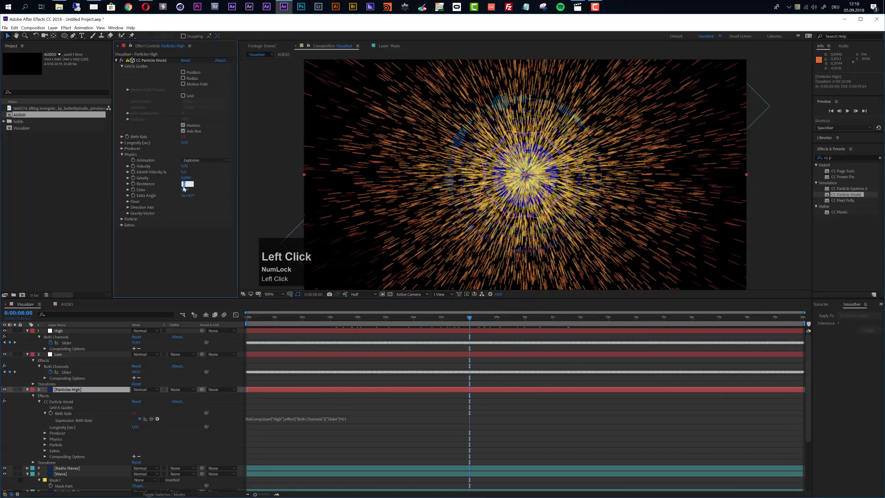
pyautogui.write('5')
pyautogui.press('Return')
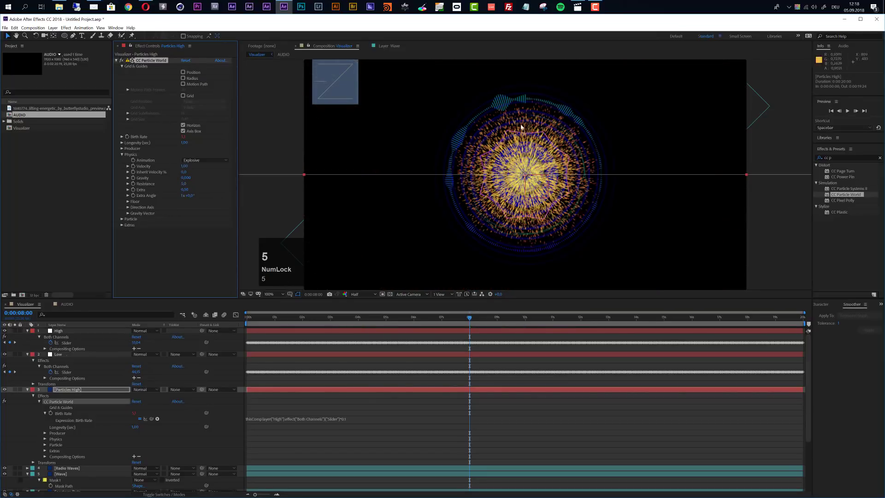
pyautogui.click(185, 184)
pyautogui.write('3')
pyautogui.press('Return')
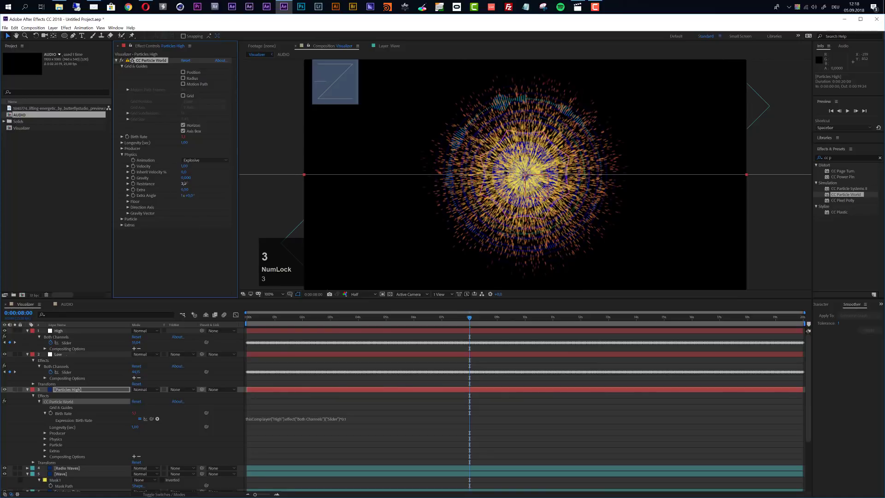
pyautogui.click(184, 184)
pyautogui.write('4')
pyautogui.press('Return')
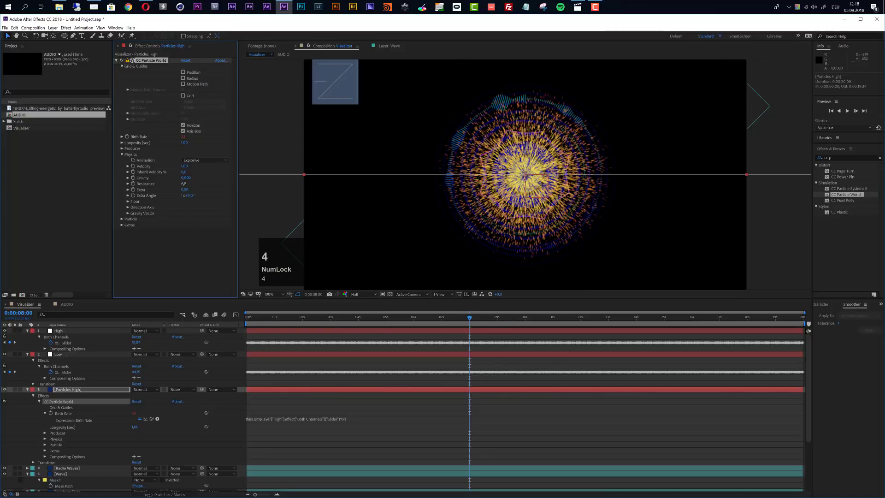
# Set the Resistance of CC Particle World to 2 and preview the particles up to 0:00:06:15
pyautogui.click(184, 183)
pyautogui.write('2')
pyautogui.press('Return')
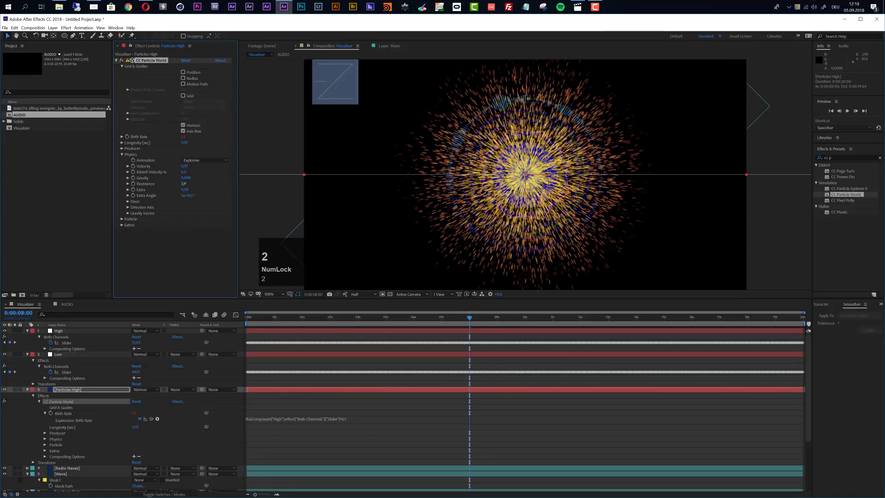
pyautogui.moveTo(381, 320); pyautogui.dragTo(430, 319)
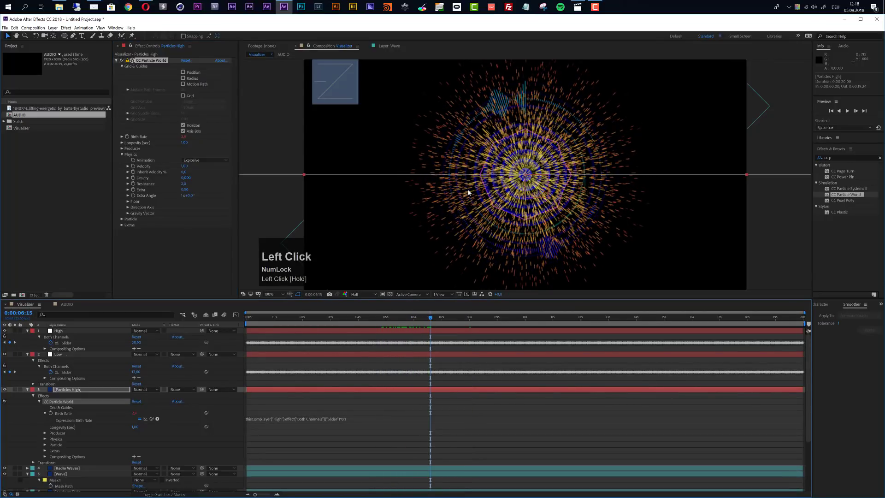
# Try a Longevity of 0.5 sec for the particles, set it to 0.75 sec, and preview the animation
pyautogui.click(184, 143)
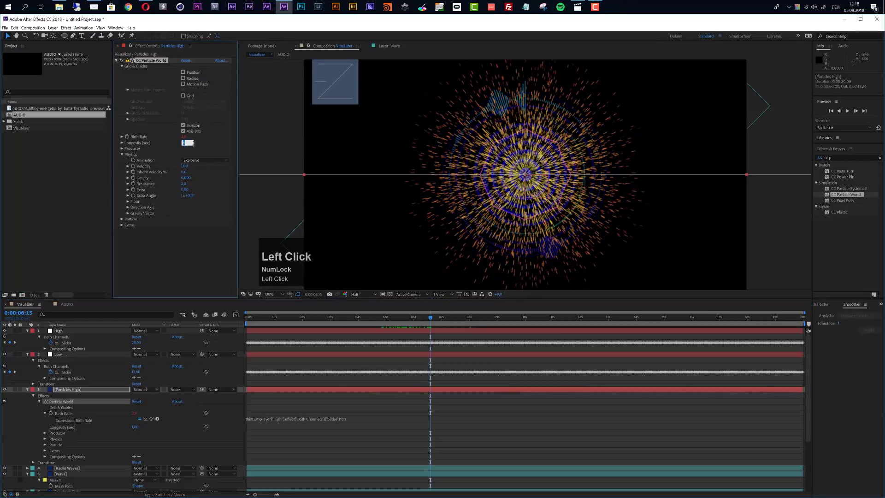
pyautogui.write('0')
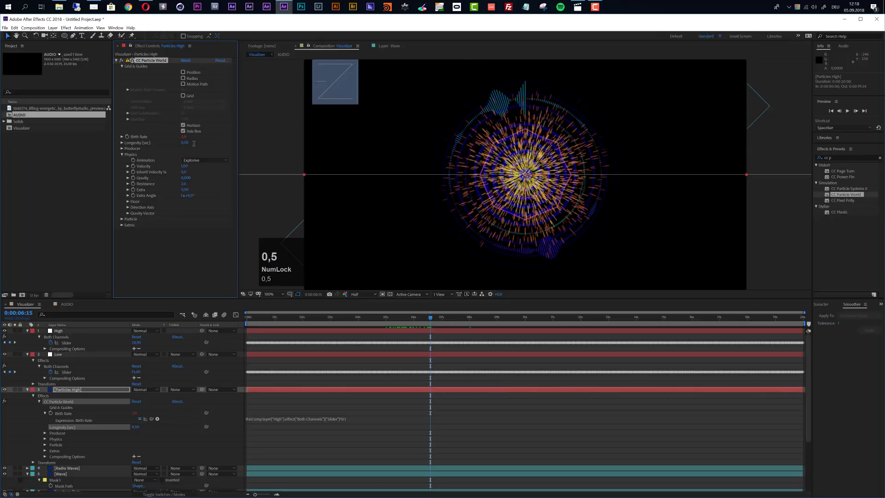
pyautogui.click(184, 143)
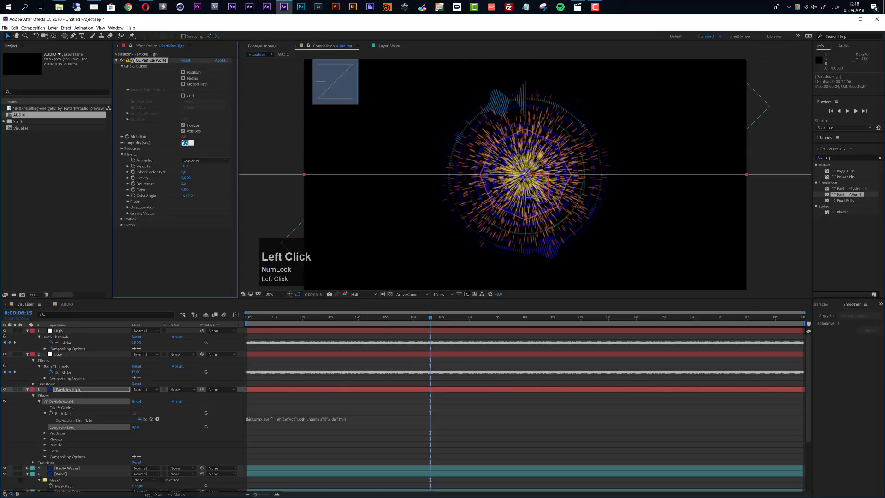
pyautogui.write('0,')
pyautogui.press('Return')
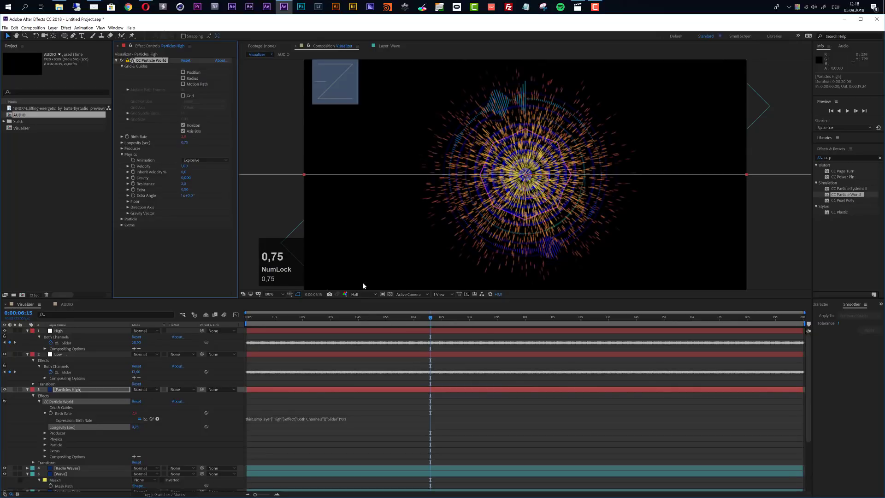
pyautogui.moveTo(374, 319); pyautogui.dragTo(451, 324)
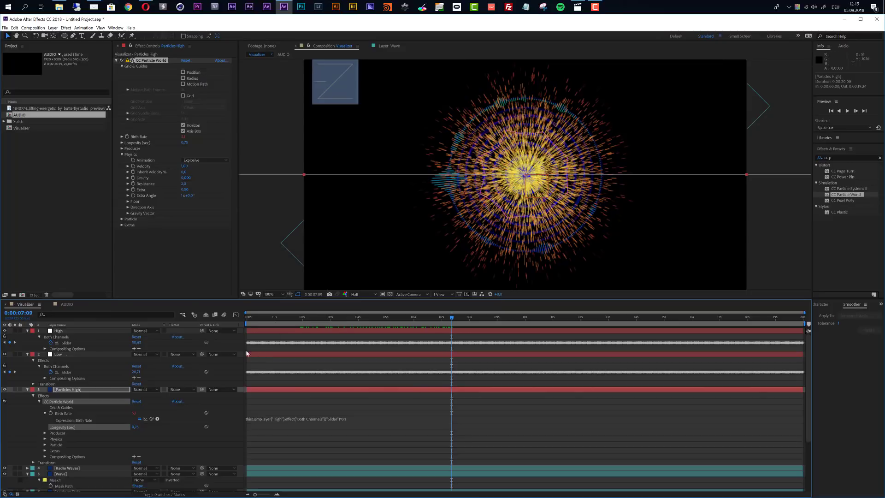
# Try a multiplier of 0.05 for the Birth Rate expression of Particles High and preview the particles up to 0:00:09:02
pyautogui.click(66, 343)
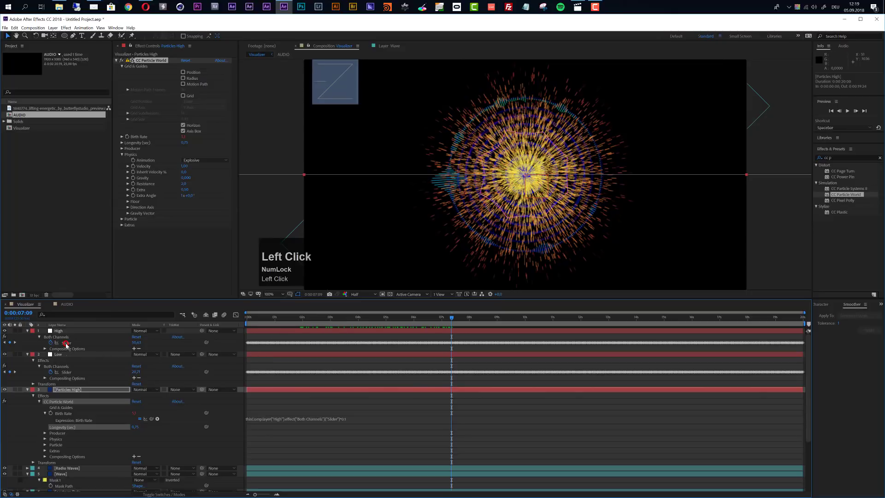
pyautogui.click(235, 314)
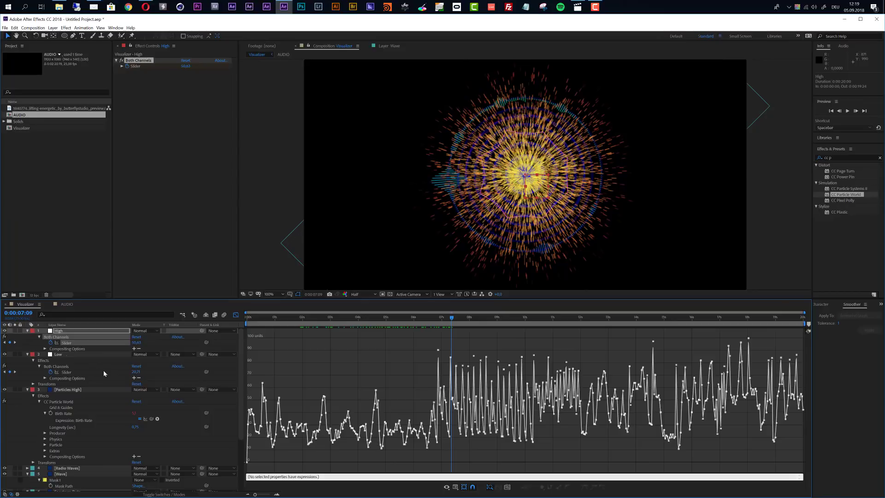
pyautogui.click(61, 416)
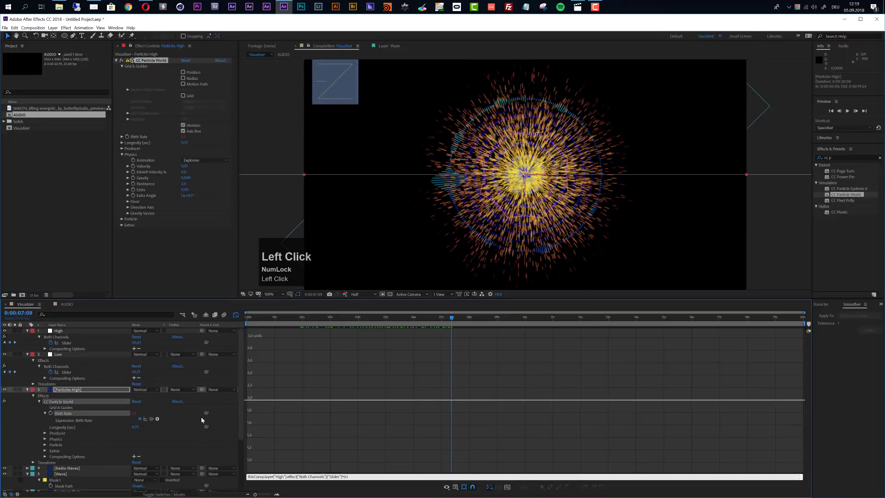
pyautogui.click(233, 314)
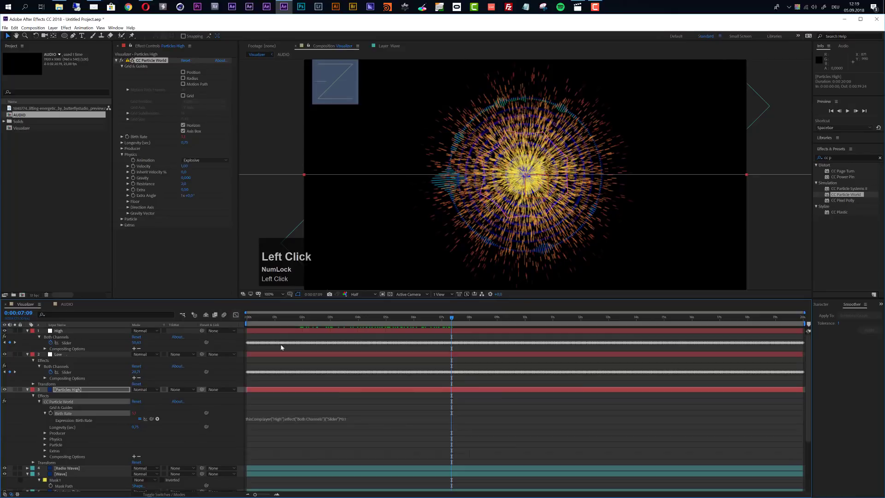
pyautogui.click(355, 420)
pyautogui.click(355, 419)
pyautogui.press('BackSpace')
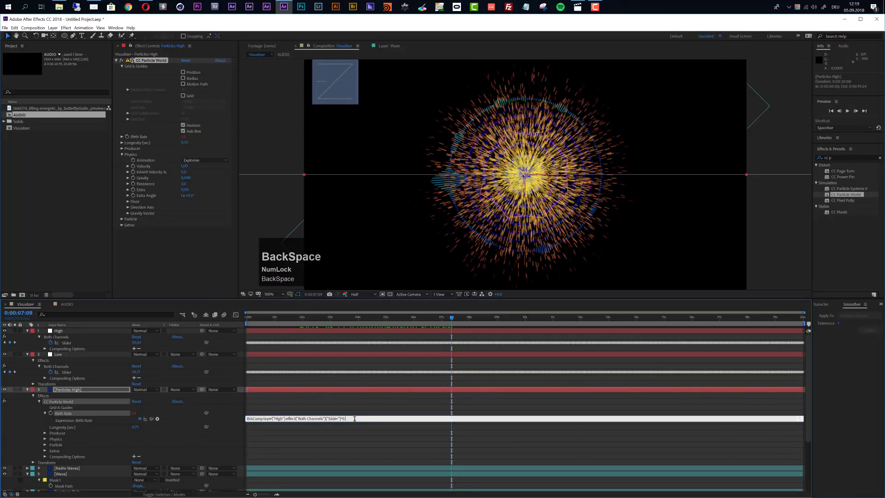
pyautogui.write('0')
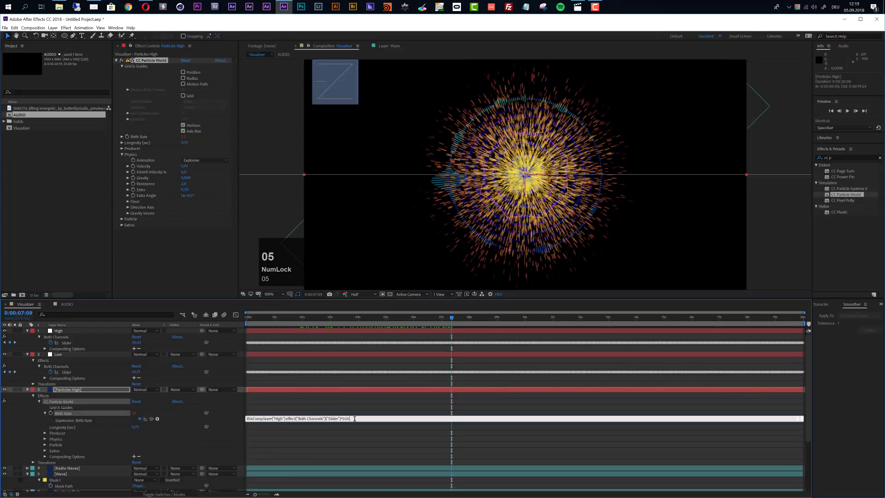
pyautogui.write('5')
pyautogui.press('KP_Enter')
pyautogui.moveTo(331, 318); pyautogui.dragTo(499, 333)
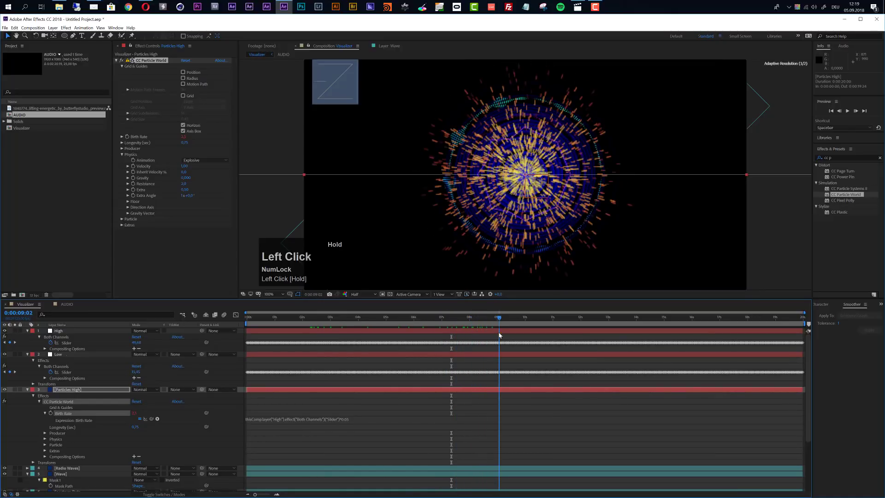
# Try a multiplier of 0.02 for the Birth Rate expression of Particles High and preview up to 0:00:13:10
pyautogui.click(349, 421)
pyautogui.click(351, 418)
pyautogui.press('BackSpace')
pyautogui.write('2')
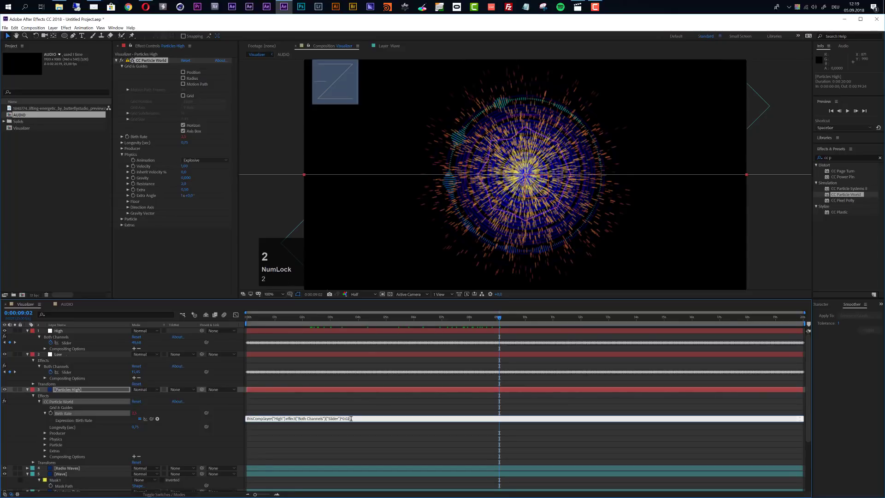
pyautogui.press('KP_Enter')
pyautogui.moveTo(384, 321); pyautogui.dragTo(619, 328)
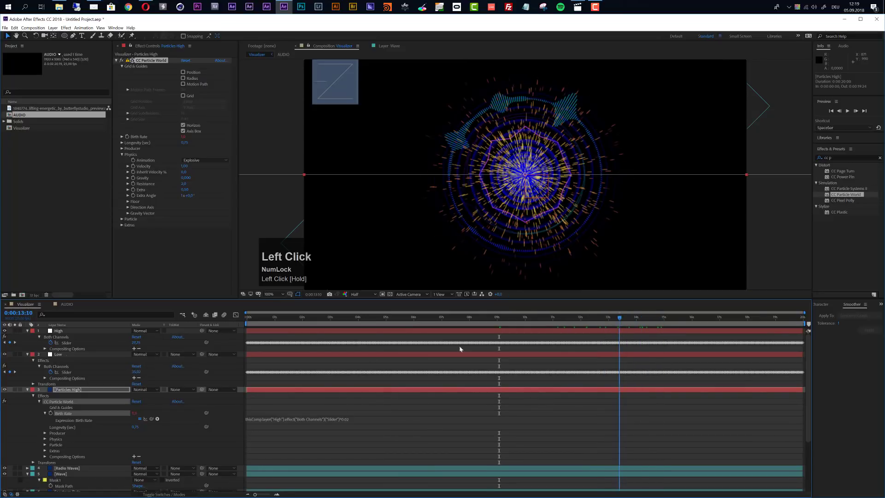
# Select the low-valued keyframes across the High slider's value graph, lower them together, and preview the particles up to 0:00:09:08
pyautogui.click(70, 343)
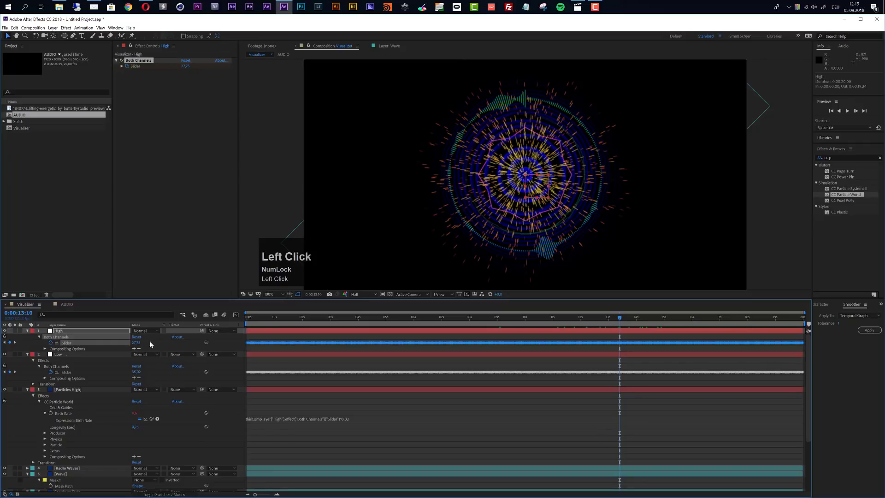
pyautogui.click(236, 315)
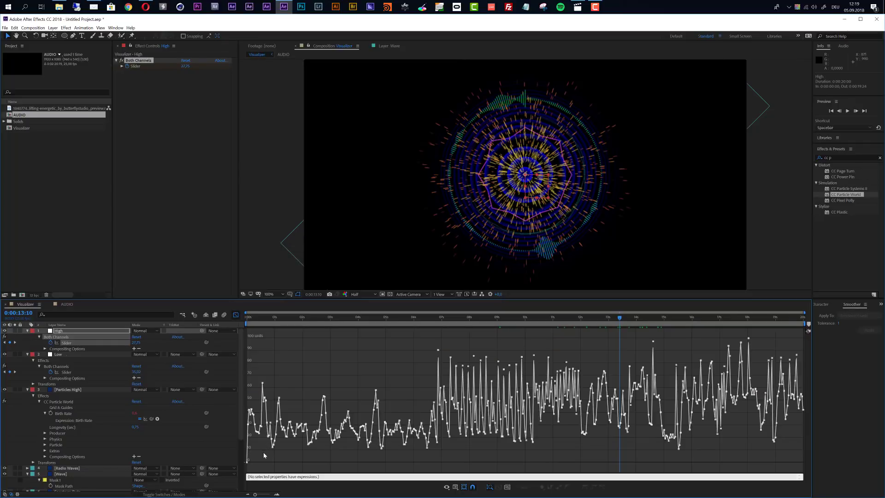
pyautogui.moveTo(263, 451); pyautogui.dragTo(287, 446)
pyautogui.moveTo(341, 443); pyautogui.dragTo(561, 431)
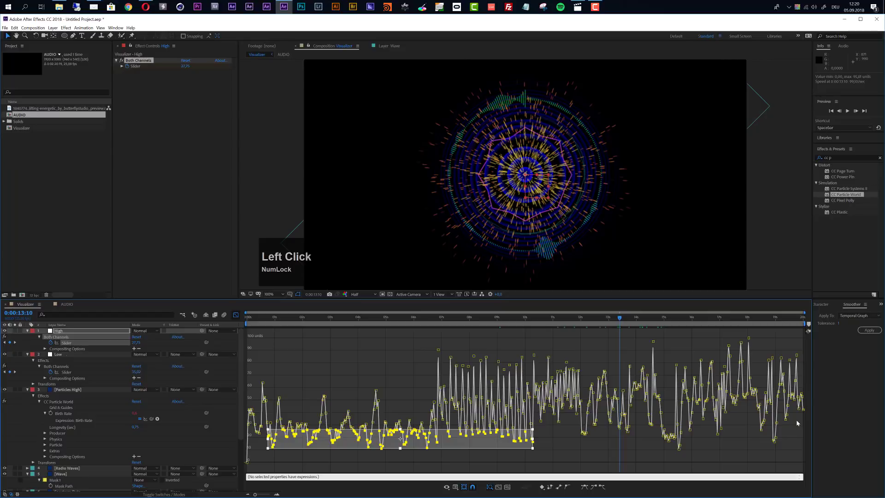
pyautogui.moveTo(795, 420); pyautogui.dragTo(537, 456)
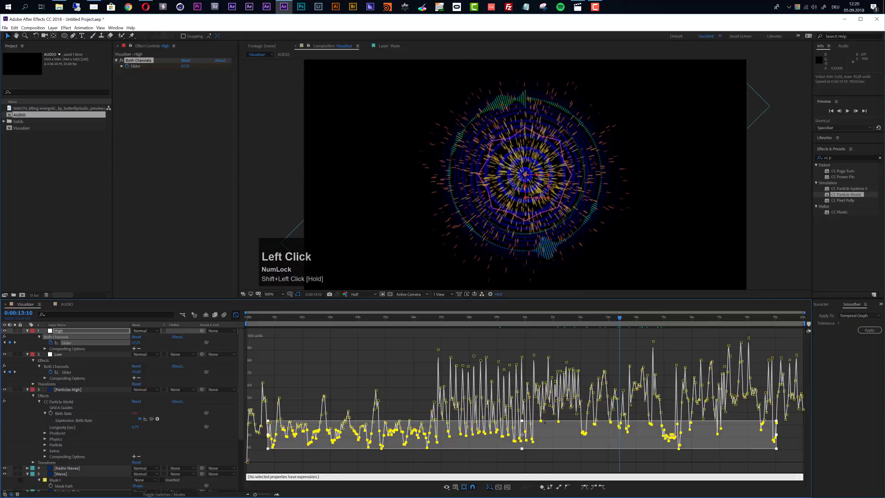
pyautogui.moveTo(531, 440)
pyautogui.mouseDown()
pyautogui.moveTo(532, 462)
pyautogui.moveTo(534, 455)
pyautogui.mouseUp()
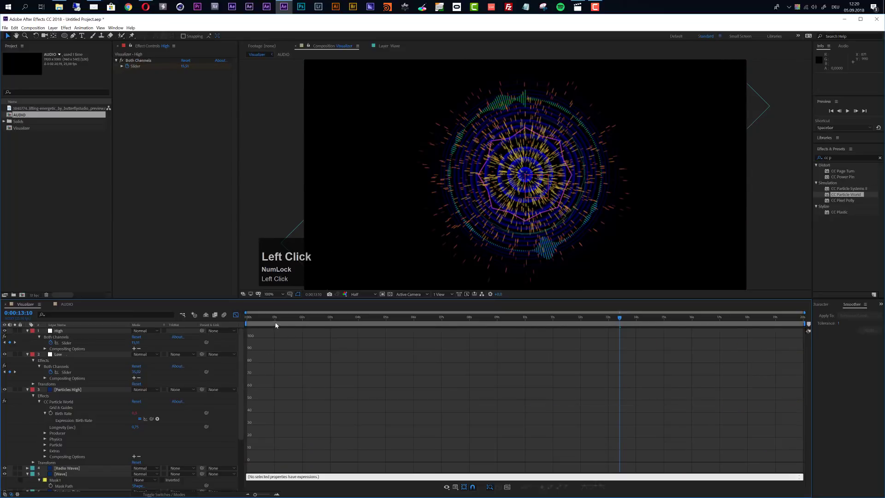
pyautogui.moveTo(279, 320); pyautogui.dragTo(506, 334)
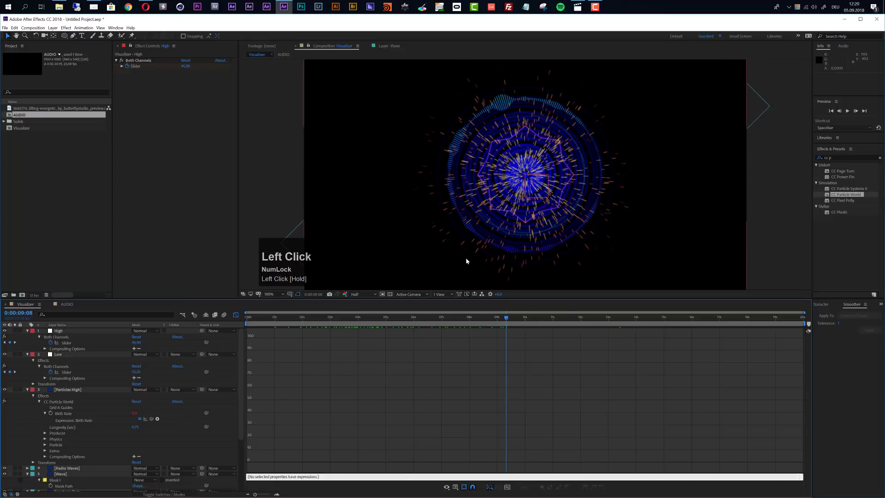
# Set the Particle Type of CC Particle World on Particles High to Motion Square
pyautogui.click(527, 233)
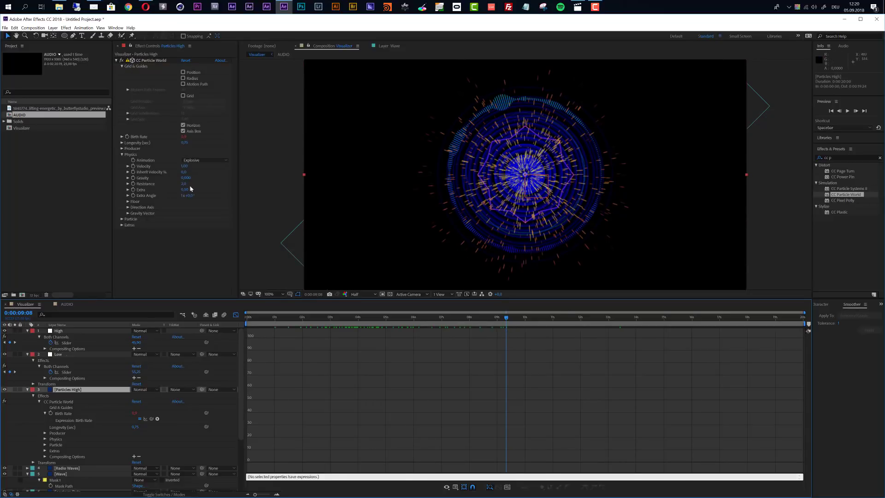
pyautogui.click(121, 219)
pyautogui.scroll(-1, 152, 217)
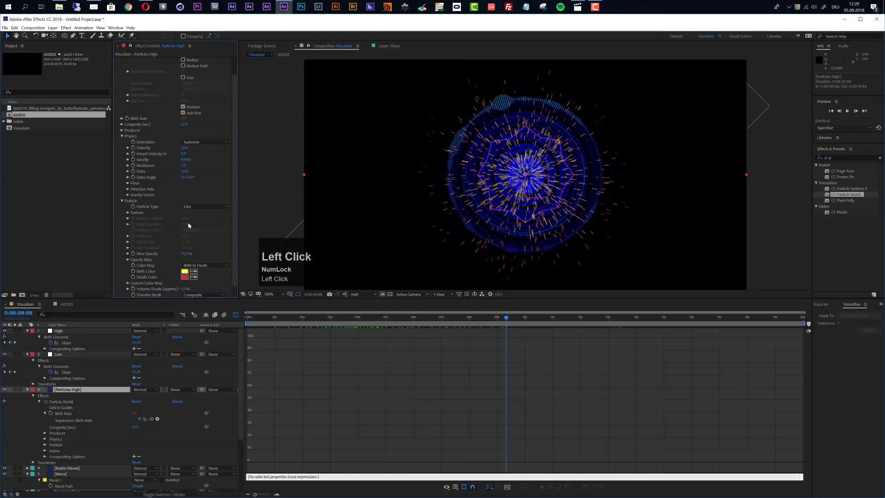
pyautogui.click(186, 207)
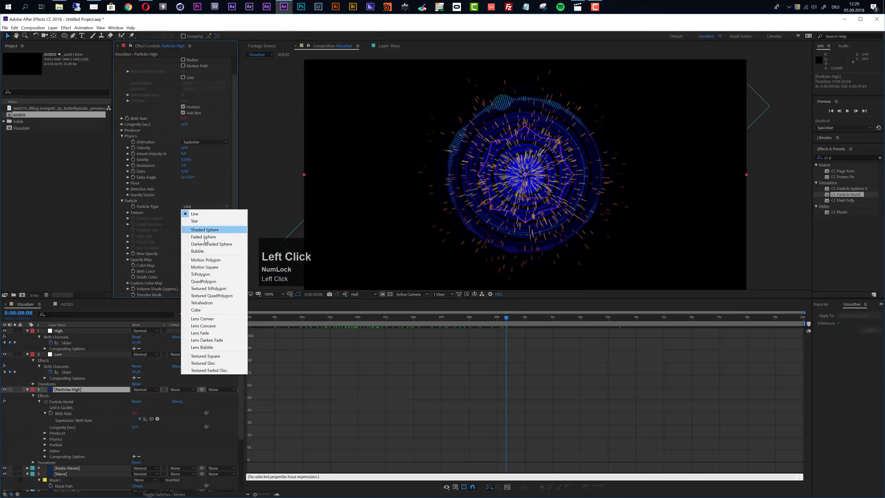
pyautogui.click(207, 268)
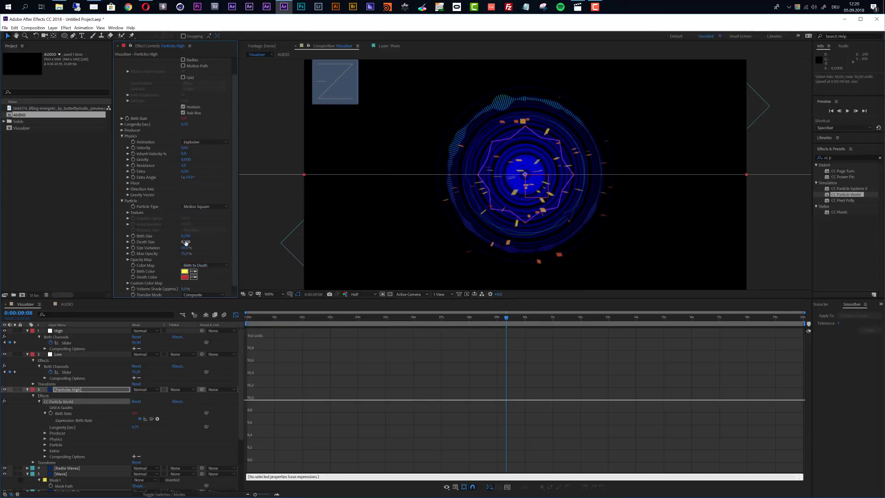
# Set the Death Size of the square particles to 0.01 and preview the animation up to 0:00:08:20
pyautogui.click(185, 242)
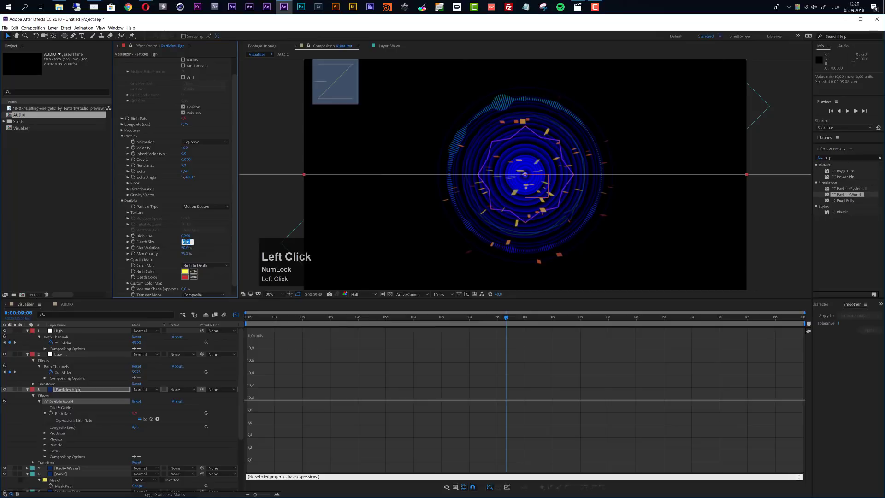
pyautogui.write('0,01')
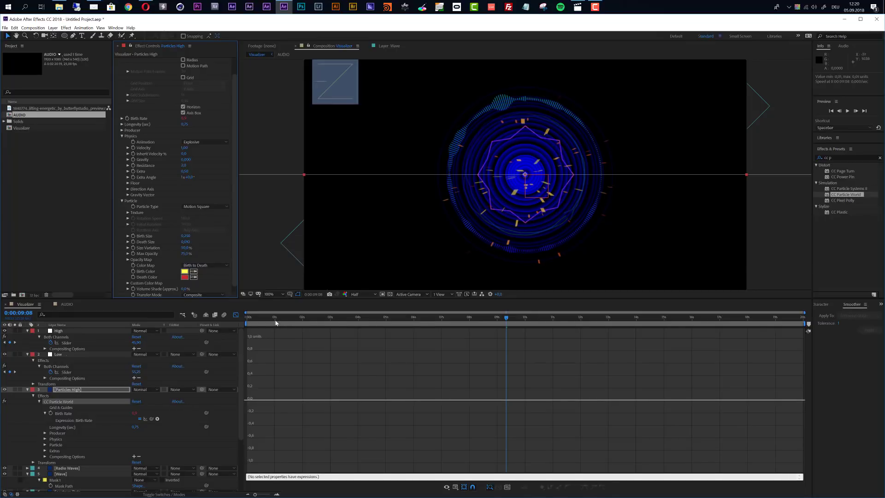
pyautogui.moveTo(275, 322); pyautogui.dragTo(491, 323)
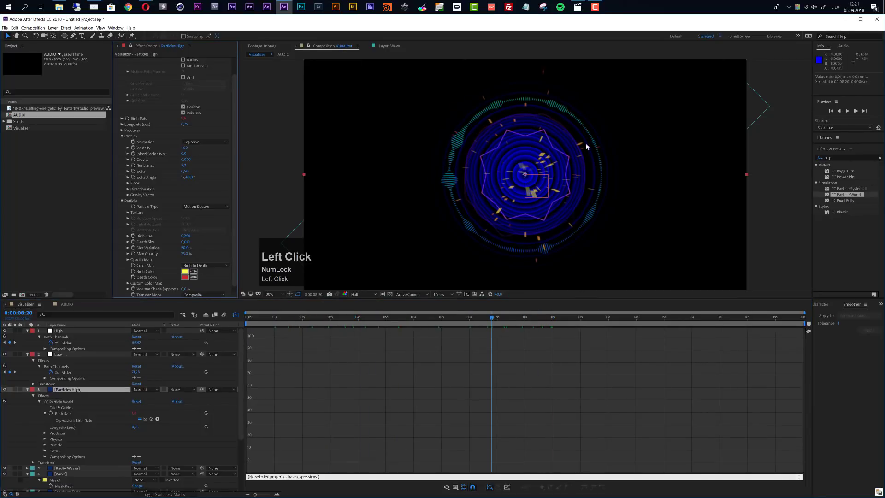
# Set the Floor Action of CC Particle World to Ice with a Floor Position of -0.20, and preview up to 0:00:05:10
pyautogui.click(128, 183)
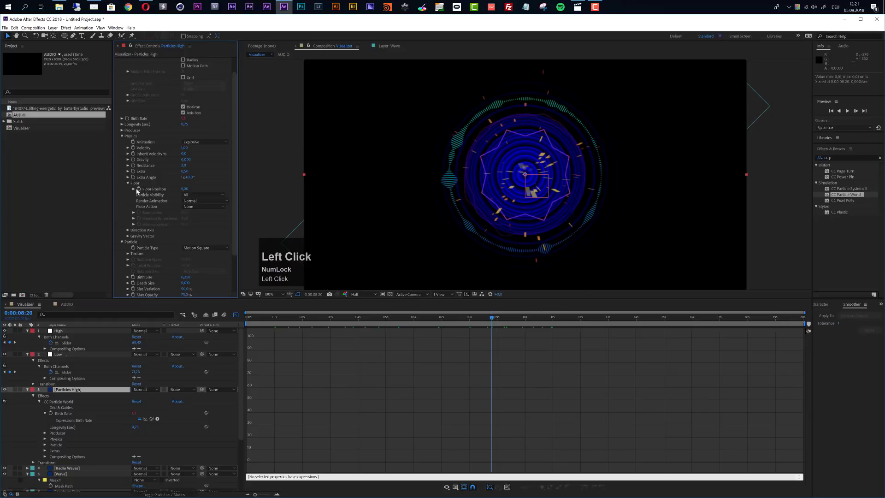
pyautogui.click(200, 207)
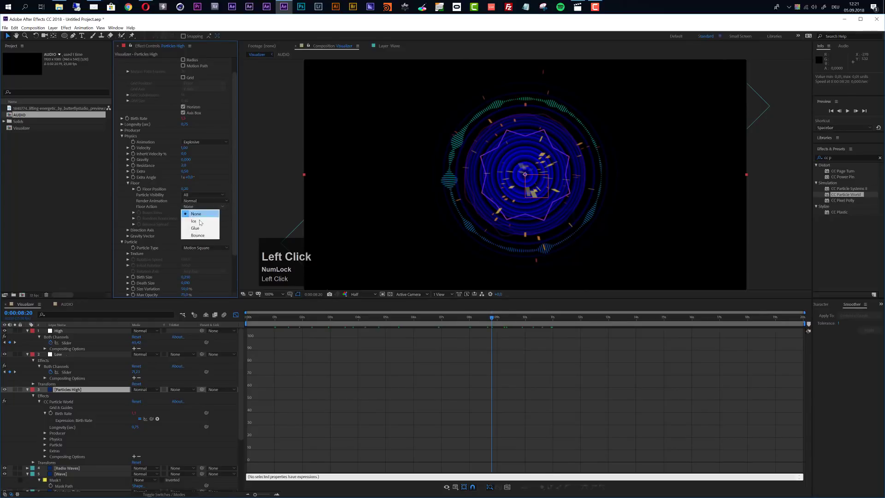
pyautogui.click(200, 222)
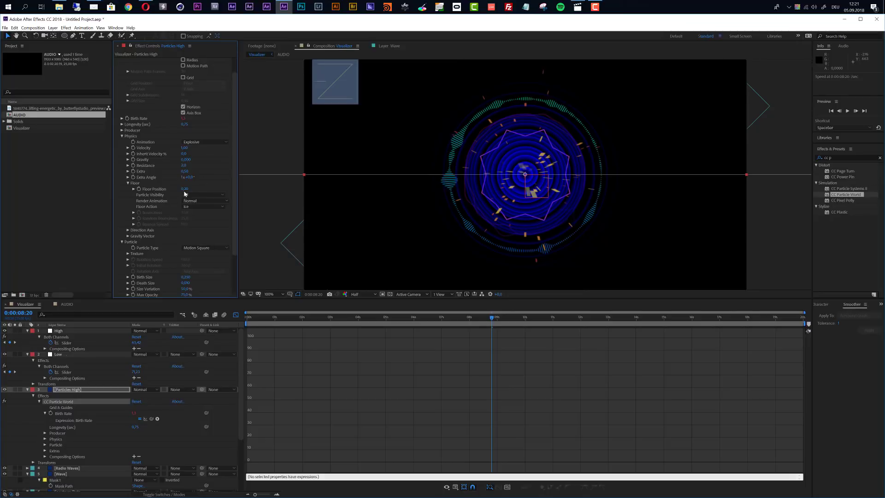
pyautogui.moveTo(185, 190); pyautogui.dragTo(171, 190)
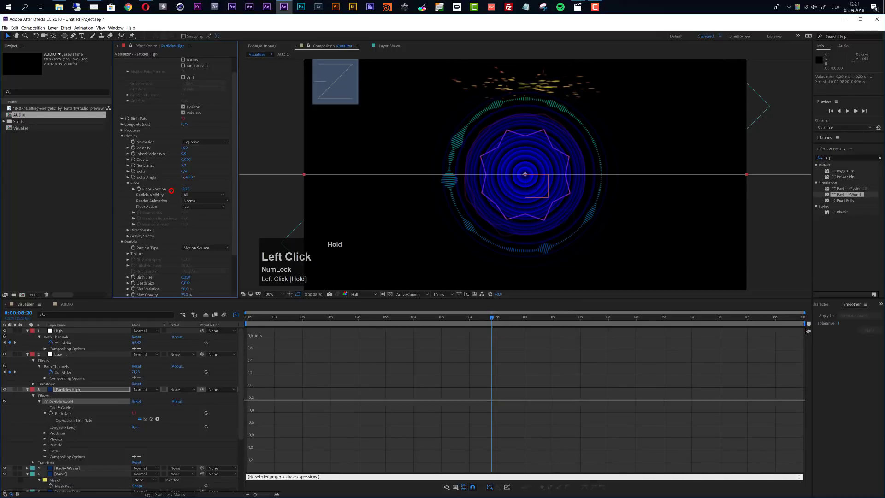
pyautogui.moveTo(301, 317); pyautogui.dragTo(397, 326)
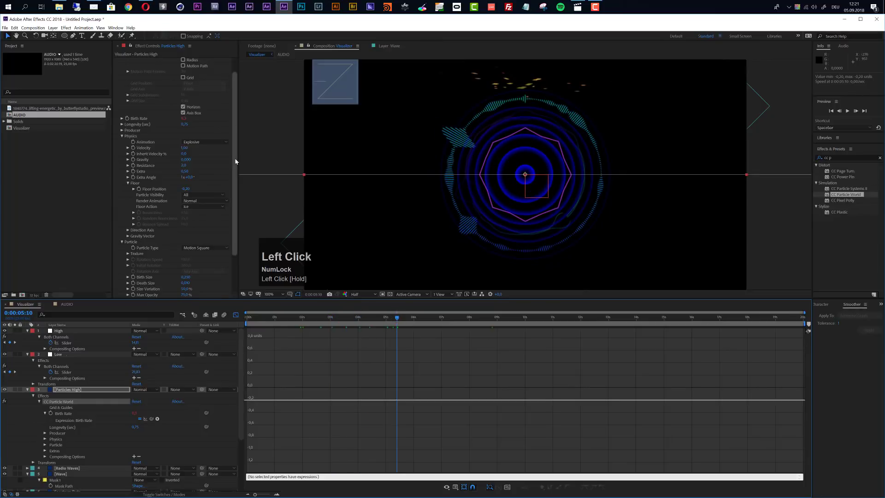
# Set the Effect Camera's Rotation X of CC Particle World to 90° and preview the particles up to 0:00:06:17
pyautogui.moveTo(237, 162); pyautogui.dragTo(241, 244)
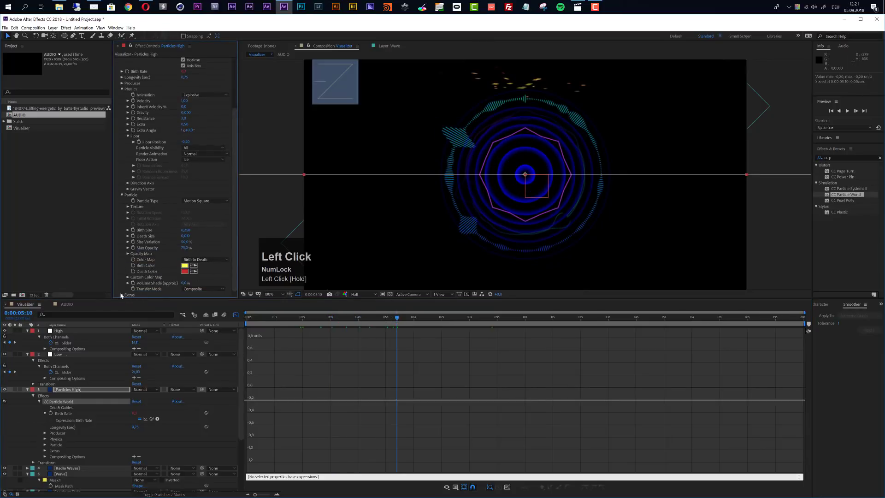
pyautogui.click(121, 294)
pyautogui.click(128, 265)
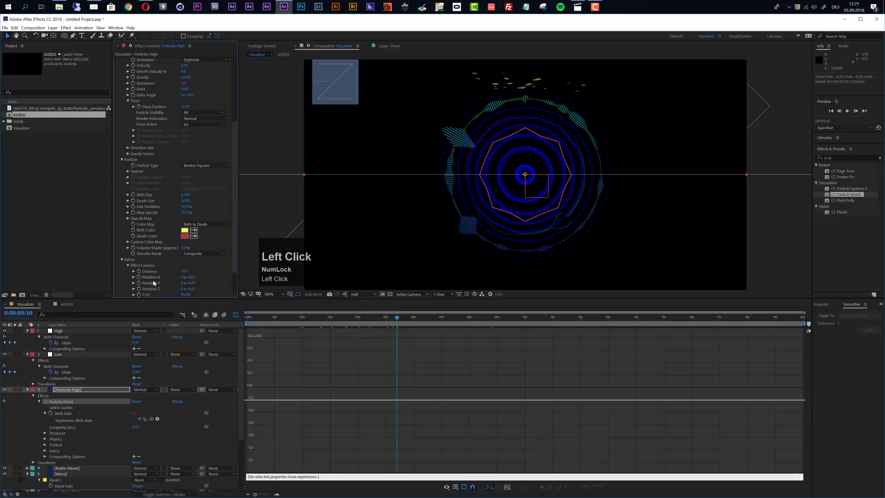
pyautogui.write('90')
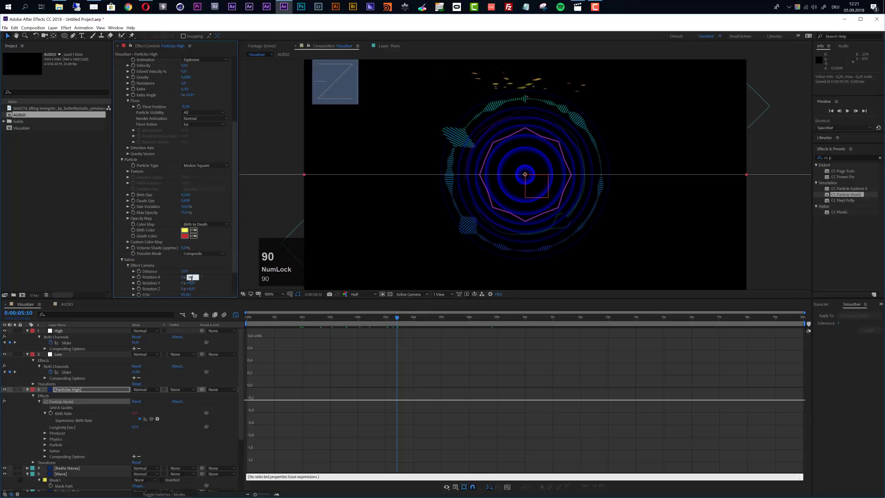
pyautogui.press('Return')
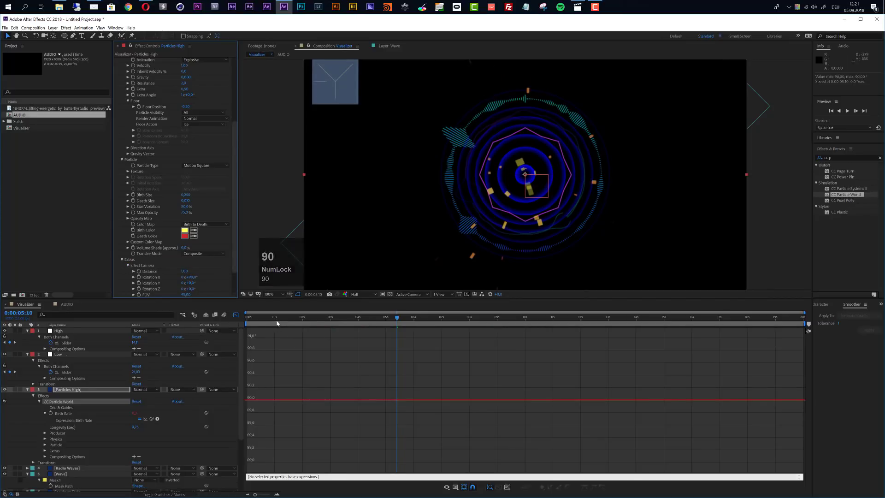
pyautogui.moveTo(277, 318); pyautogui.dragTo(432, 323)
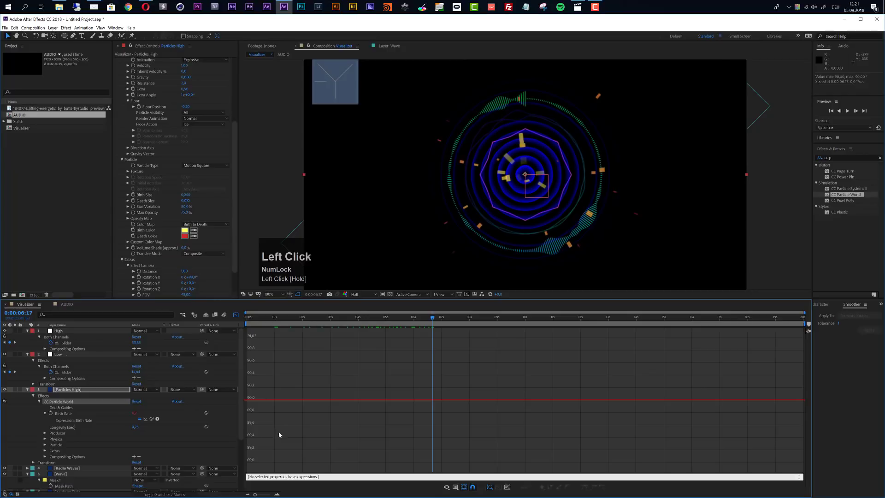
# Change the multiplier of the Birth Rate expression on Particles High to 0.2 and preview up to 0:00:05:00
pyautogui.click(235, 315)
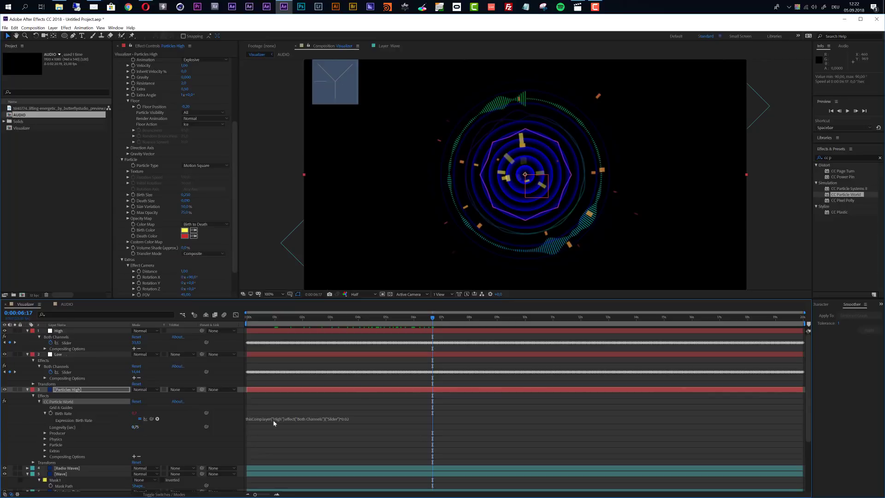
pyautogui.click(350, 419)
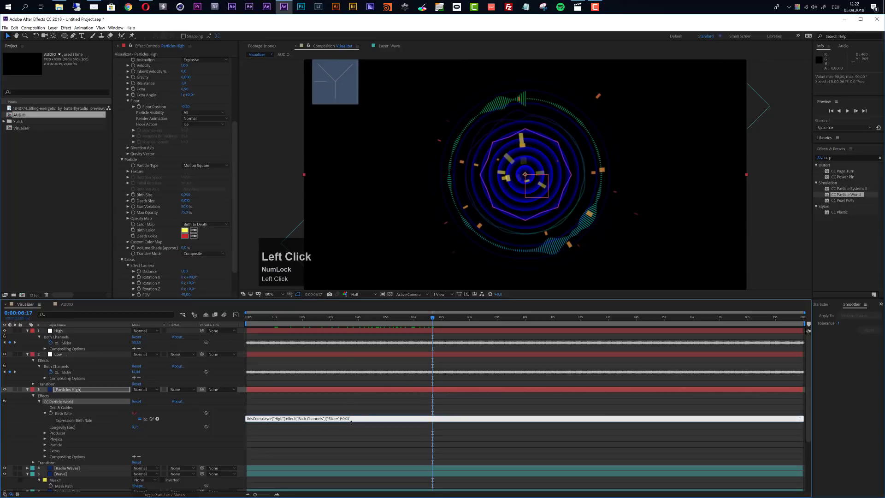
pyautogui.press('BackSpace')
pyautogui.click(346, 318)
pyautogui.moveTo(344, 318); pyautogui.dragTo(385, 319)
pyautogui.scroll(5, 137, 168)
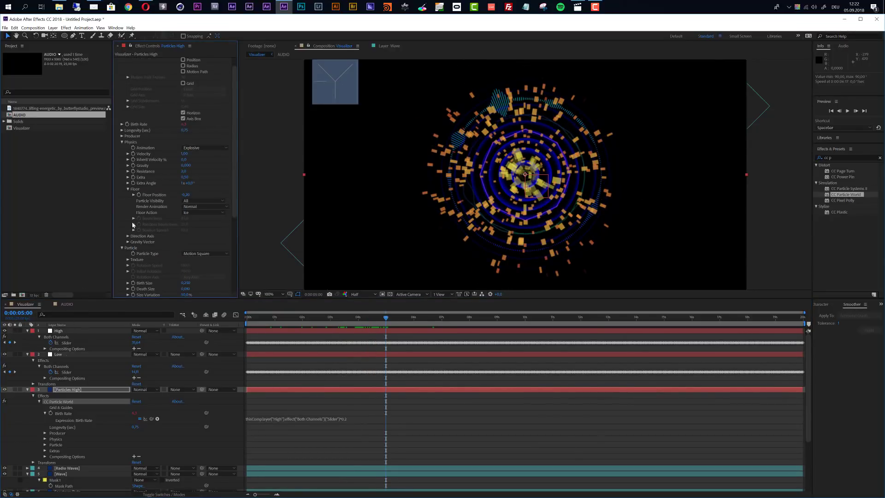
# Link the Velocity of CC Particle World to the Both Channels slider of the High layer and preview up to 0:00:05:10
pyautogui.keyDown('alt'); pyautogui.click(133, 154); pyautogui.keyUp('alt')
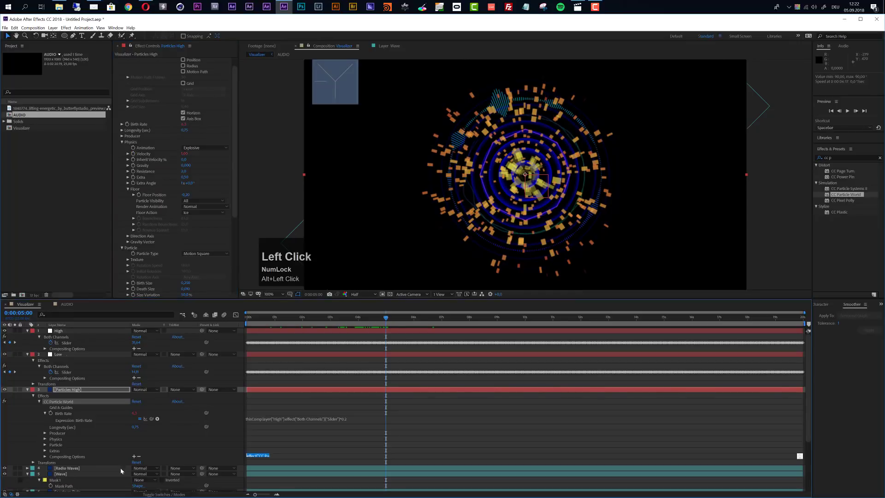
pyautogui.moveTo(151, 456); pyautogui.dragTo(77, 343)
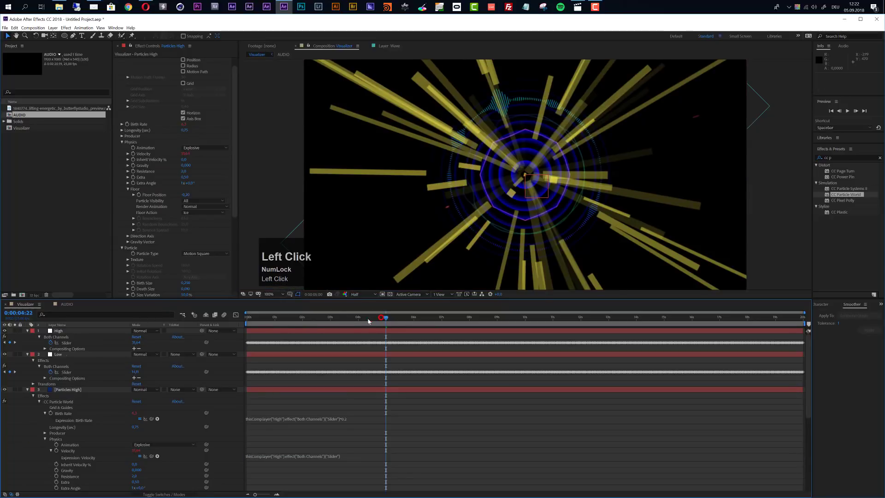
pyautogui.moveTo(368, 321); pyautogui.dragTo(398, 321)
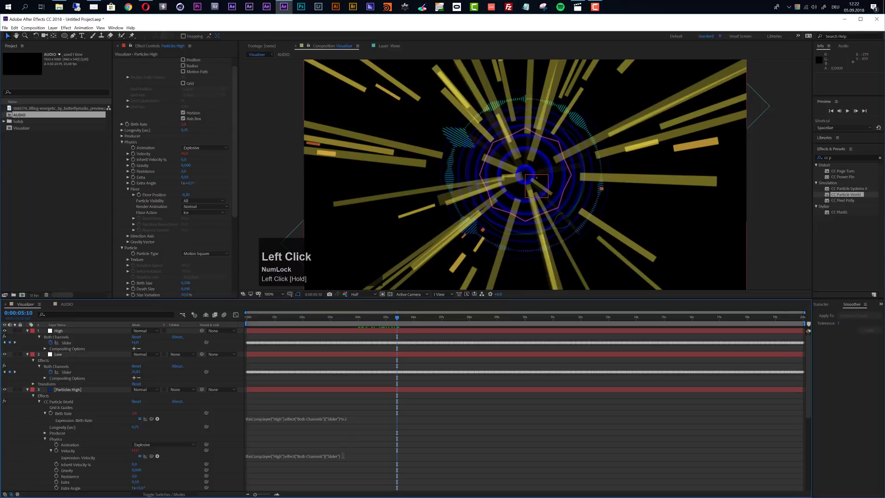
# Multiply the Velocity expression on Particles High by 0.1 and preview up to 0:00:04:04
pyautogui.click(343, 454)
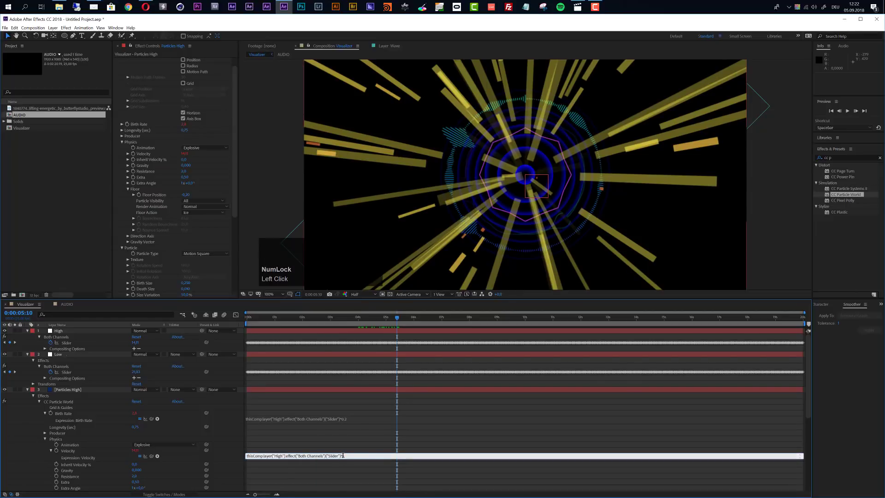
pyautogui.write('0.1')
pyautogui.press('KP_Enter')
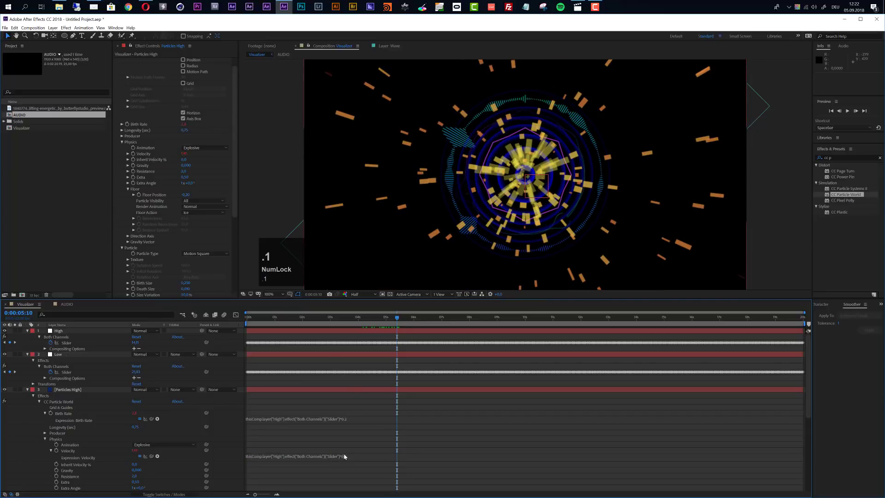
pyautogui.moveTo(324, 319); pyautogui.dragTo(363, 318)
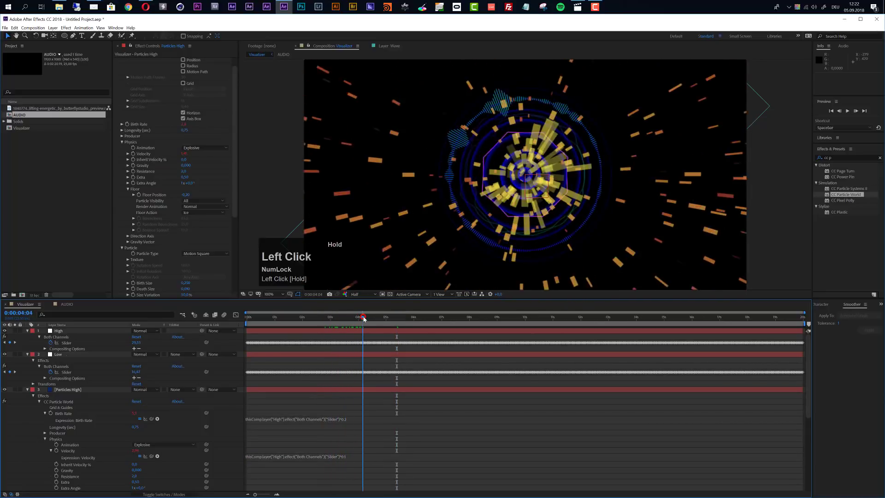
# Change the multiplier of the Velocity expression on Particles High to 0.06 and preview up to 0:00:05:24
pyautogui.click(350, 457)
pyautogui.click(350, 456)
pyautogui.press('BackSpace')
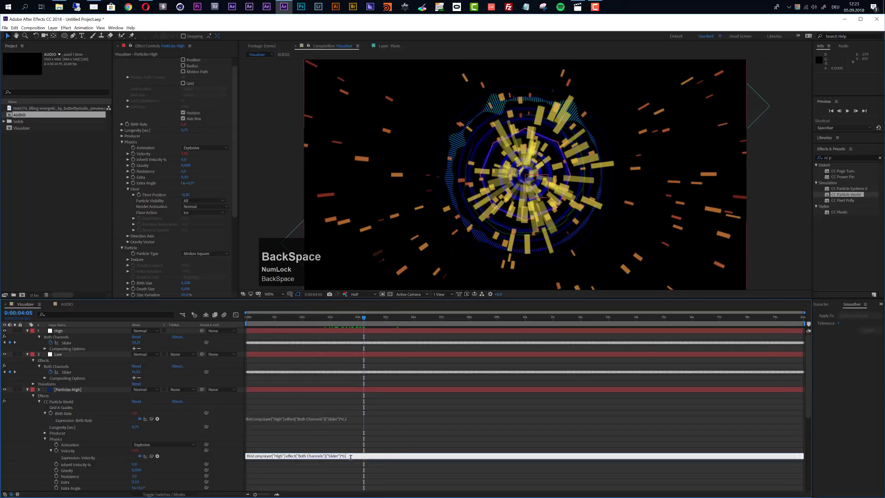
pyautogui.write('0')
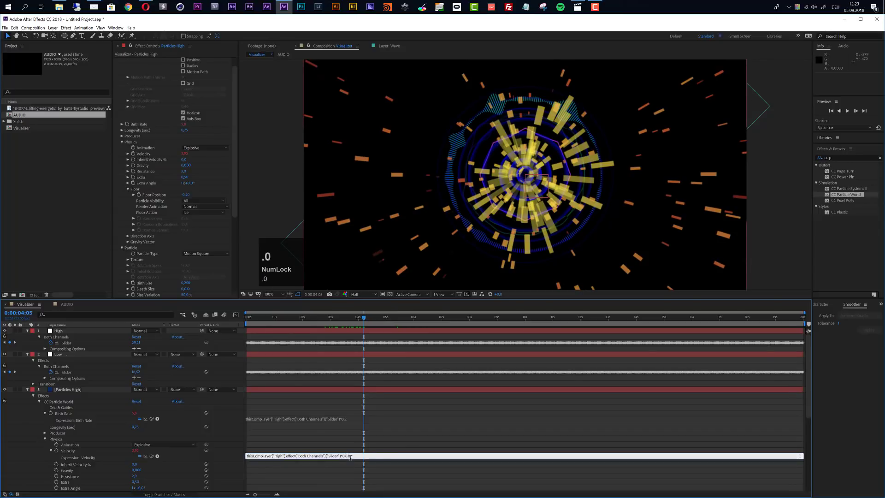
pyautogui.press('BackSpace')
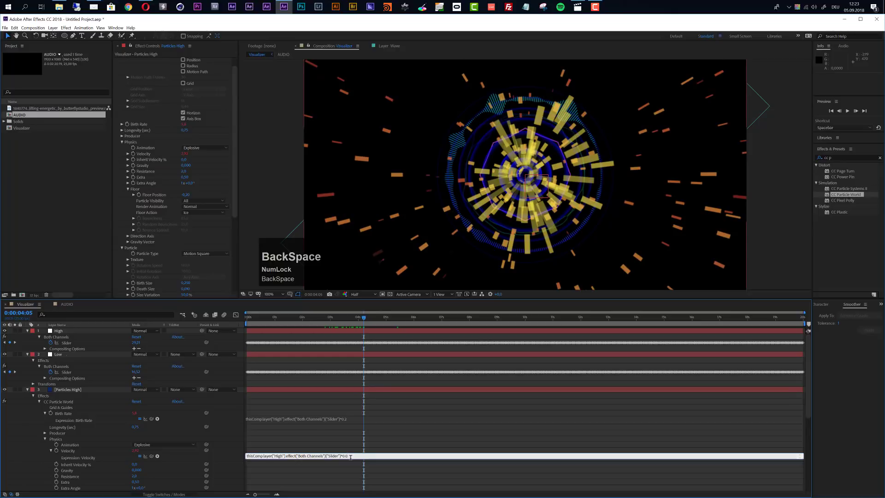
pyautogui.write('6')
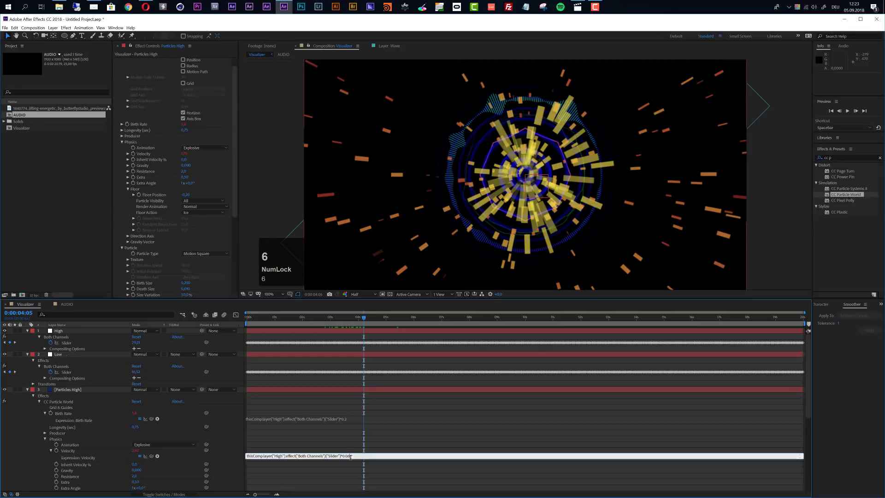
pyautogui.click(359, 355)
pyautogui.moveTo(325, 317); pyautogui.dragTo(413, 332)
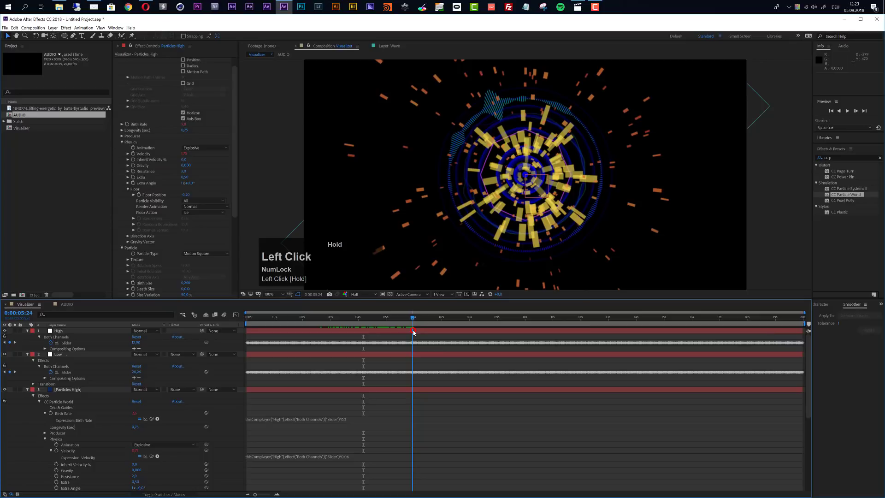
# Try Birth Size values of 0.17 and 0.1 for the square particles
pyautogui.click(187, 283)
pyautogui.write('0')
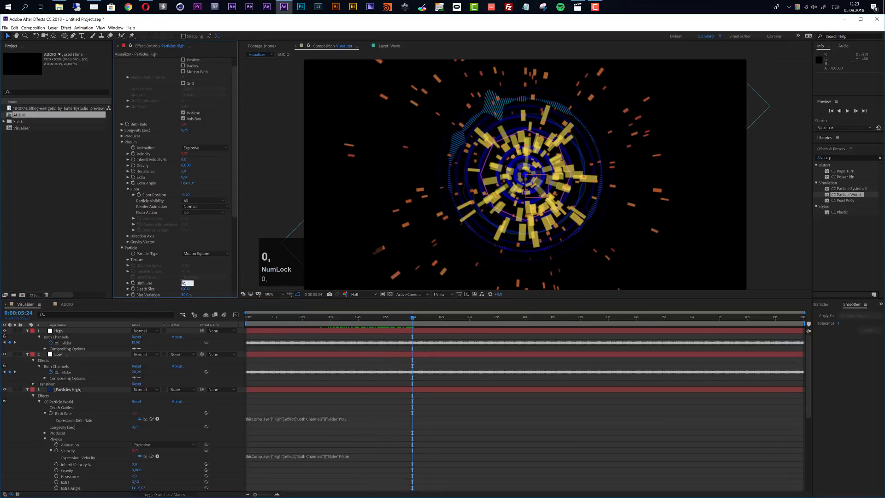
pyautogui.write(',17')
pyautogui.press('Return')
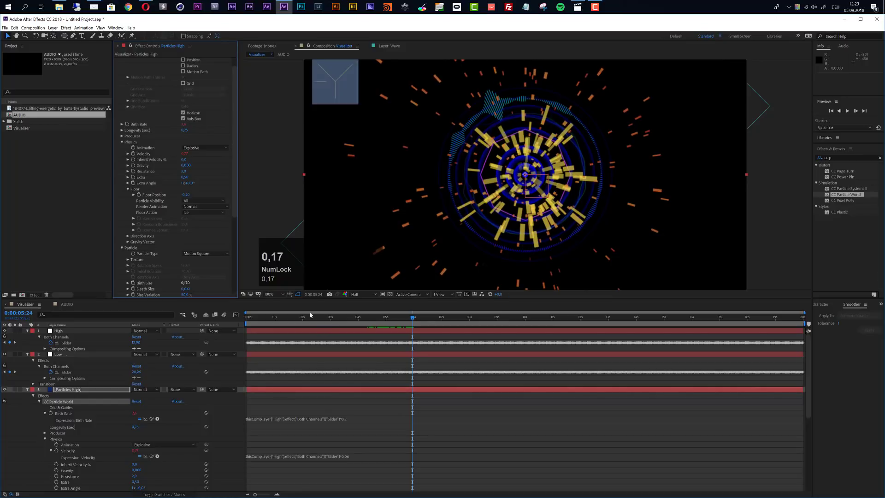
pyautogui.click(187, 282)
pyautogui.write('0,1')
pyautogui.press('Return')
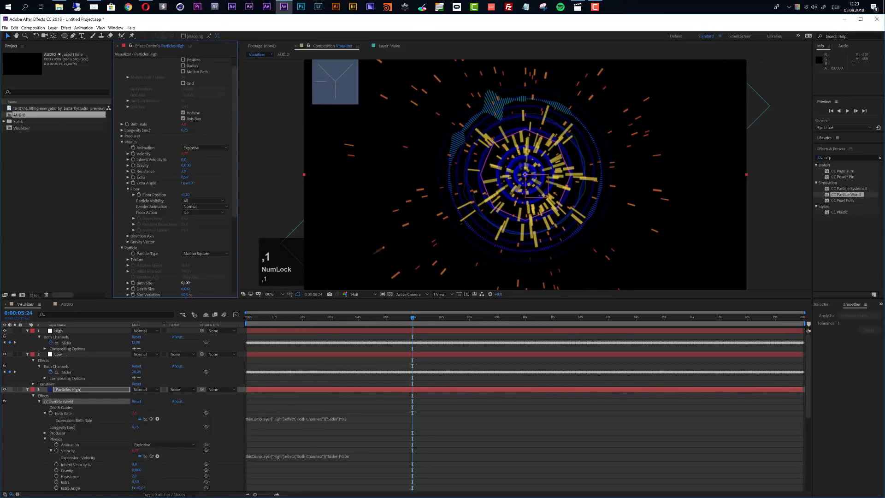
# Set the Birth Size of the square particles to 0.15 and preview up to 0:00:03:19
pyautogui.click(186, 282)
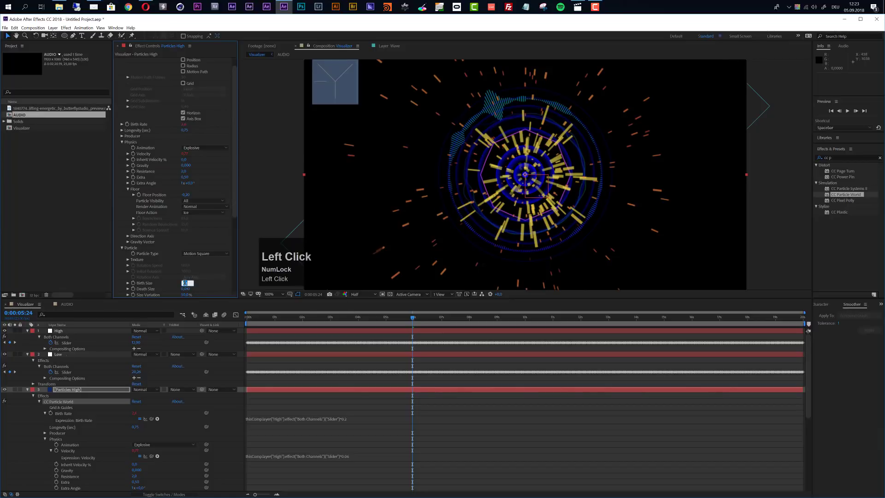
pyautogui.write('0,1')
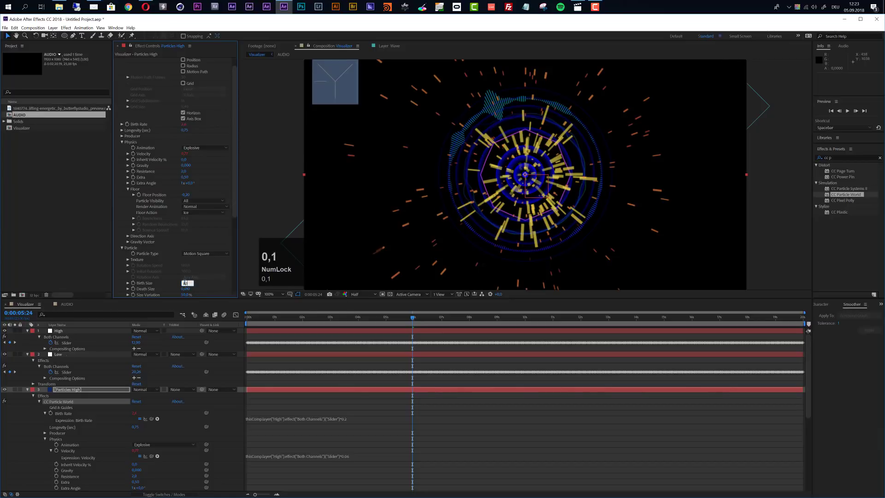
pyautogui.write('5')
pyautogui.press('Return')
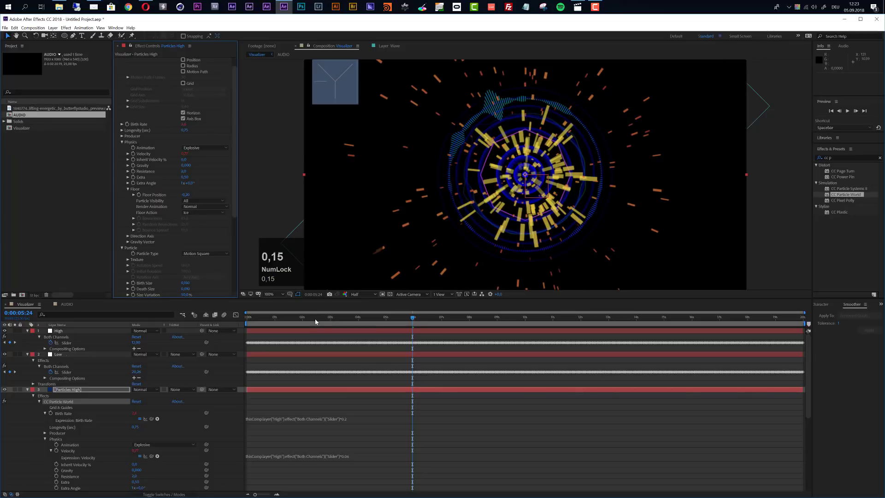
pyautogui.moveTo(315, 319); pyautogui.dragTo(351, 318)
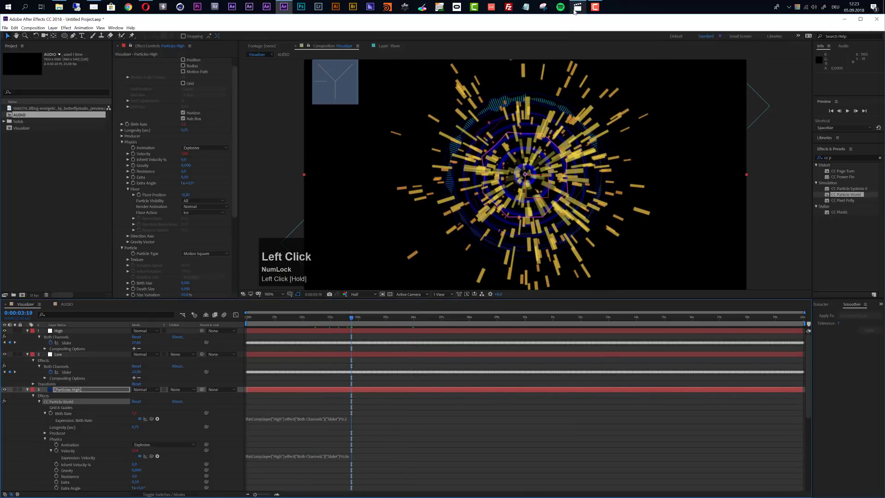
# Check the RENDER v01 reference video in the Filme & TV player, and preview the composition's particles up to 0:00:04:04
pyautogui.click(576, 7)
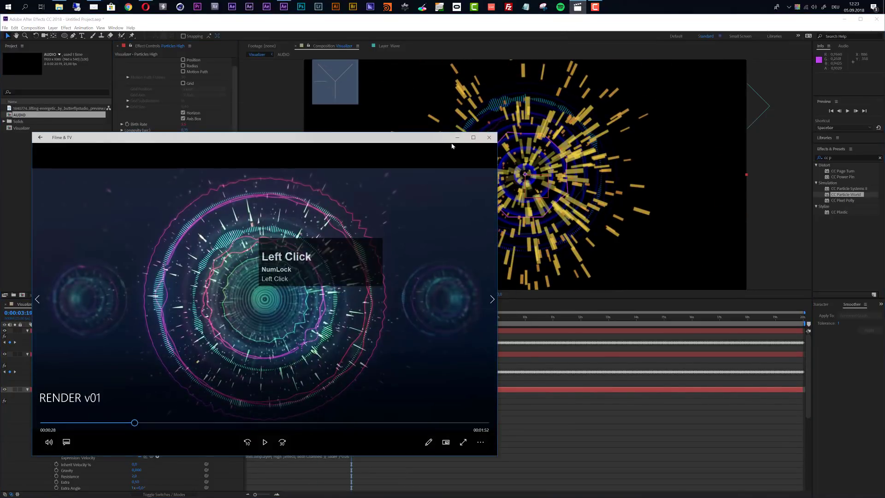
pyautogui.click(456, 138)
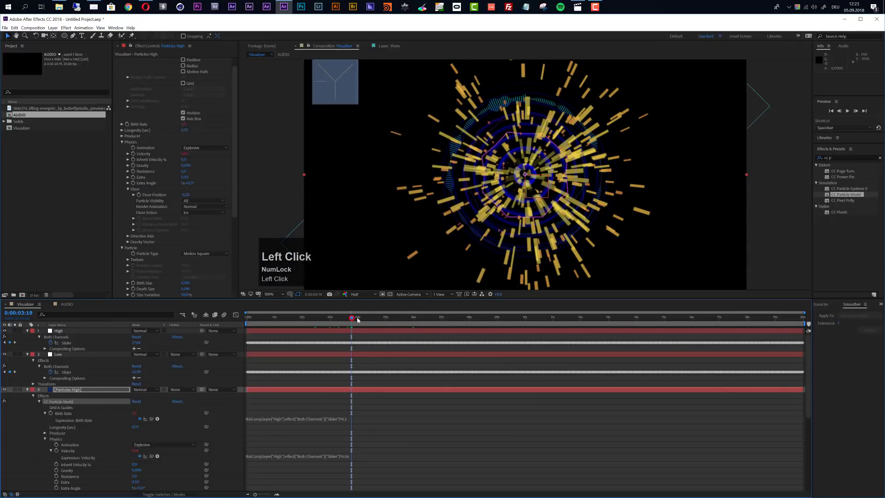
pyautogui.moveTo(358, 318)
pyautogui.mouseDown()
pyautogui.moveTo(387, 318)
pyautogui.moveTo(364, 321)
pyautogui.mouseUp()
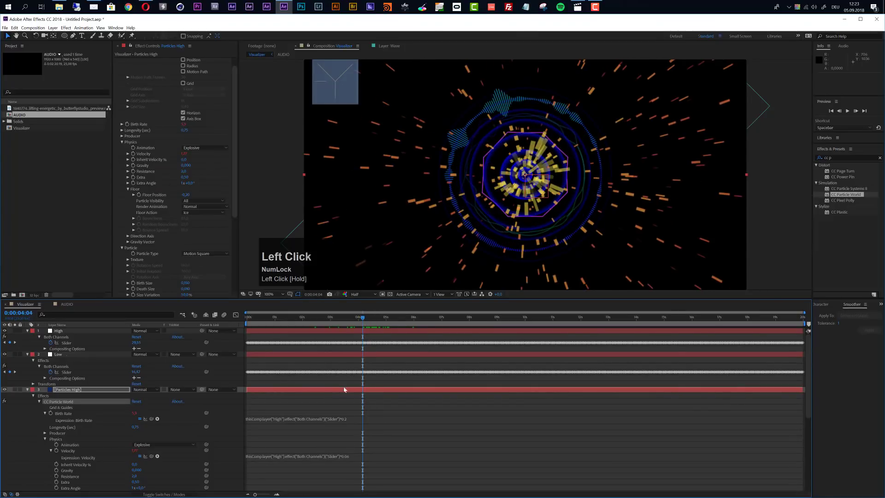
# Change the multiplier of the Velocity expression on Particles High to 0.03 and preview up to 0:00:14:08
pyautogui.click(349, 456)
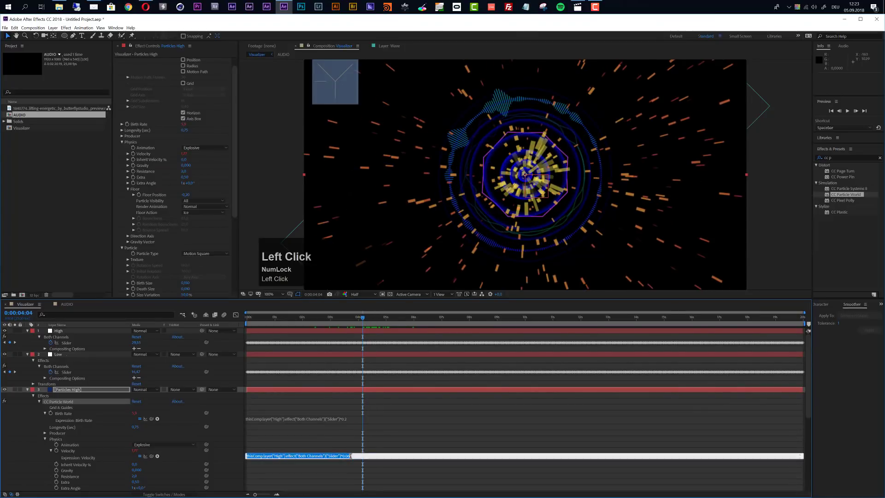
pyautogui.click(351, 456)
pyautogui.press('BackSpace')
pyautogui.write('3')
pyautogui.press('Return')
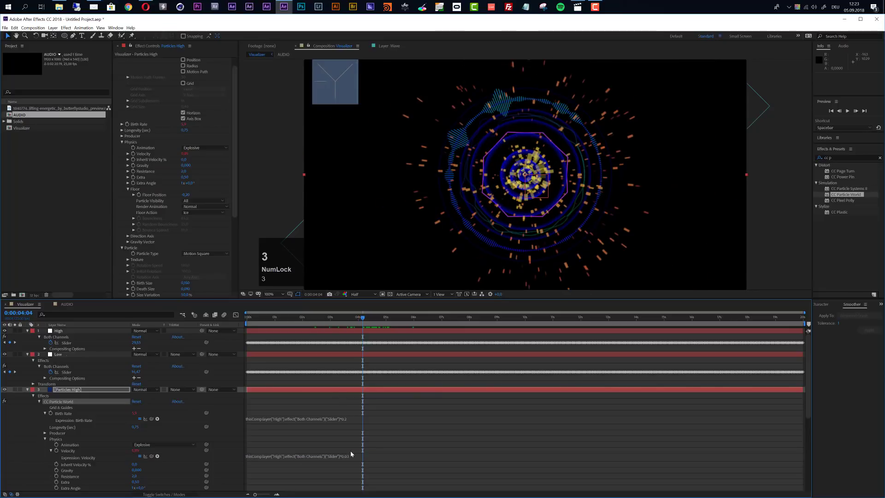
pyautogui.moveTo(328, 318); pyautogui.dragTo(645, 321)
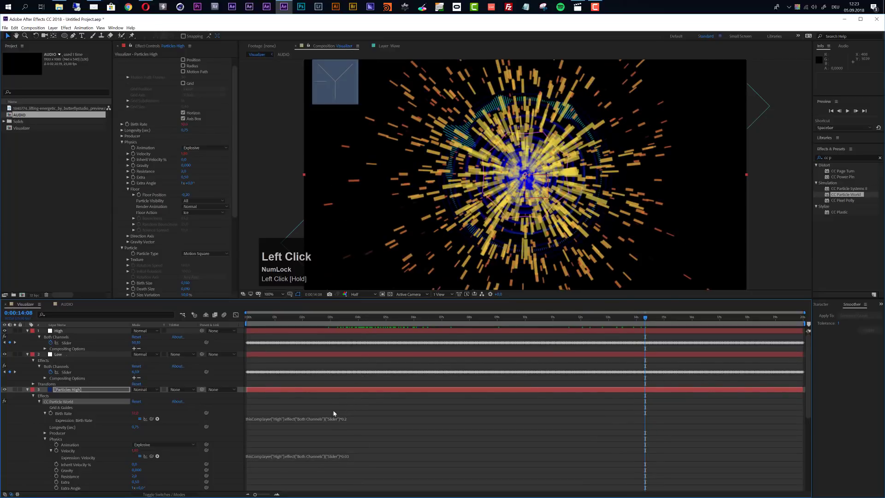
# Change the multiplier of the Birth Rate expression on Particles High to 0.1
pyautogui.click(350, 418)
pyautogui.press('BackSpace')
pyautogui.write('1')
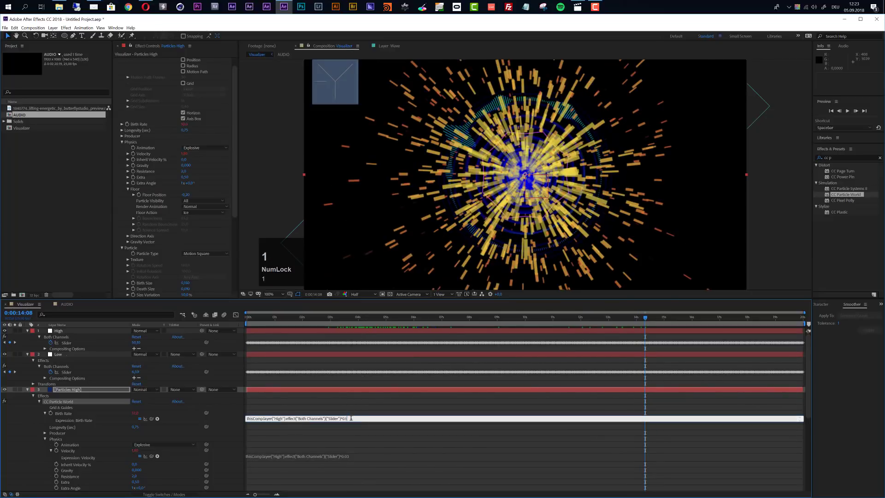
pyautogui.press('KP_Enter')
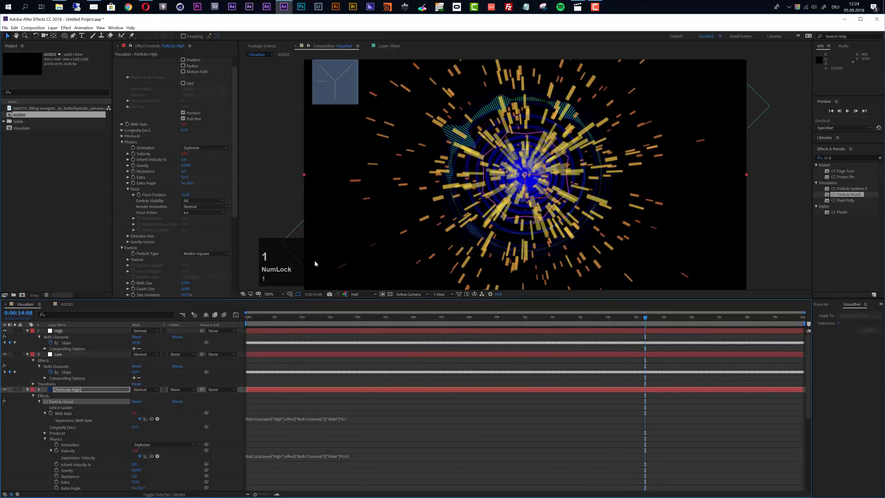
# Set the Birth Color of the CC Particle World particles to a turquoise green
pyautogui.moveTo(236, 151); pyautogui.dragTo(237, 241)
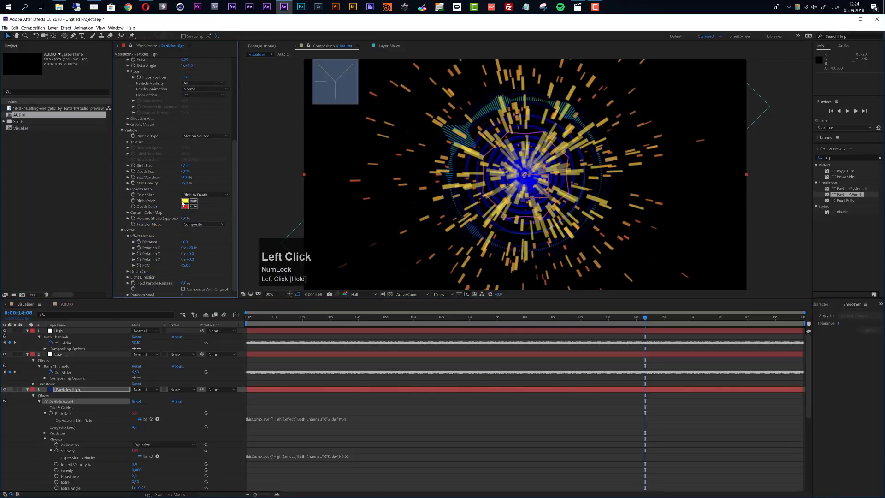
pyautogui.click(185, 201)
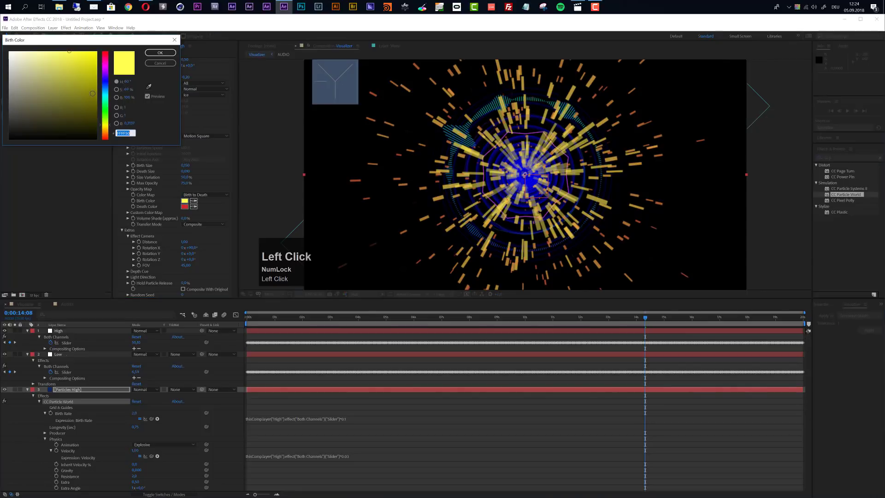
pyautogui.moveTo(104, 100); pyautogui.dragTo(107, 102)
pyautogui.click(160, 52)
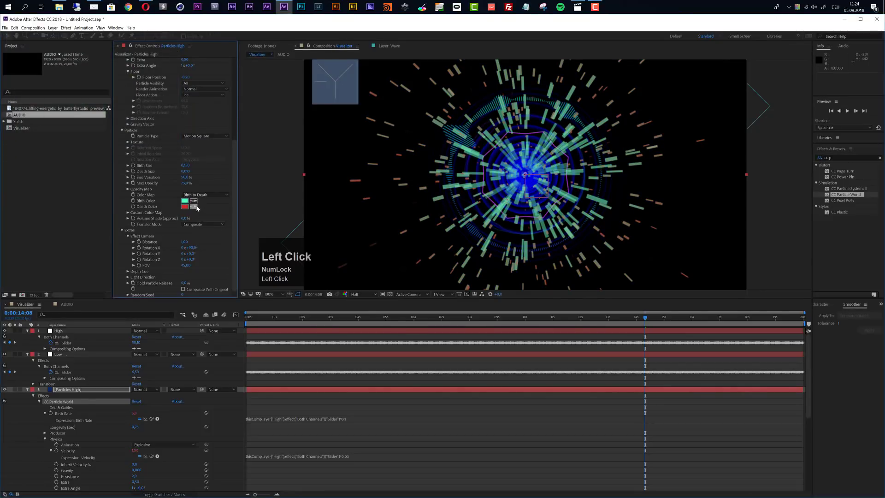
# Sample the Birth Color for the particles' Death Color and shift it to a dark blue
pyautogui.click(193, 206)
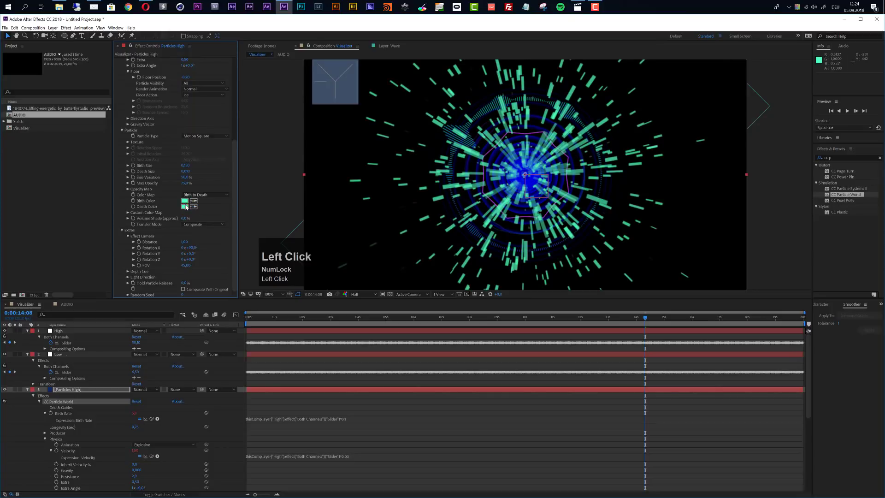
pyautogui.click(184, 207)
pyautogui.moveTo(106, 99); pyautogui.dragTo(107, 87)
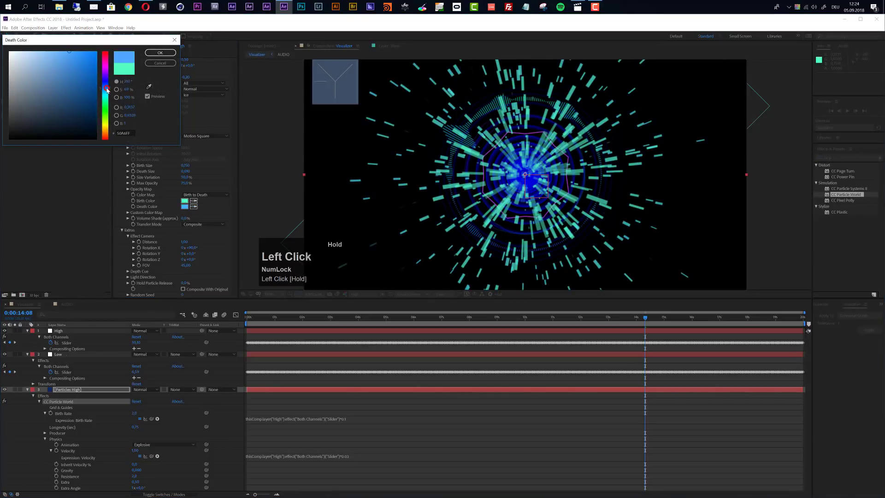
pyautogui.click(92, 98)
pyautogui.click(154, 54)
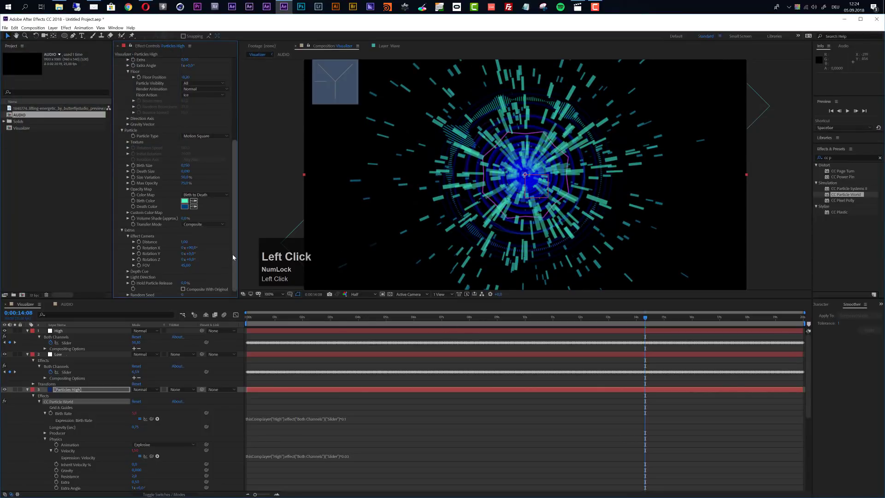
pyautogui.moveTo(236, 275); pyautogui.dragTo(239, 168)
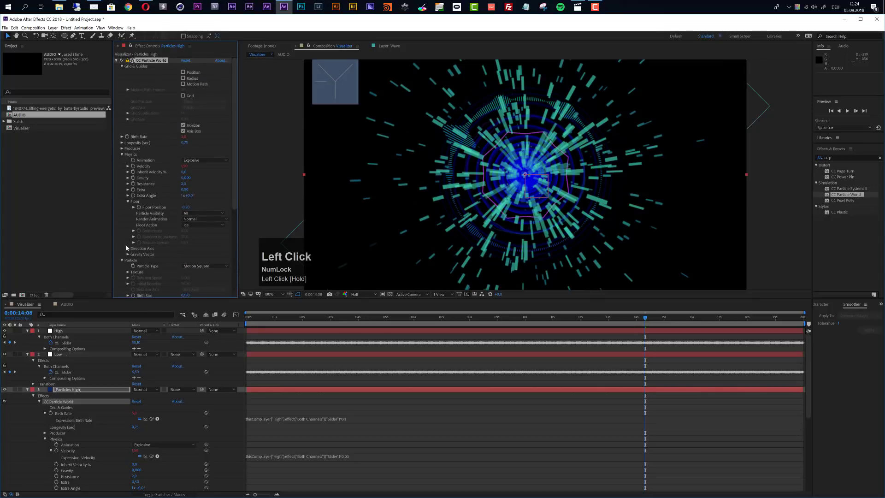
pyautogui.scroll(-3, 126, 245)
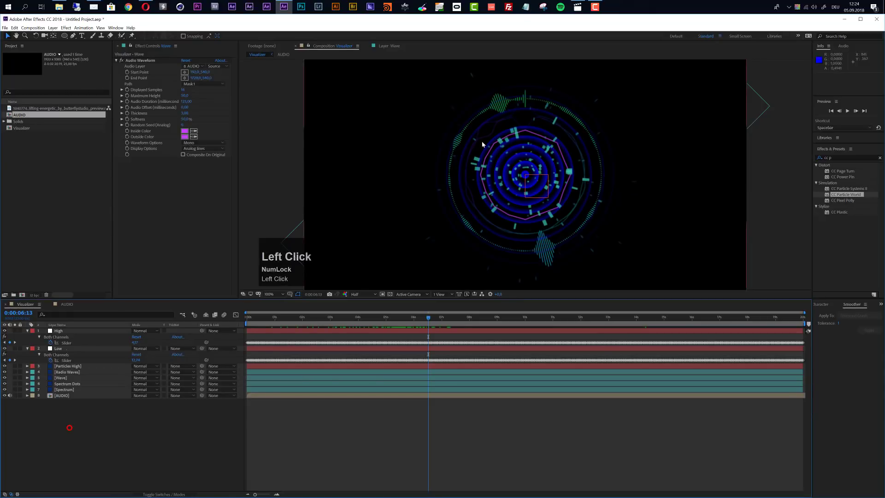
# Change the stroke color of the Radio Waves effect to a light blue
pyautogui.click(67, 371)
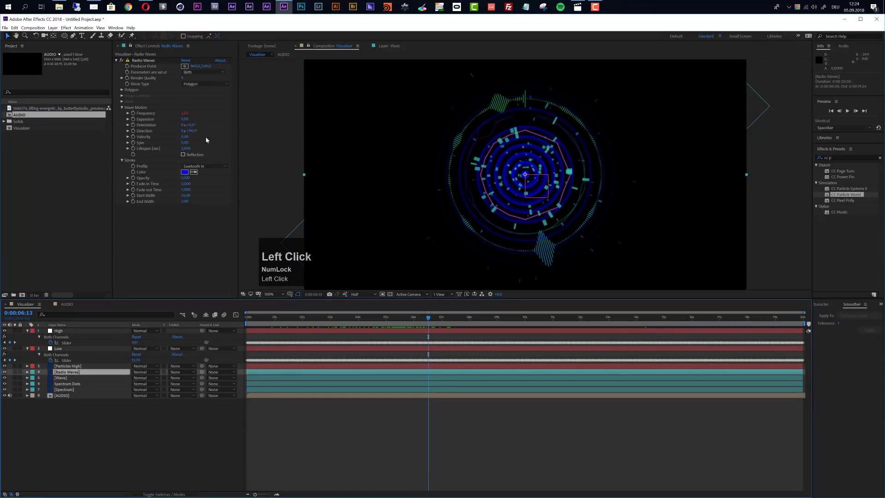
pyautogui.click(184, 173)
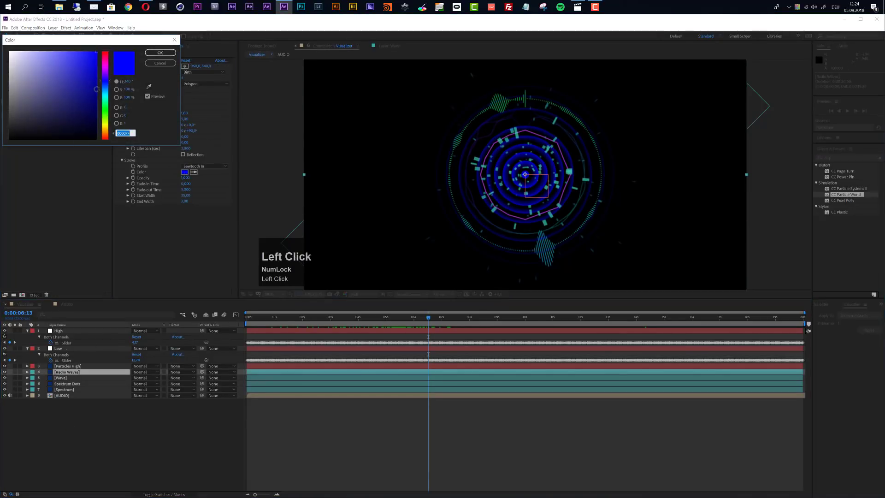
pyautogui.moveTo(106, 88); pyautogui.dragTo(71, 50)
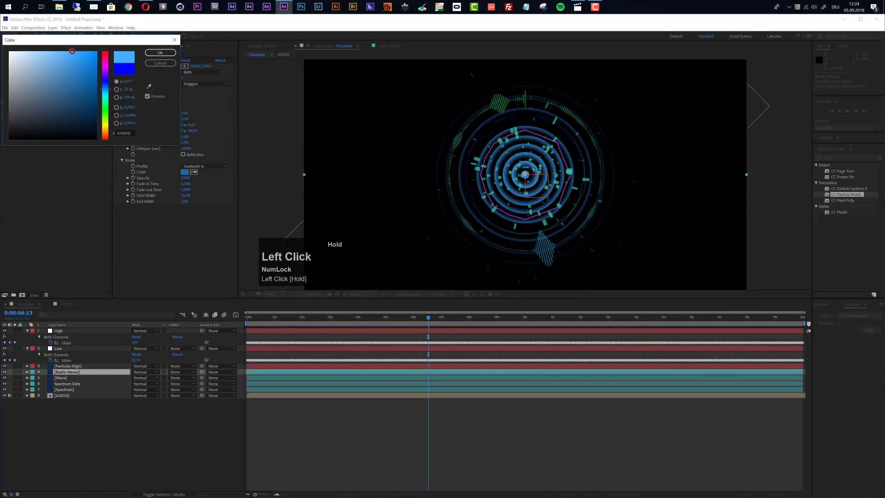
pyautogui.click(160, 52)
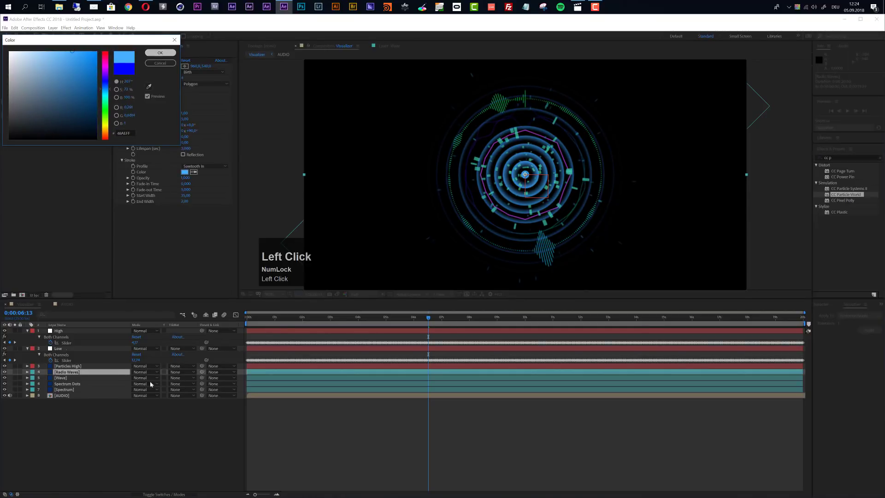
# Set the blending mode of the five layers from Particles High through Spectrum to Add and check the look at 0:00:05:19
pyautogui.click(67, 366)
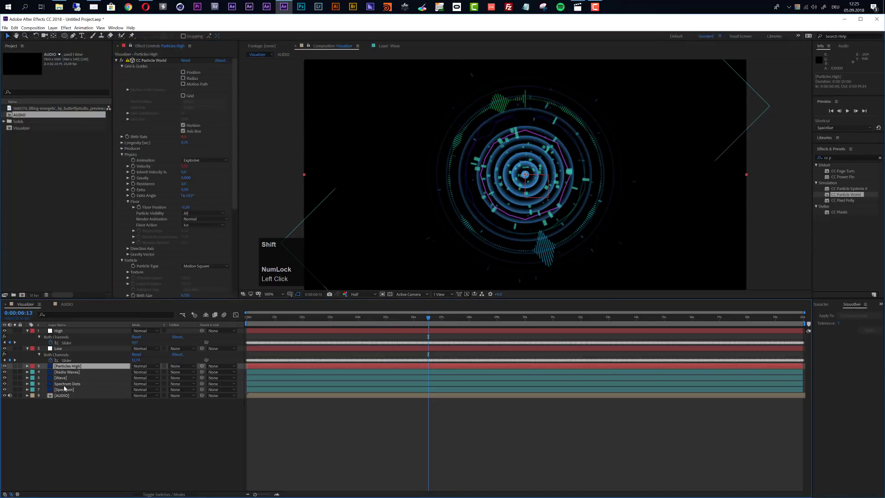
pyautogui.keyDown('shift'); pyautogui.click(65, 390); pyautogui.keyUp('shift')
pyautogui.click(140, 366)
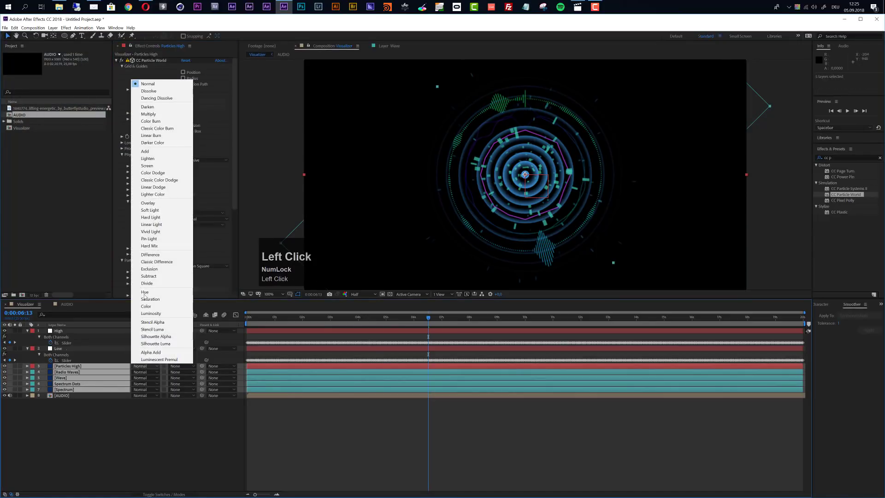
pyautogui.click(148, 151)
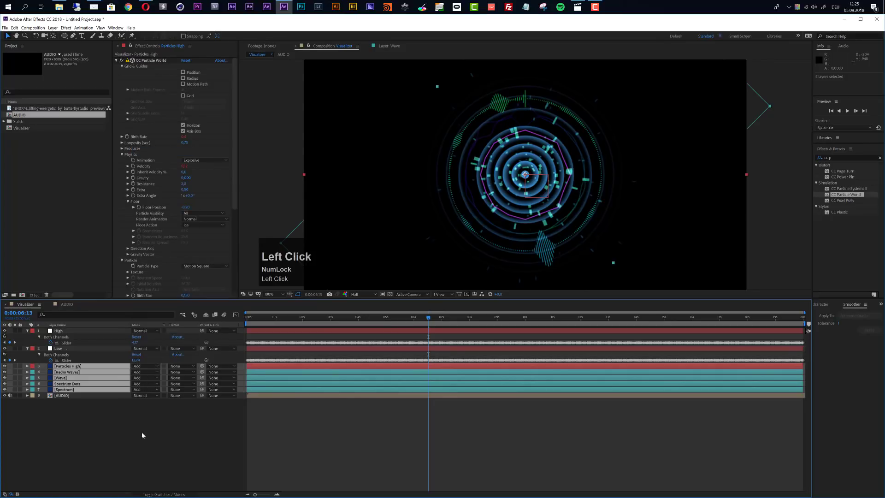
pyautogui.moveTo(282, 317); pyautogui.dragTo(407, 319)
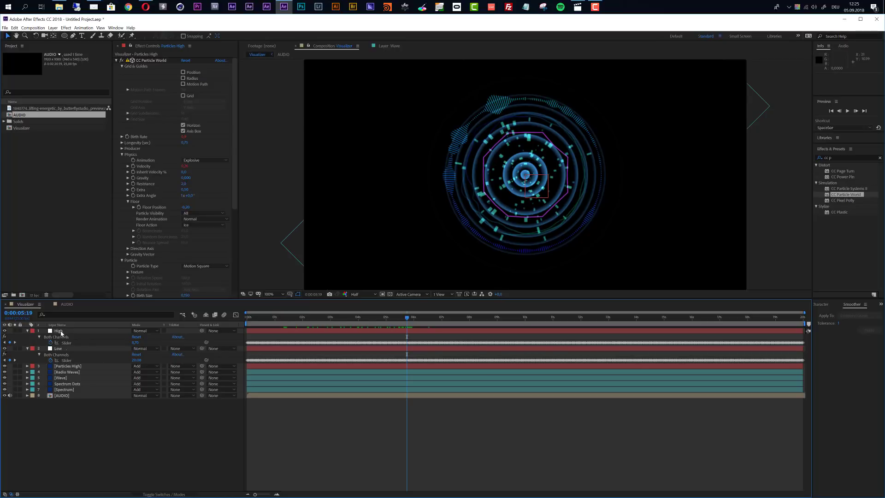
# Switch to the Filme & TV player, play a few seconds of the finished reference render, and return to After Effects
pyautogui.click(577, 7)
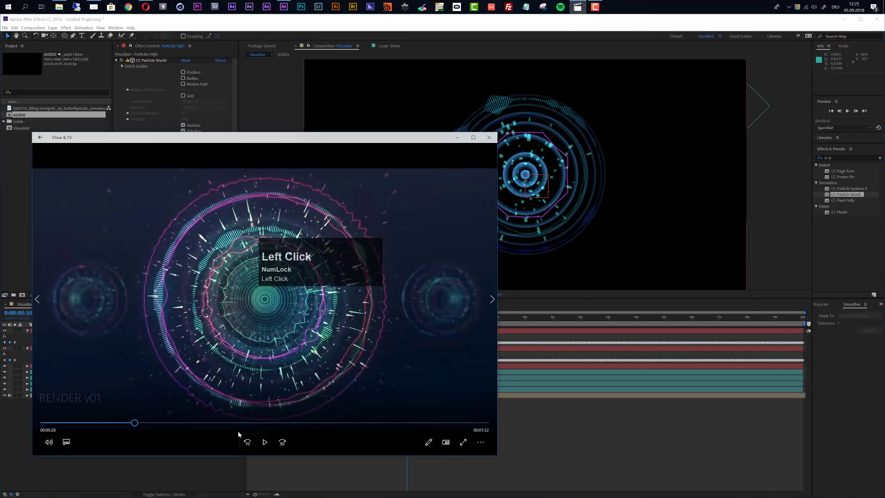
pyautogui.click(264, 442)
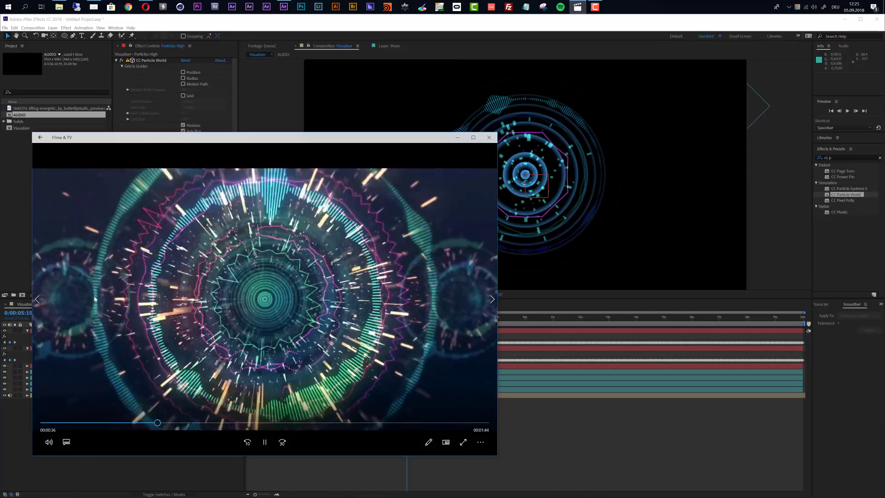
pyautogui.click(266, 445)
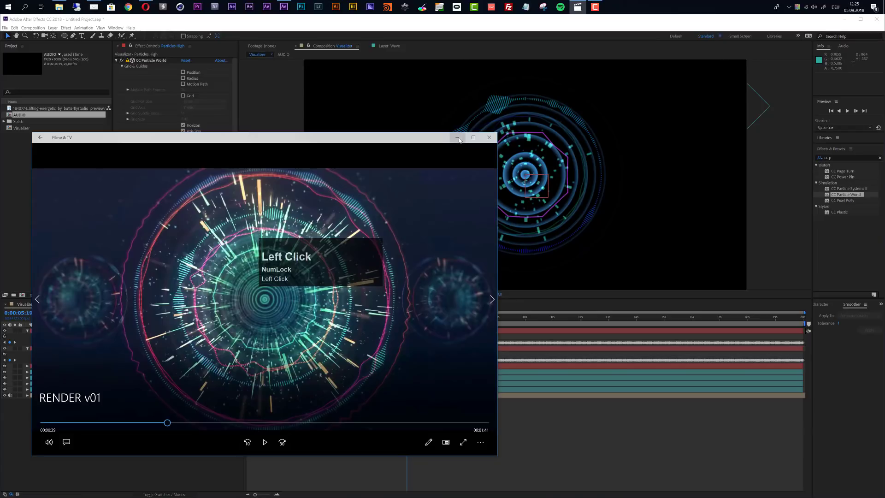
pyautogui.click(461, 138)
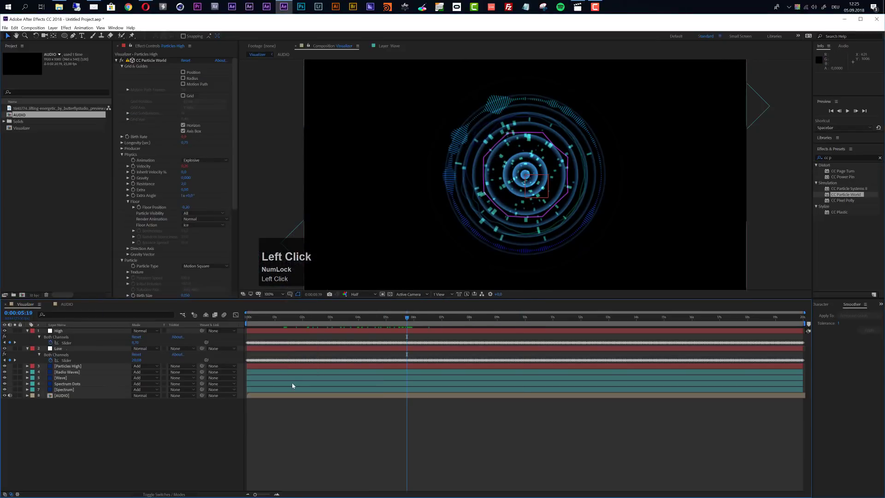
# Turn the Radio Waves, Wave, Spectrum Dots and Spectrum layers into 3D layers
pyautogui.keyDown('shift'); pyautogui.click(70, 388); pyautogui.keyUp('shift')
pyautogui.keyDown('shift'); pyautogui.click(69, 373); pyautogui.keyUp('shift')
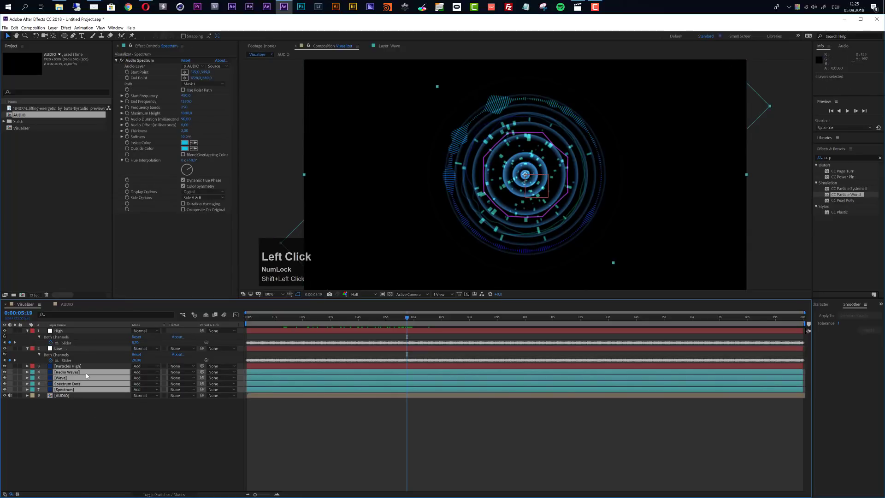
pyautogui.press('F4')
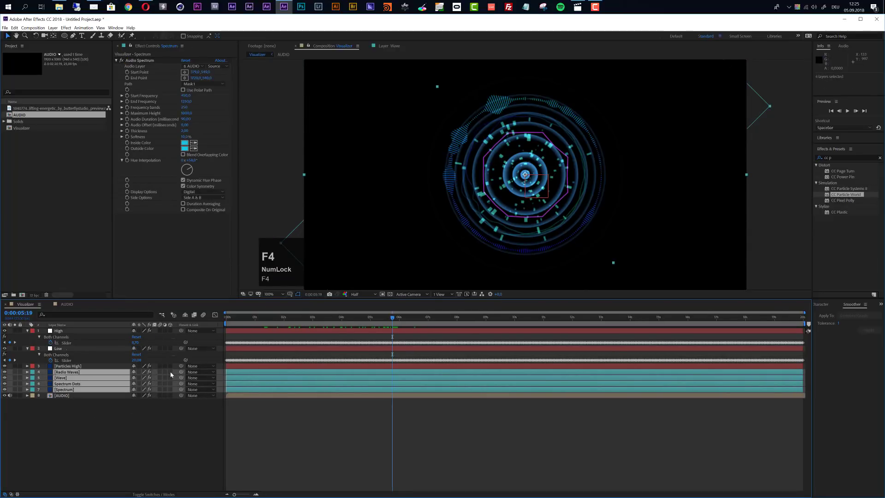
pyautogui.click(170, 372)
pyautogui.click(114, 404)
# Pre-compose the Particles High layer as Particles High Comp 1, moving all attributes into the new composition
pyautogui.click(68, 366)
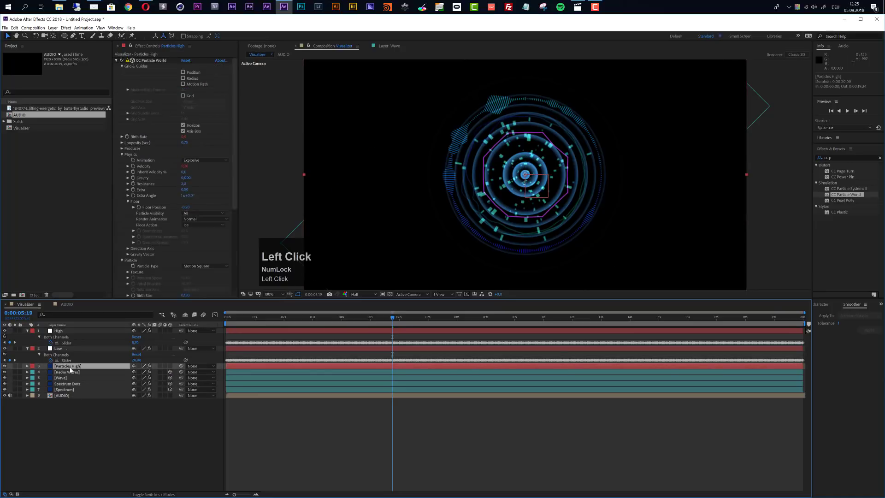
pyautogui.hotkey('ctrl', 'shift', 'c')
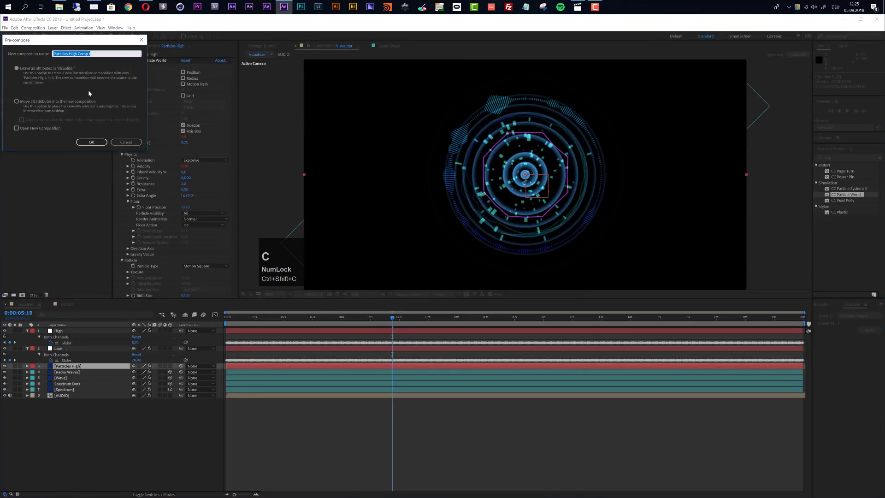
pyautogui.click(39, 106)
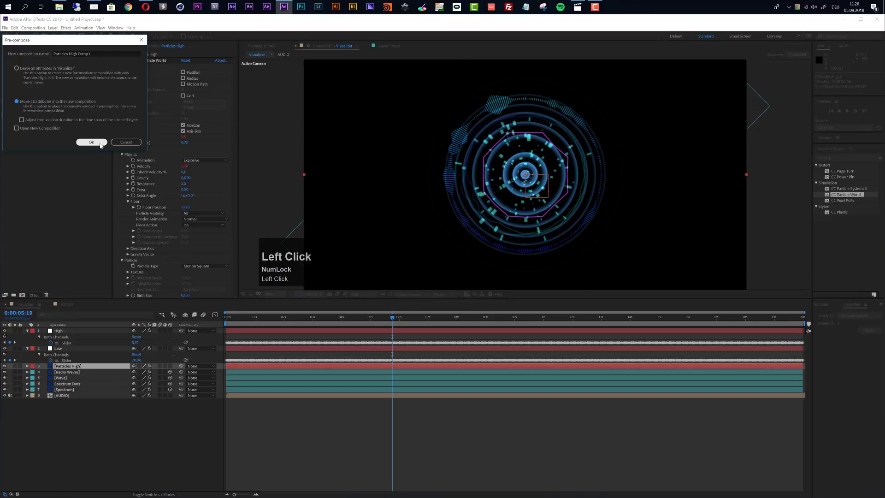
pyautogui.click(99, 144)
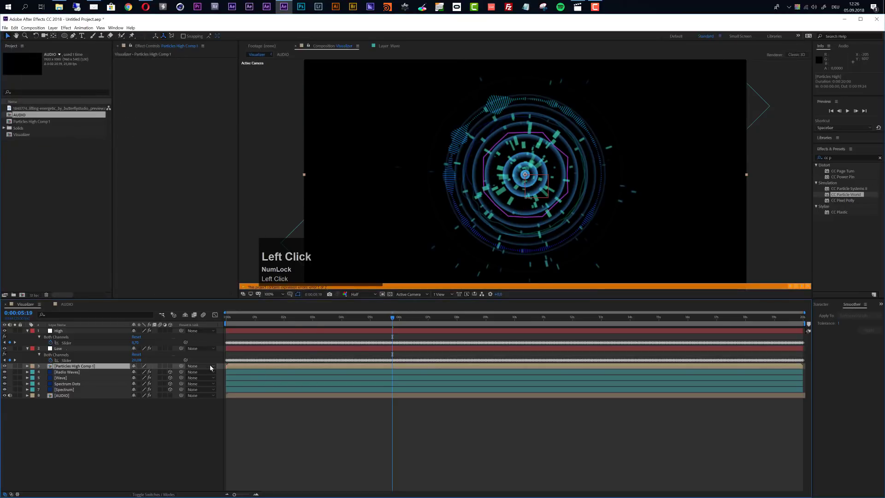
# Open Particles High Comp 1, reveal the particle expressions, and dock its timeline below the Visualizer timeline so both are visible
pyautogui.doubleClick(233, 367)
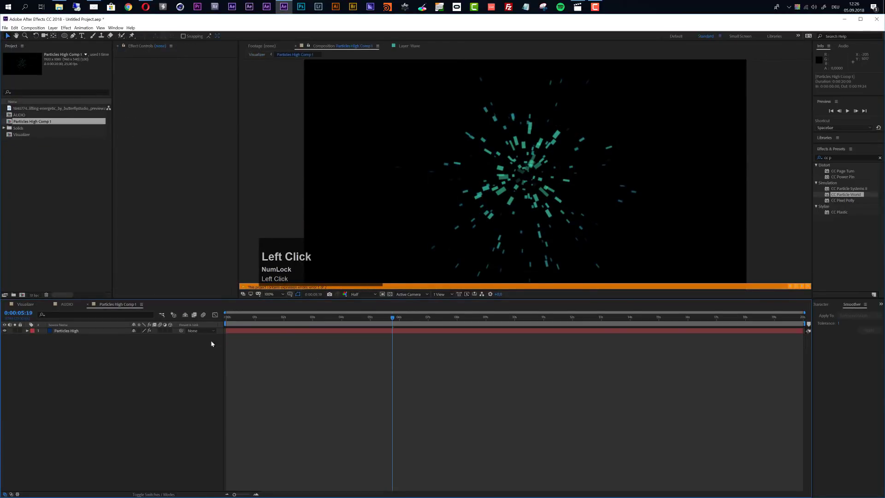
pyautogui.press('e')
pyautogui.press('e')
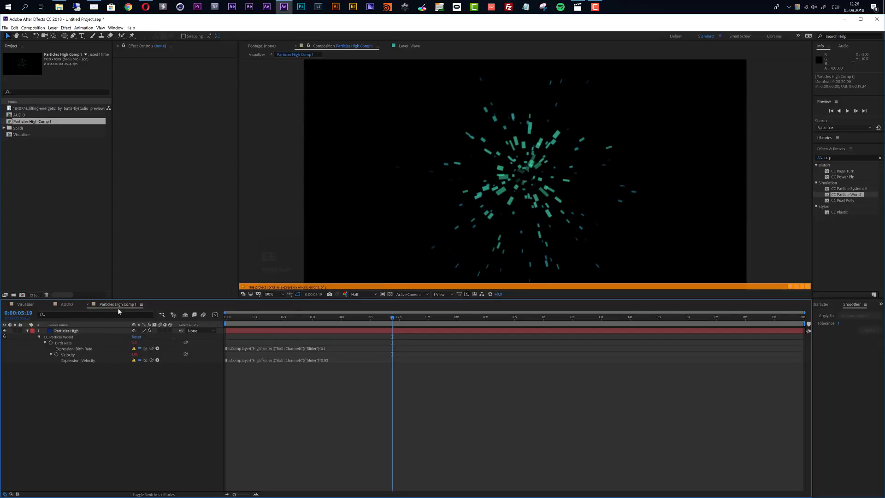
pyautogui.moveTo(118, 308); pyautogui.dragTo(166, 479)
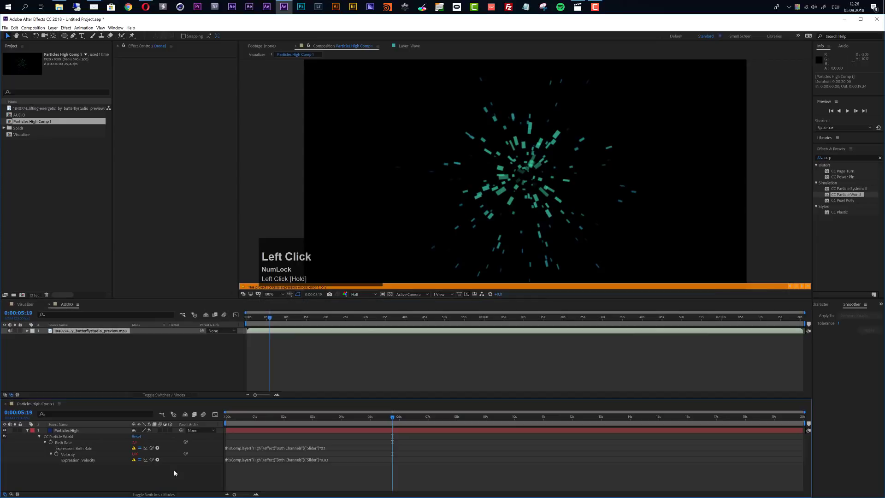
pyautogui.click(27, 305)
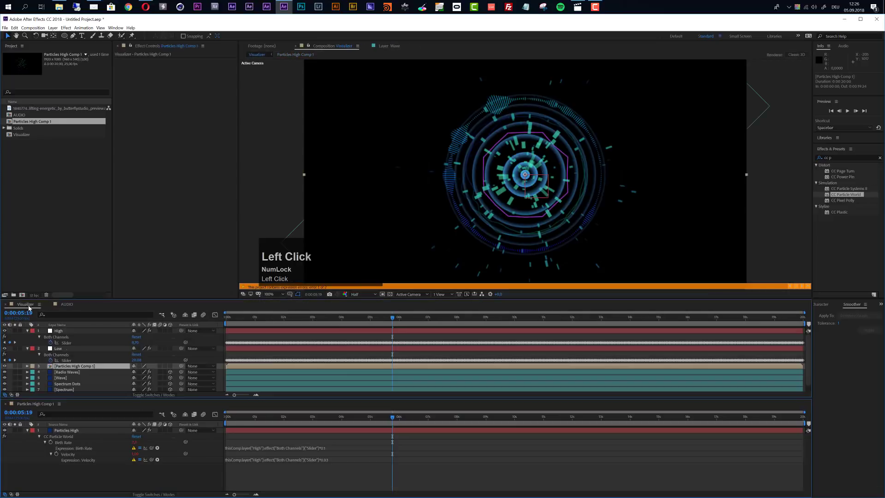
# Relink the Birth Rate expression to the High layer's Both Channels slider in the Visualizer composition, keeping the multiplier
pyautogui.click(272, 447)
pyautogui.moveTo(319, 447); pyautogui.dragTo(197, 450)
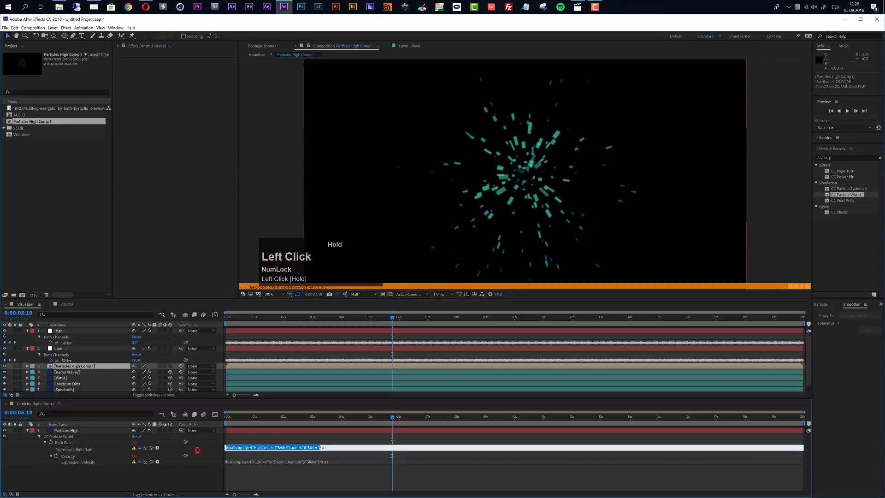
pyautogui.moveTo(102, 391); pyautogui.dragTo(67, 342)
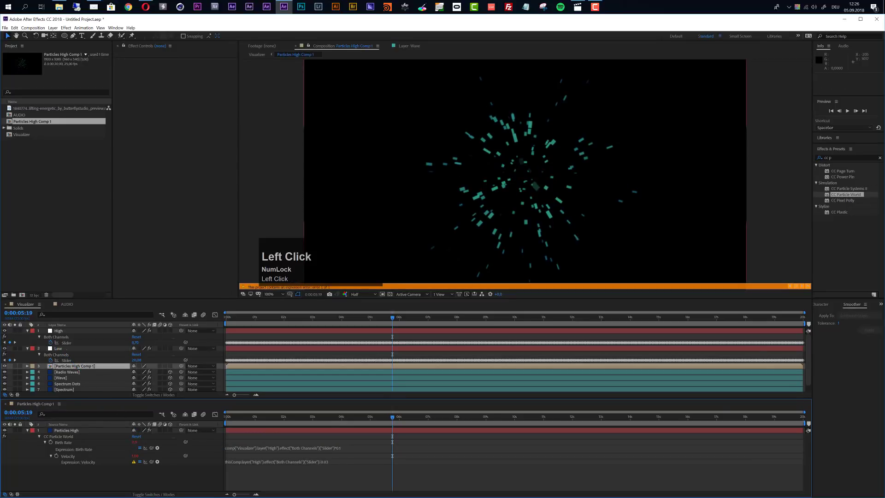
# Relink the Velocity expression to the High layer's Both Channels slider in Visualizer, keeping the multiplier, and close the pre-comp timeline
pyautogui.click(318, 462)
pyautogui.moveTo(320, 462); pyautogui.dragTo(214, 462)
pyautogui.moveTo(145, 461); pyautogui.dragTo(66, 336)
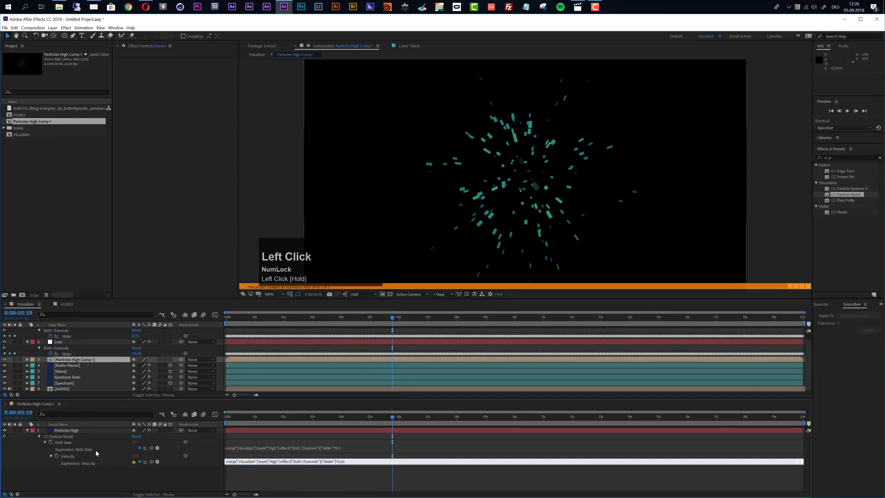
pyautogui.click(95, 477)
pyautogui.click(5, 404)
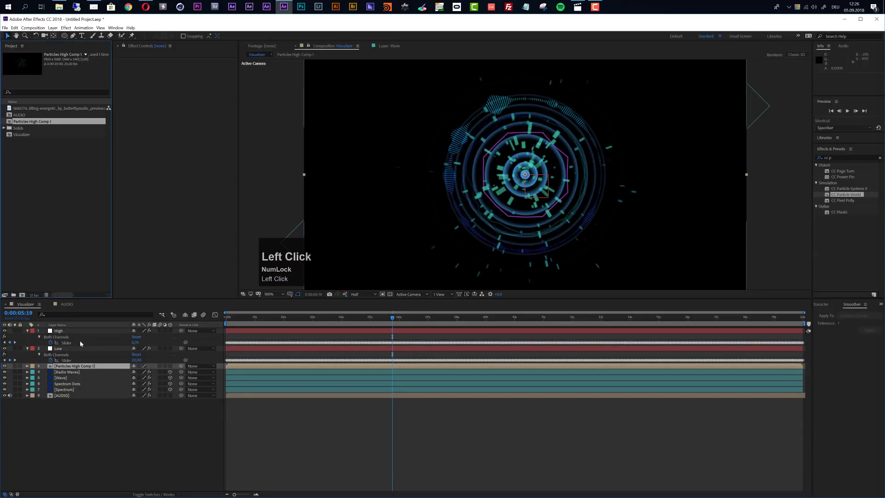
# Make Particles High Comp 1 a 3D layer and view the composition from Custom View 1
pyautogui.click(170, 366)
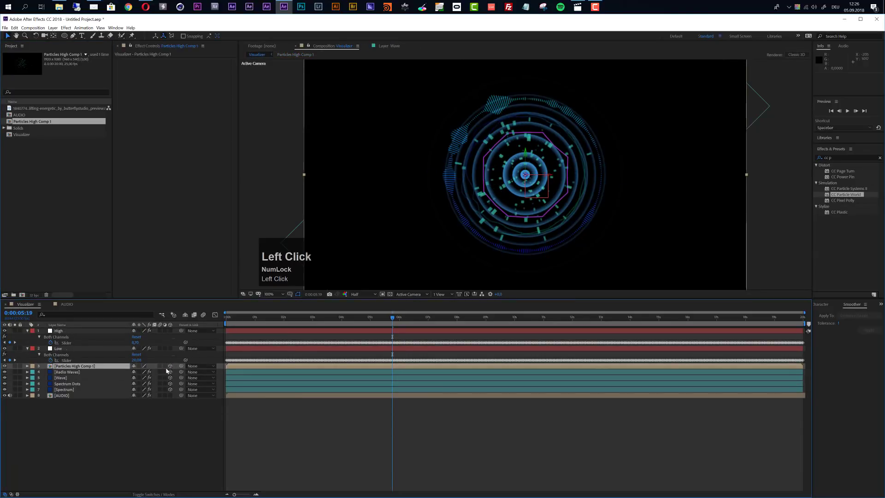
pyautogui.click(413, 294)
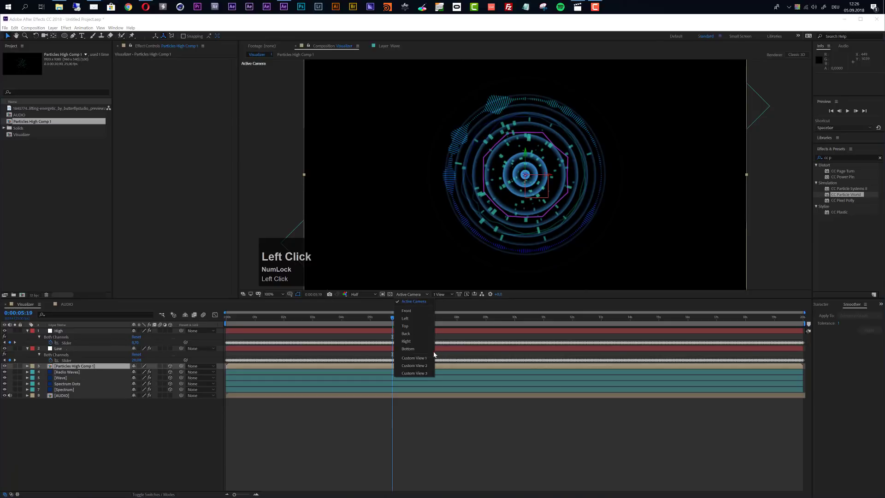
pyautogui.click(414, 358)
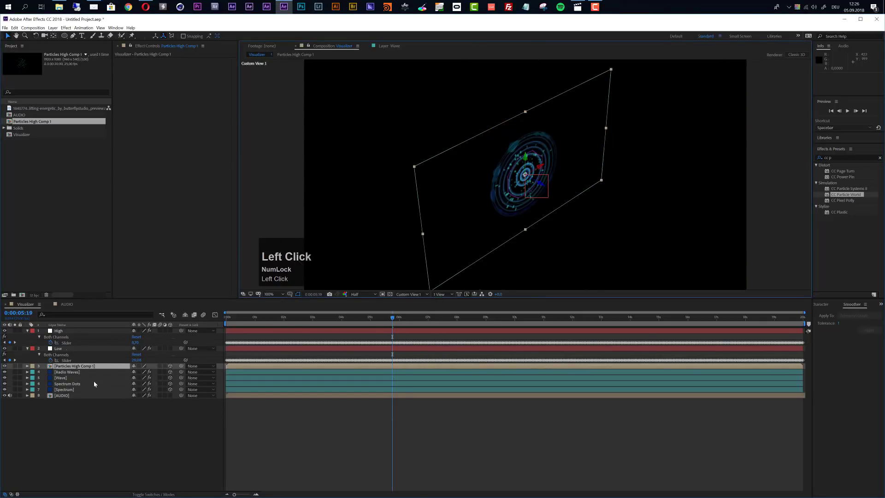
# Move the Spectrum layer forward along Z to about -58 and shift the Spectrum Dots layer forward along Z as well
pyautogui.click(69, 389)
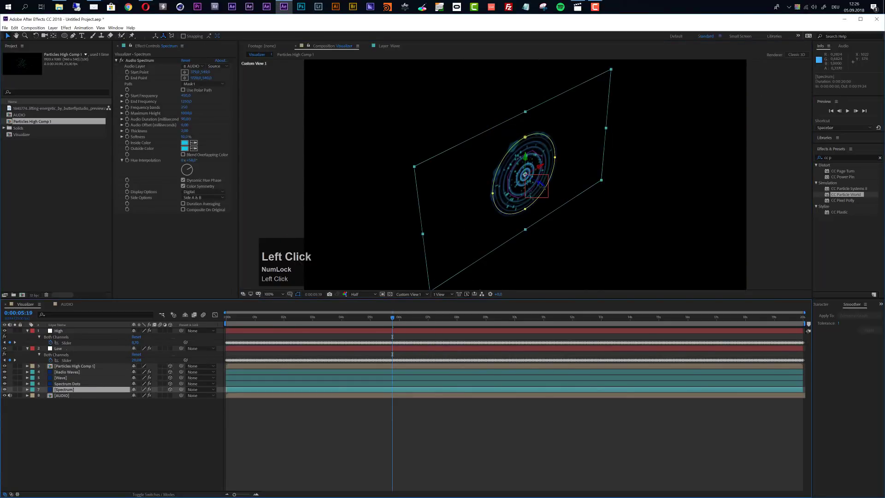
pyautogui.moveTo(540, 186)
pyautogui.mouseDown()
pyautogui.moveTo(567, 200)
pyautogui.moveTo(533, 185)
pyautogui.moveTo(544, 190)
pyautogui.moveTo(539, 197)
pyautogui.moveTo(549, 194)
pyautogui.mouseUp()
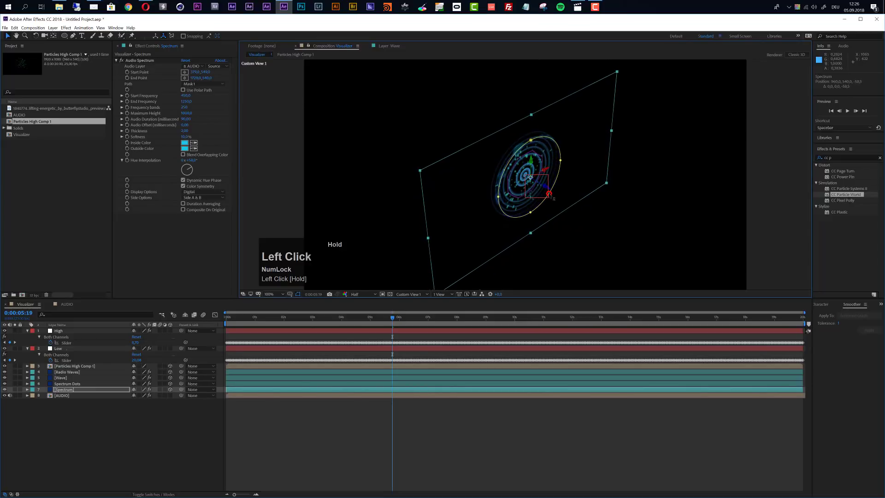
pyautogui.click(67, 383)
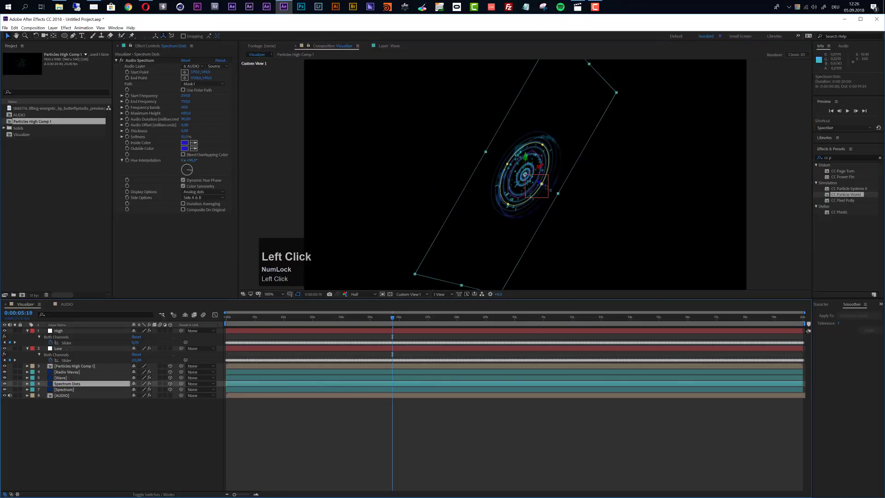
pyautogui.moveTo(543, 185); pyautogui.dragTo(562, 196)
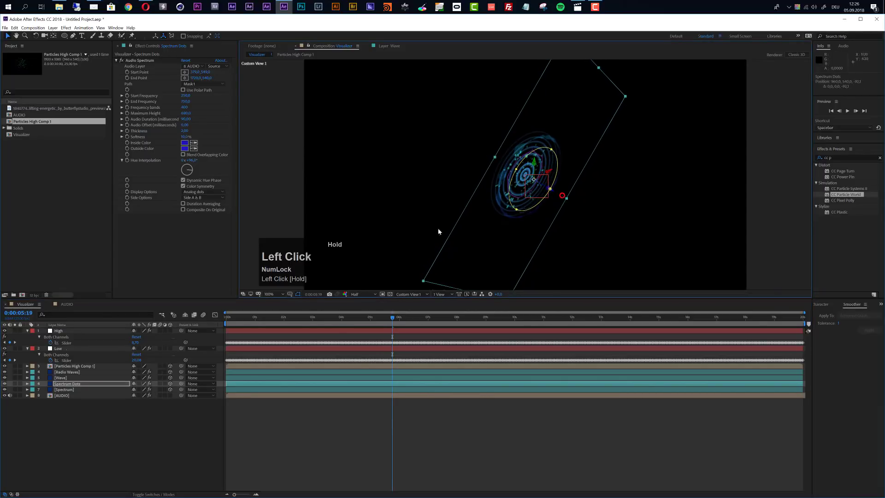
# Move the Wave layer forward along Z to about -120 and push the Radio Waves layer back to about 71
pyautogui.click(64, 378)
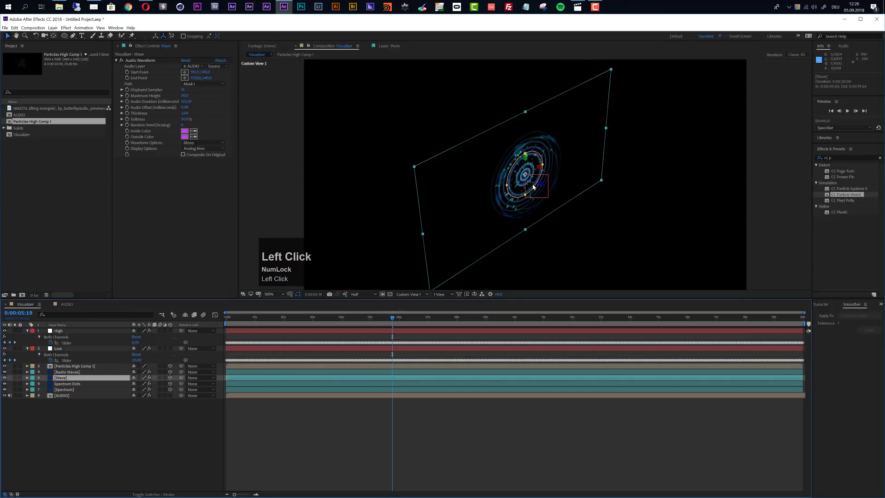
pyautogui.moveTo(541, 184); pyautogui.dragTo(566, 197)
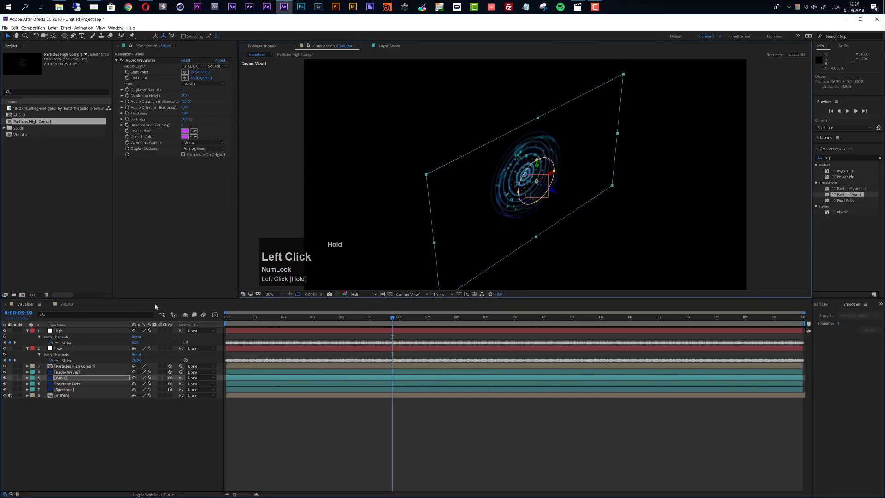
pyautogui.click(543, 203)
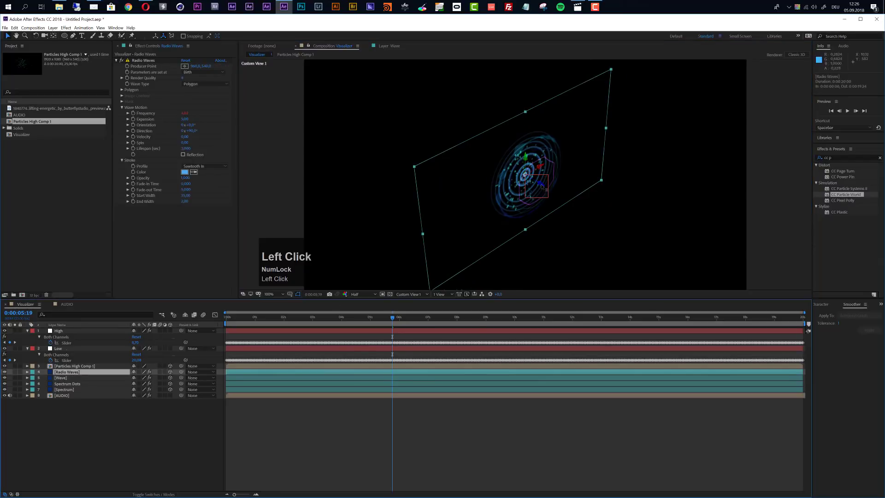
pyautogui.moveTo(542, 184); pyautogui.dragTo(530, 184)
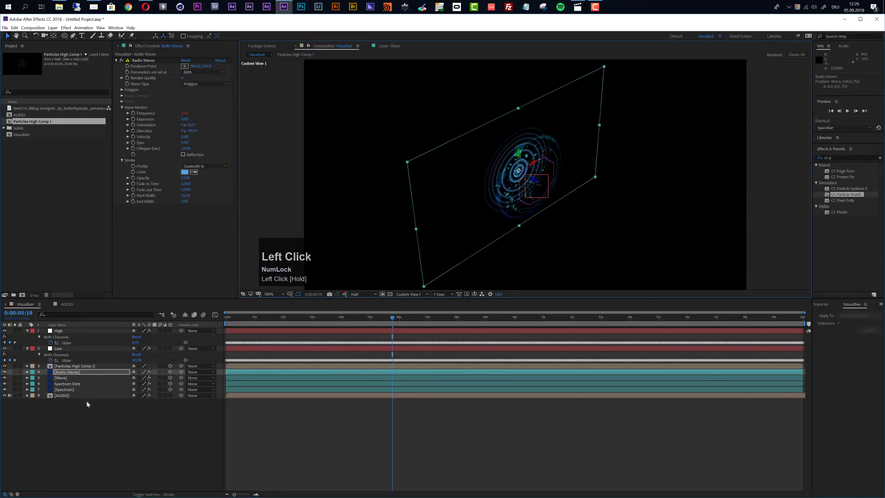
# Scale the Radio Waves layer up to 119%
pyautogui.press('s')
pyautogui.click(152, 377)
pyautogui.moveTo(152, 376); pyautogui.dragTo(56, 370)
# Push the Particles High Comp 1 layer slightly back along Z
pyautogui.click(61, 366)
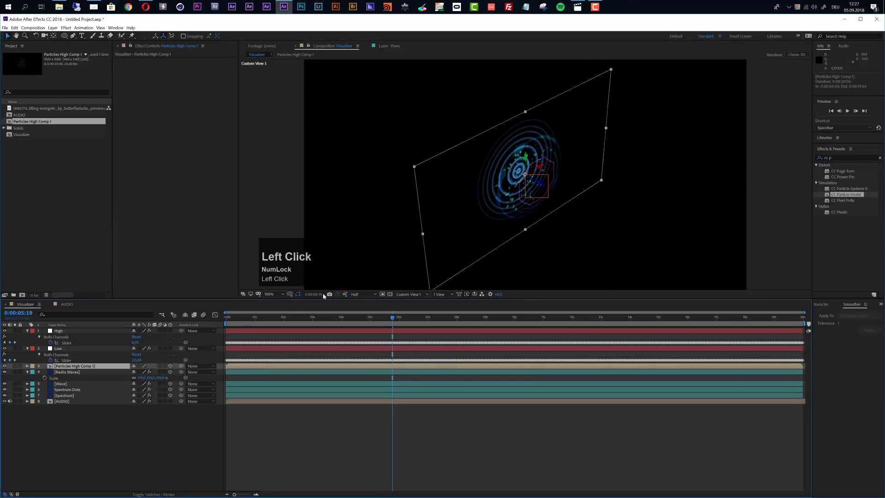
pyautogui.moveTo(542, 184); pyautogui.dragTo(533, 186)
pyautogui.click(420, 436)
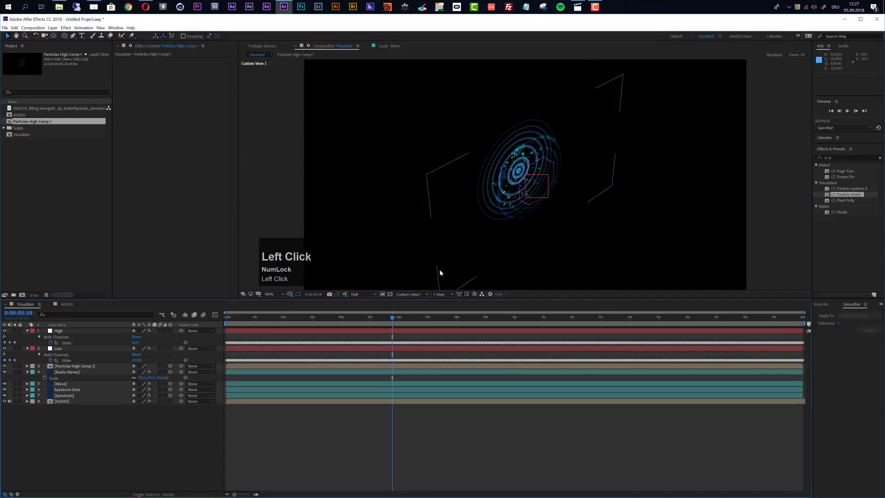
# Move the Wave layer further forward along Z to about -174 and bring the Spectrum Dots layer slightly more forward
pyautogui.press('c')
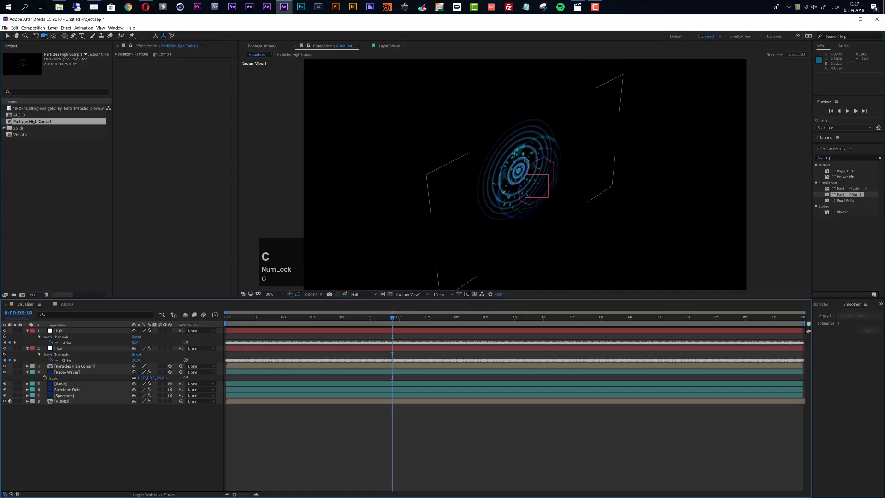
pyautogui.moveTo(530, 168)
pyautogui.mouseDown()
pyautogui.moveTo(532, 184)
pyautogui.moveTo(412, 134)
pyautogui.moveTo(466, 158)
pyautogui.moveTo(525, 166)
pyautogui.mouseUp()
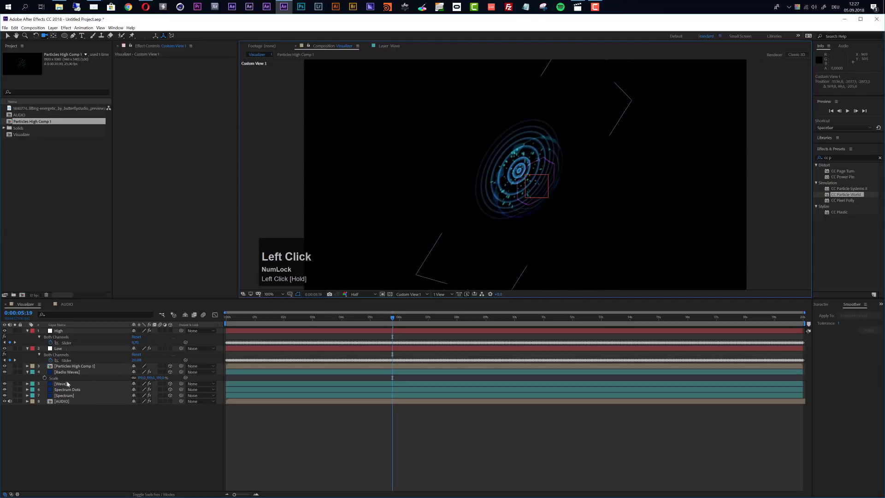
pyautogui.click(68, 372)
pyautogui.click(64, 384)
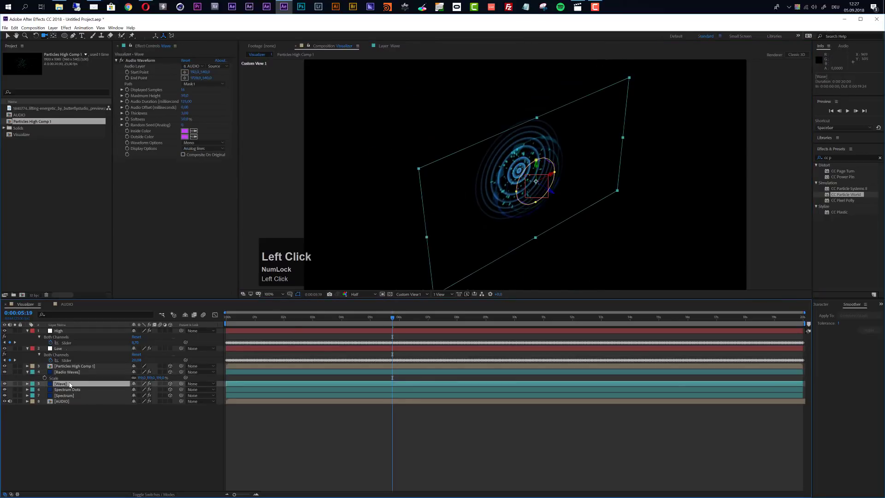
pyautogui.press('v')
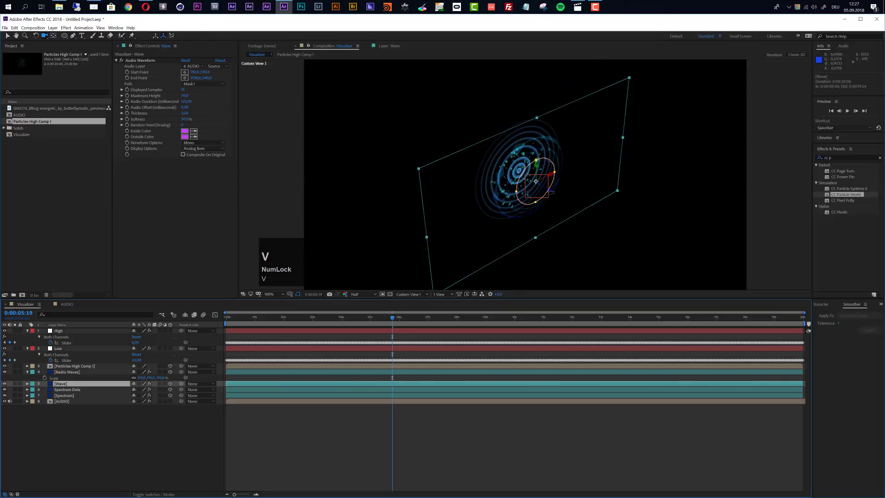
pyautogui.moveTo(552, 192); pyautogui.dragTo(559, 202)
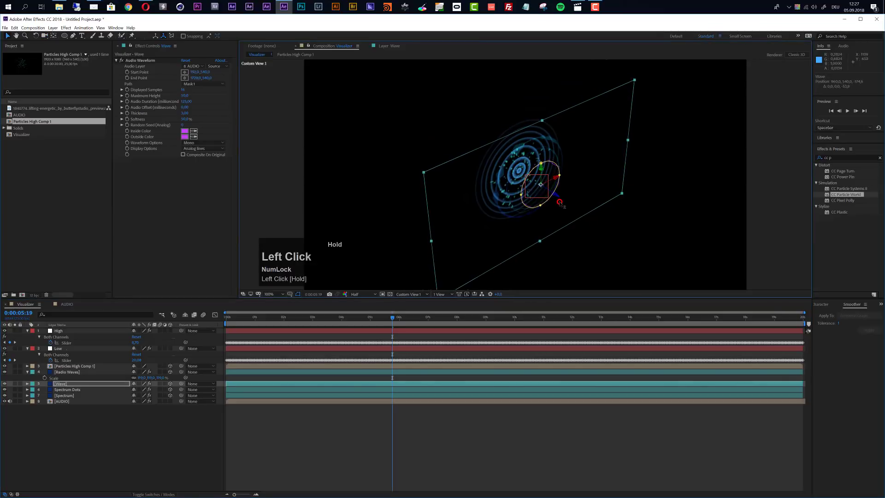
pyautogui.click(87, 389)
pyautogui.moveTo(547, 190); pyautogui.dragTo(551, 194)
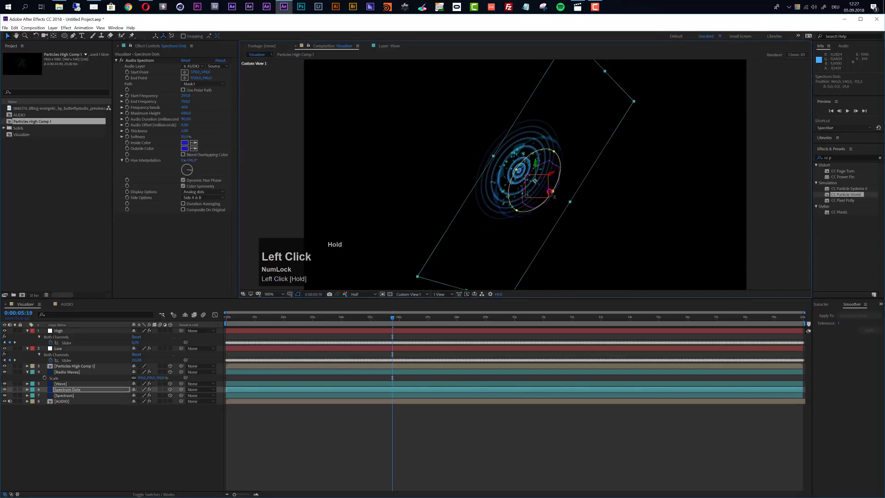
# Return the composition to the Active Camera view and add a one-node camera with the 20mm preset
pyautogui.click(409, 294)
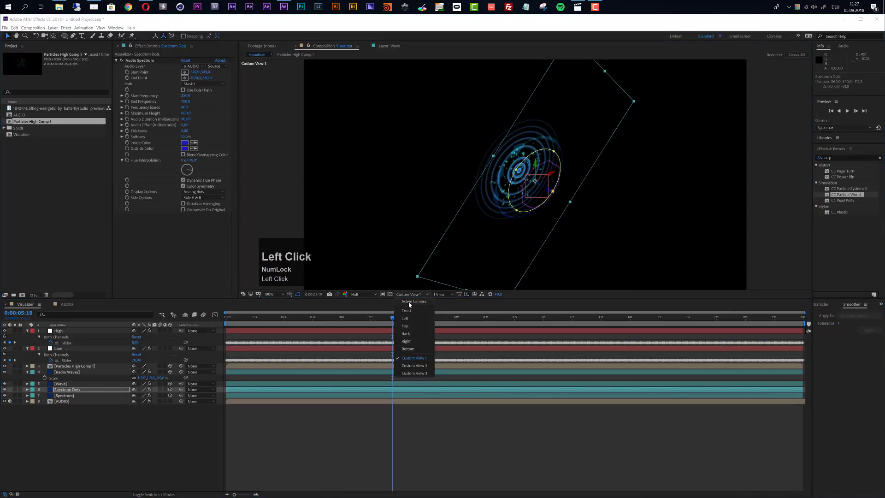
pyautogui.click(410, 312)
pyautogui.click(364, 438)
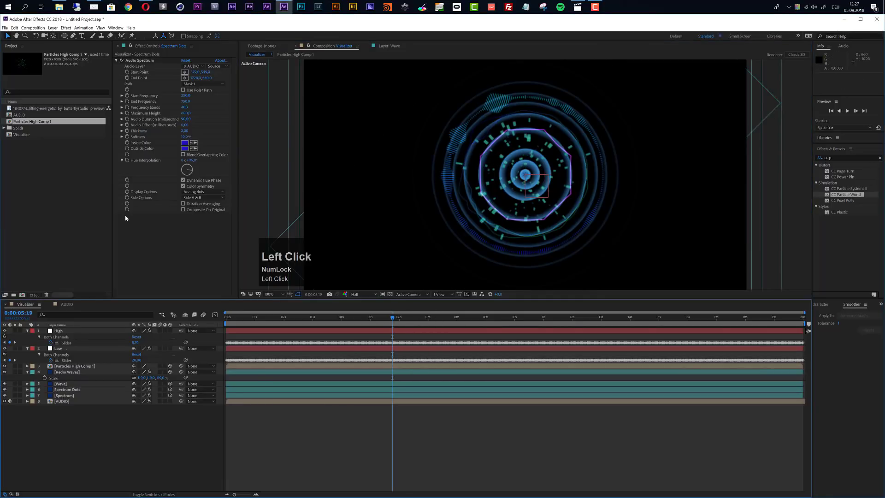
pyautogui.click(54, 28)
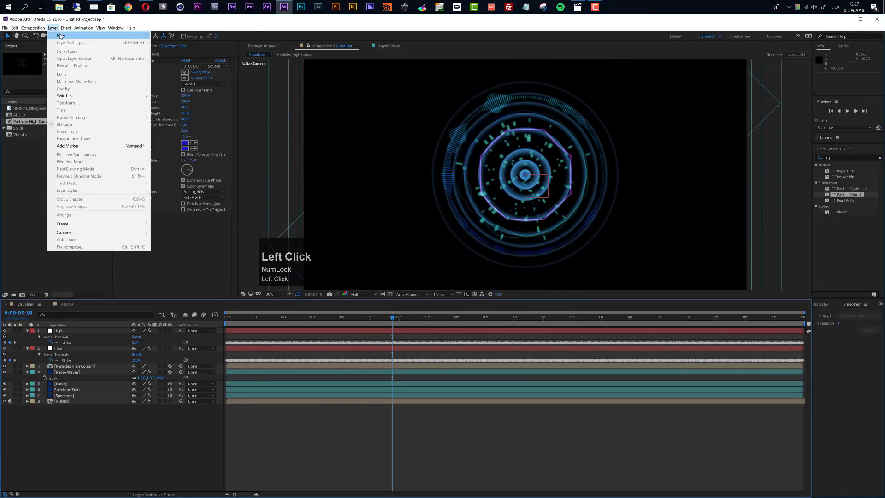
pyautogui.moveTo(92, 35)
pyautogui.click(183, 57)
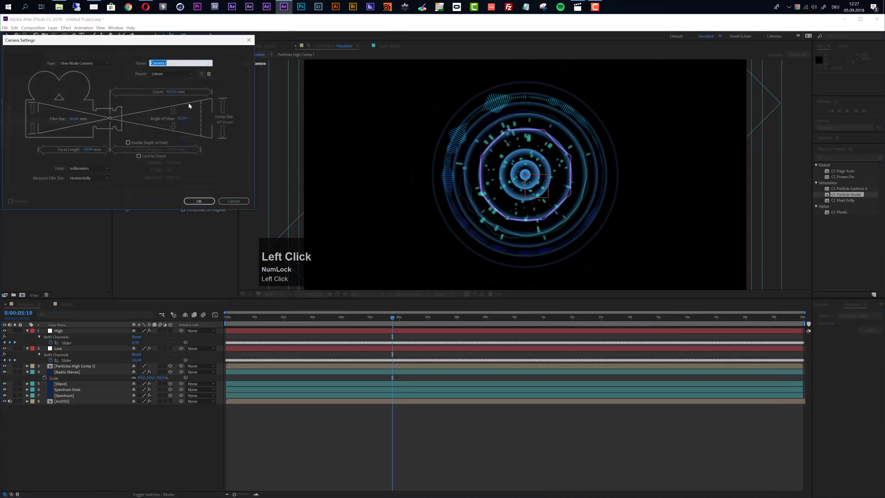
pyautogui.click(167, 74)
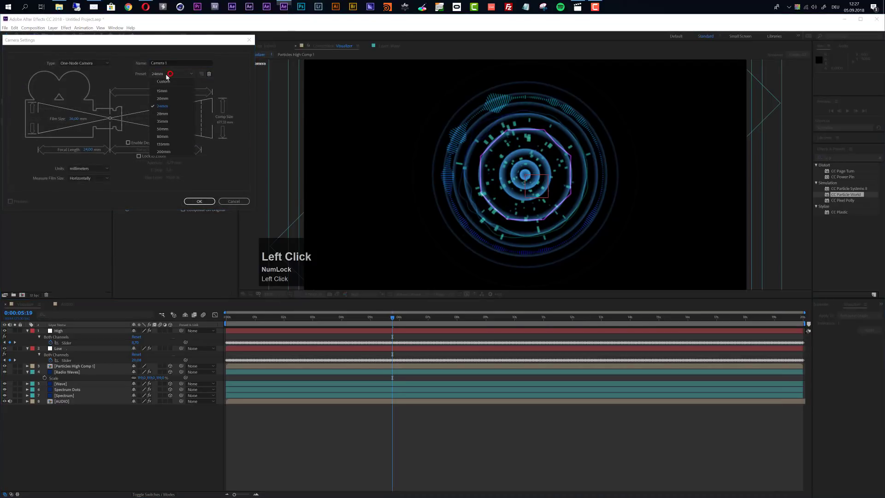
pyautogui.click(162, 98)
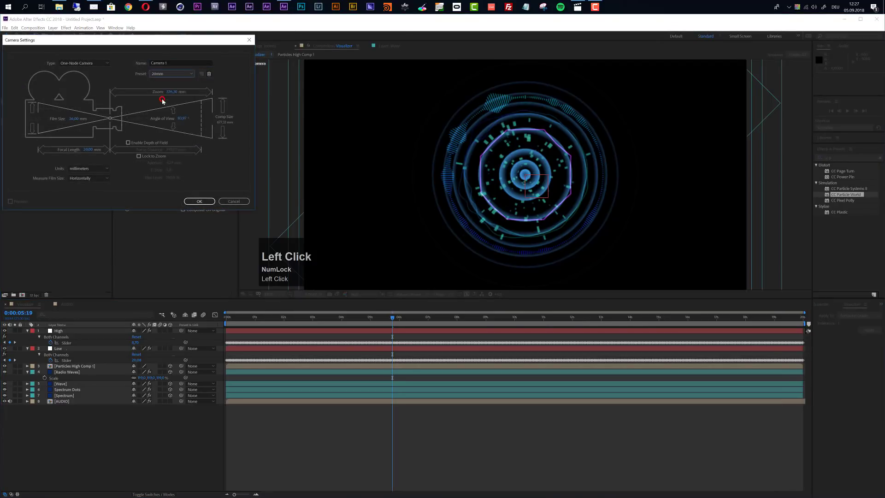
pyautogui.click(199, 201)
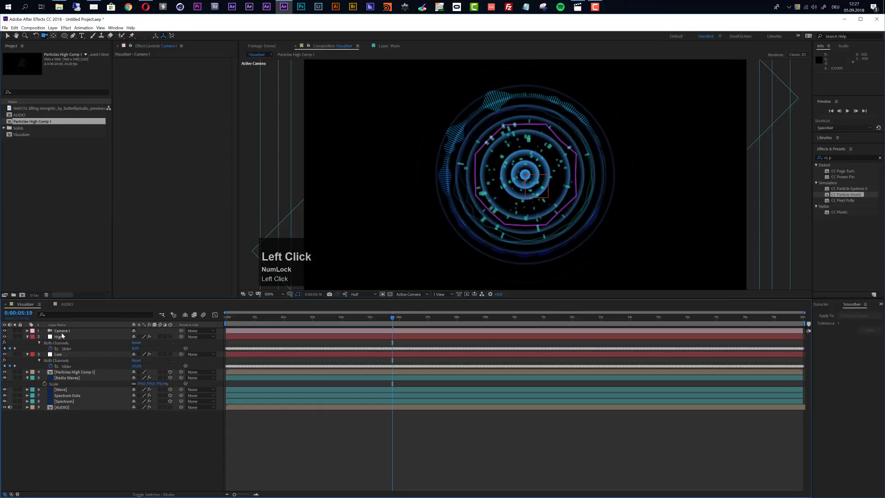
# Expand Camera 1's options, test a larger Zoom value and undo that change
pyautogui.press('a')
pyautogui.press('a')
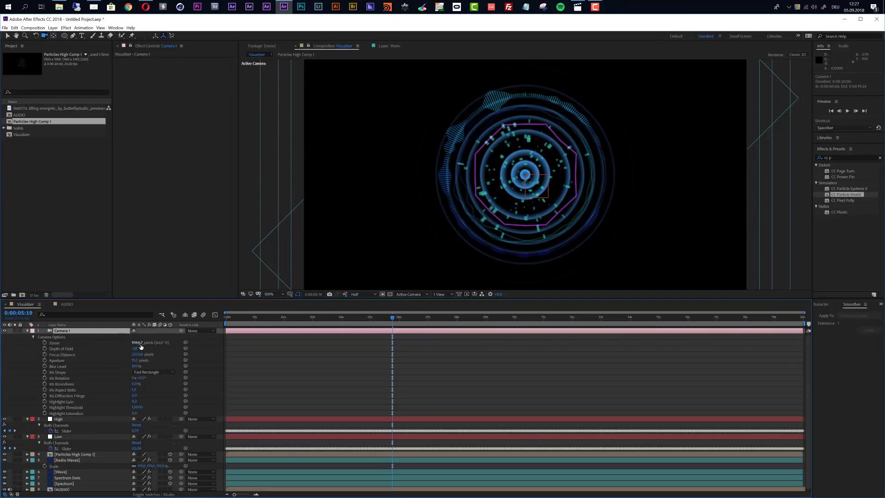
pyautogui.moveTo(135, 344); pyautogui.dragTo(206, 349)
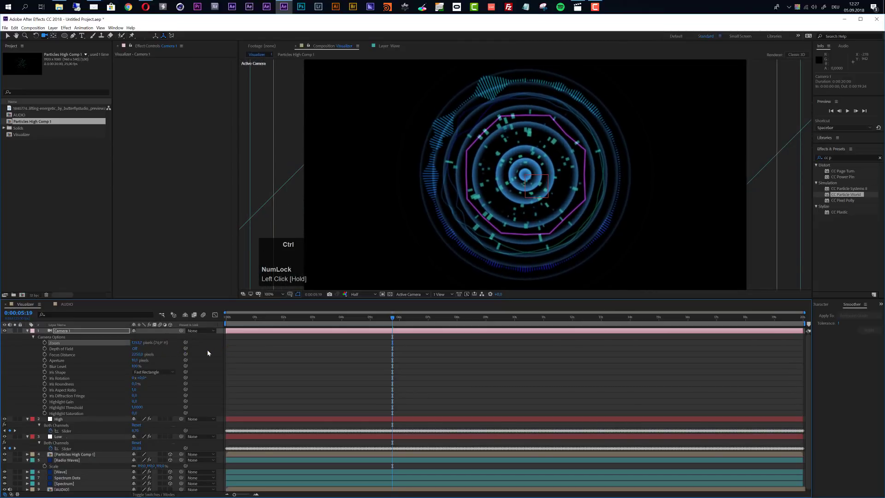
pyautogui.hotkey('ctrl', 'z')
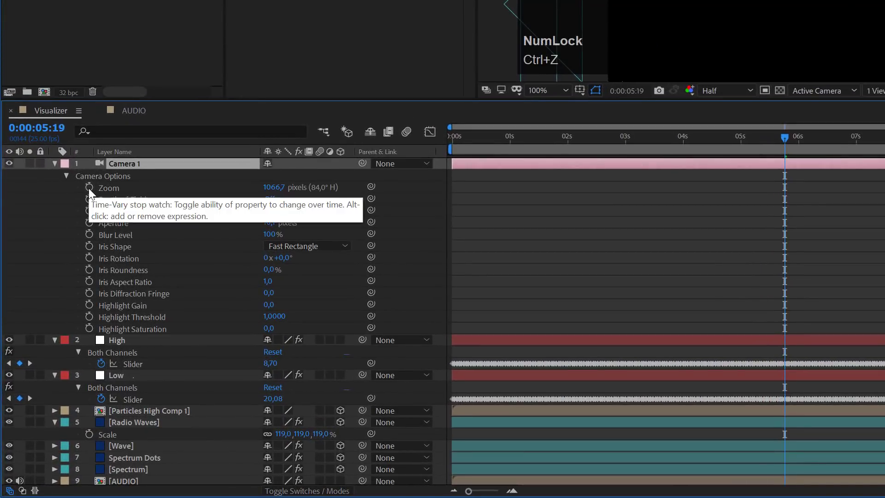
# Add an expression to Camera 1's Zoom that adds the Low layer's Both Channels slider to the original value
pyautogui.keyDown('alt'); pyautogui.click(59, 293); pyautogui.keyUp('alt')
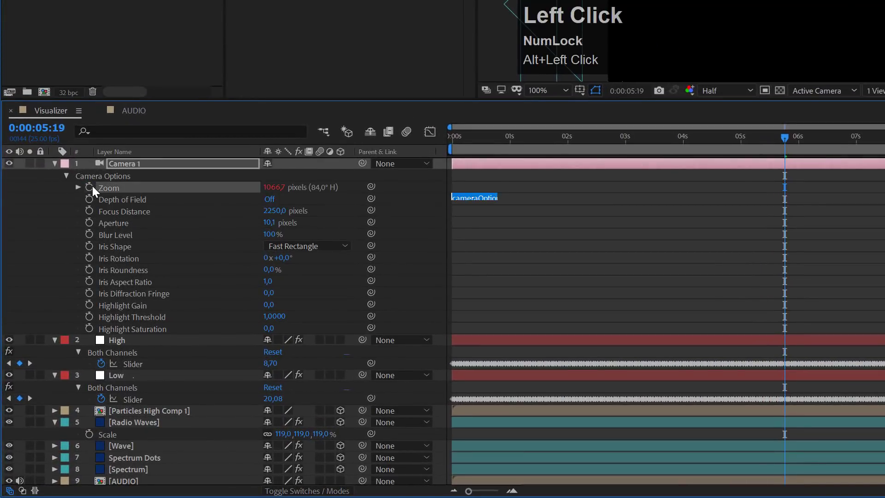
pyautogui.moveTo(303, 198); pyautogui.dragTo(135, 412)
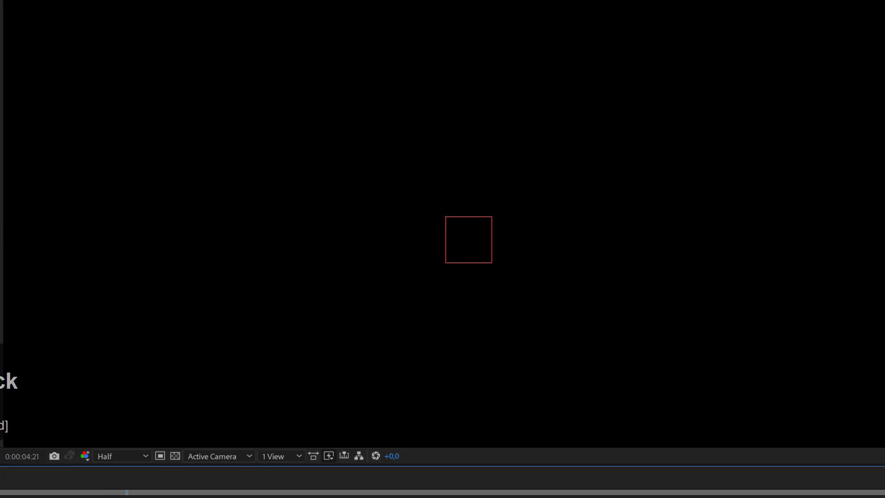
pyautogui.click(290, 336)
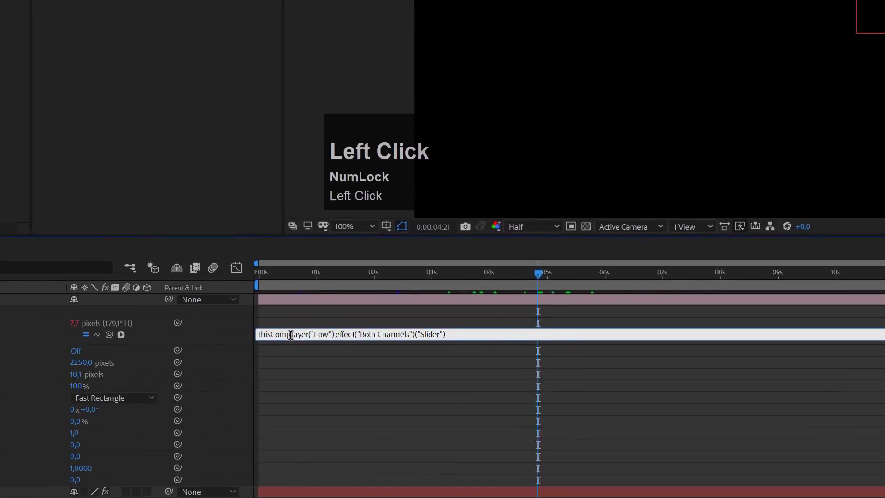
pyautogui.press('Left')
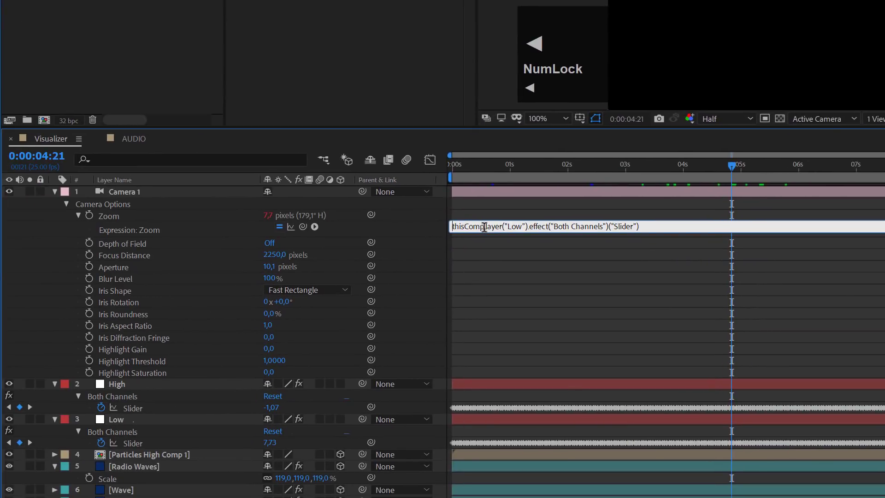
pyautogui.write('value+')
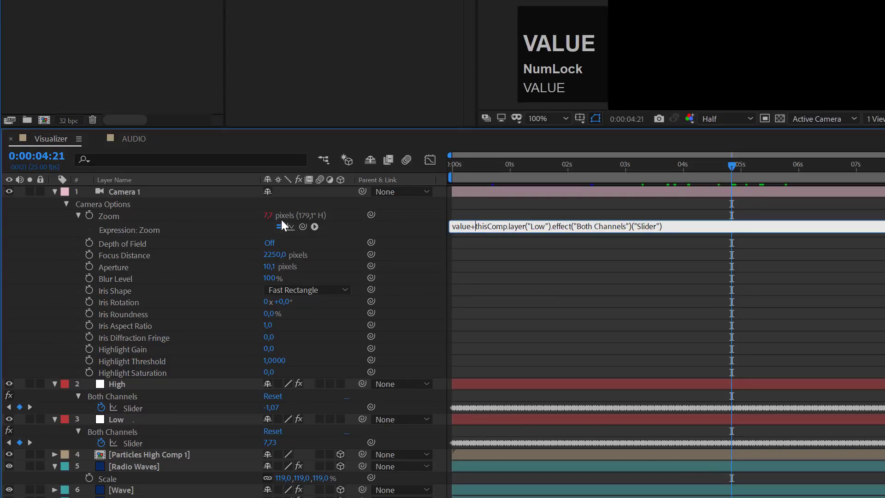
pyautogui.click(234, 232)
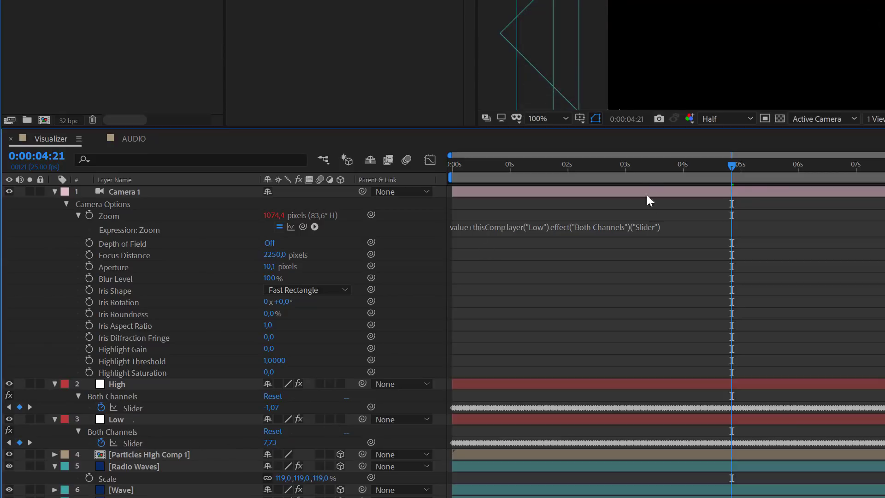
# Preview the camera zoom over a stretch of time and multiply the slider in the Zoom expression by 10
pyautogui.moveTo(623, 166); pyautogui.dragTo(691, 174)
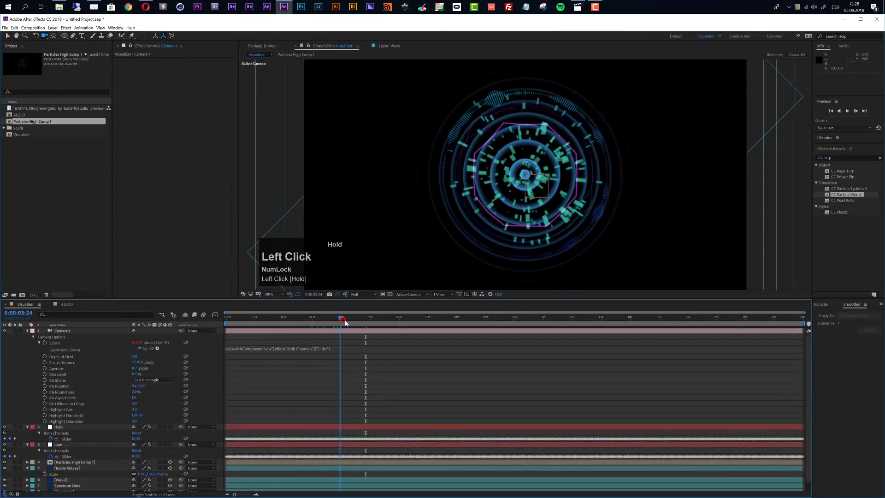
pyautogui.moveTo(345, 321); pyautogui.dragTo(363, 321)
pyautogui.click(339, 348)
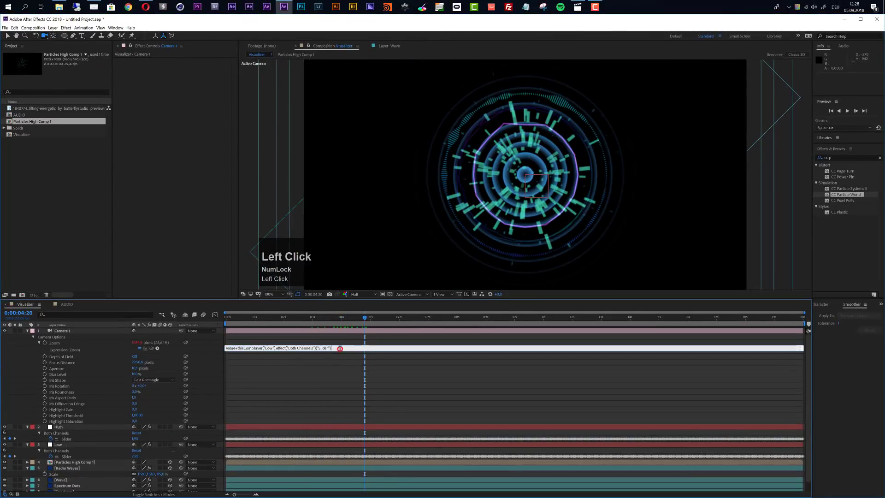
pyautogui.write('*')
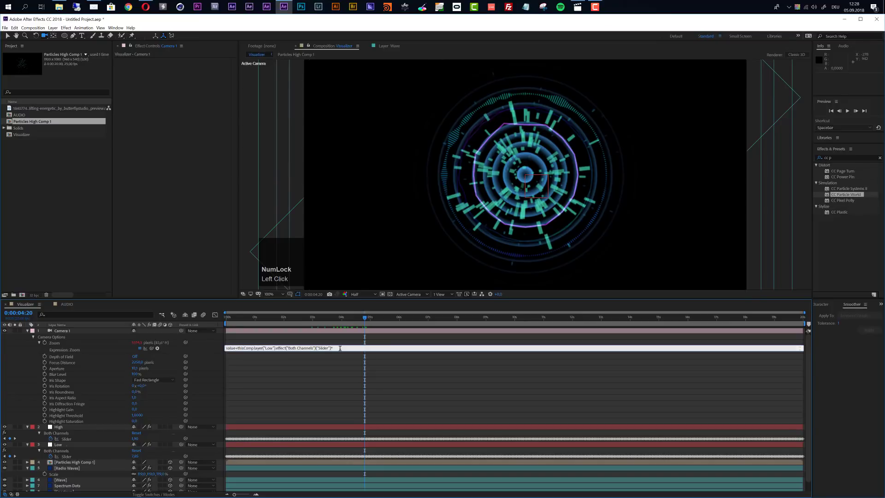
pyautogui.write('10')
pyautogui.press('KP_Enter')
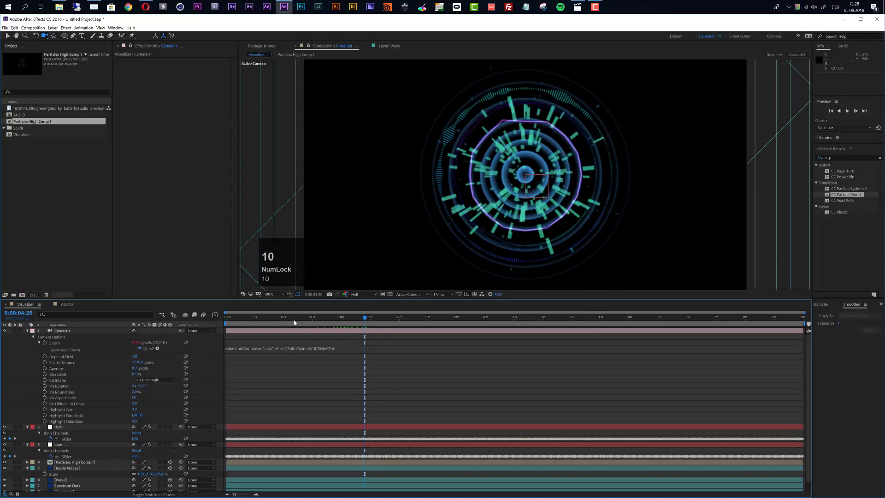
# Check the zoom reaction across the timeline and set the Zoom expression's multiplier to 5
pyautogui.moveTo(294, 322); pyautogui.dragTo(627, 336)
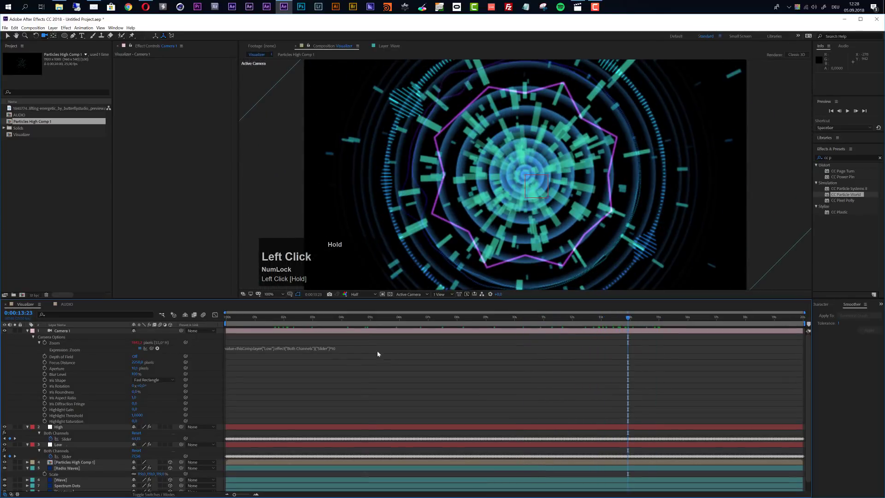
pyautogui.click(346, 348)
pyautogui.press('BackSpace')
pyautogui.press('BackSpace')
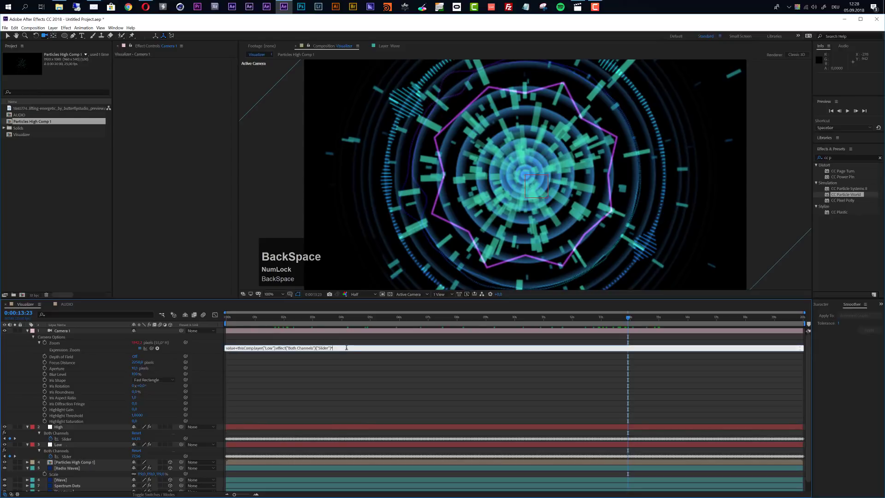
pyautogui.write('5')
pyautogui.press('KP_Enter')
pyautogui.scroll(-2, 562, 183)
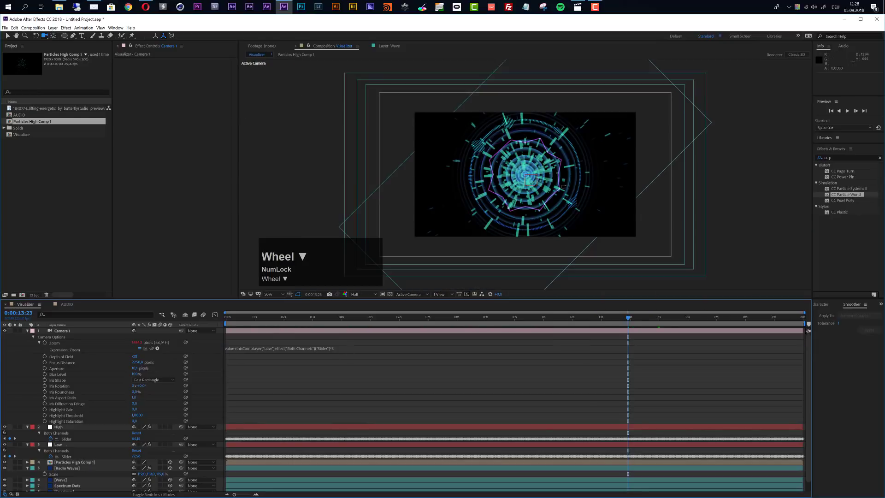
# Check the camera reaction between about 12 and 13 seconds and compare the look with the finished reference render in the video player
pyautogui.click(604, 317)
pyautogui.moveTo(606, 319); pyautogui.dragTo(588, 332)
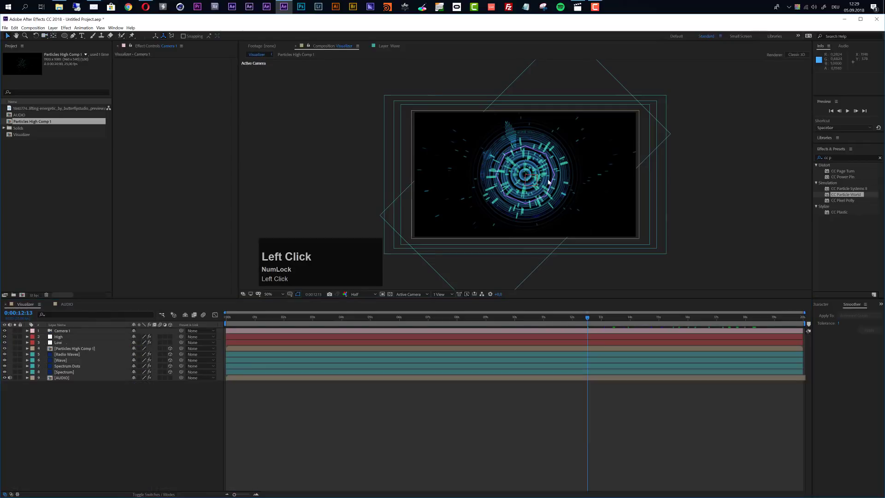
pyautogui.scroll(1, 572, 178)
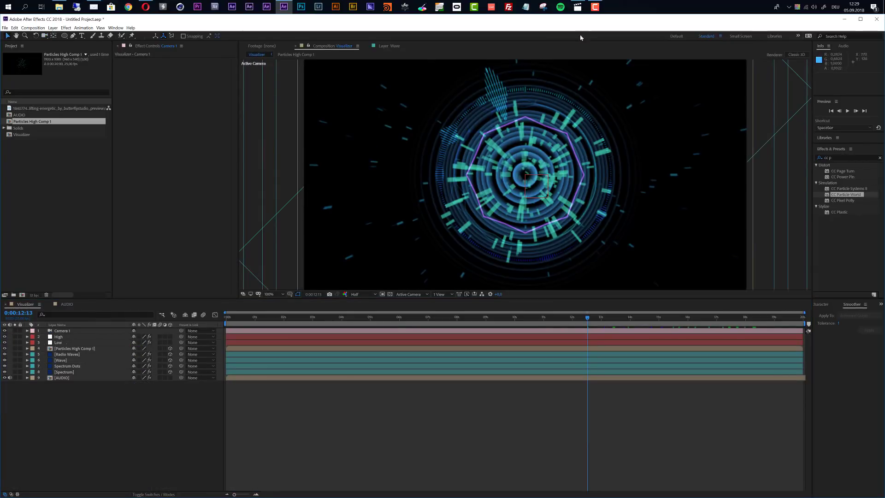
pyautogui.click(577, 6)
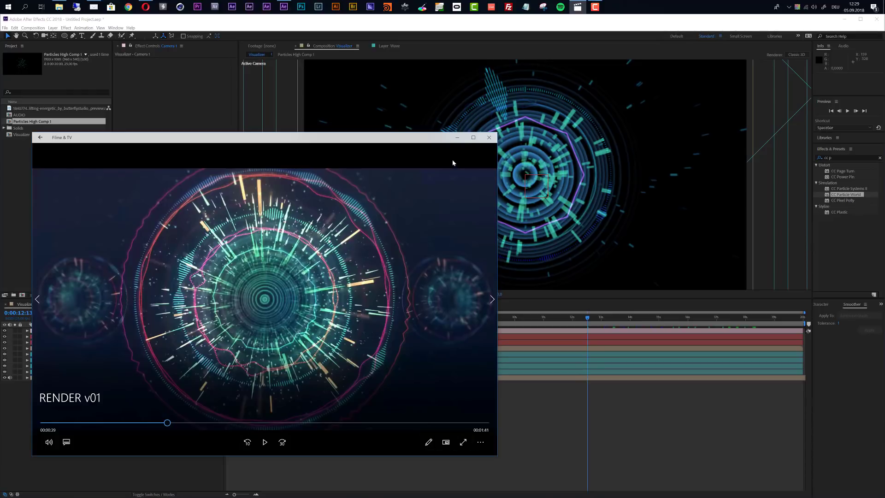
pyautogui.click(459, 139)
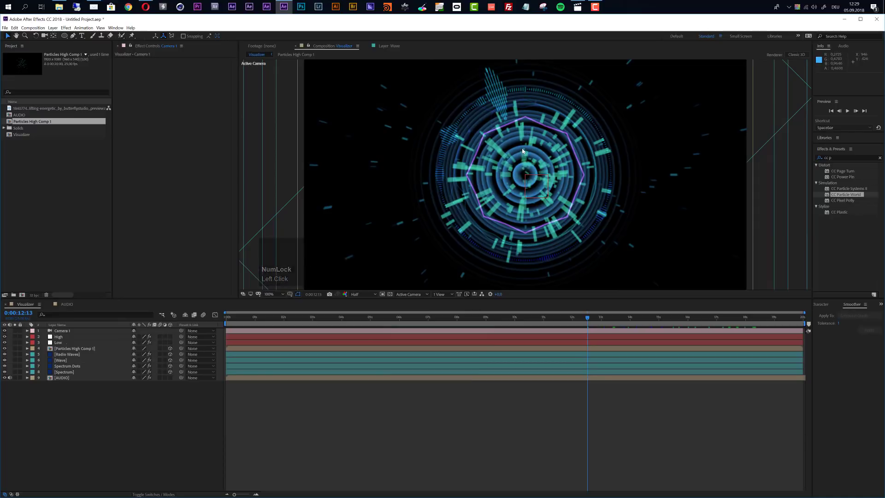
# Add an adjustment layer above all other layers in the Visualizer composition and apply the Glow effect to it
pyautogui.click(52, 28)
pyautogui.moveTo(115, 35)
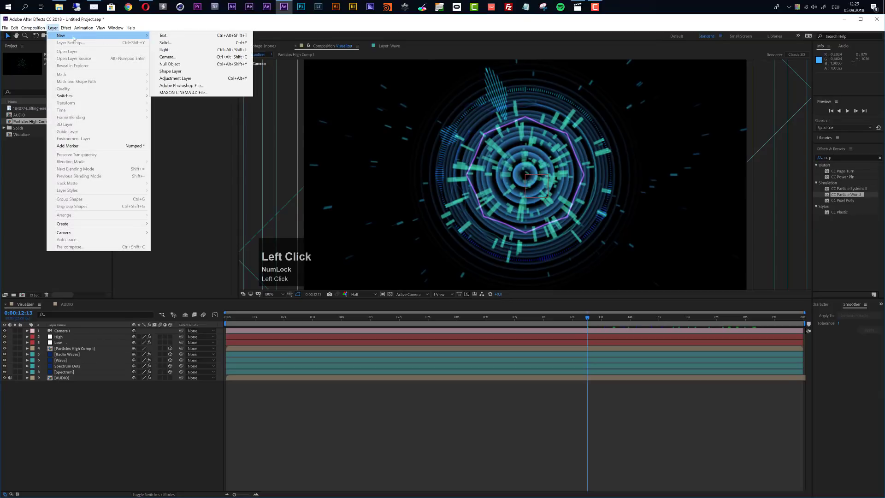
pyautogui.click(183, 79)
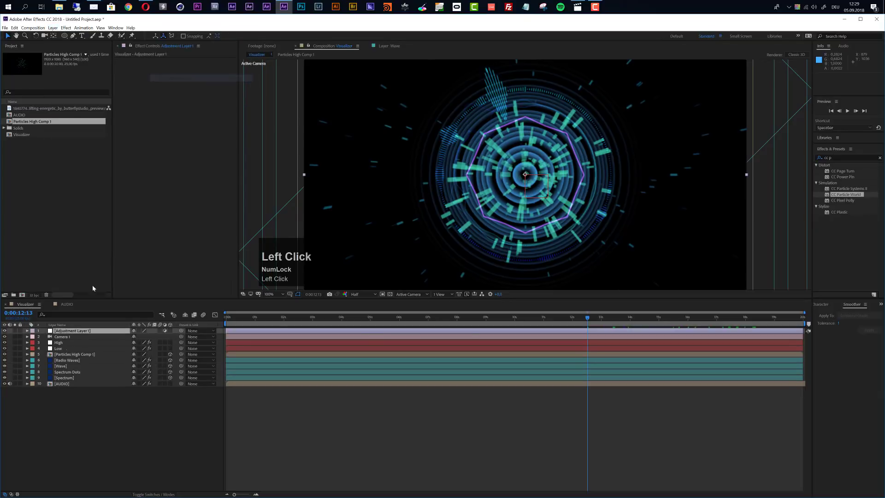
pyautogui.click(834, 158)
pyautogui.write('glow')
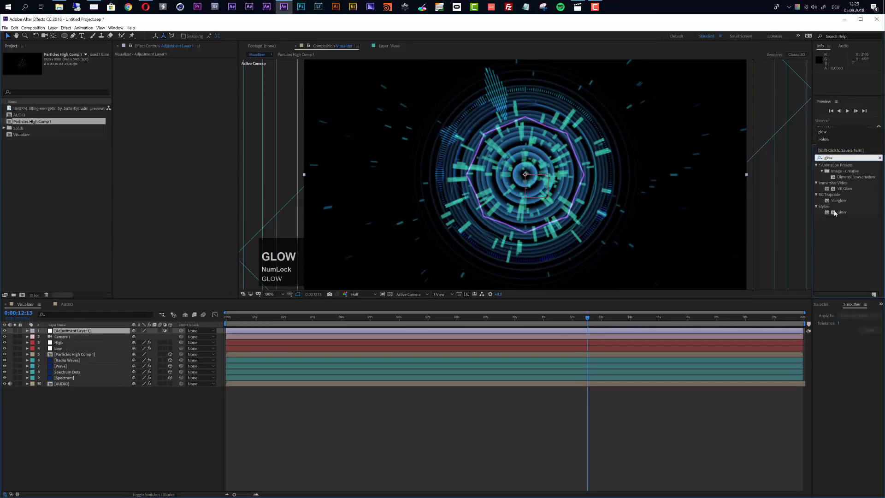
pyautogui.moveTo(834, 212); pyautogui.dragTo(401, 332)
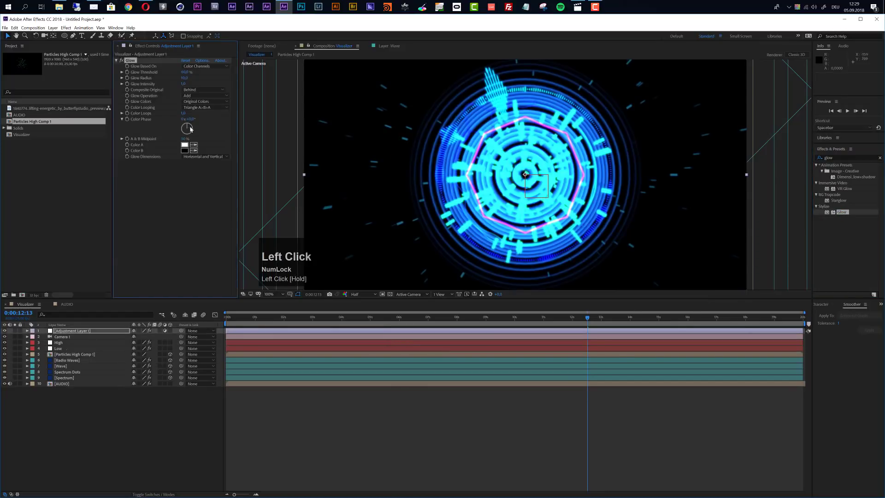
# Set the adjustment layer's Glow Radius to 250 and its Glow Intensity to 0.4
pyautogui.click(184, 78)
pyautogui.write('2')
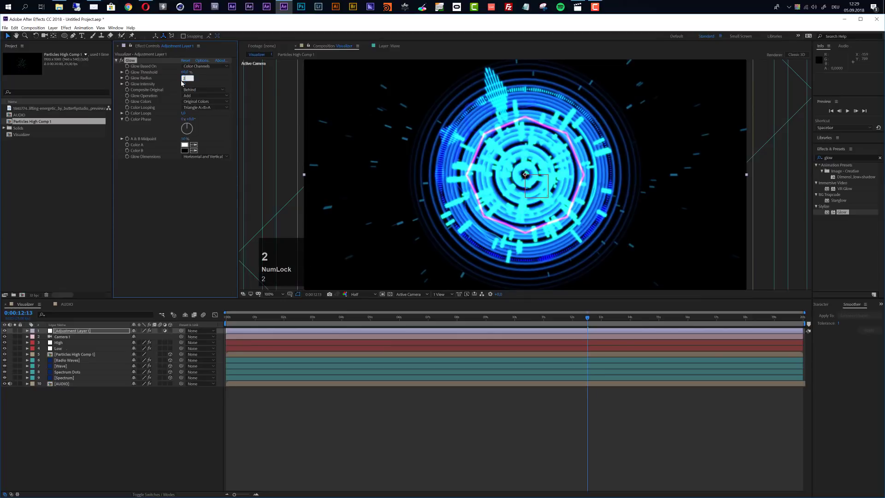
pyautogui.write('50')
pyautogui.press('Return')
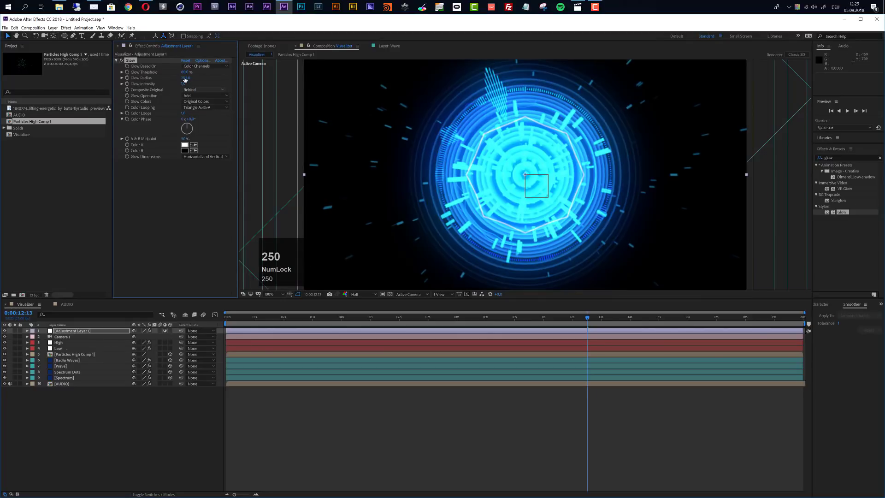
pyautogui.click(184, 84)
pyautogui.write('0')
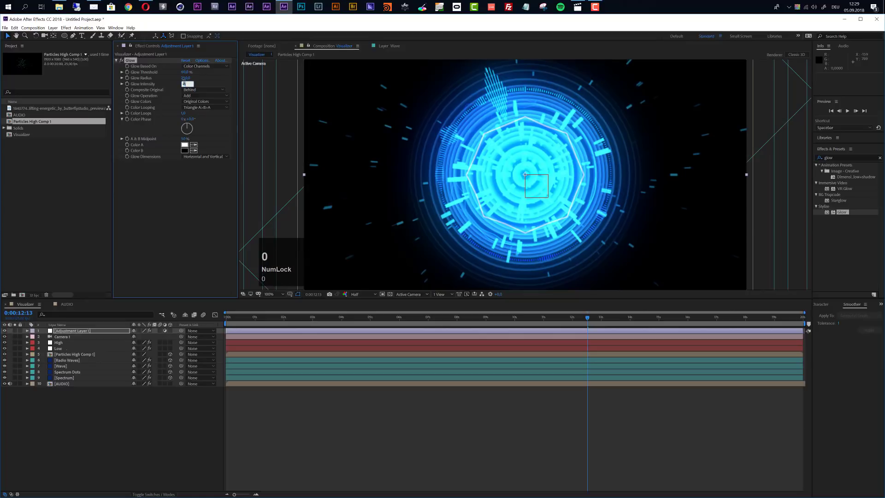
pyautogui.write(',4')
pyautogui.press('Return')
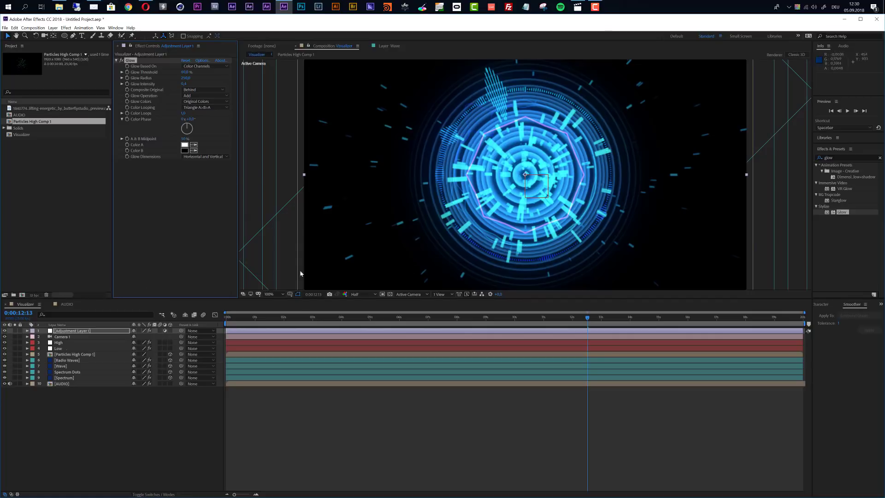
# Change the Spectrum Dots layer's inside color to purple and sample it for the outside color
pyautogui.click(67, 372)
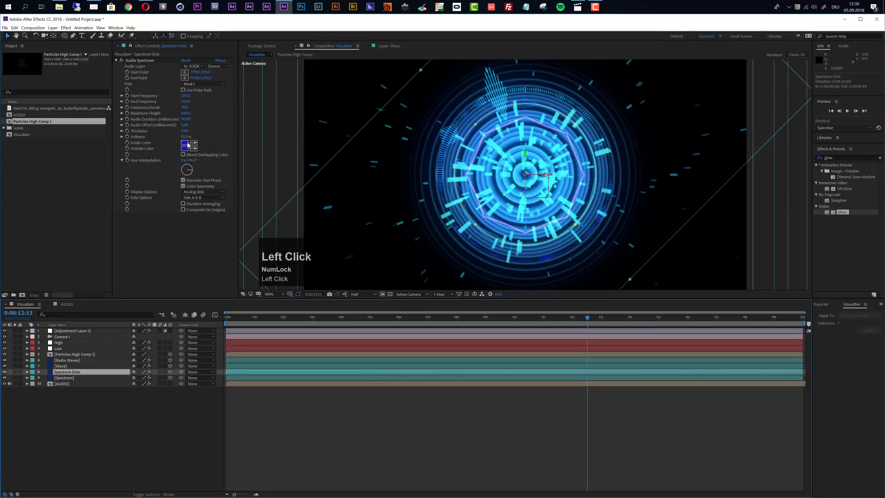
pyautogui.click(188, 145)
pyautogui.moveTo(105, 76); pyautogui.dragTo(105, 70)
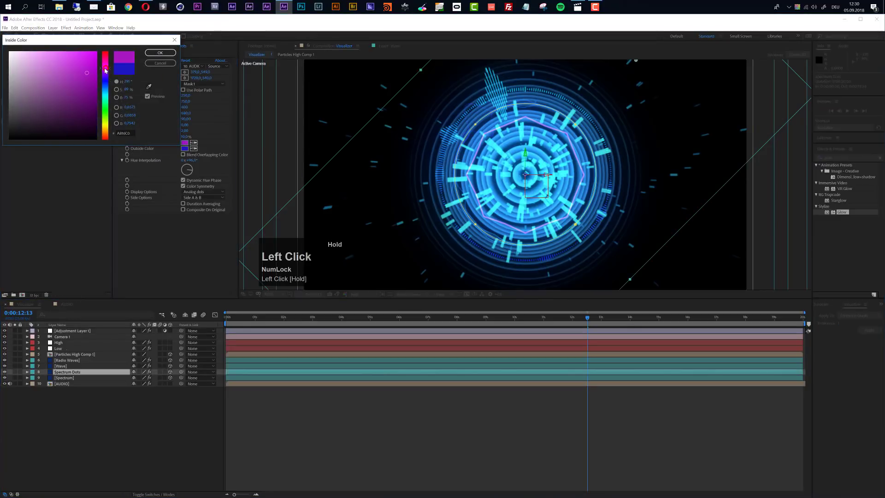
pyautogui.click(160, 53)
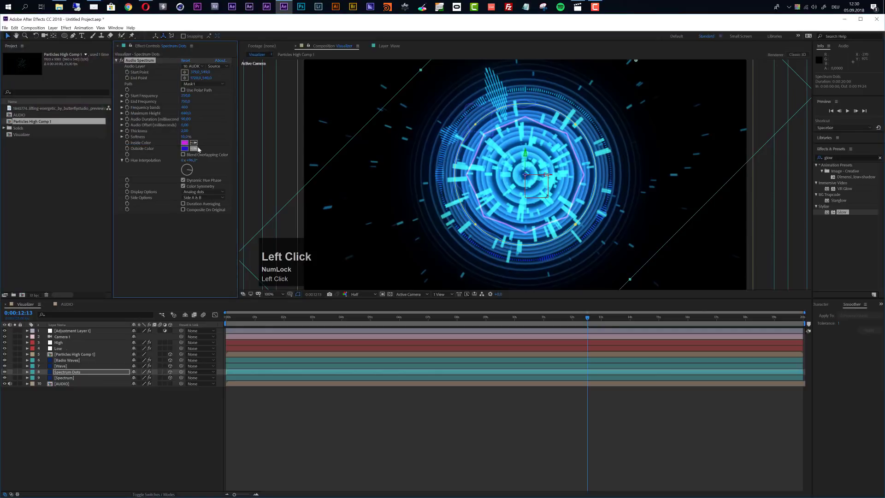
pyautogui.click(193, 148)
# Shift the Spectrum Dots layer's inside color to a brighter pinkish magenta, give the outside color the same tone and deselect the layer
pyautogui.click(184, 143)
pyautogui.click(184, 142)
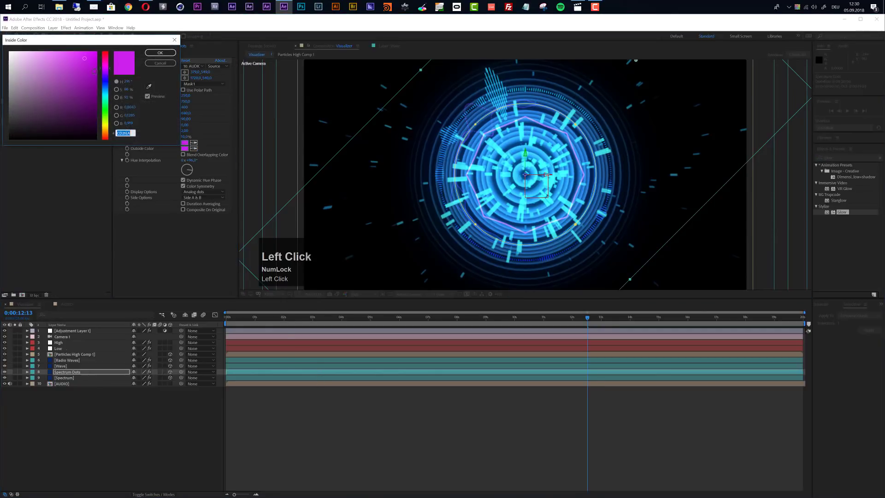
pyautogui.moveTo(106, 70); pyautogui.dragTo(79, 56)
pyautogui.click(160, 53)
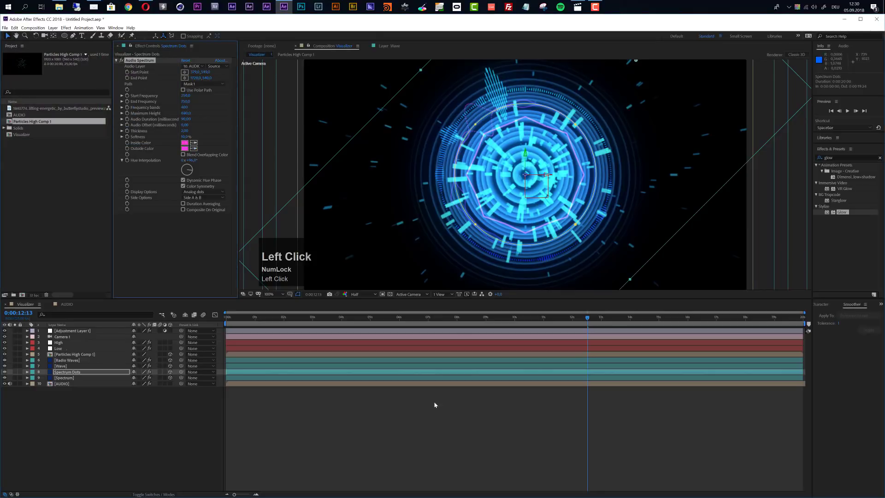
pyautogui.click(433, 420)
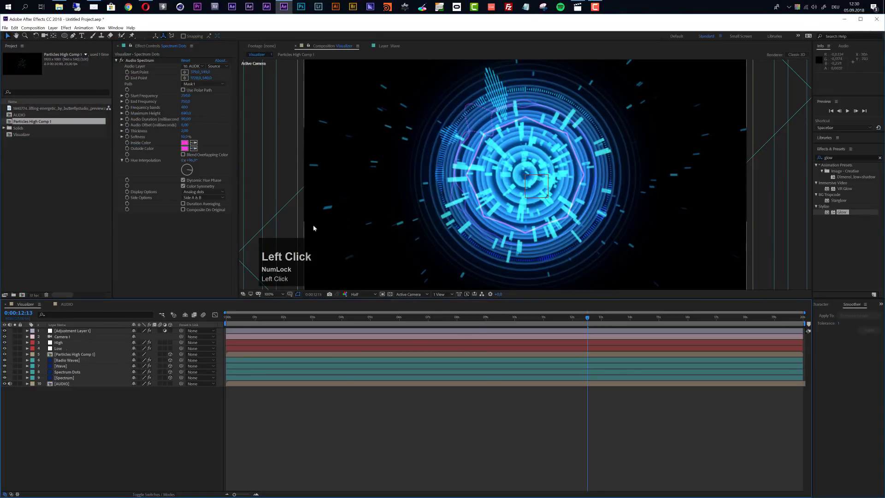
# Shift the inside color of the Spectrum layer's Audio Spectrum effect from light blue to turquoise
pyautogui.click(64, 377)
pyautogui.click(184, 142)
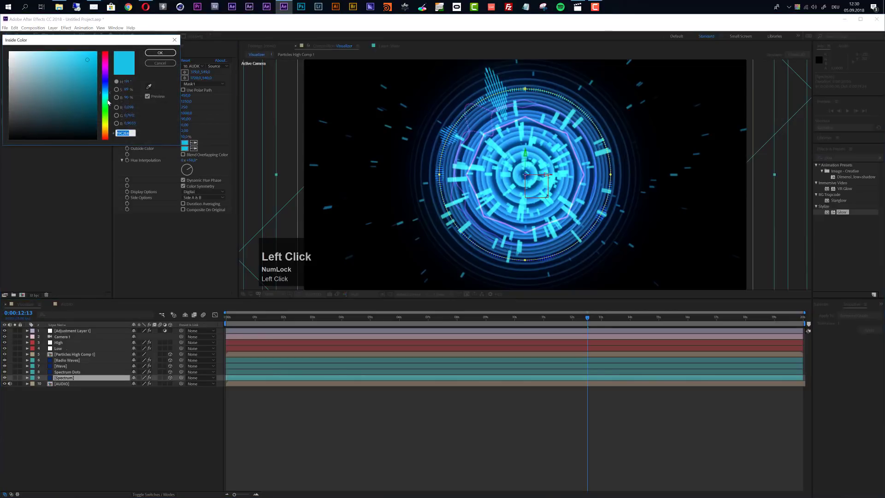
pyautogui.moveTo(107, 96); pyautogui.dragTo(107, 100)
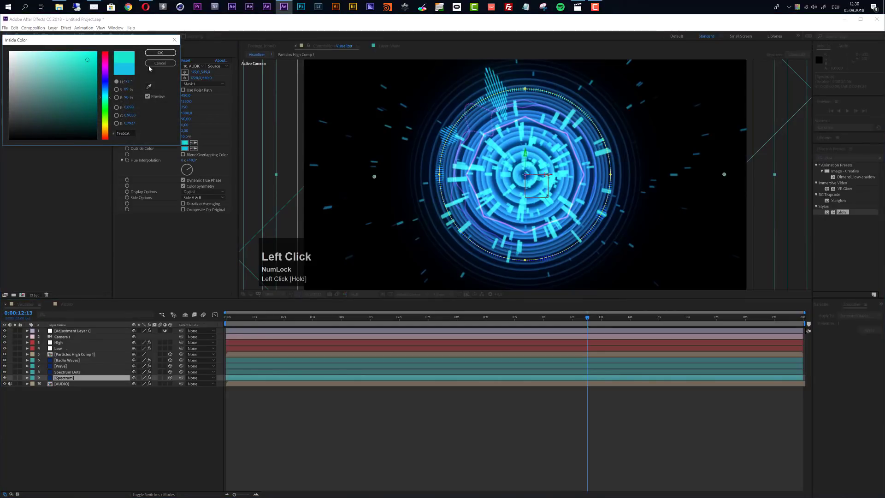
pyautogui.click(160, 53)
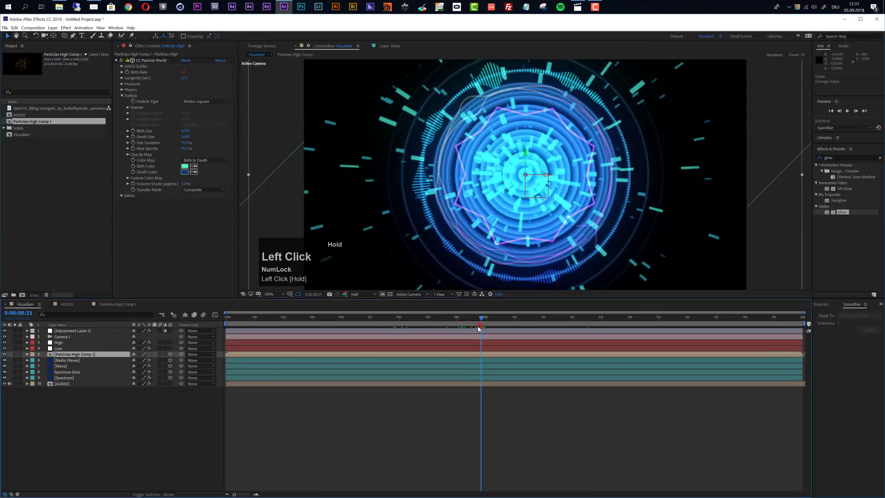
# Draw a circular mask around the visualizer's centre on the Particles High Comp 1 layer and set its mode to Subtract
pyautogui.moveTo(480, 328); pyautogui.dragTo(478, 329)
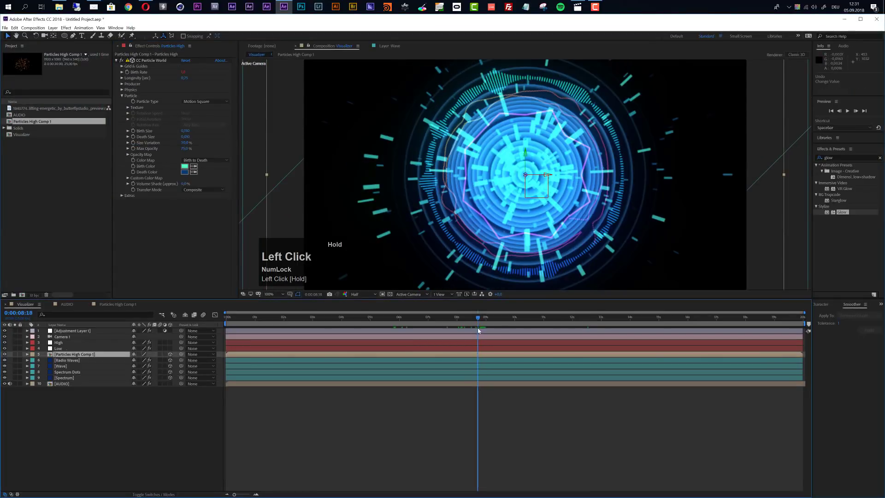
pyautogui.click(266, 354)
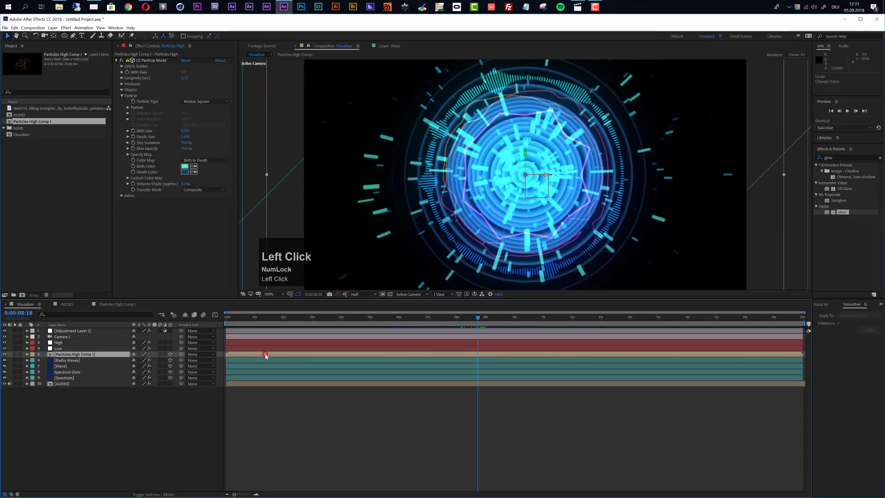
pyautogui.moveTo(65, 36); pyautogui.dragTo(94, 52)
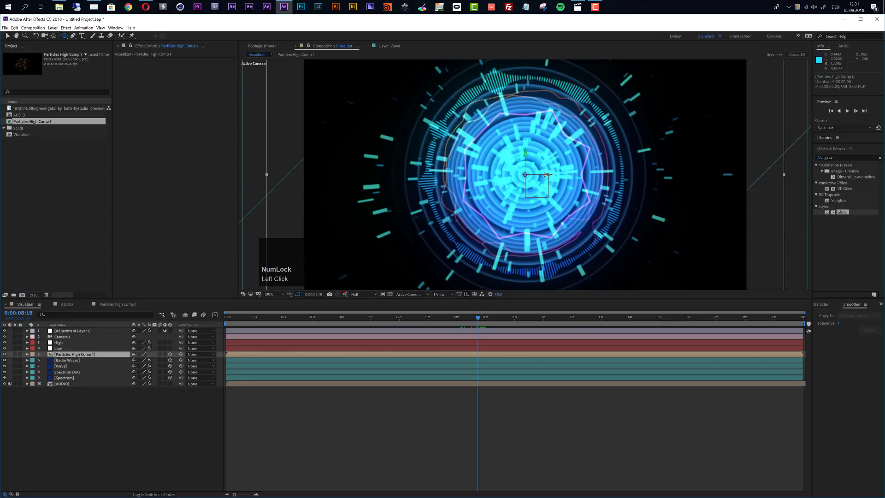
pyautogui.moveTo(527, 171); pyautogui.dragTo(564, 135)
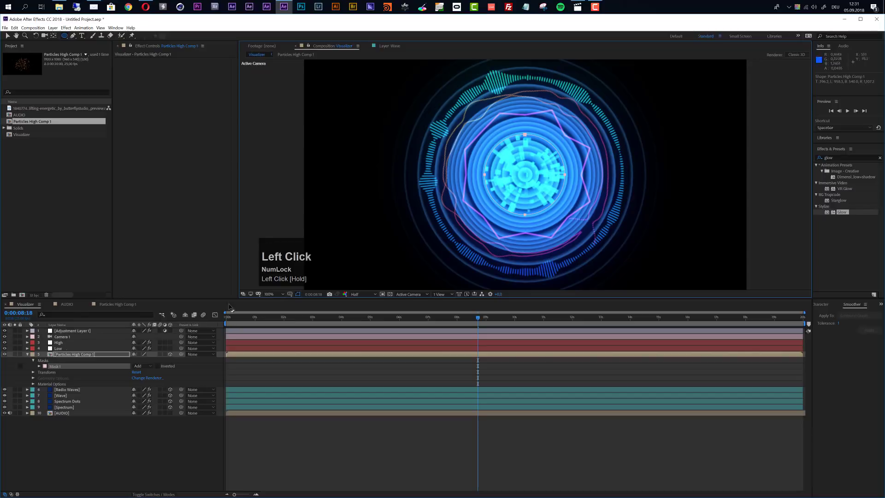
pyautogui.click(145, 365)
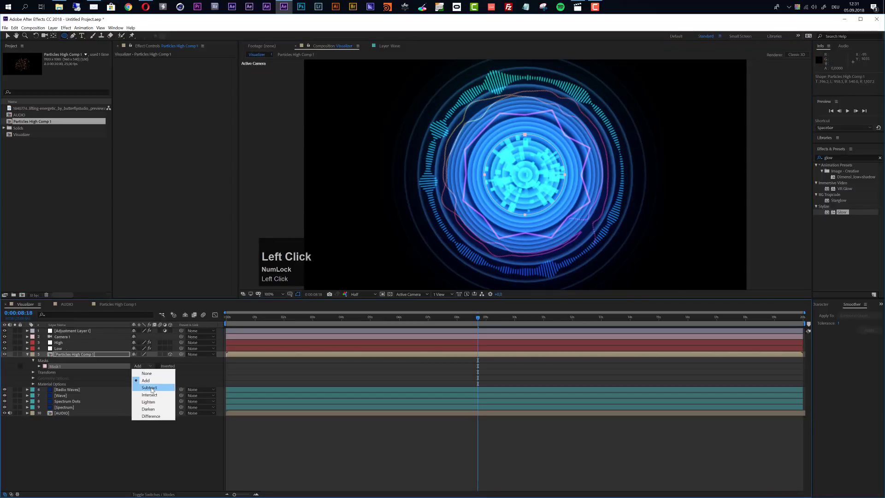
pyautogui.click(149, 387)
# Give the subtracting mask on Particles High Comp 1 a large feather and check the softened centre over a stretch of time
pyautogui.press('m')
pyautogui.press('m')
pyautogui.press('m')
pyautogui.press('m')
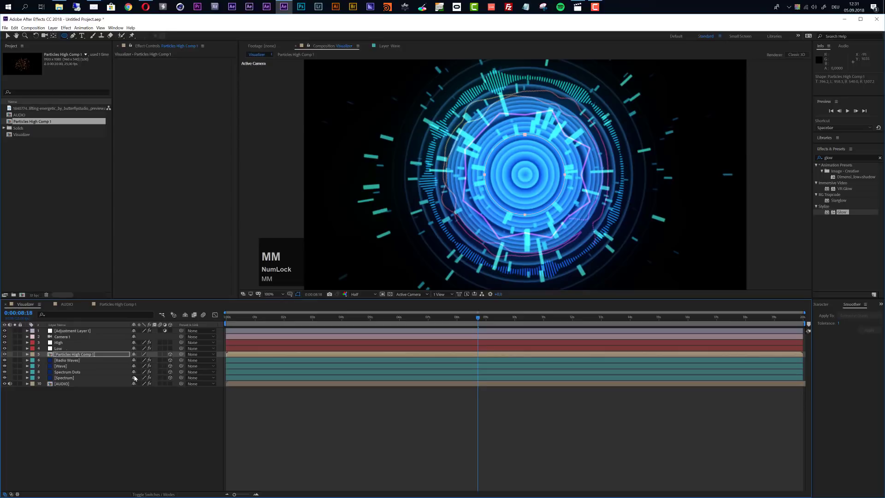
pyautogui.moveTo(148, 373); pyautogui.dragTo(194, 373)
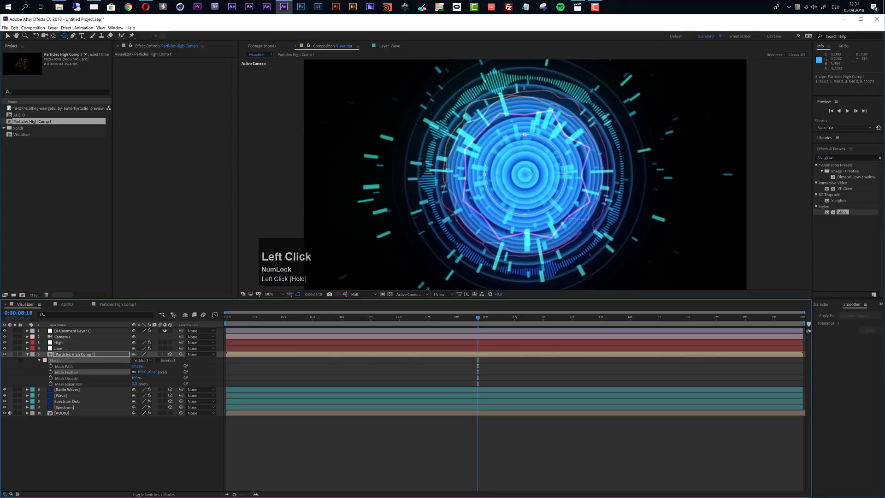
pyautogui.moveTo(408, 317); pyautogui.dragTo(498, 317)
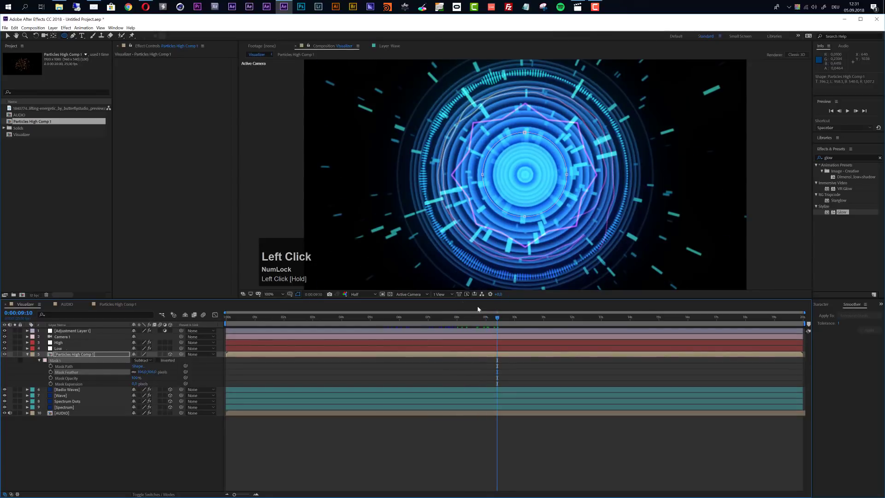
# Set the Radio Waves layer's opacity to 70% and check the result across the first seconds of the timeline
pyautogui.click(63, 390)
pyautogui.press('t')
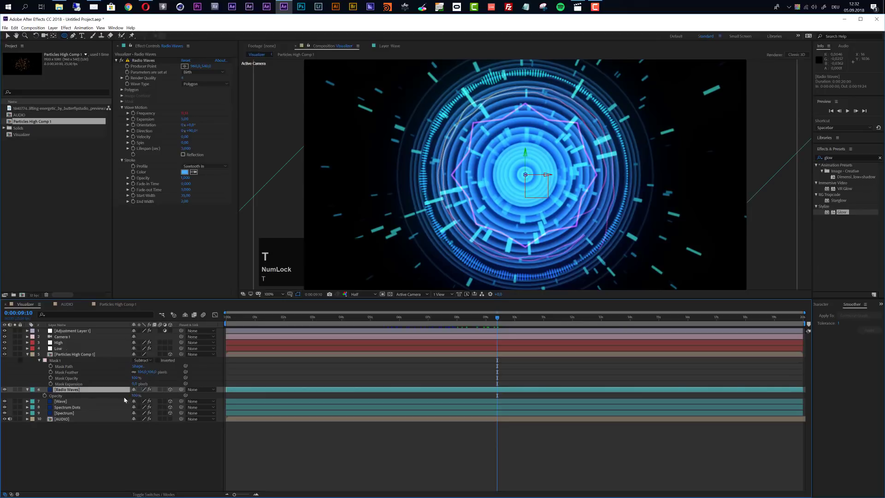
pyautogui.click(135, 396)
pyautogui.write('70')
pyautogui.press('Return')
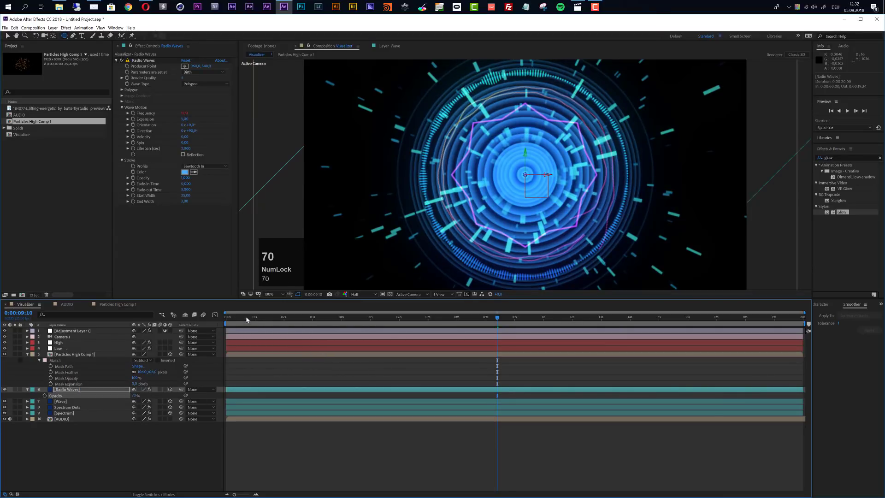
pyautogui.moveTo(251, 320); pyautogui.dragTo(404, 333)
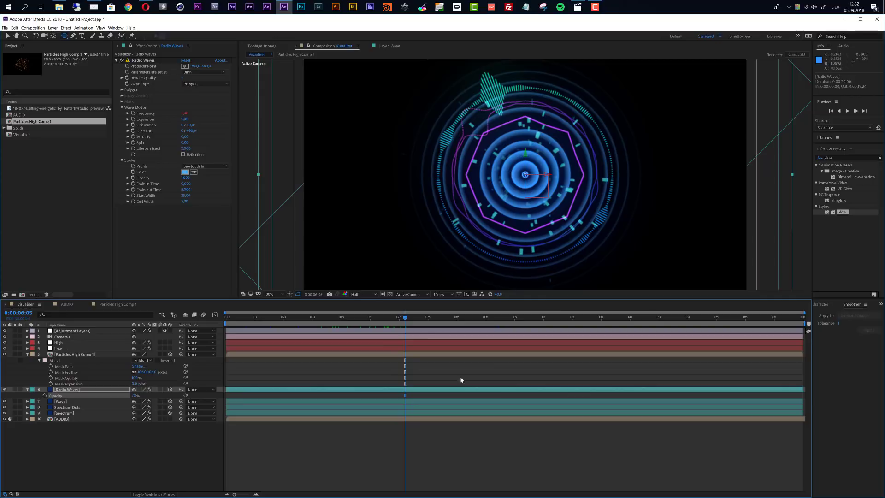
# Inspect the High layer's Both Channels slider keyframes and collapse its properties again
pyautogui.click(67, 341)
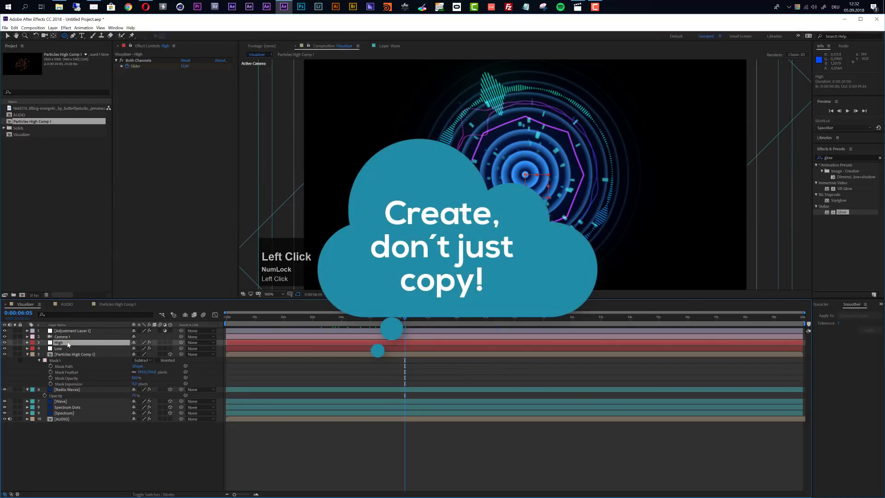
pyautogui.click(27, 343)
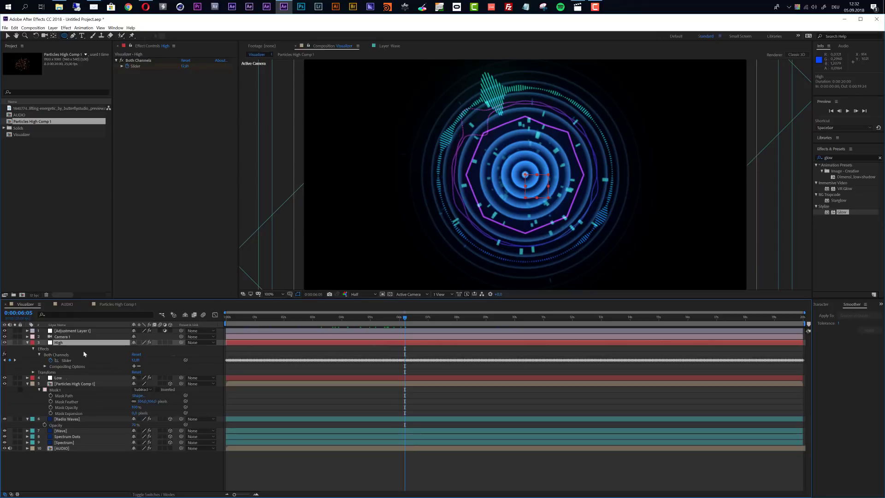
pyautogui.click(27, 342)
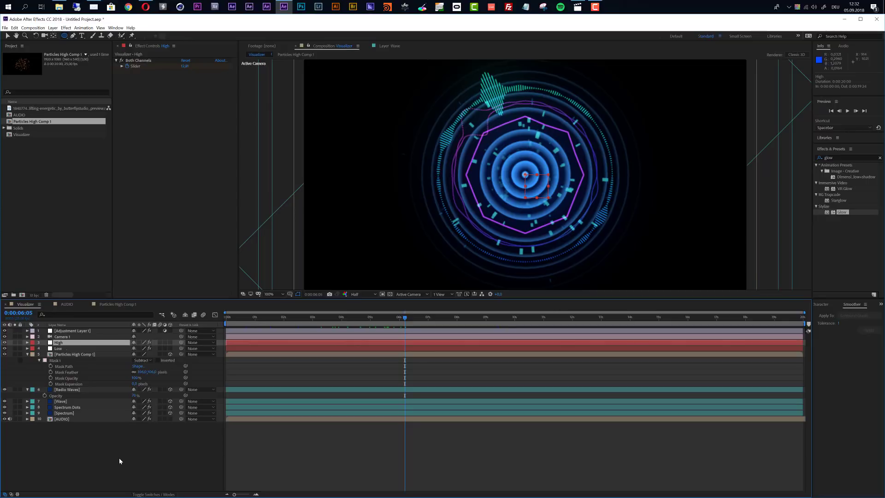
# Switch to the Opera browser, open the graphicinmotion.com home page and look through its popular templates
pyautogui.click(146, 6)
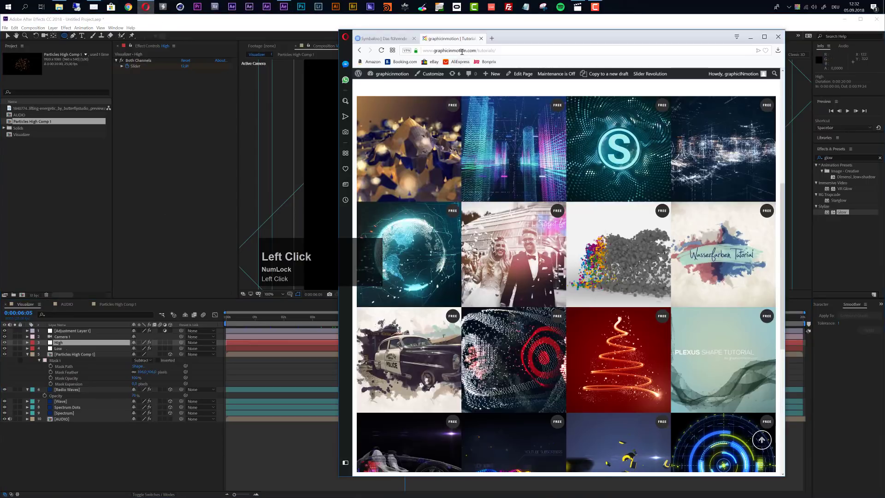
pyautogui.scroll(3, 567, 151)
pyautogui.scroll(2, 567, 151)
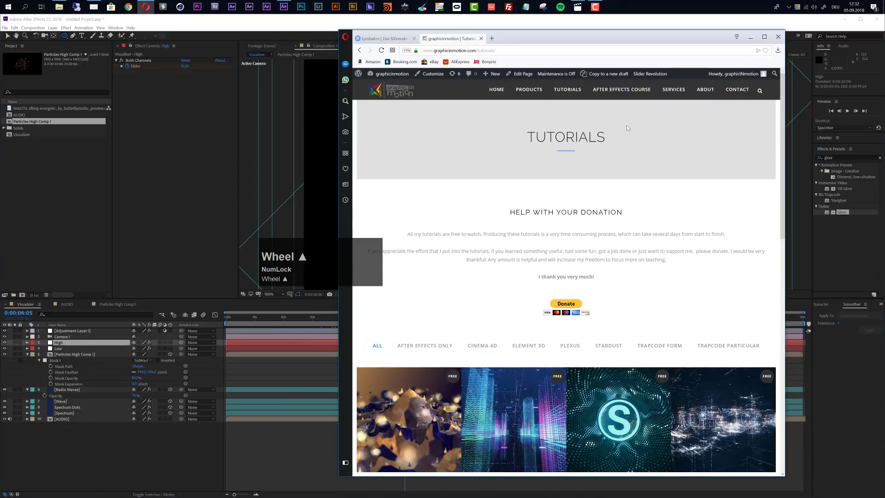
pyautogui.click(498, 91)
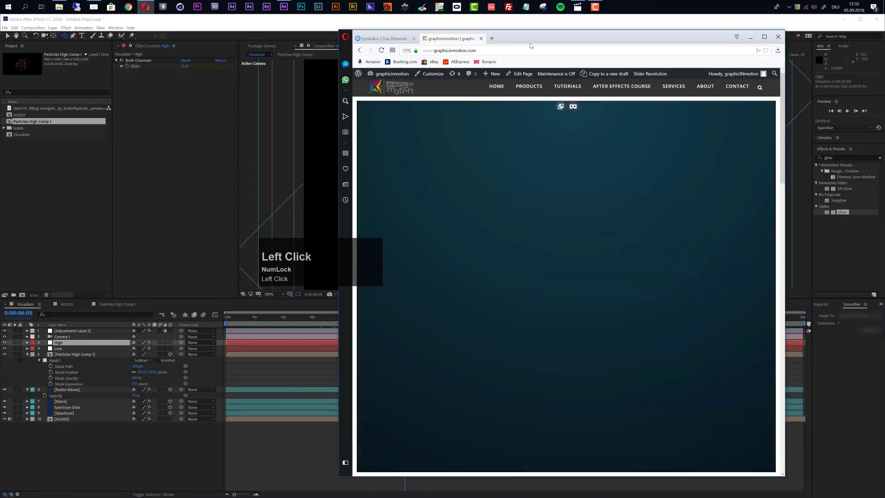
pyautogui.moveTo(534, 39); pyautogui.dragTo(561, 42)
pyautogui.scroll(-6, 574, 260)
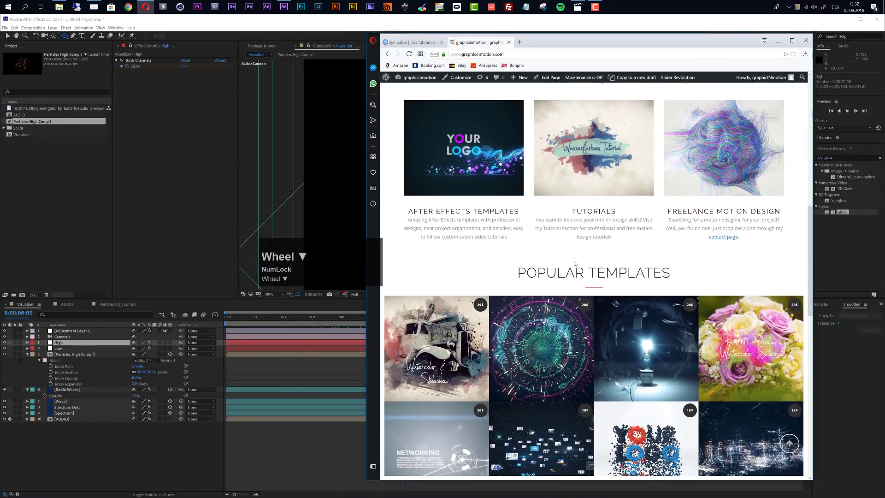
pyautogui.scroll(-5, 574, 263)
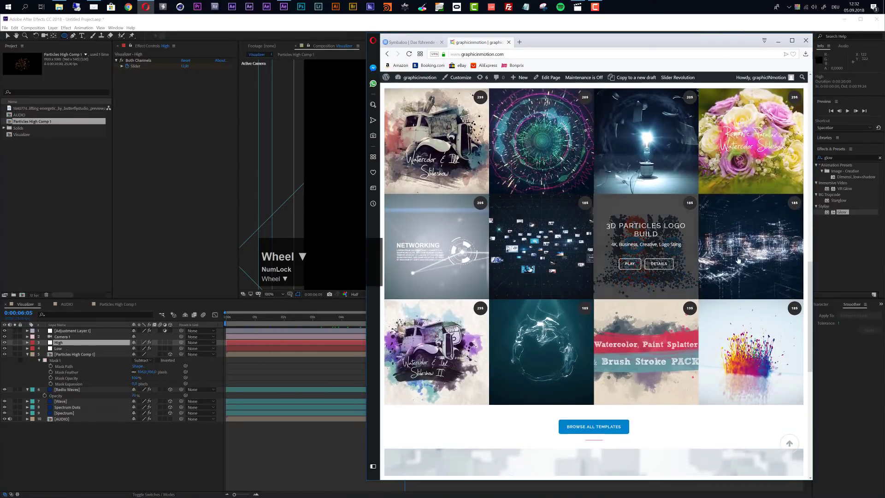
pyautogui.scroll(10, 668, 345)
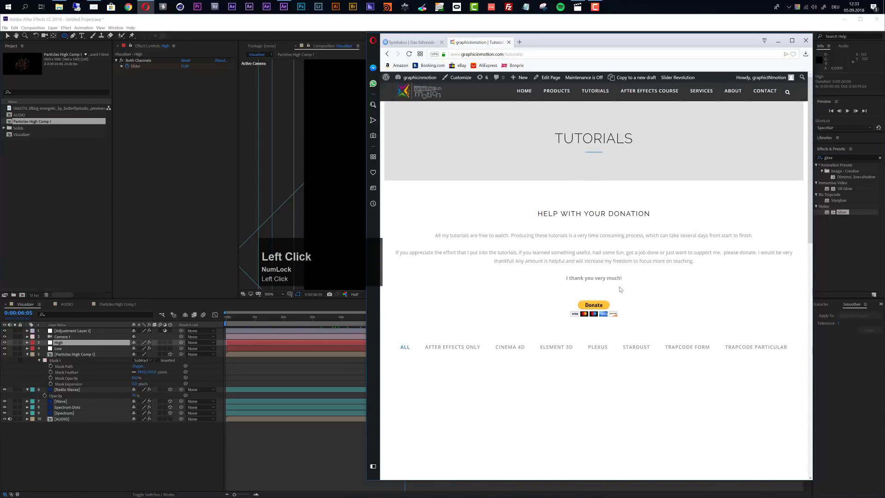
# Browse the thumbnails of free tutorials on the website's Tutorials page
pyautogui.scroll(-1, 540, 331)
pyautogui.scroll(-3, 540, 331)
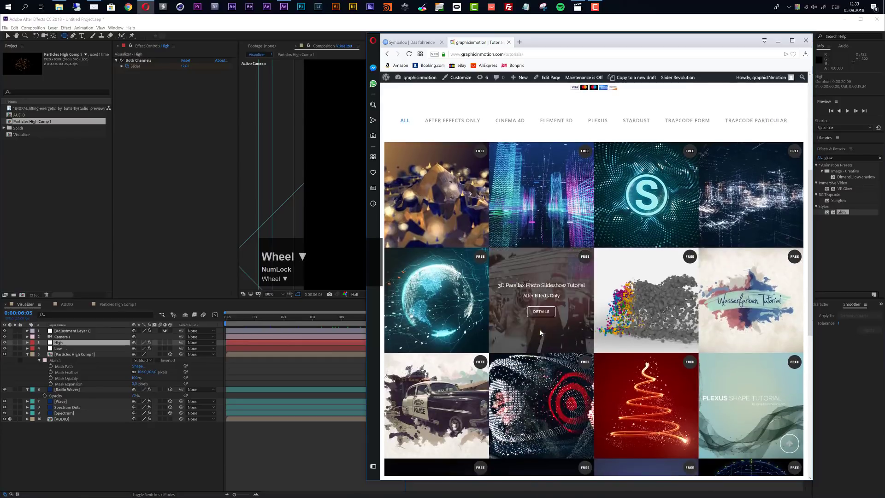
pyautogui.scroll(5, 611, 171)
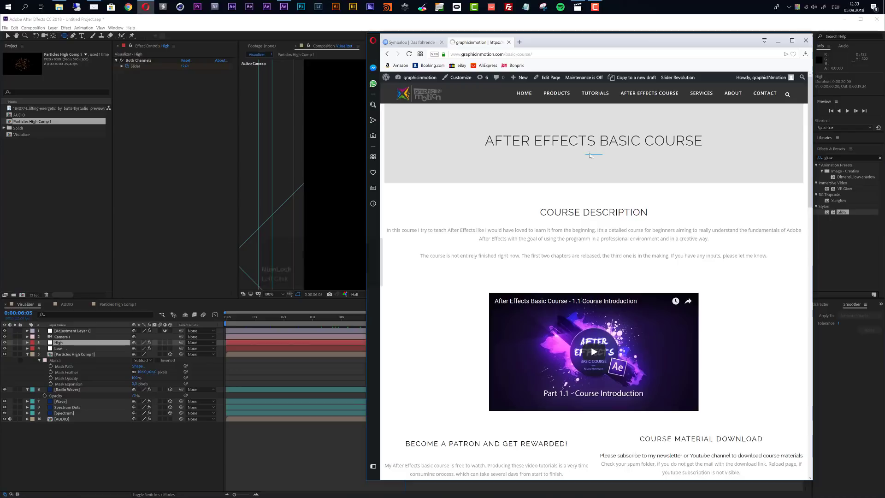
# Look through the lesson list on the After Effects Basic Course page and return to the course description
pyautogui.scroll(-10, 632, 227)
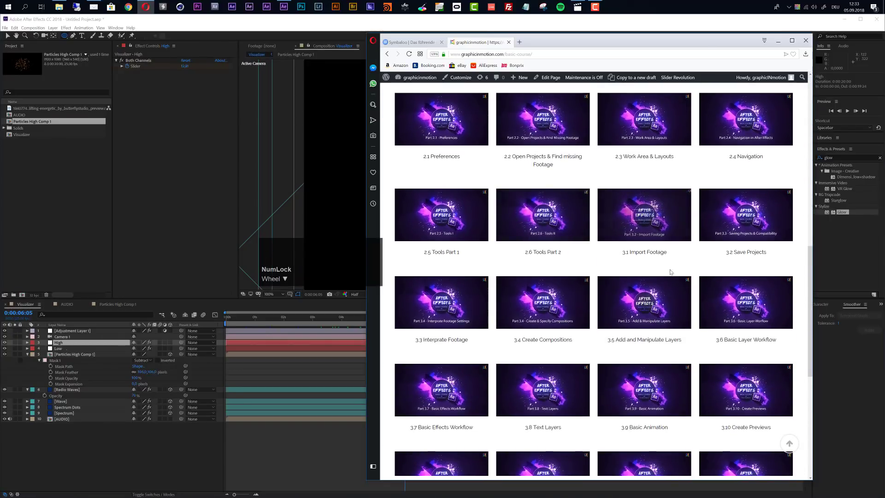
pyautogui.scroll(-5, 663, 301)
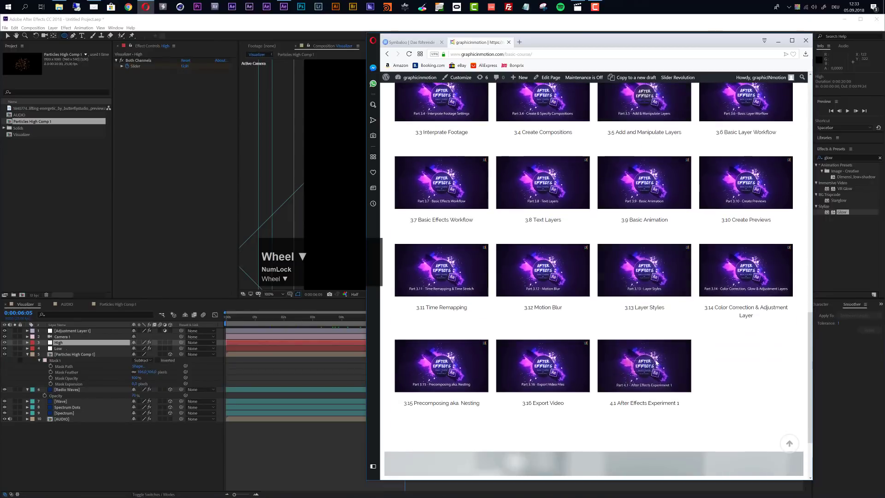
pyautogui.scroll(15, 565, 346)
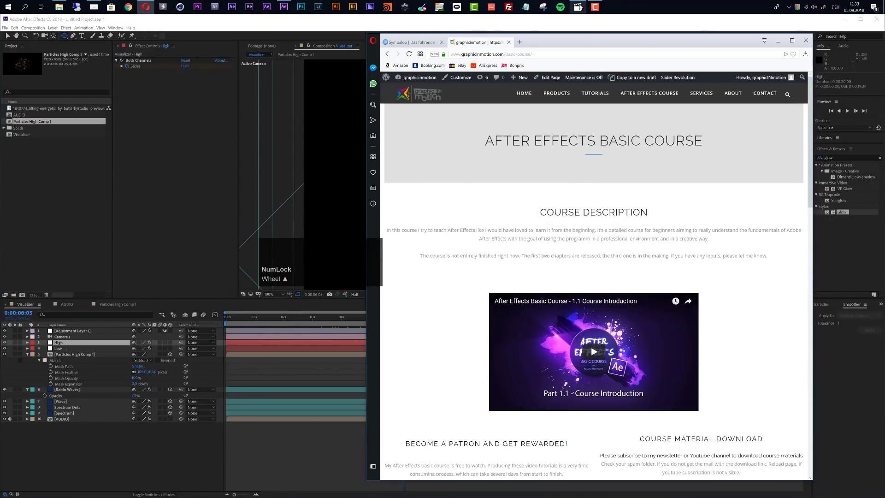
pyautogui.click(593, 9)
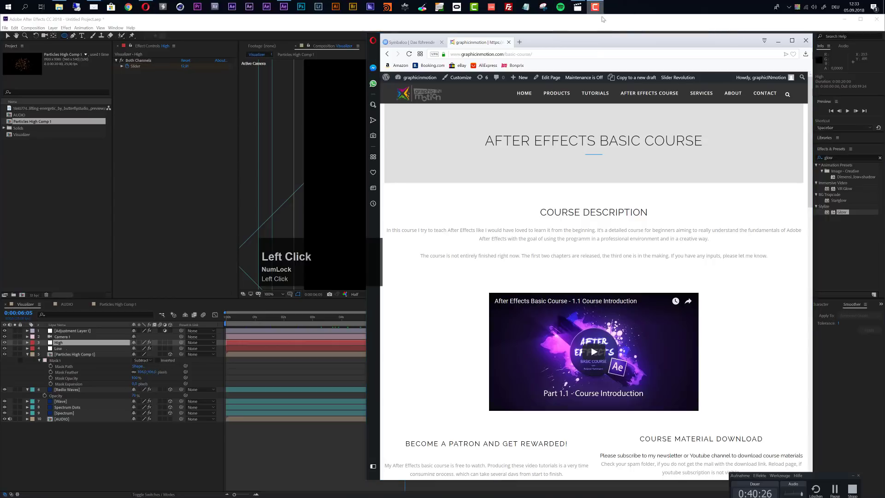